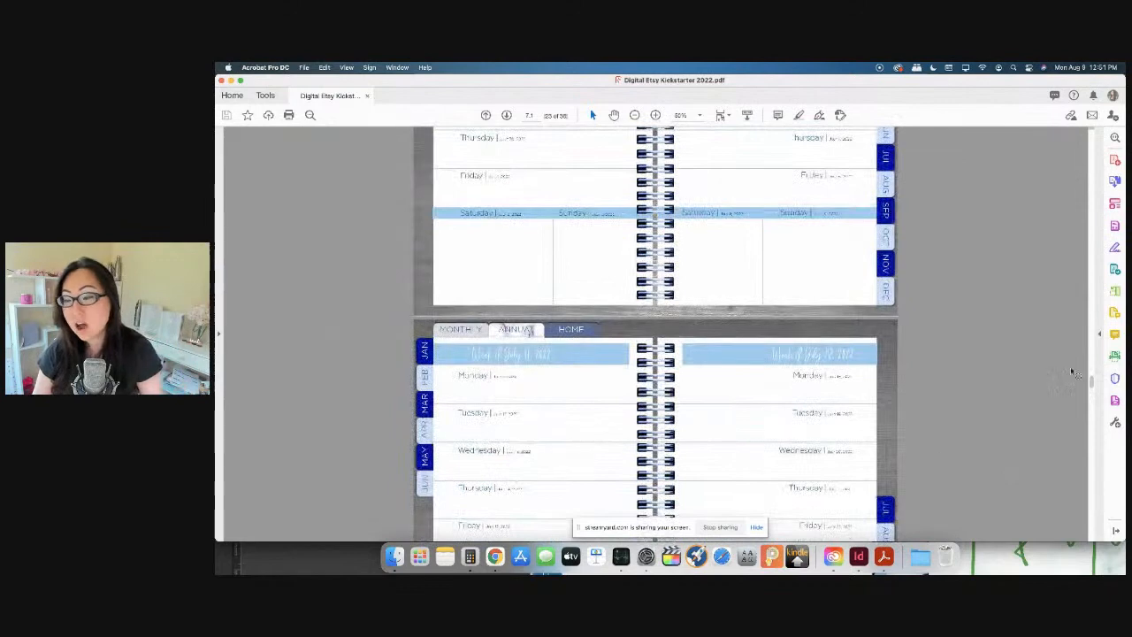
# Go back to the planner's cover and view the 2022–2023 annual calendar spread below it
pyautogui.moveTo(1092, 380); pyautogui.dragTo(1086, 126)
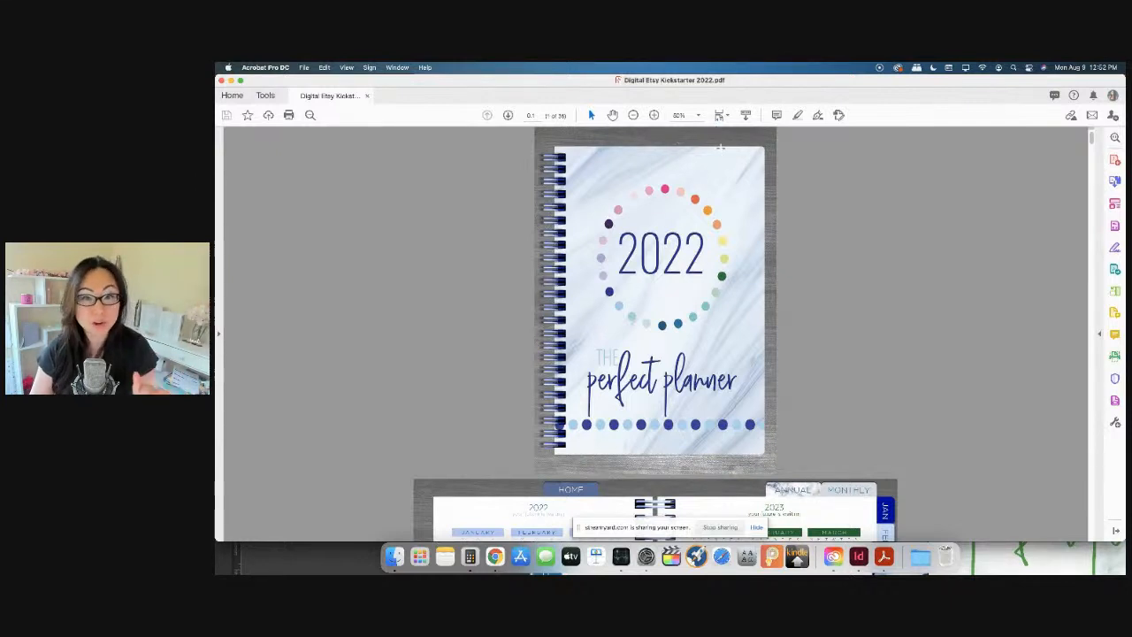
pyautogui.scroll(-5, 693, 360)
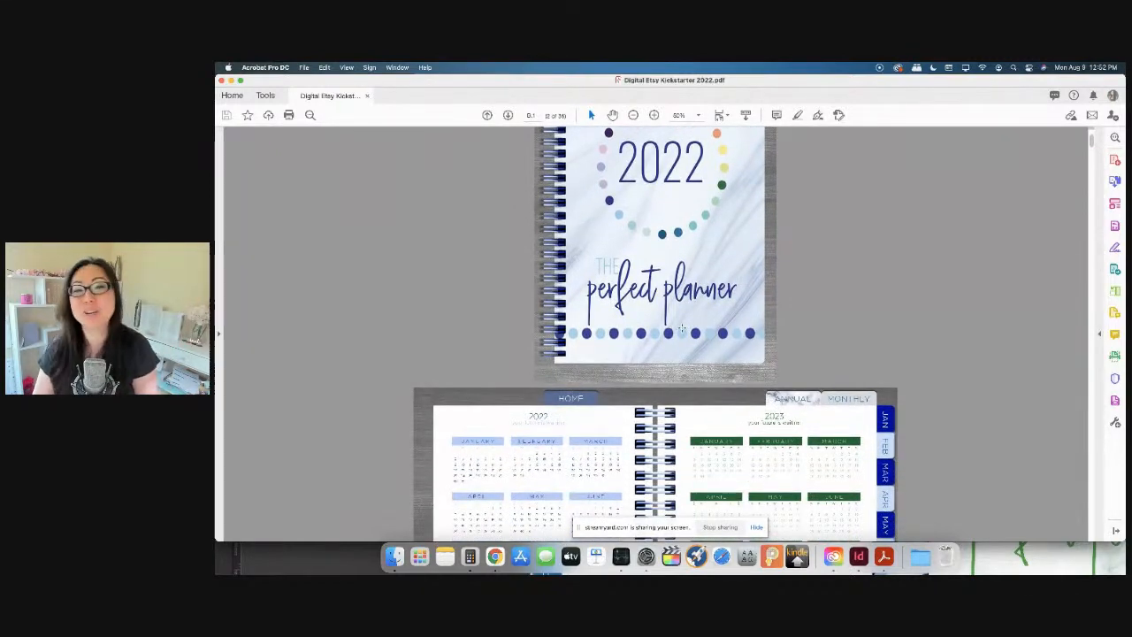
pyautogui.scroll(-8, 682, 329)
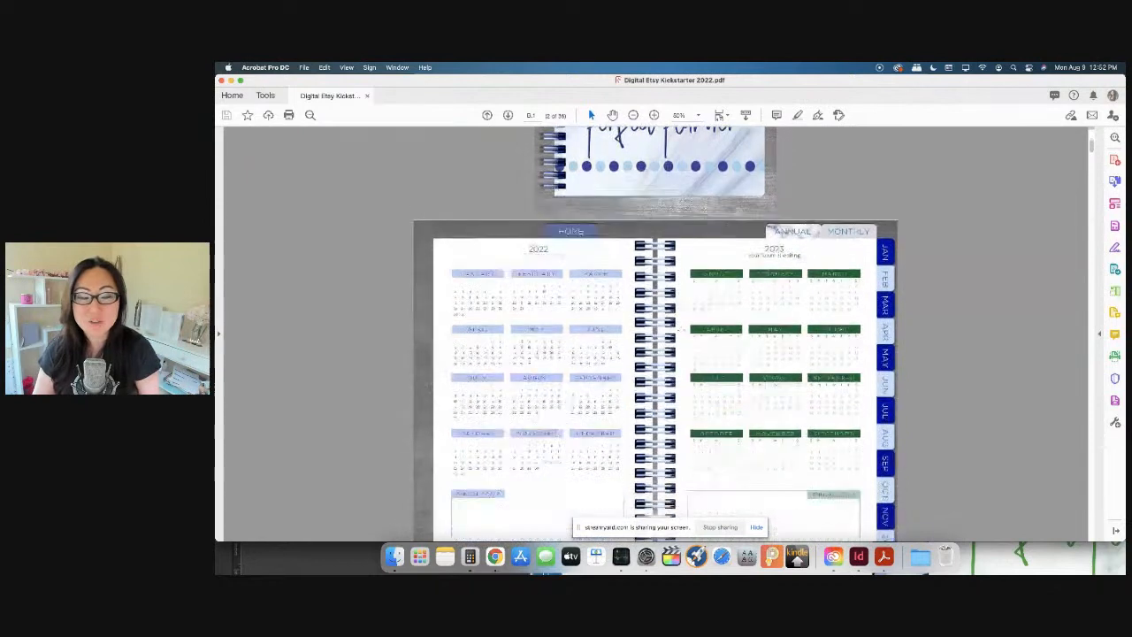
pyautogui.scroll(-2, 681, 329)
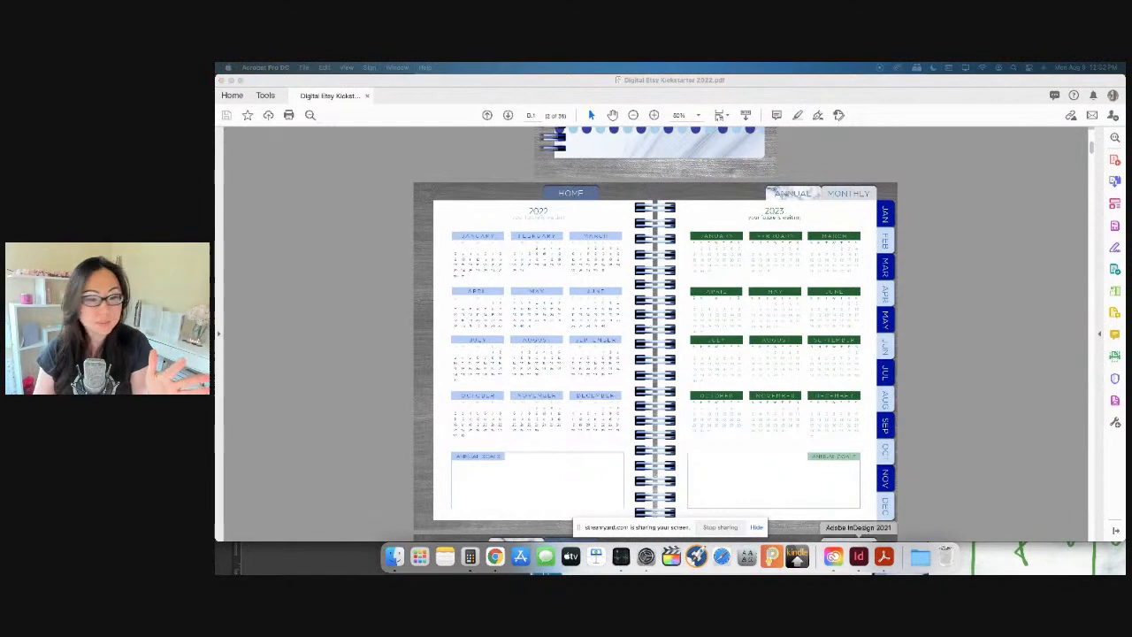
# Switch to StreamYard in Chrome, set the broadcast layout to show only the shared screen, and return to the planner PDF in Acrobat
pyautogui.click(495, 555)
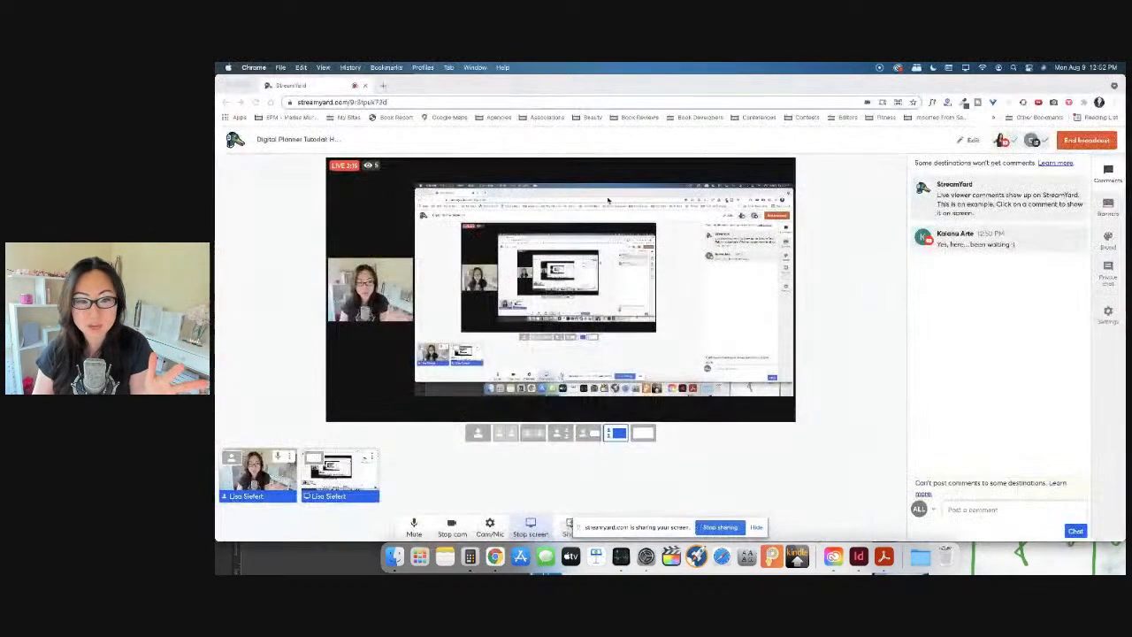
pyautogui.click(646, 443)
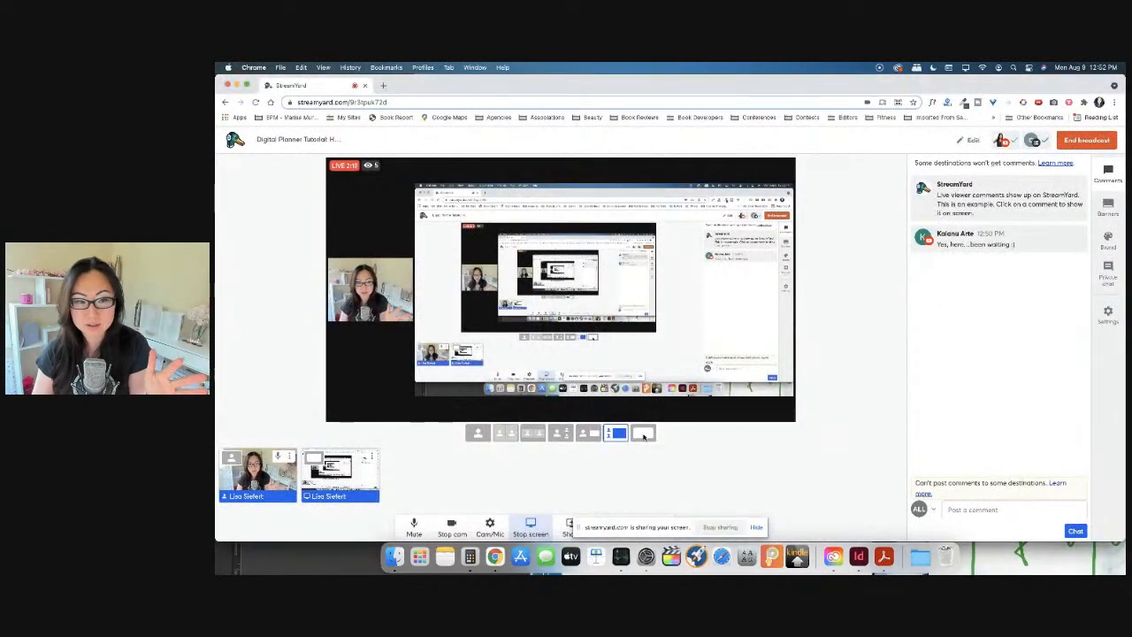
pyautogui.click(652, 442)
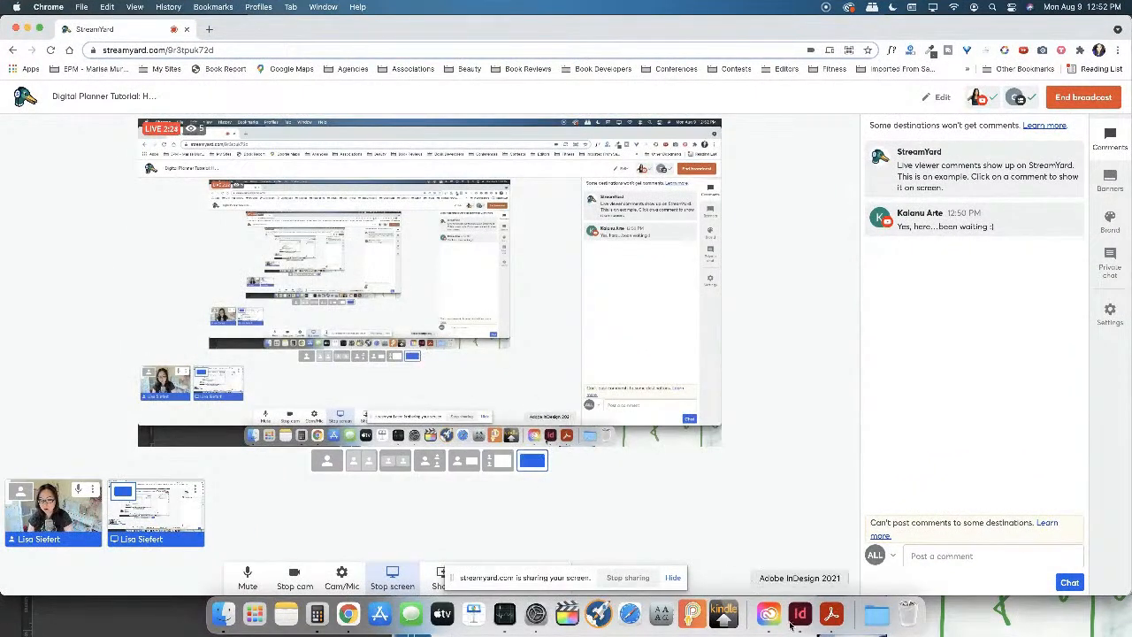
pyautogui.click(829, 614)
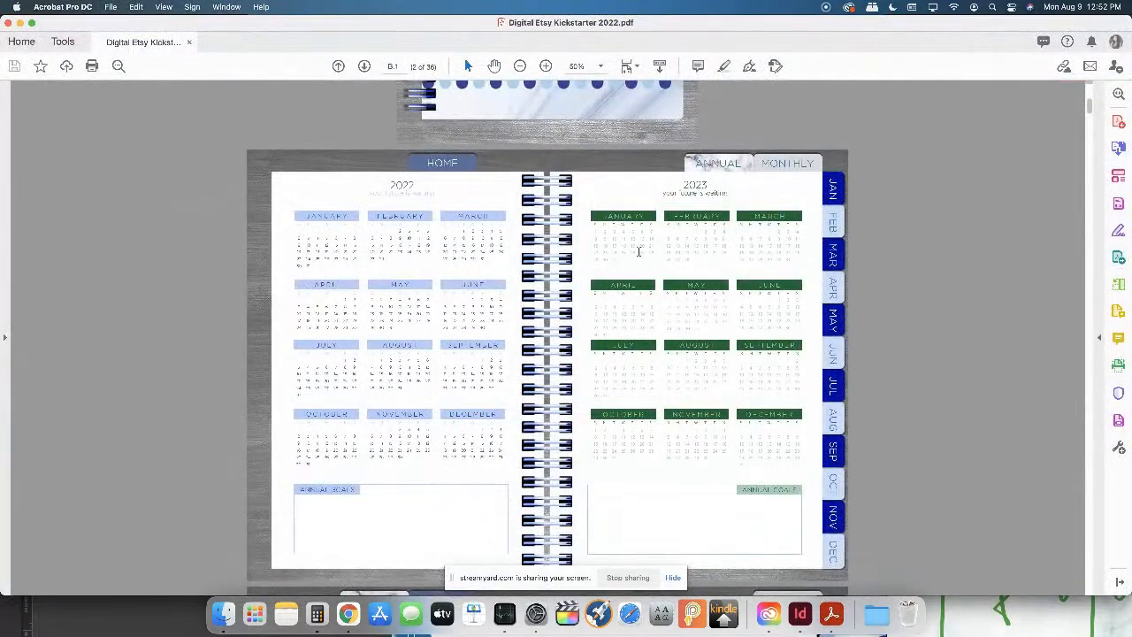
# Test the planner's month links from the annual calendar spread, visiting June, March, September, November and October in turn
pyautogui.scroll(-1, 765, 228)
pyautogui.scroll(-2, 766, 229)
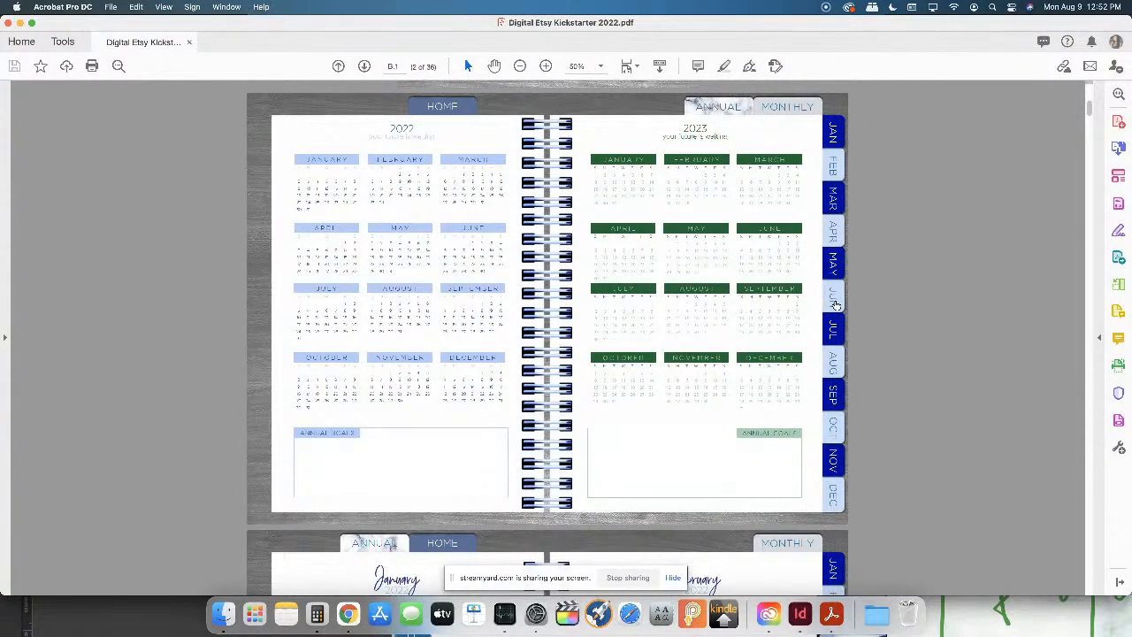
pyautogui.click(836, 306)
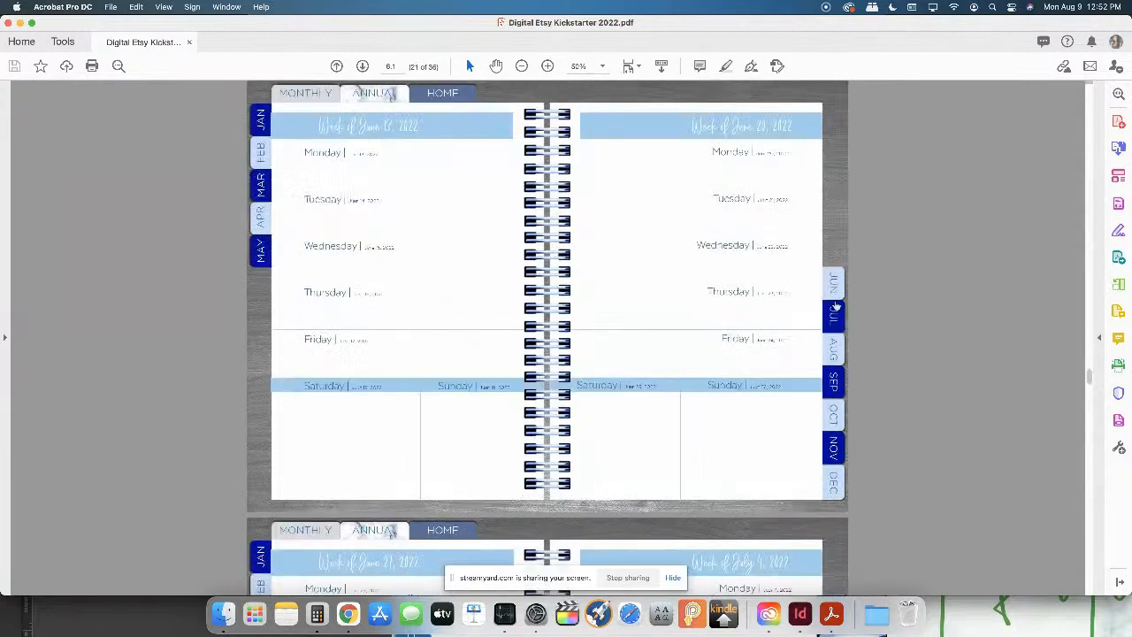
pyautogui.click(264, 191)
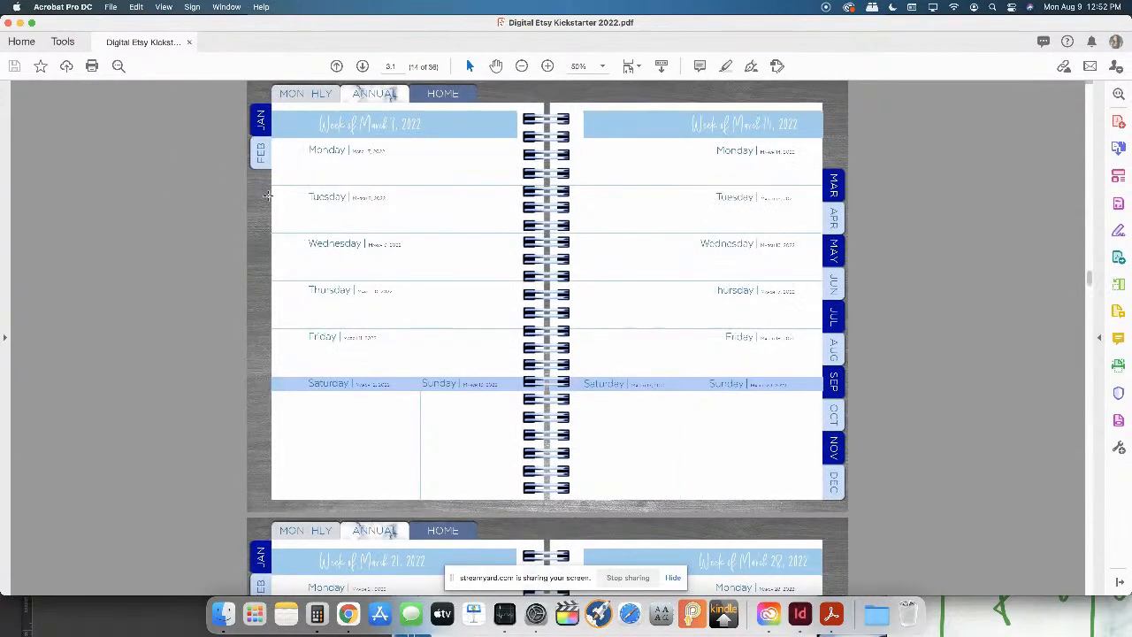
pyautogui.click(831, 385)
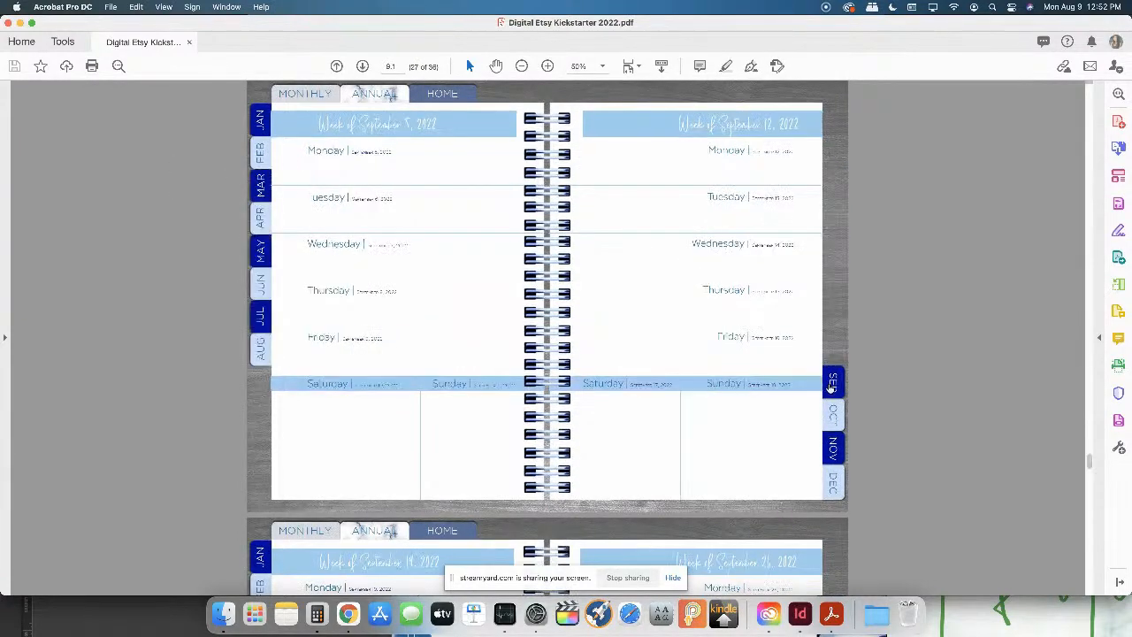
pyautogui.click(836, 451)
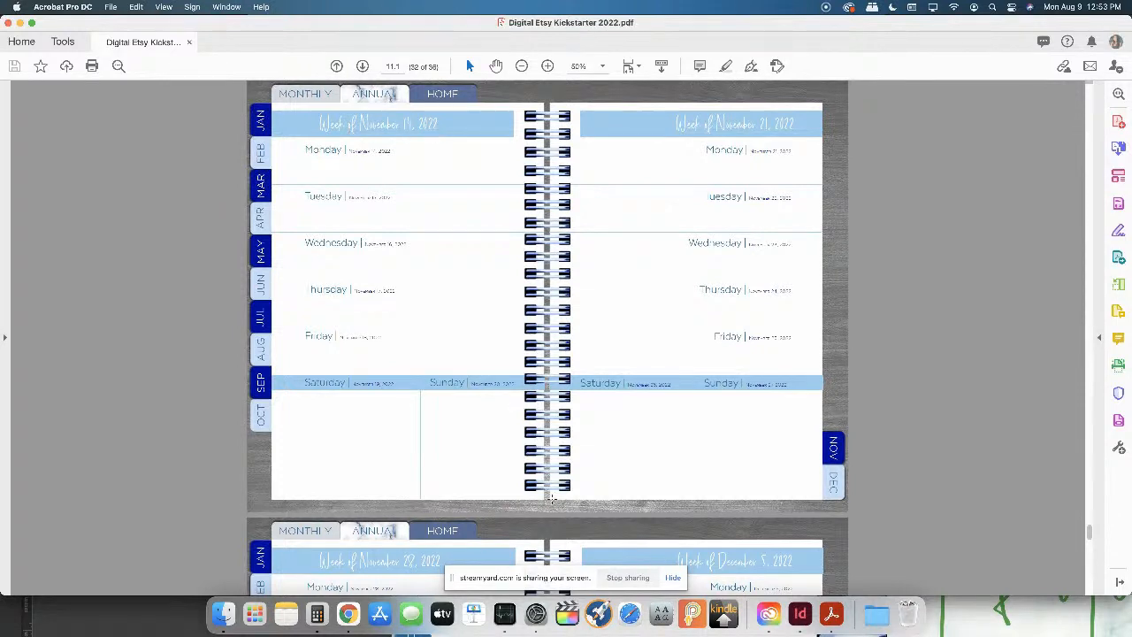
pyautogui.click(261, 421)
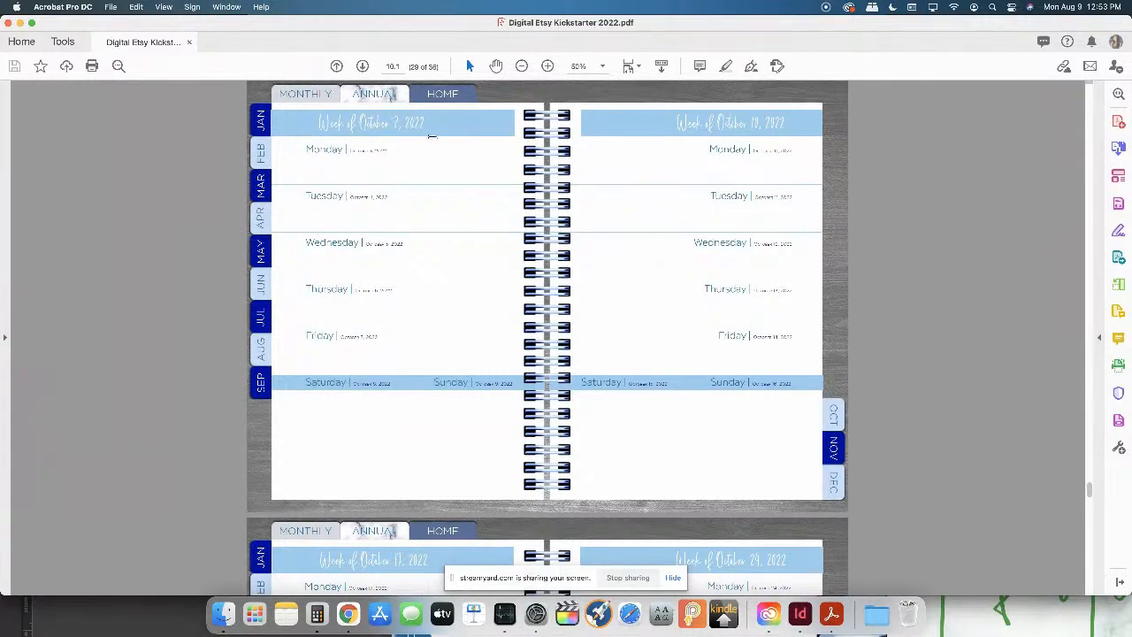
# Examine the weekly spreads and their month tabs from October through late November, and test the November link
pyautogui.scroll(-1, 673, 251)
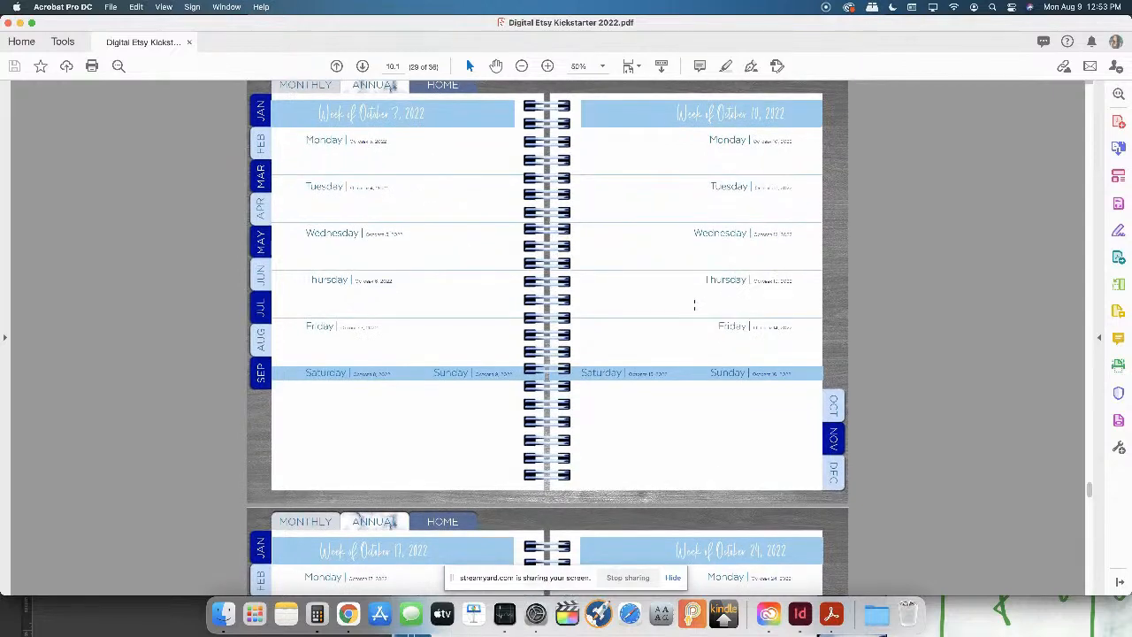
pyautogui.scroll(-5, 705, 304)
pyautogui.scroll(-7, 640, 301)
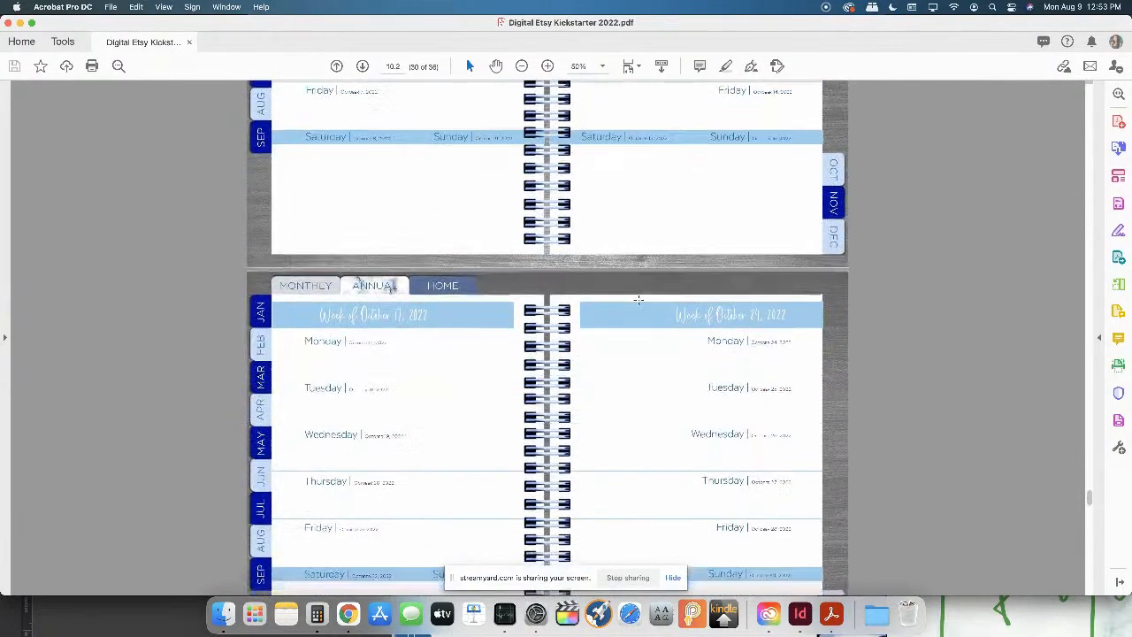
pyautogui.scroll(-5, 688, 308)
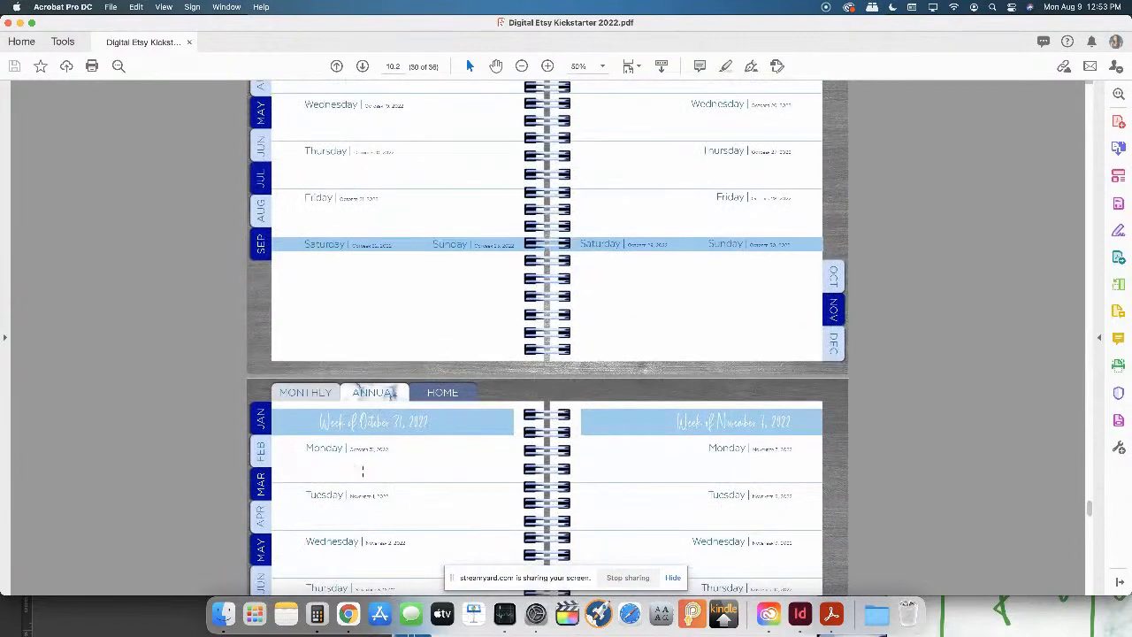
pyautogui.scroll(-2, 451, 389)
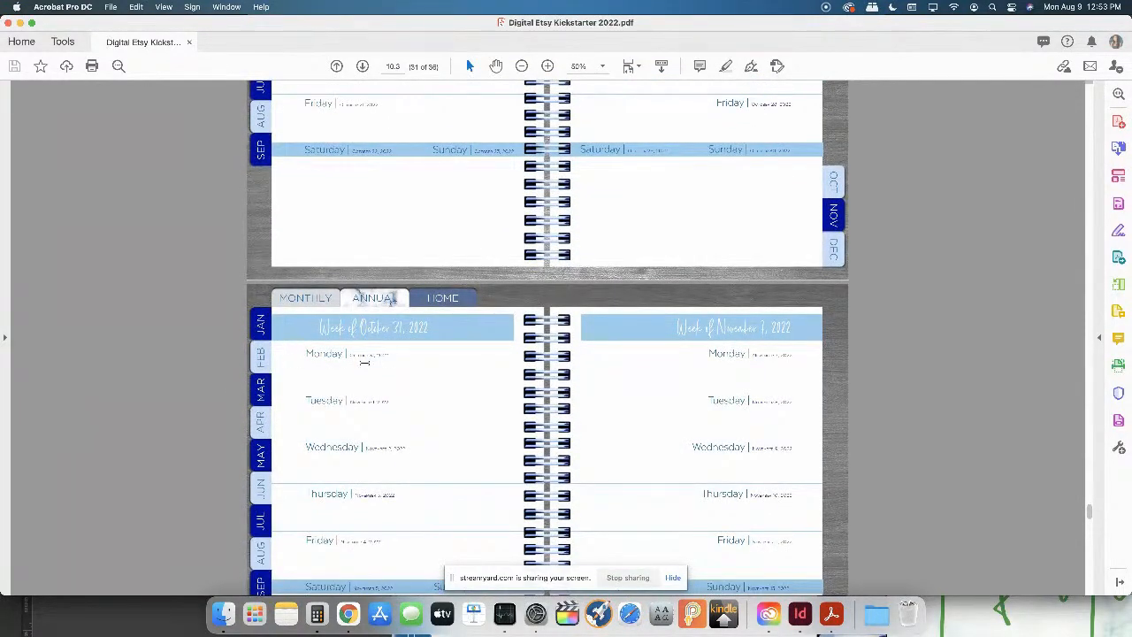
pyautogui.scroll(-20, 427, 356)
pyautogui.scroll(-2, 319, 398)
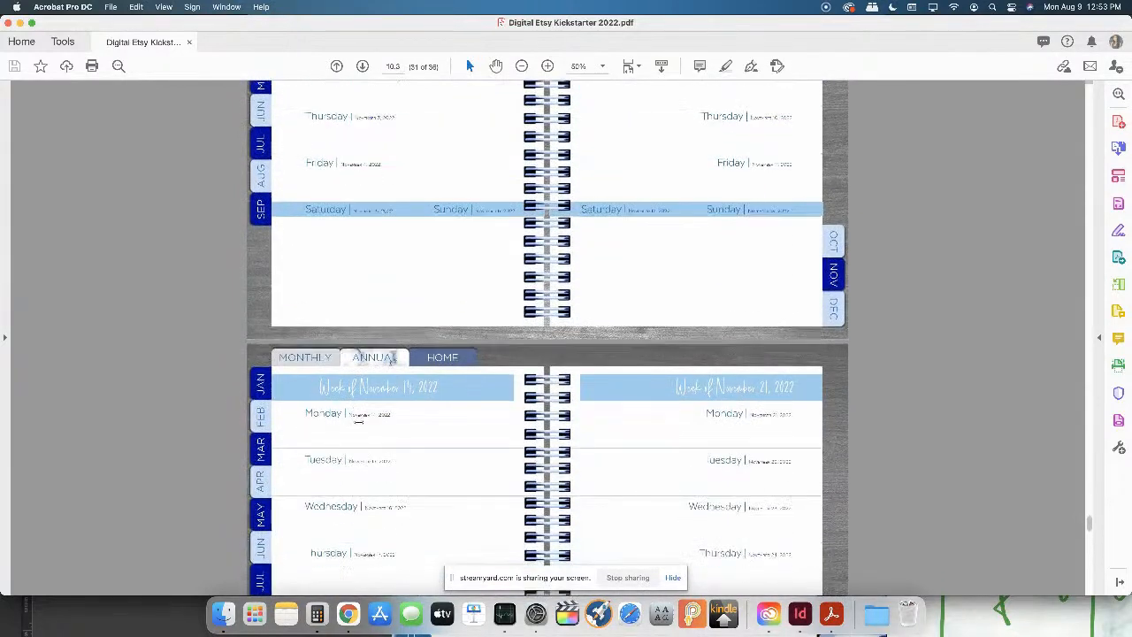
pyautogui.scroll(-5, 885, 425)
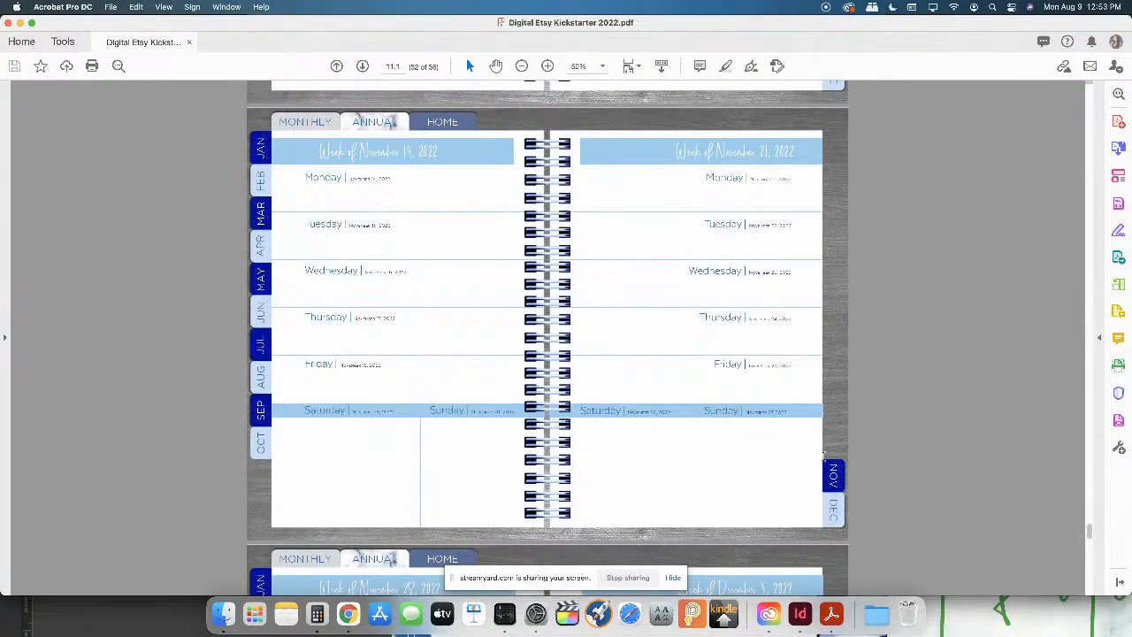
pyautogui.scroll(-3, 786, 451)
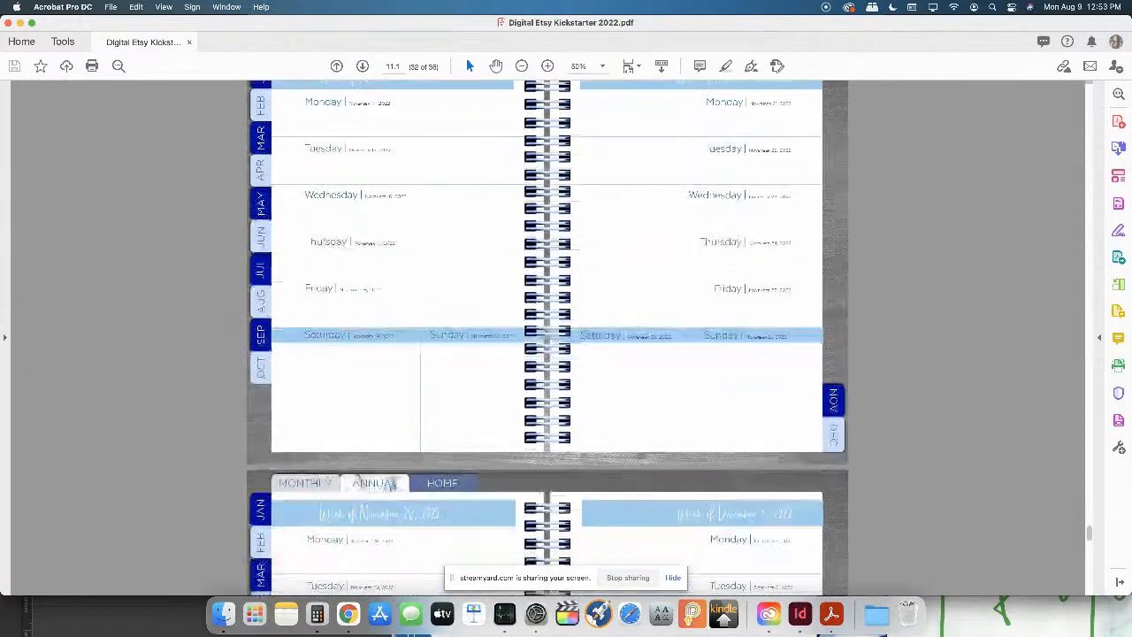
pyautogui.scroll(-2, 870, 331)
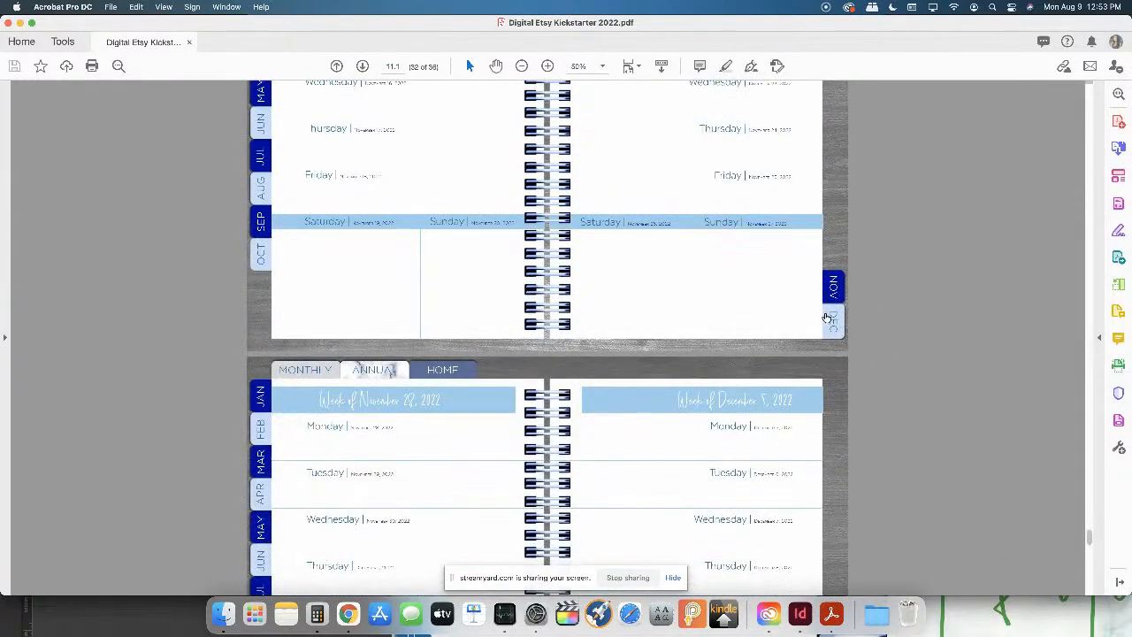
pyautogui.click(835, 291)
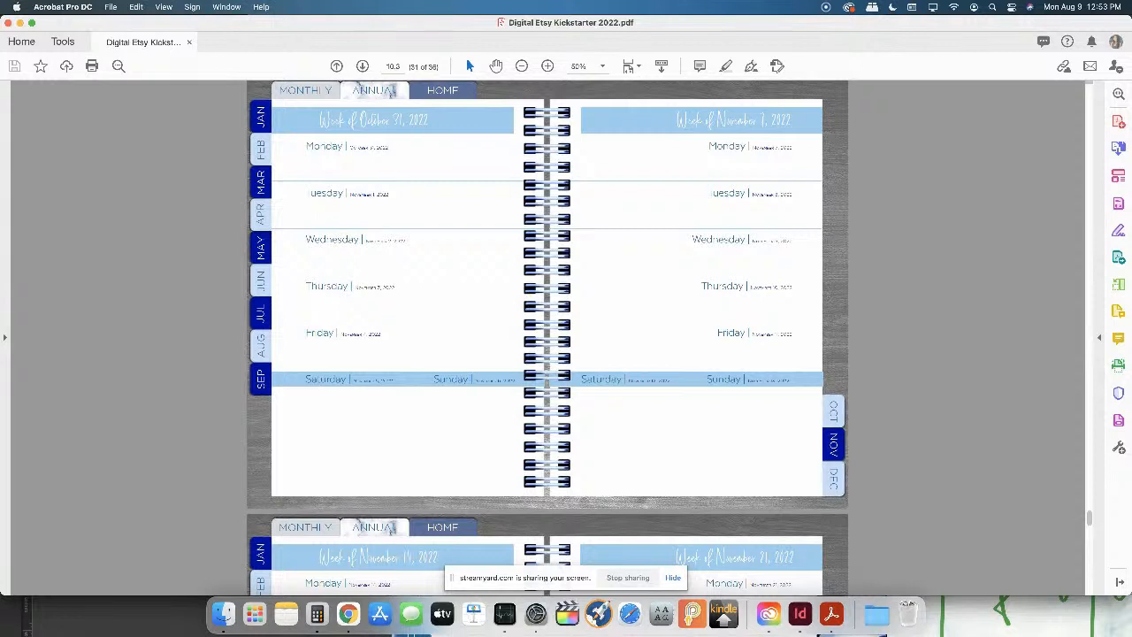
pyautogui.click(834, 445)
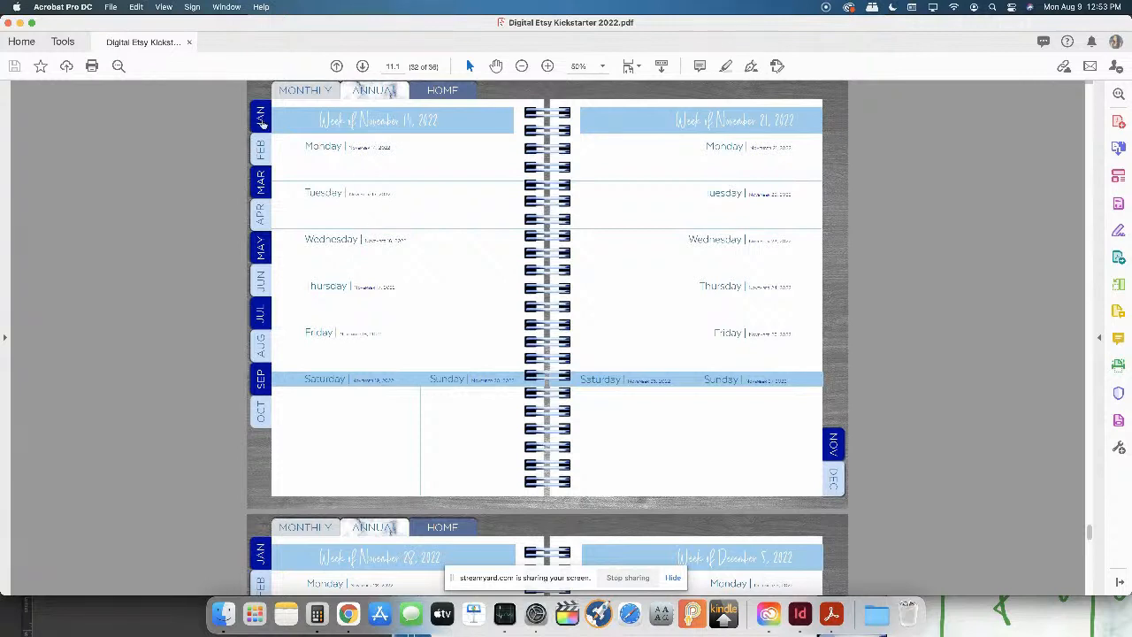
# Test the planner's Annual, Monthly and Home links one after another, ending on the cover
pyautogui.click(381, 95)
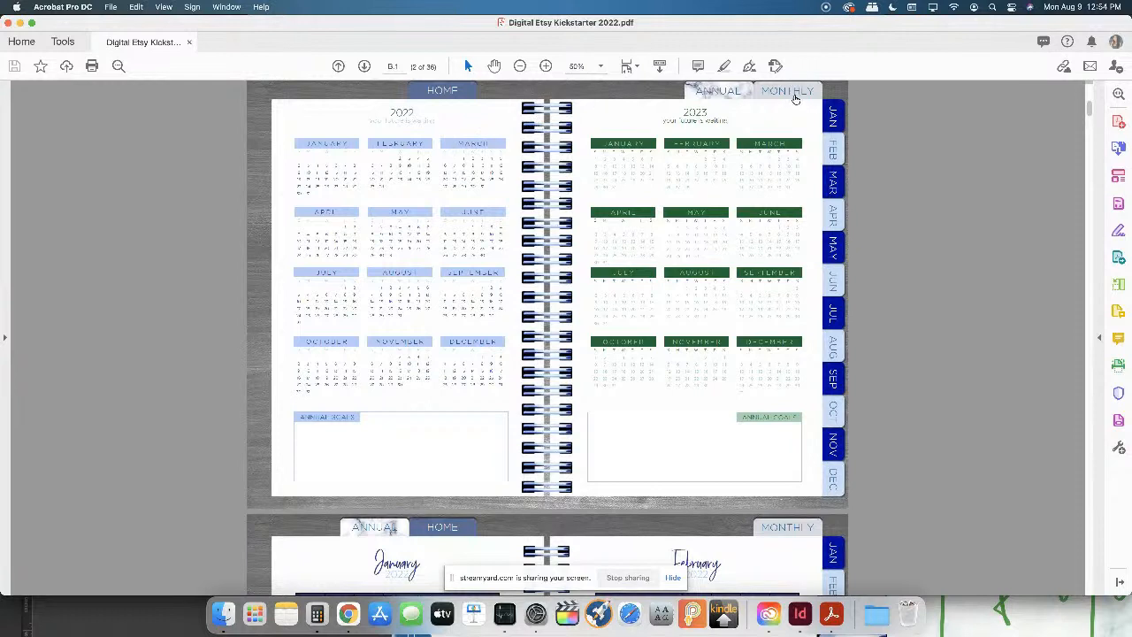
pyautogui.click(794, 96)
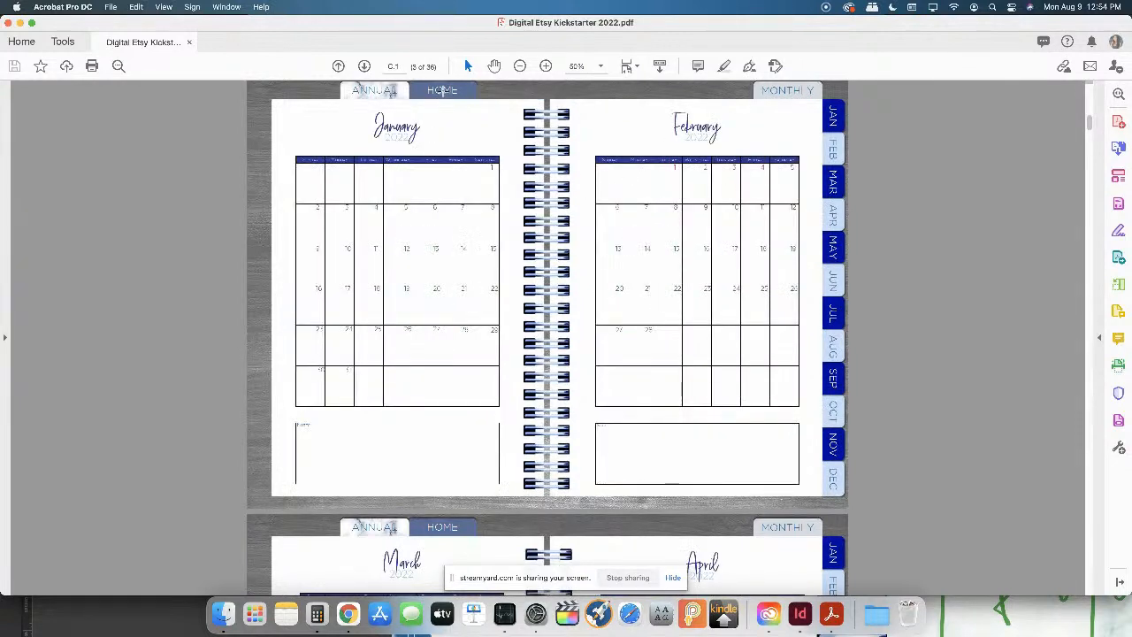
pyautogui.click(443, 94)
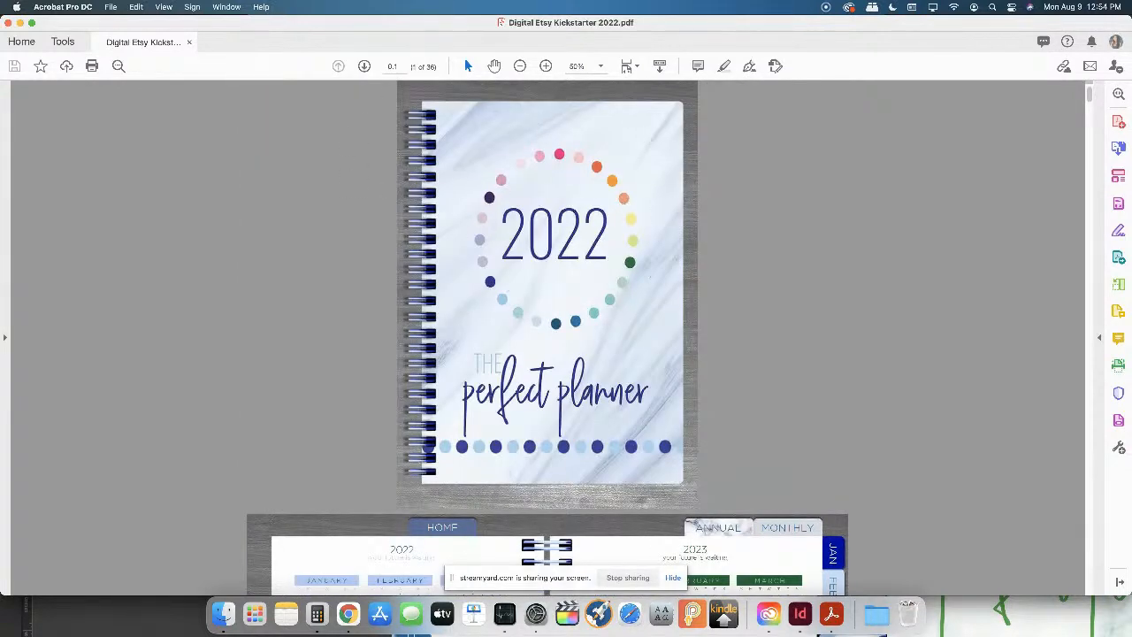
# Look through the annual calendar and the monthly spreads from January to June, and return to the cover with the Home link
pyautogui.scroll(-3, 345, 324)
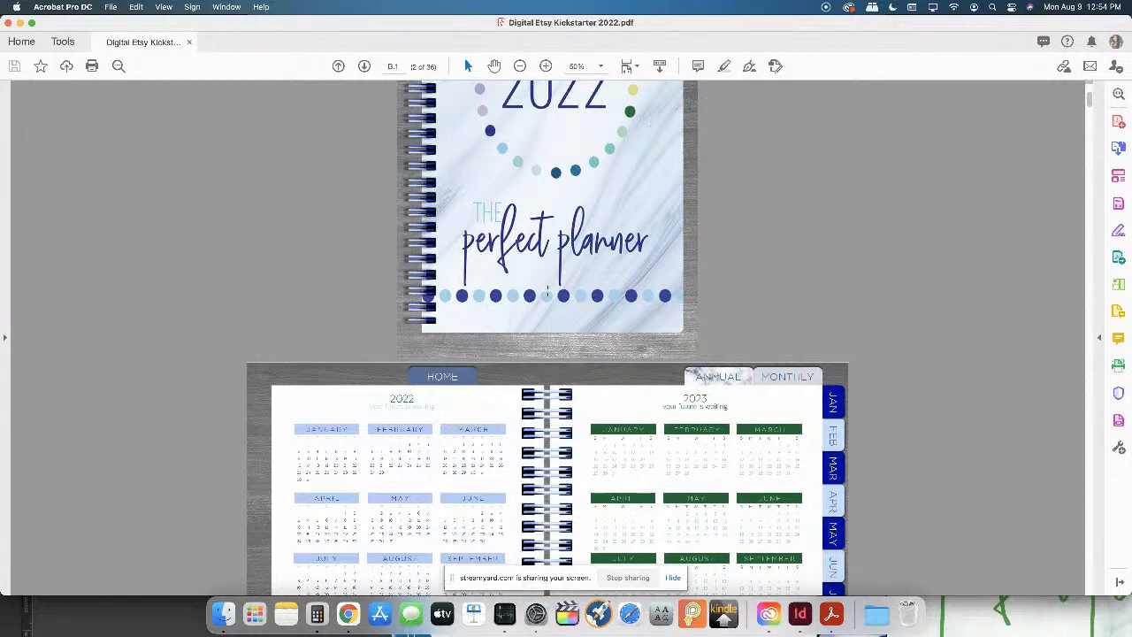
pyautogui.scroll(-4, 531, 297)
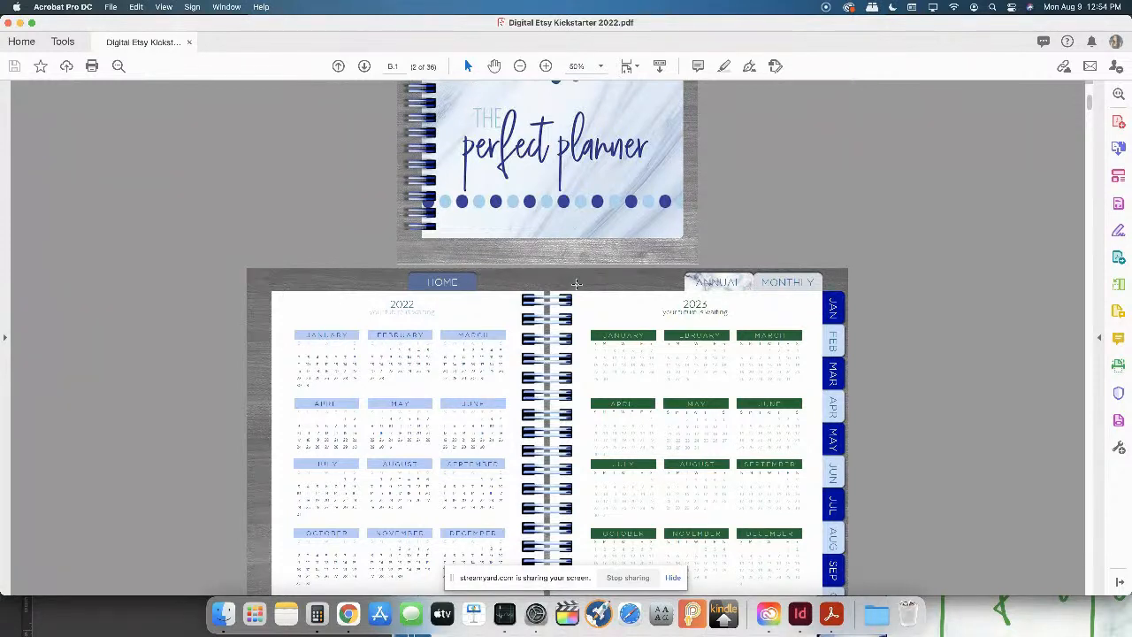
pyautogui.scroll(-5, 576, 283)
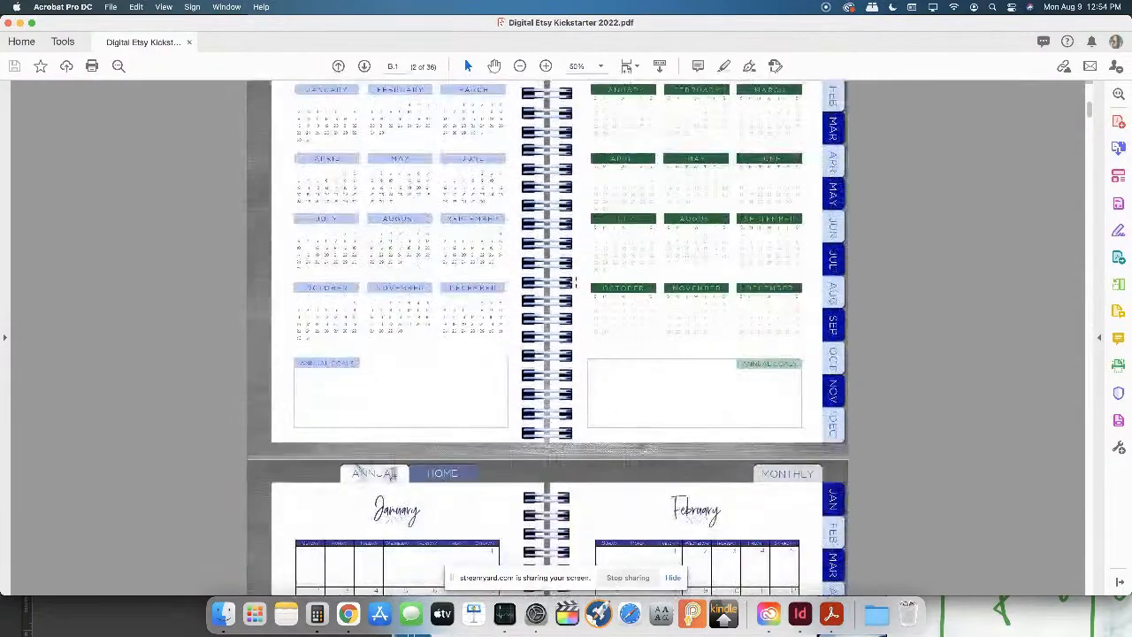
pyautogui.scroll(-10, 576, 283)
pyautogui.scroll(-5, 607, 305)
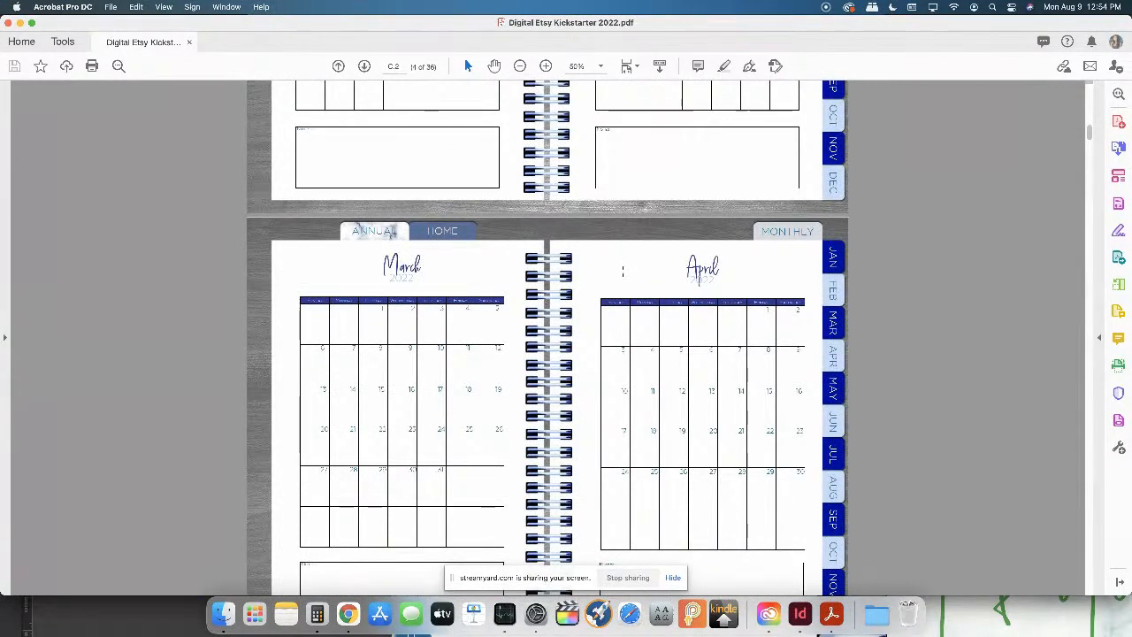
pyautogui.scroll(-7, 623, 270)
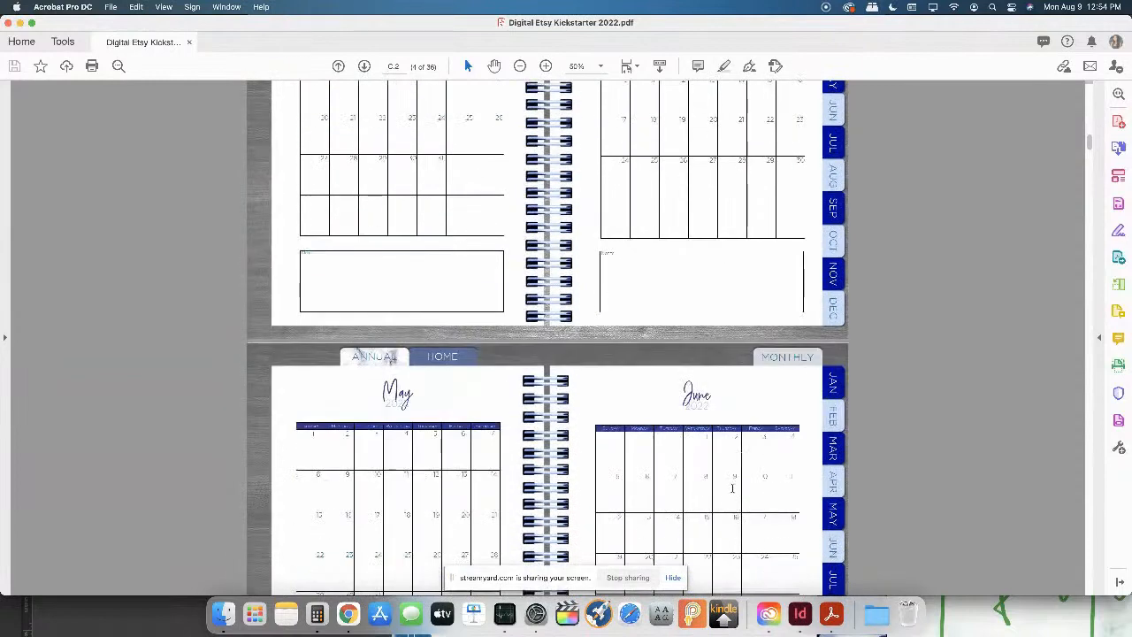
pyautogui.scroll(-4, 441, 211)
pyautogui.click(441, 207)
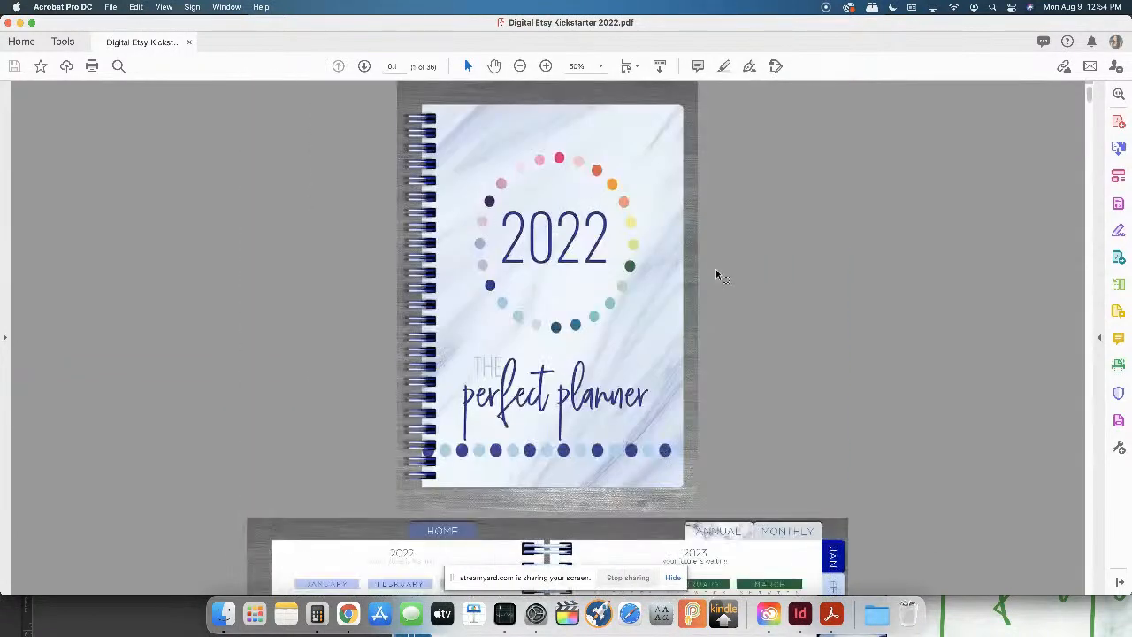
# Follow the May link from the annual calendar spread and the December link from the May weekly spread
pyautogui.scroll(-4, 830, 530)
pyautogui.click(831, 530)
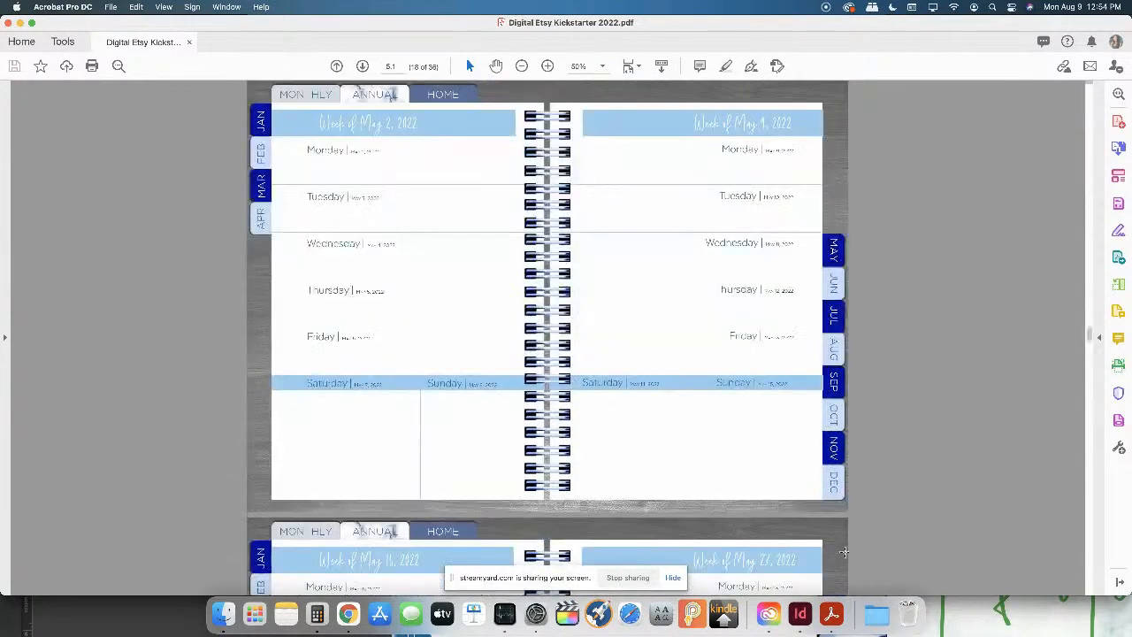
pyautogui.click(835, 481)
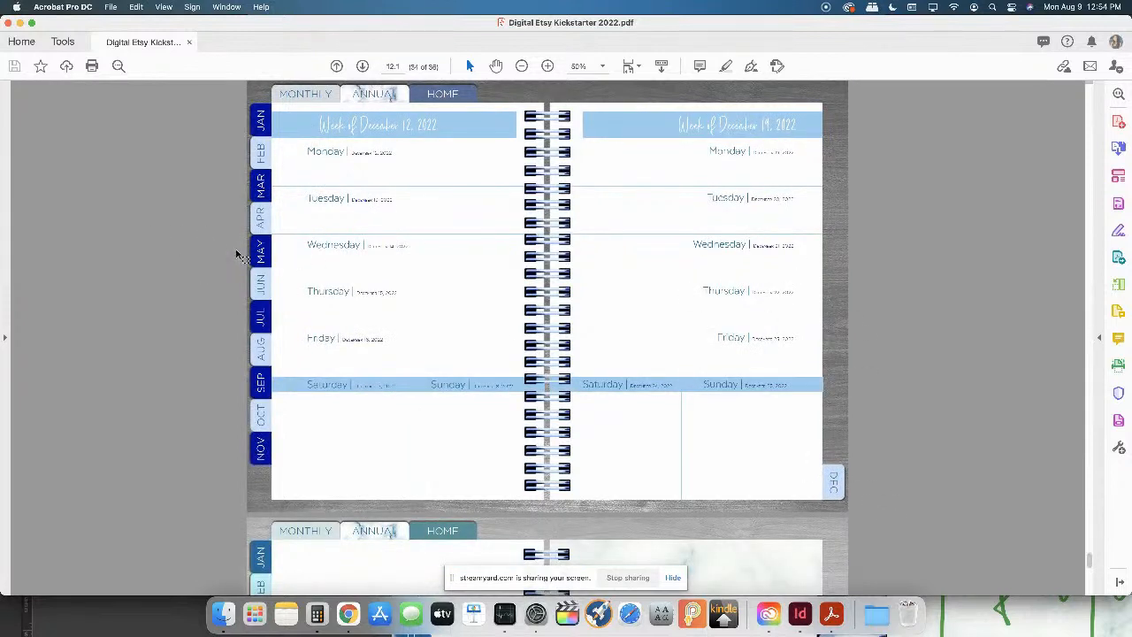
# Test the weekly spreads' May, July, September, June, March and January links, and look at the January weeks
pyautogui.click(260, 253)
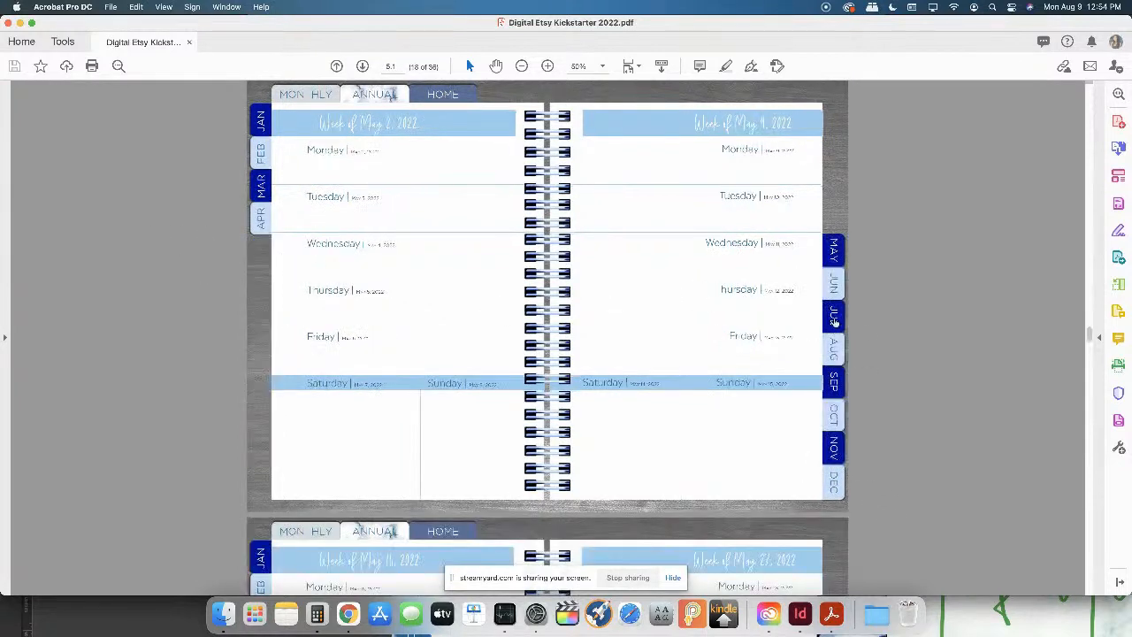
pyautogui.click(833, 320)
pyautogui.click(835, 382)
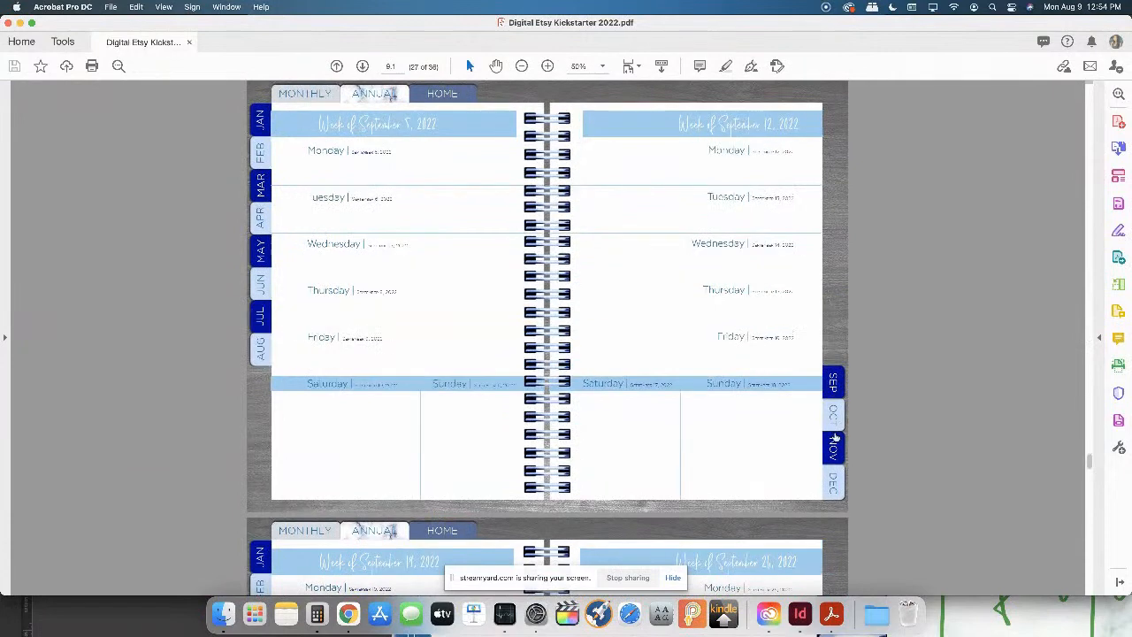
pyautogui.click(259, 280)
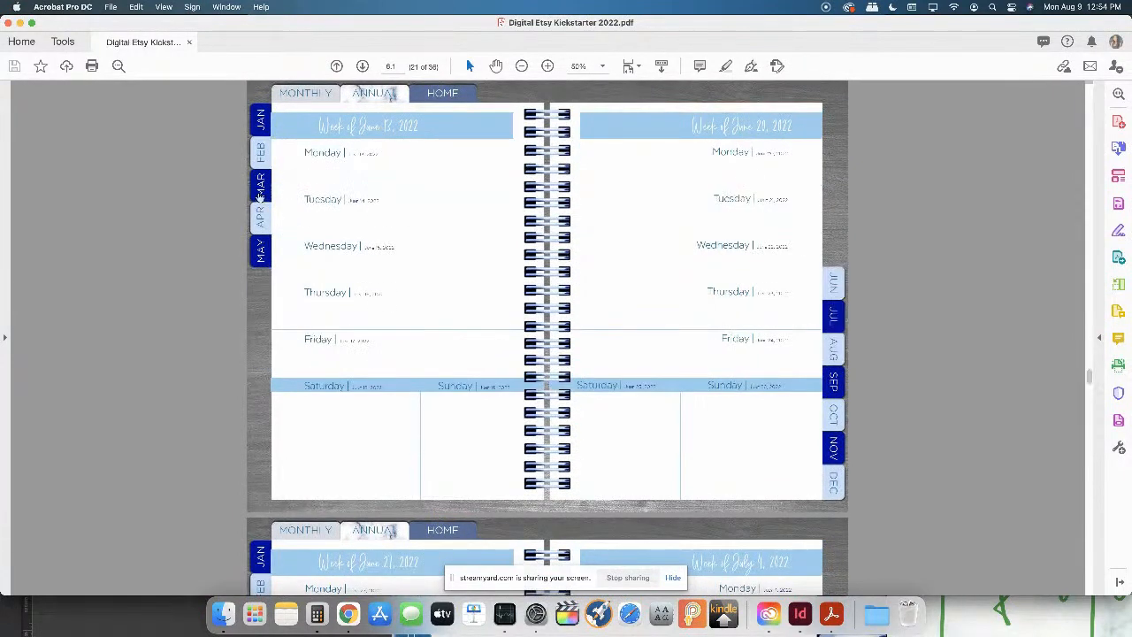
pyautogui.click(260, 188)
pyautogui.click(257, 119)
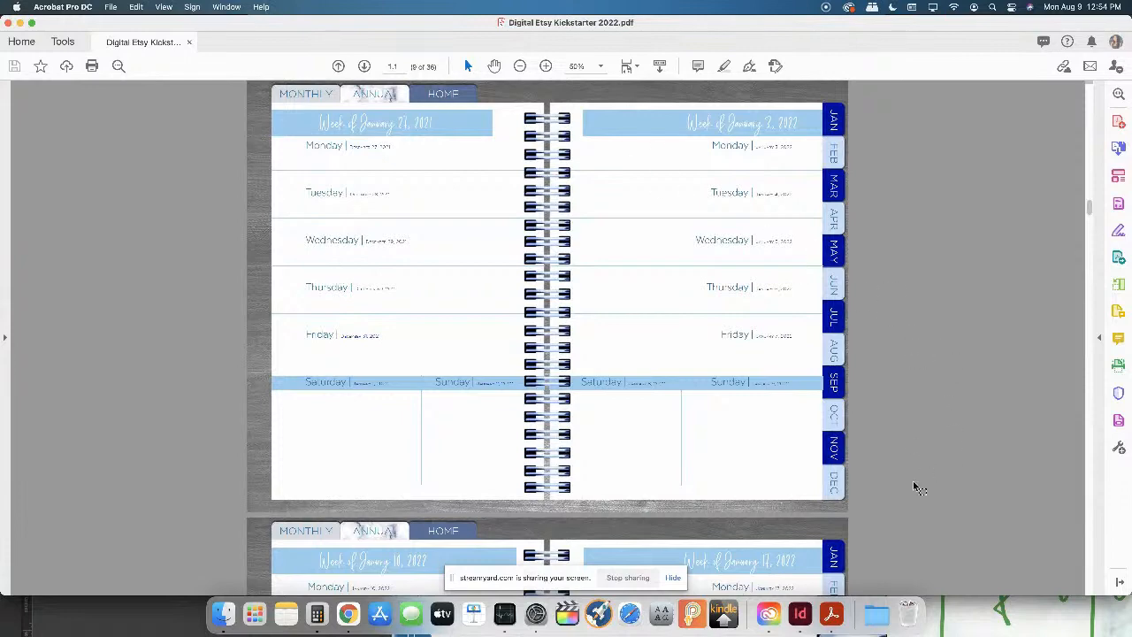
pyautogui.scroll(-5, 750, 406)
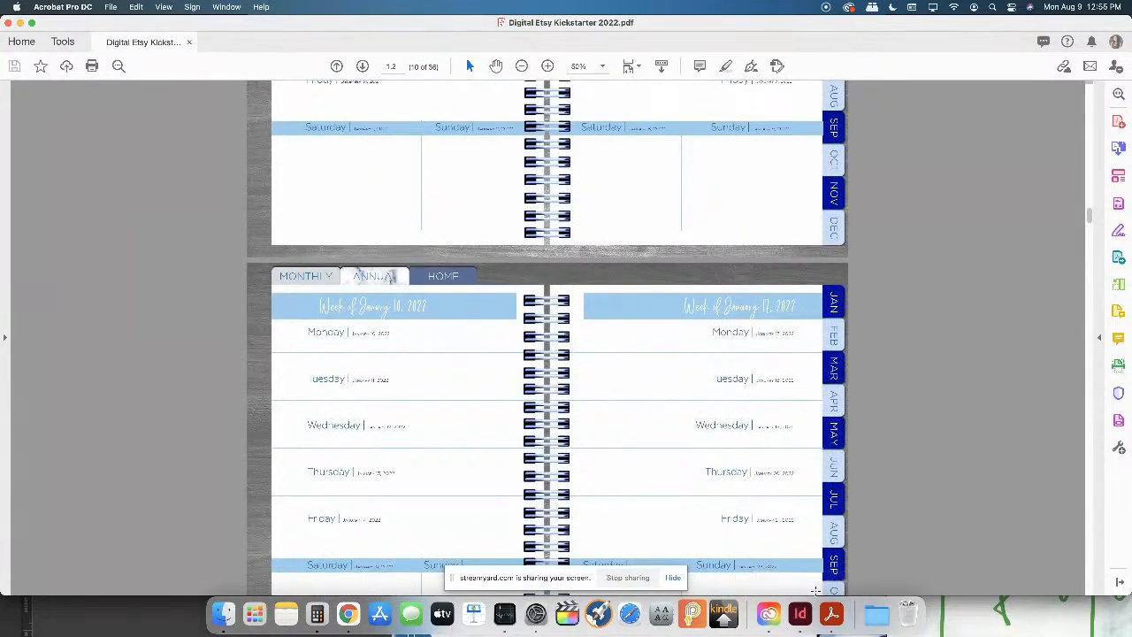
# Switch to InDesign and reposition and resize its window so the whole workspace fits on the screen
pyautogui.click(800, 613)
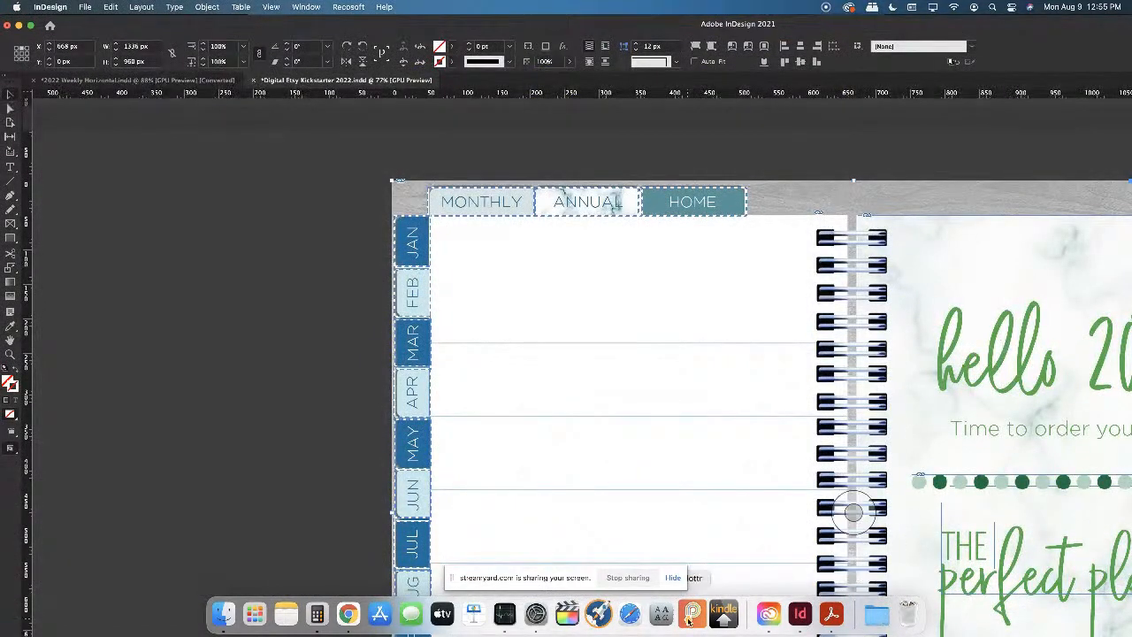
pyautogui.scroll(-10, 1024, 496)
pyautogui.scroll(3, 1018, 519)
pyautogui.scroll(2, 1017, 519)
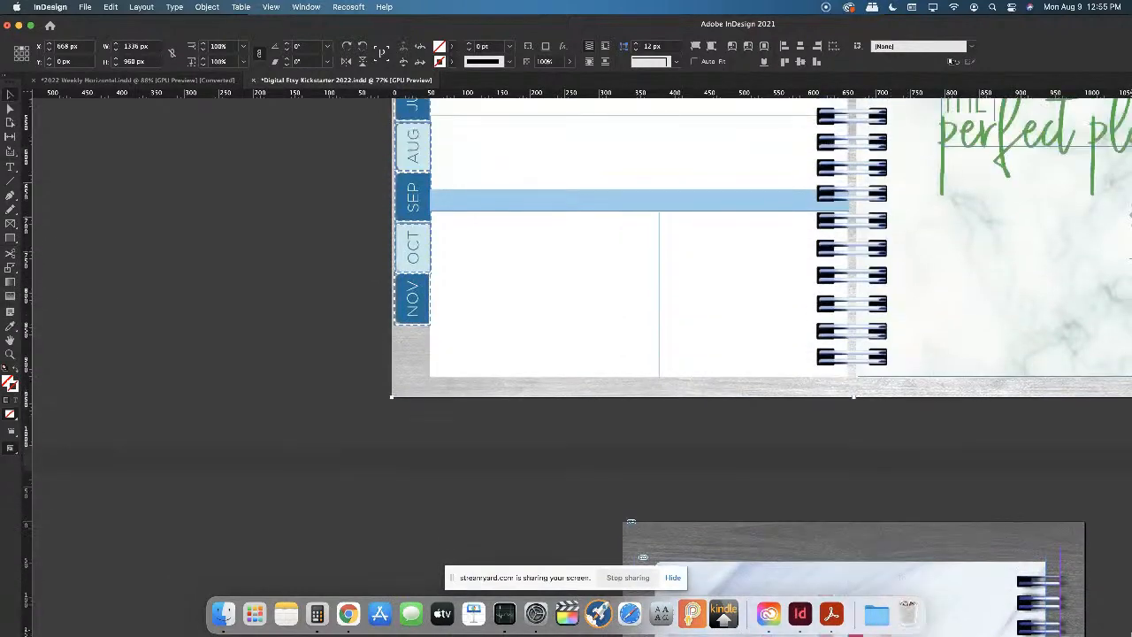
pyautogui.moveTo(1029, 25); pyautogui.dragTo(0, 252)
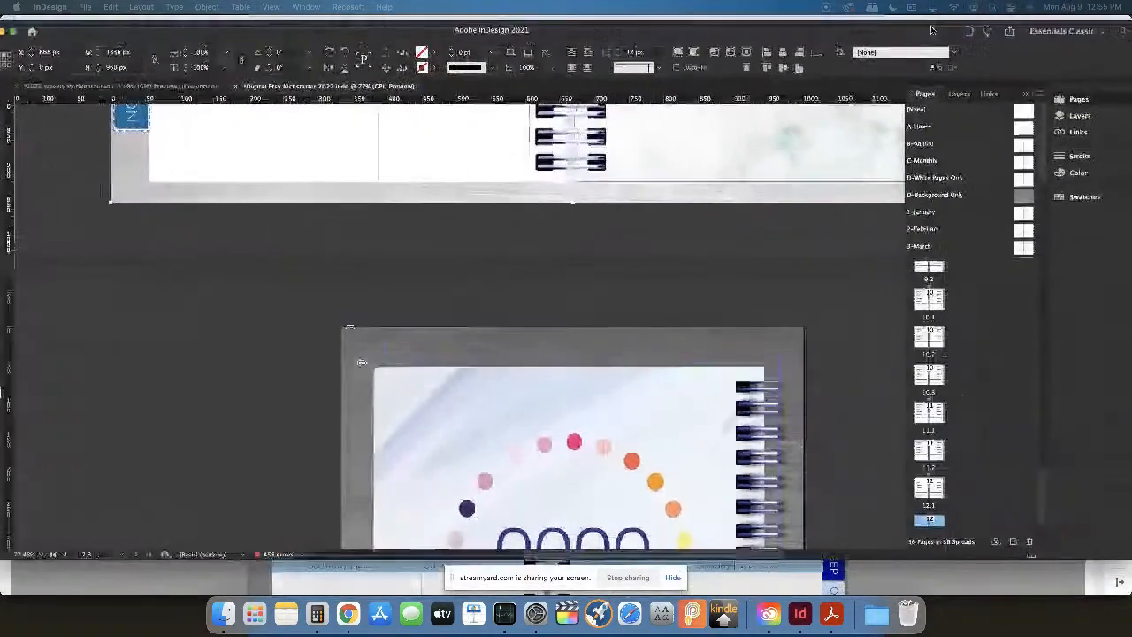
pyautogui.moveTo(931, 31); pyautogui.dragTo(2, 133)
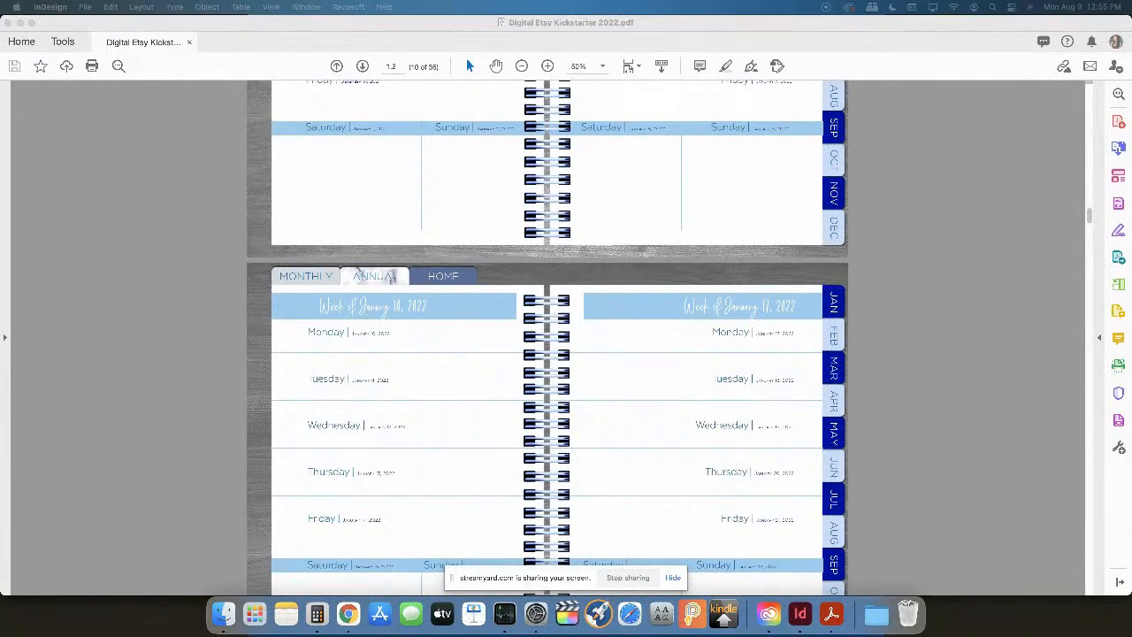
pyautogui.moveTo(392, 59); pyautogui.dragTo(555, 20)
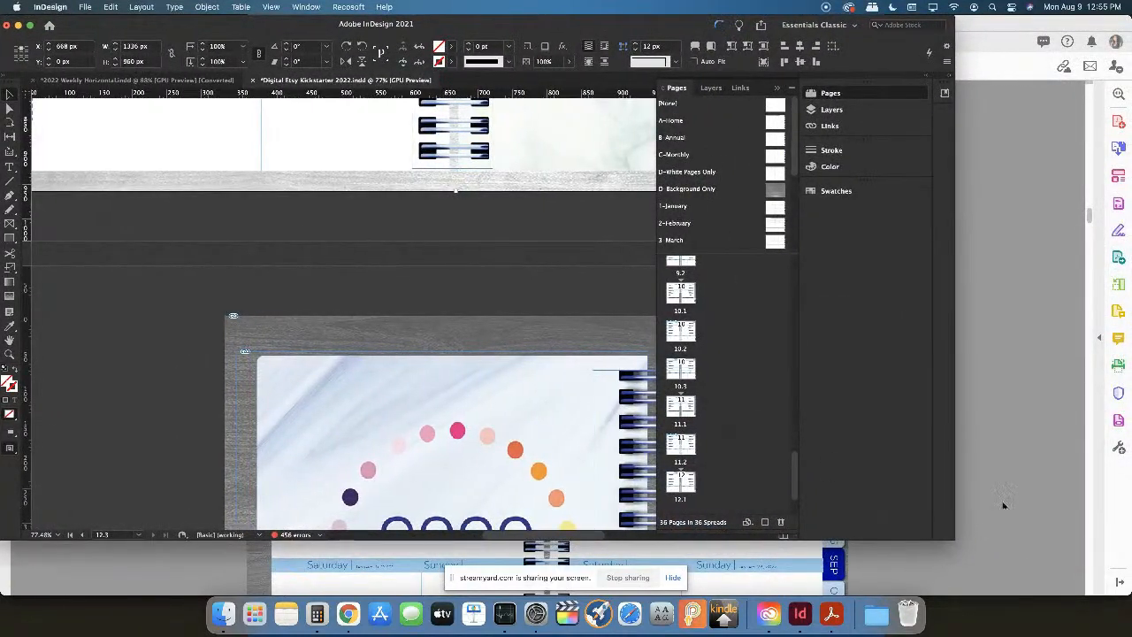
pyautogui.moveTo(951, 535); pyautogui.dragTo(1128, 591)
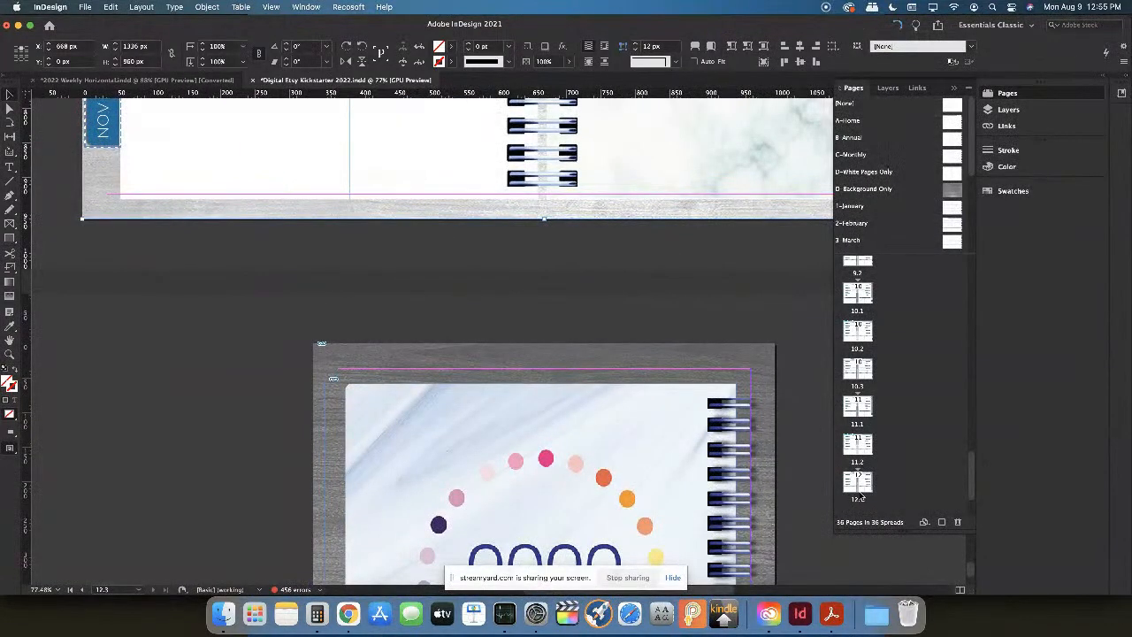
# Go to spread 12.2 of the planner document, the December page with the "hello 2023" artwork
pyautogui.scroll(-5, 630, 460)
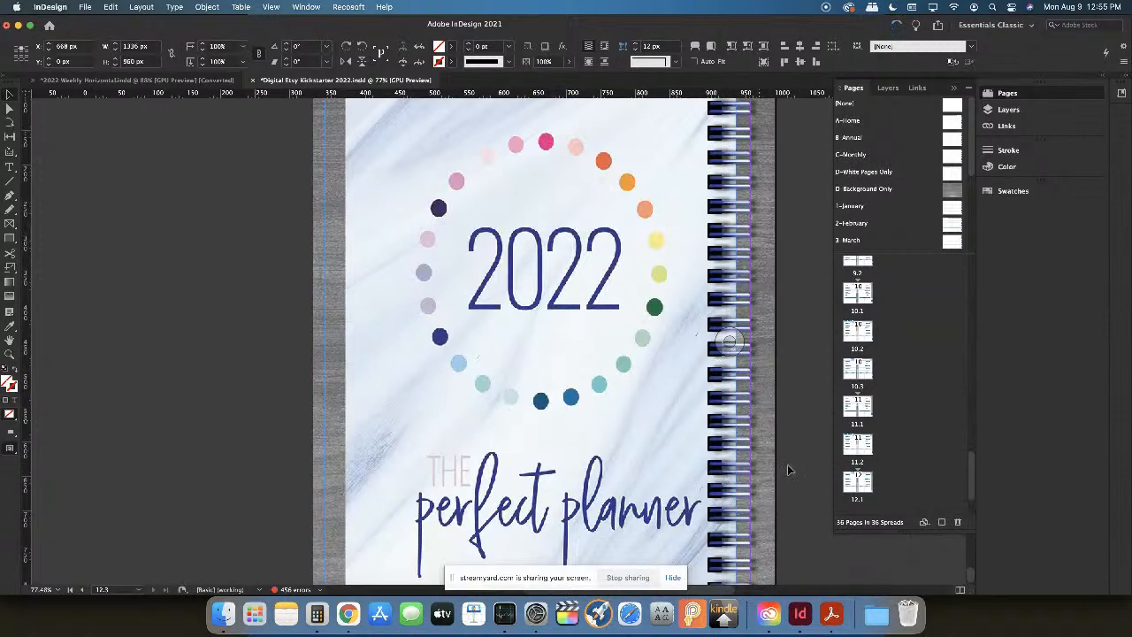
pyautogui.scroll(-2, 885, 456)
pyautogui.click(865, 453)
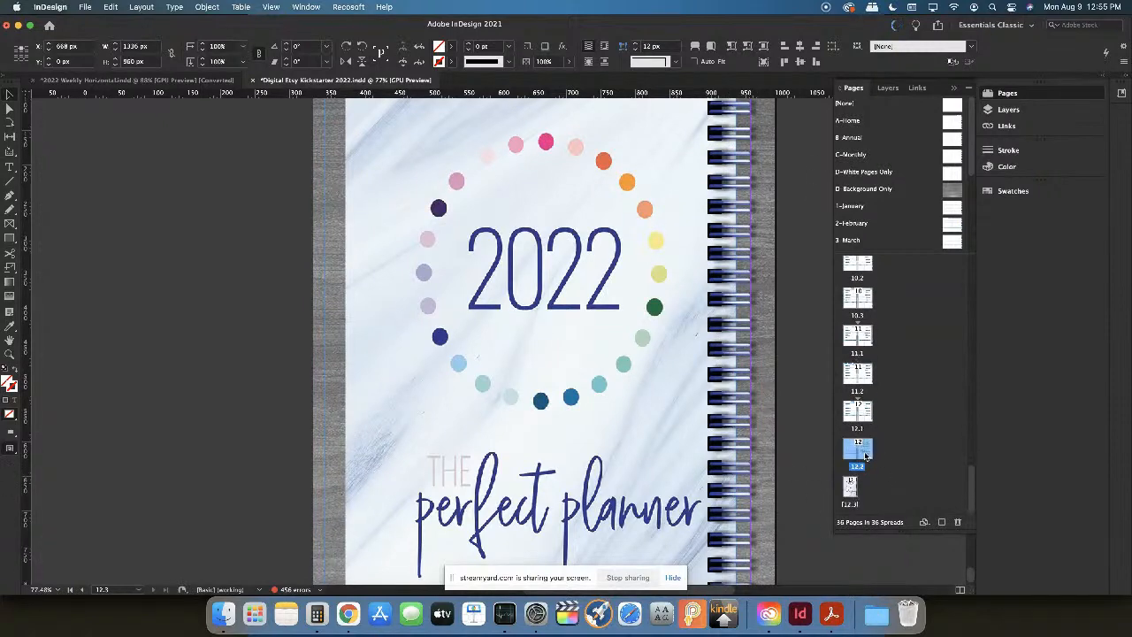
pyautogui.doubleClick(866, 455)
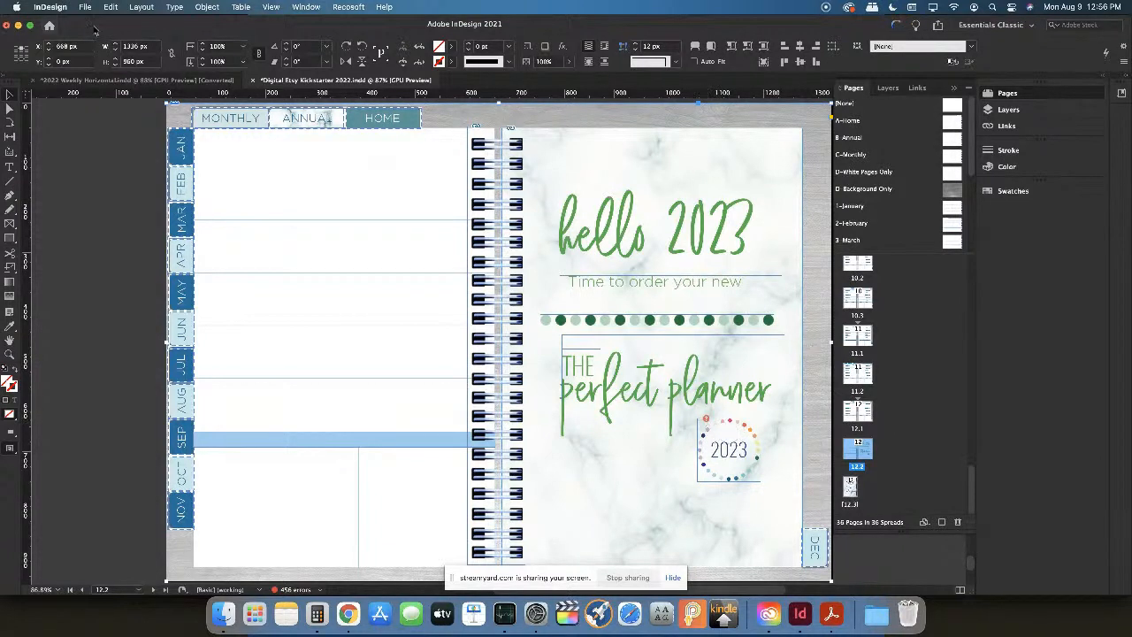
# Show the document's linked files in an enlarged list and start relinking the missing Circle.png
pyautogui.click(306, 7)
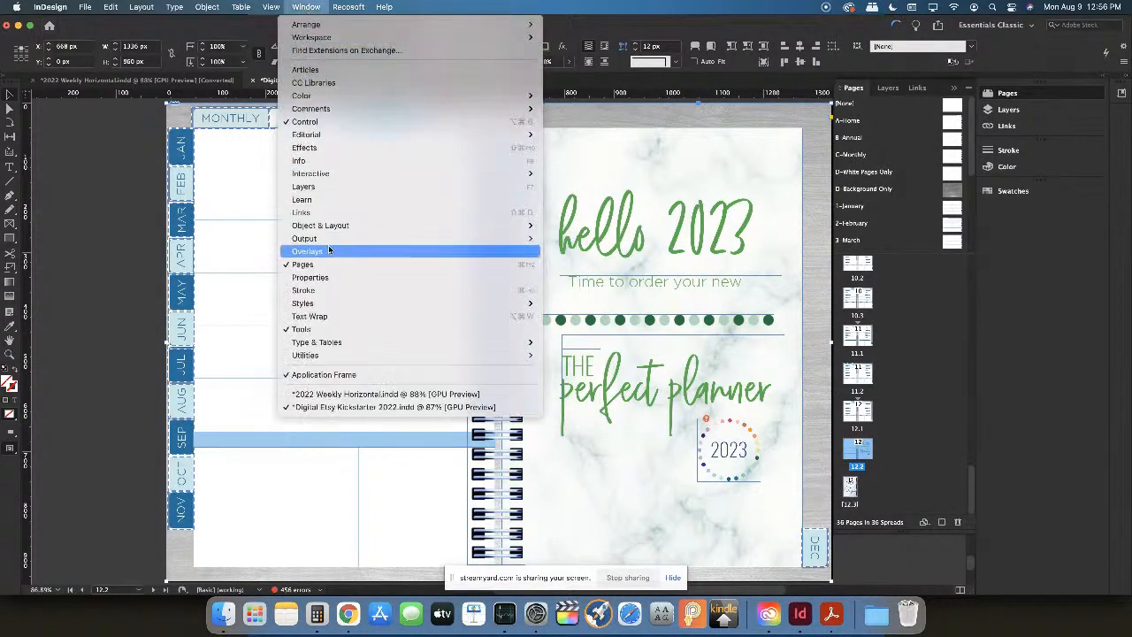
pyautogui.click(333, 214)
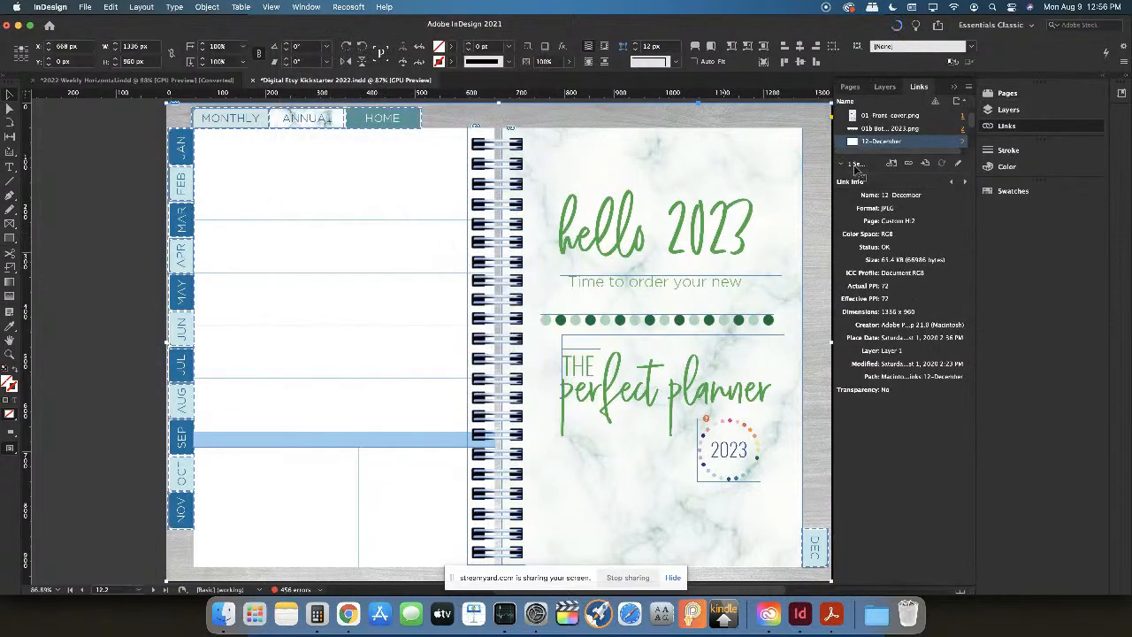
pyautogui.scroll(-2, 912, 132)
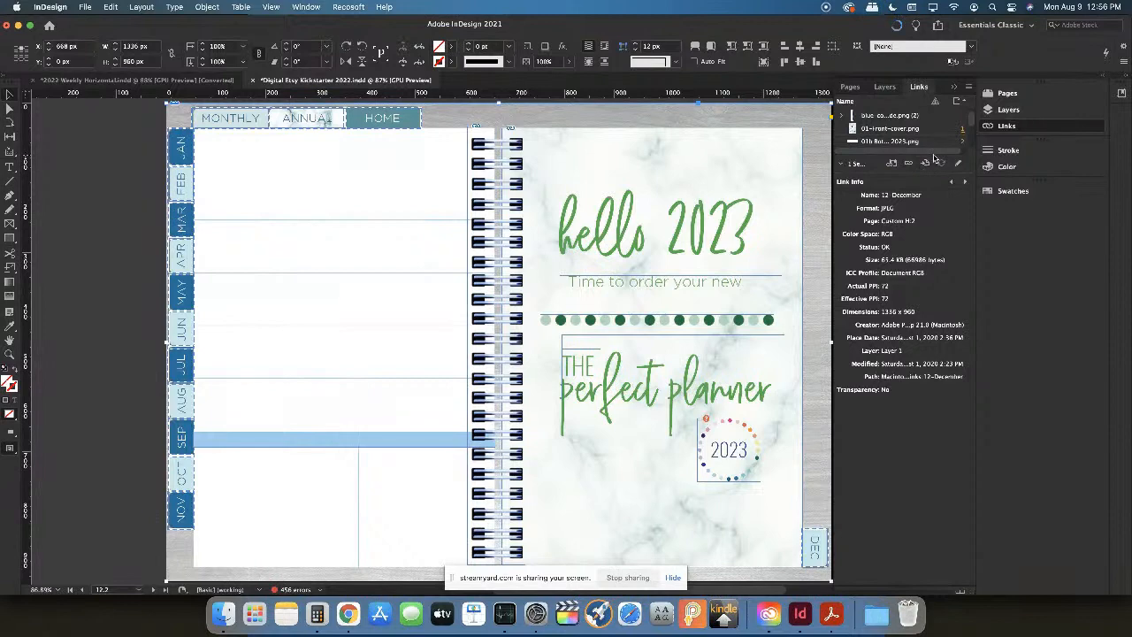
pyautogui.moveTo(943, 175); pyautogui.dragTo(953, 545)
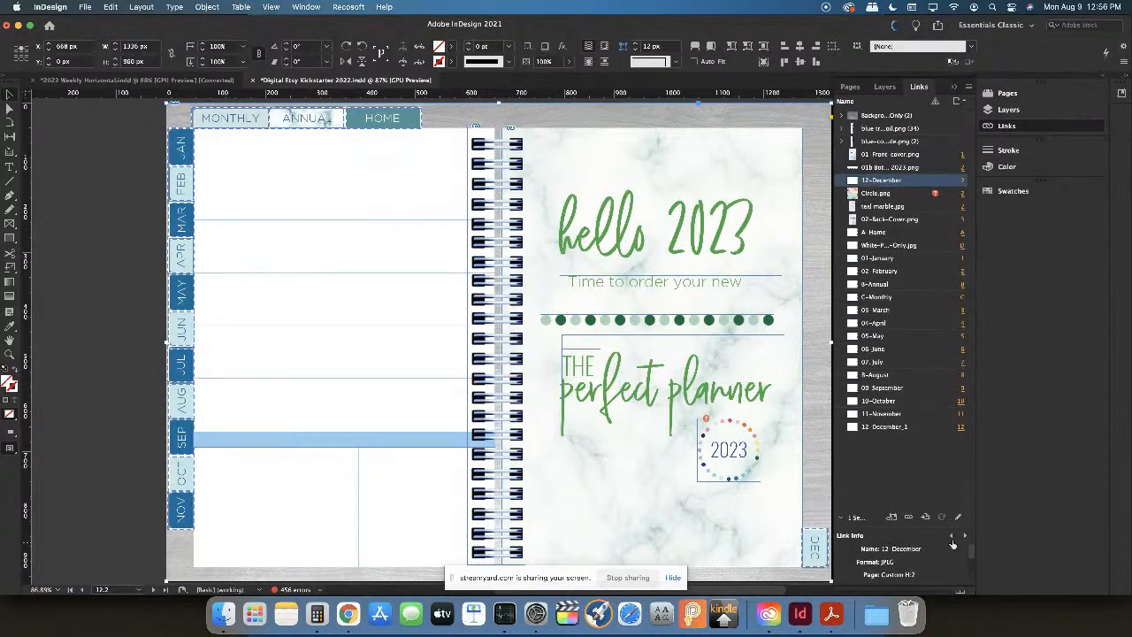
pyautogui.click(888, 195)
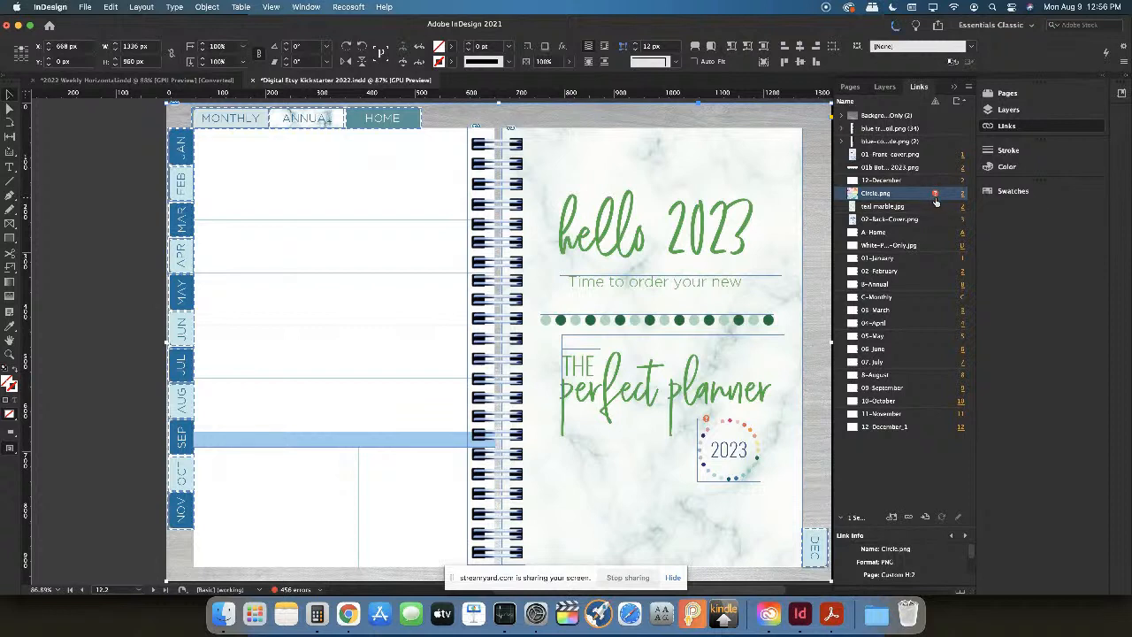
pyautogui.doubleClick(936, 200)
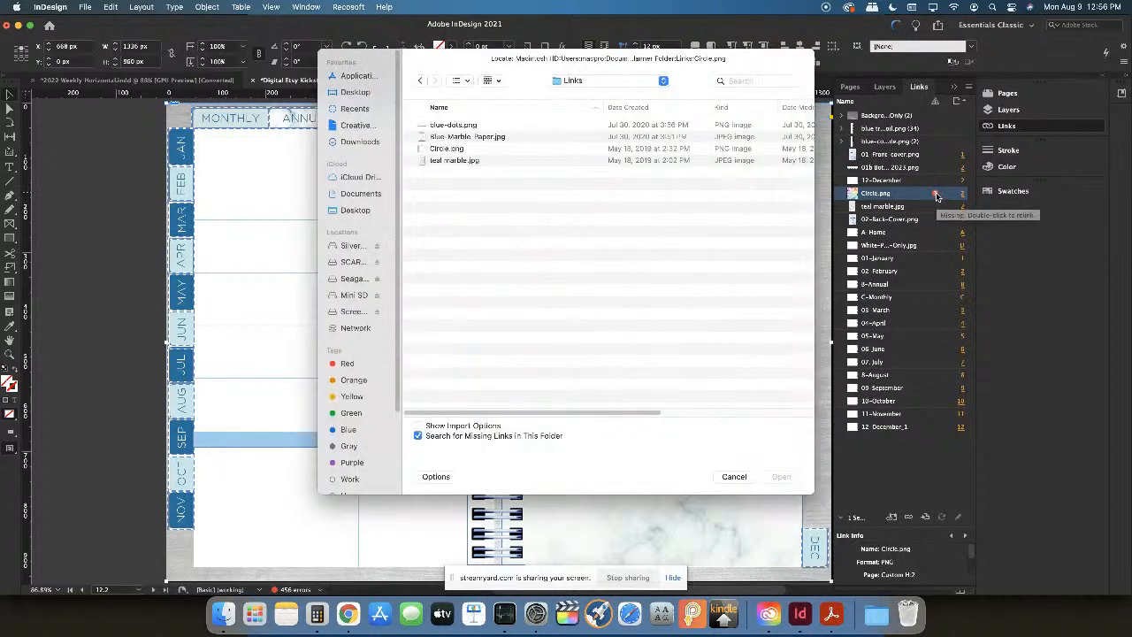
# Search for Circle.png in the Links folder of the newest Digital Etsy Kickstarter 2022 folder in Downloads, sorted by name
pyautogui.click(358, 142)
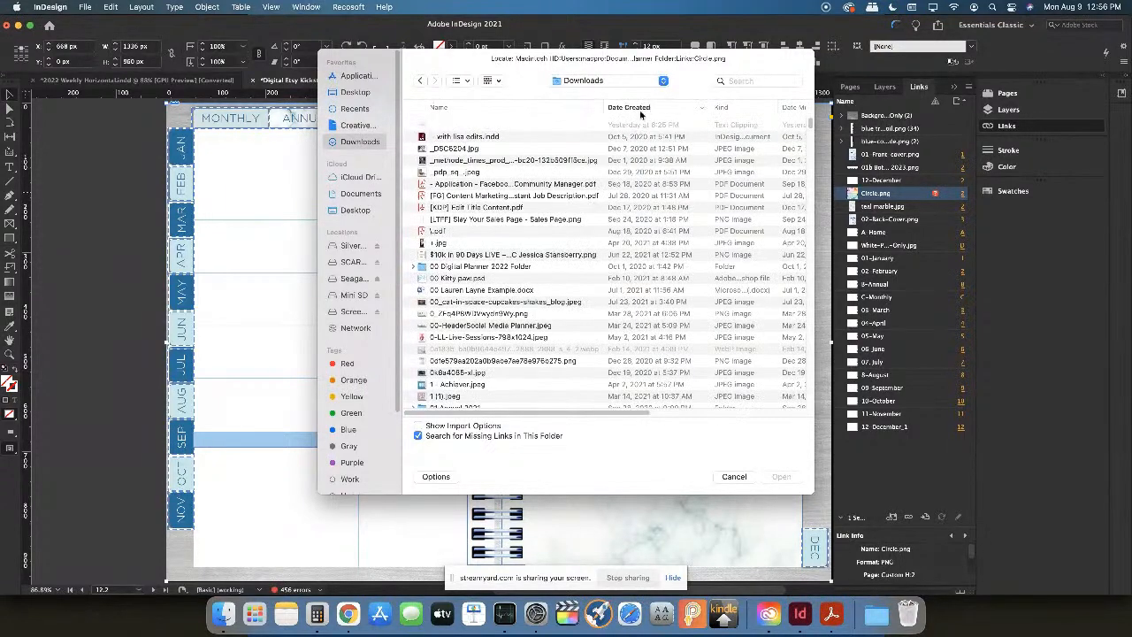
pyautogui.click(650, 108)
pyautogui.doubleClick(463, 126)
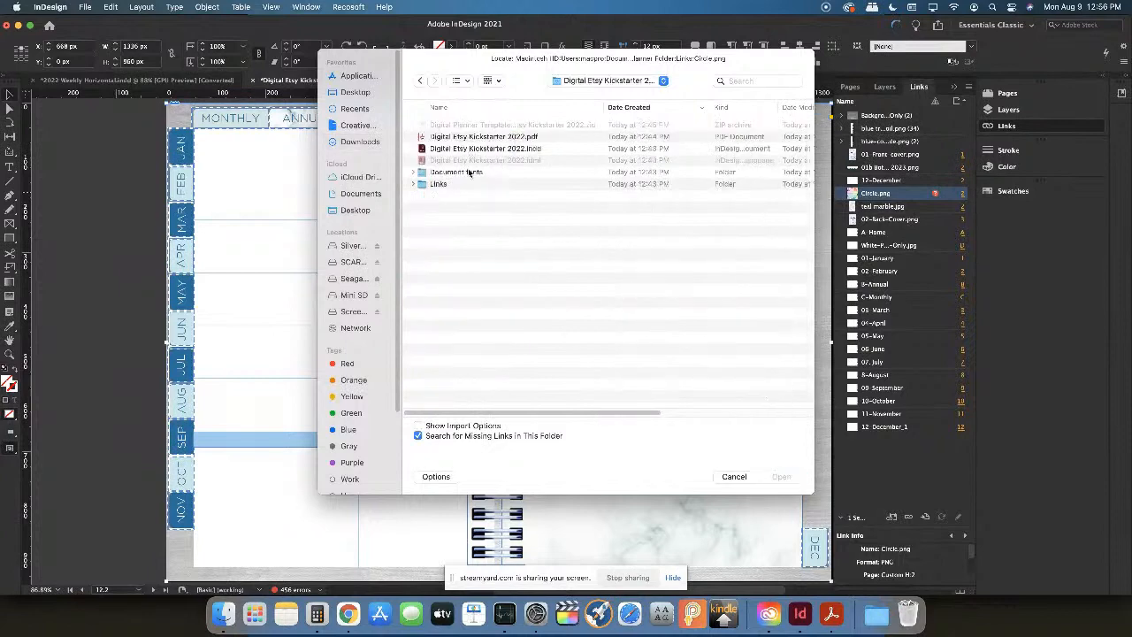
pyautogui.doubleClick(443, 184)
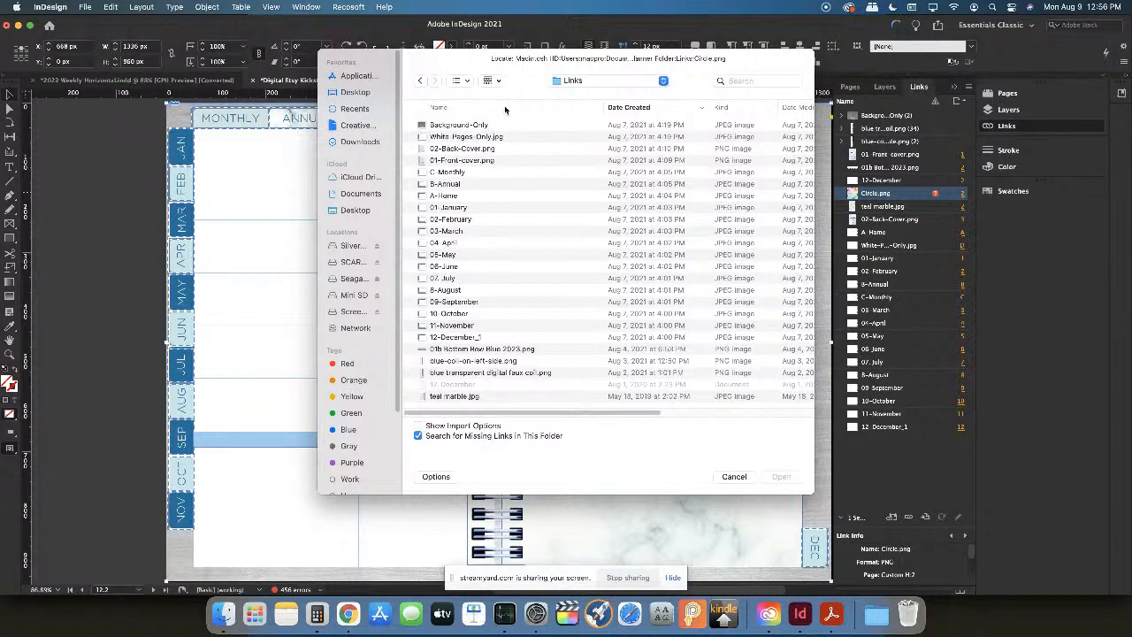
pyautogui.click(505, 108)
pyautogui.click(502, 109)
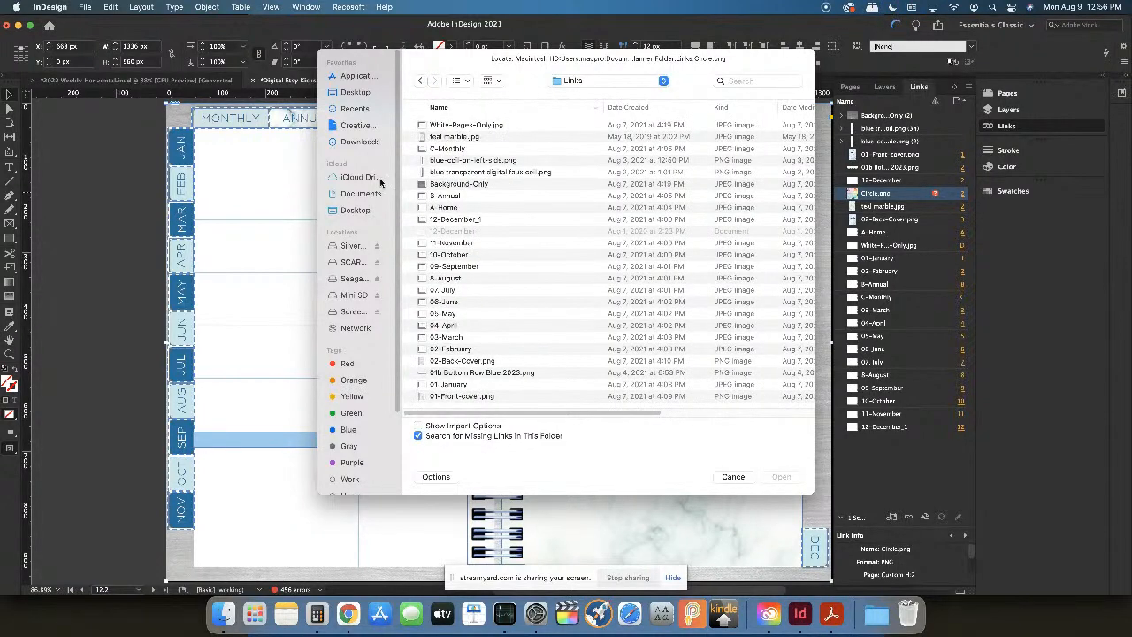
# Browse from Documents through 02 Downloads and 10 - Creative Market to the 24 - Etsy Kickstarter The Perfect Planner folder
pyautogui.click(357, 197)
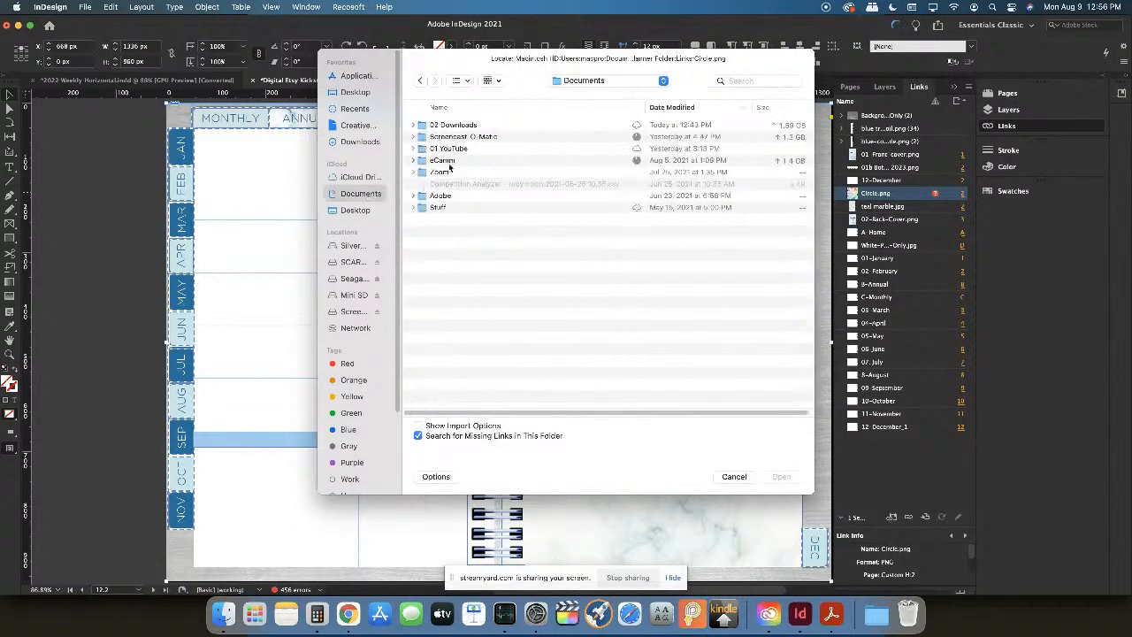
pyautogui.click(464, 127)
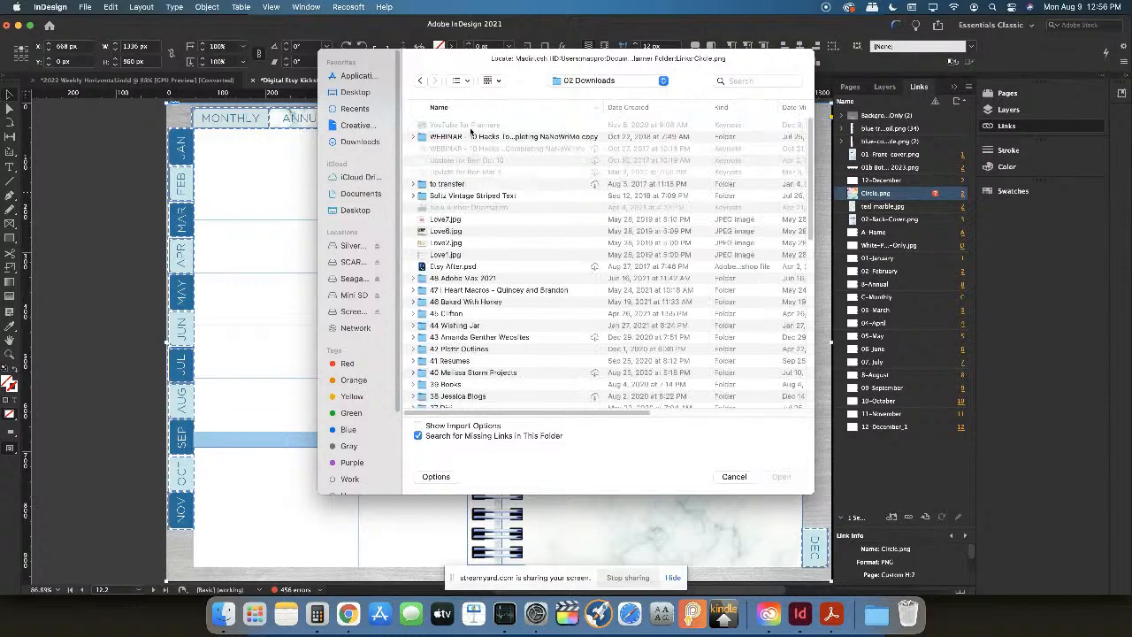
pyautogui.click(470, 110)
pyautogui.doubleClick(471, 256)
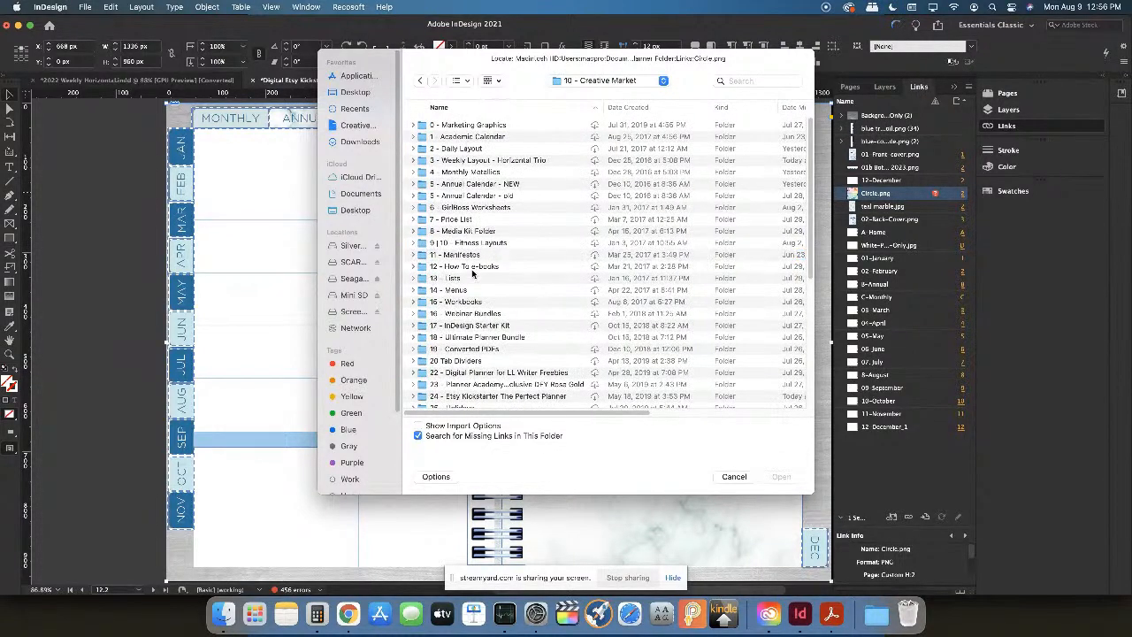
pyautogui.scroll(-3, 473, 270)
pyautogui.doubleClick(479, 321)
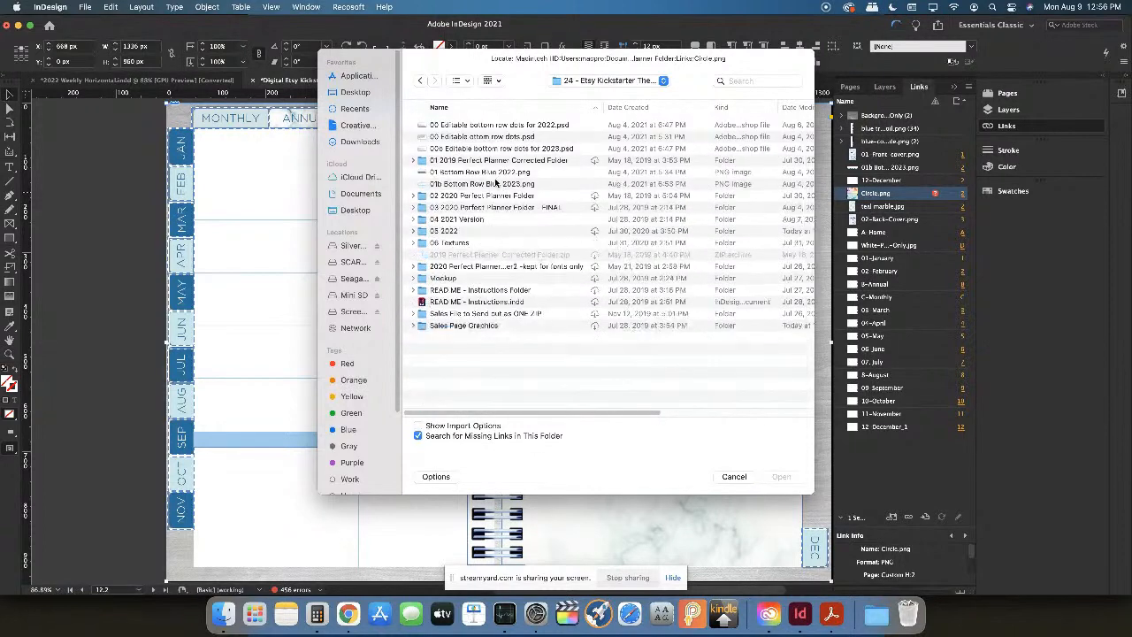
# Search for Circle.png in a Links folder inside 04 2021 Version's 07 Digital Planner folder, and return to the Kickstarter folder
pyautogui.doubleClick(462, 220)
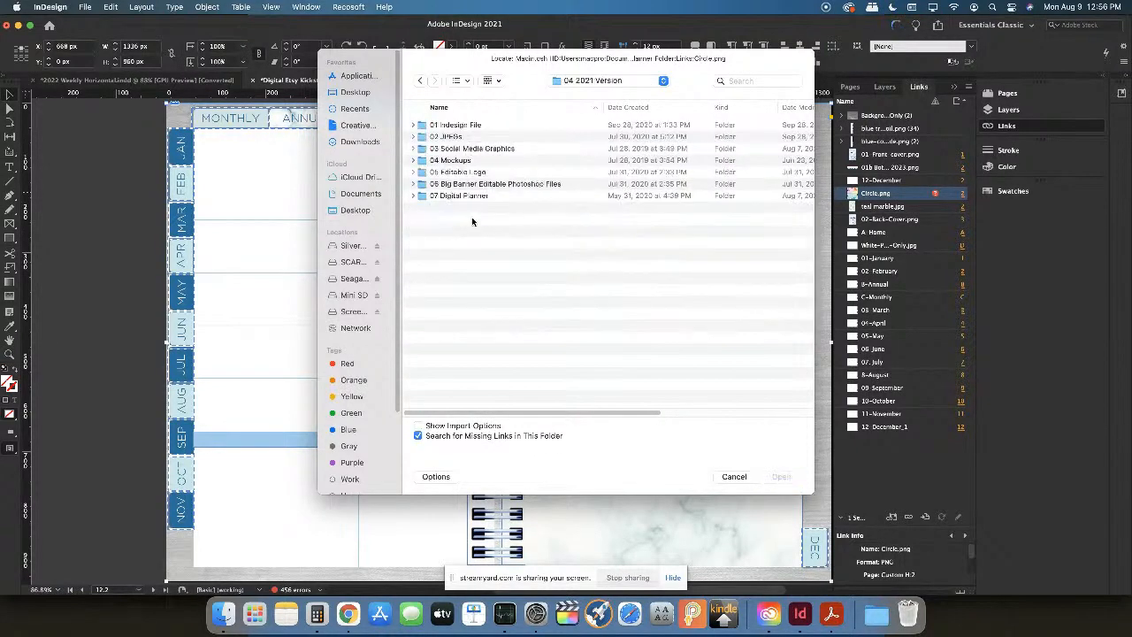
pyautogui.doubleClick(455, 197)
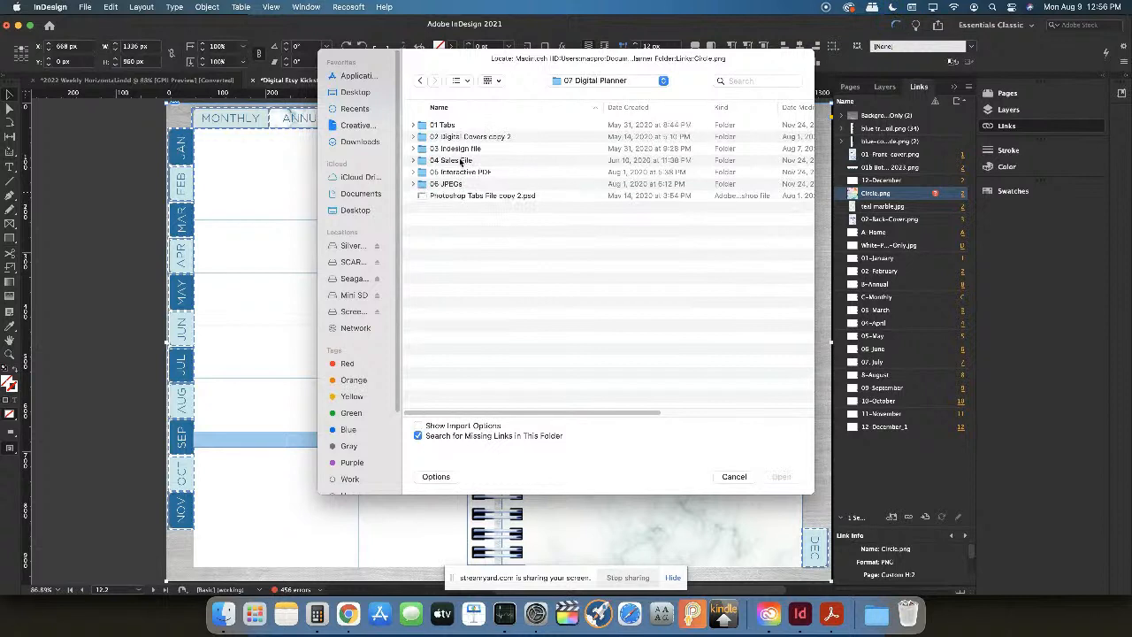
pyautogui.doubleClick(454, 161)
pyautogui.doubleClick(439, 173)
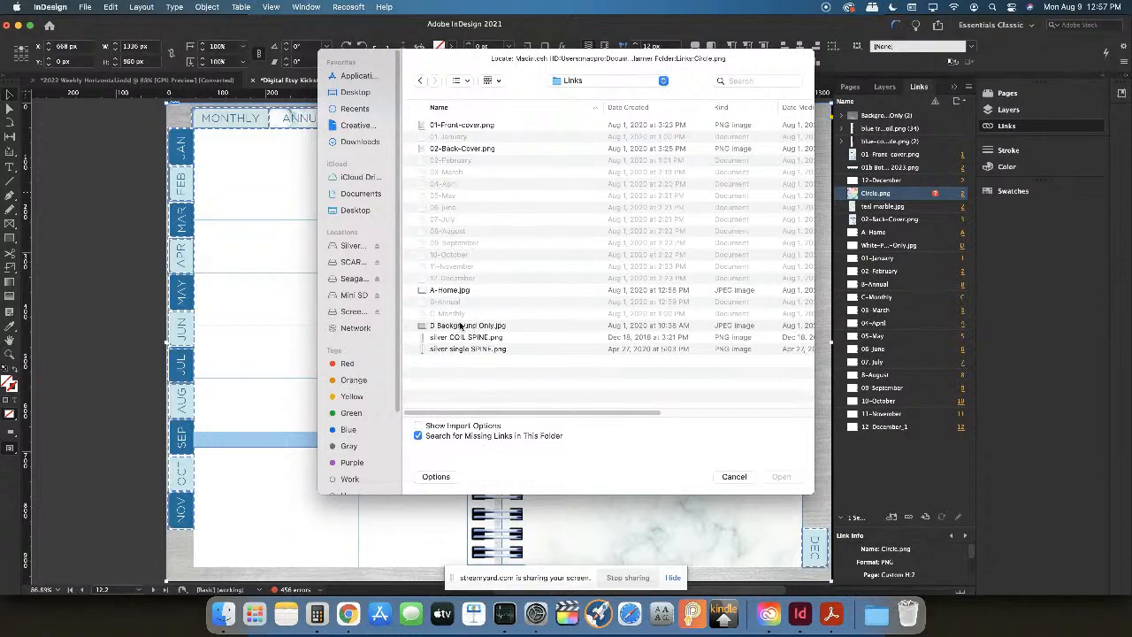
pyautogui.click(420, 81)
pyautogui.click(420, 81)
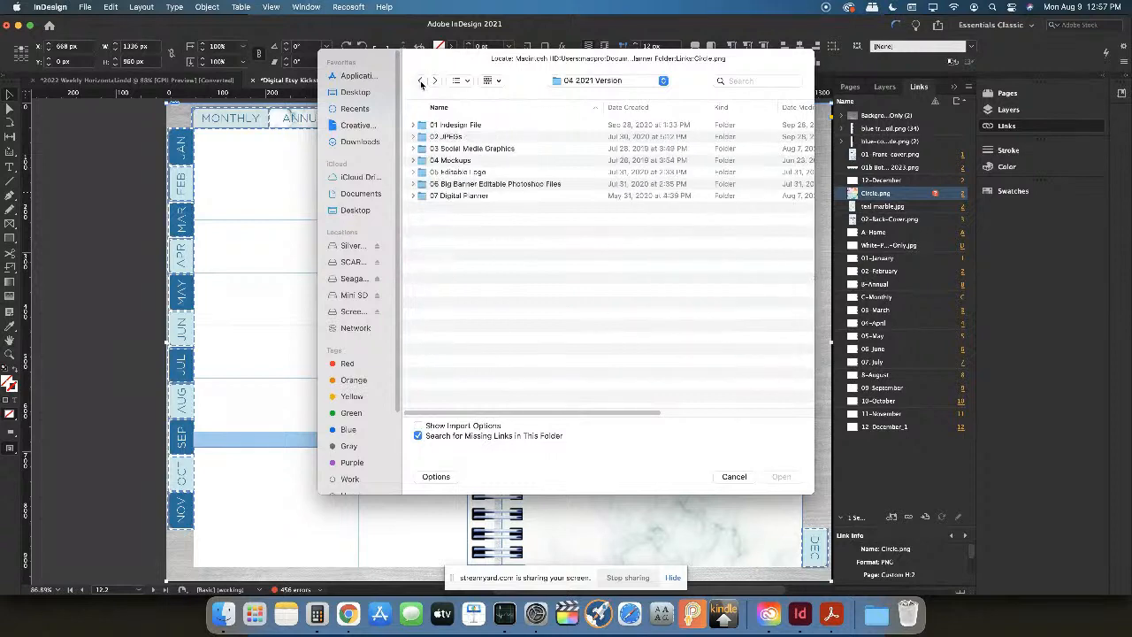
pyautogui.click(422, 81)
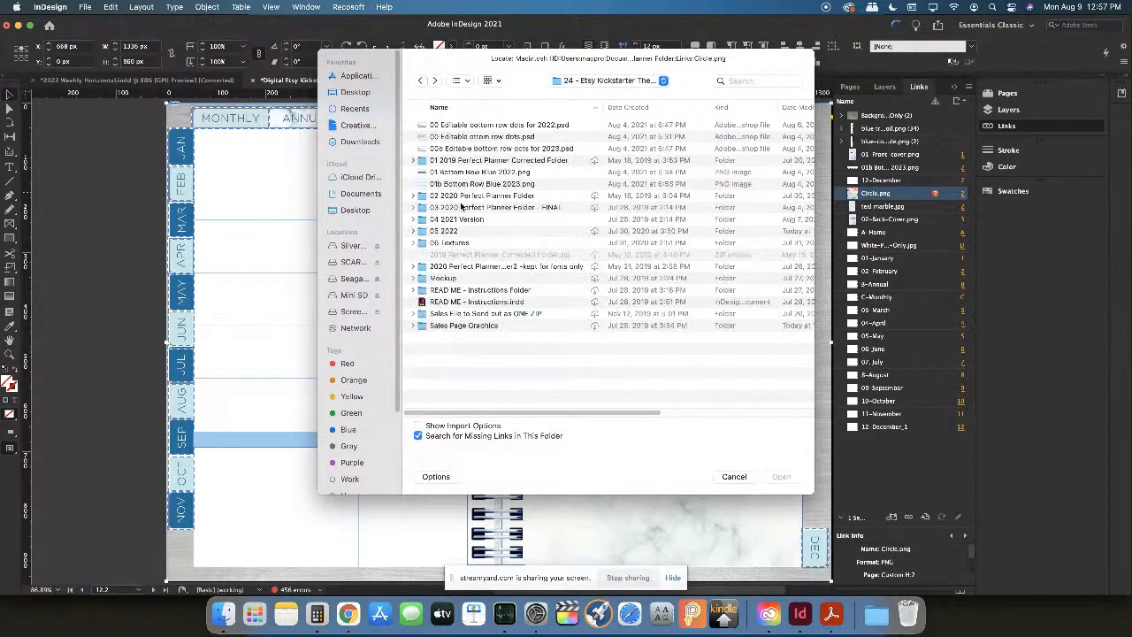
# Relink the missing Circle.png to the Circle.png in the Links folder of 02 2020 Perfect Planner Folder
pyautogui.doubleClick(462, 196)
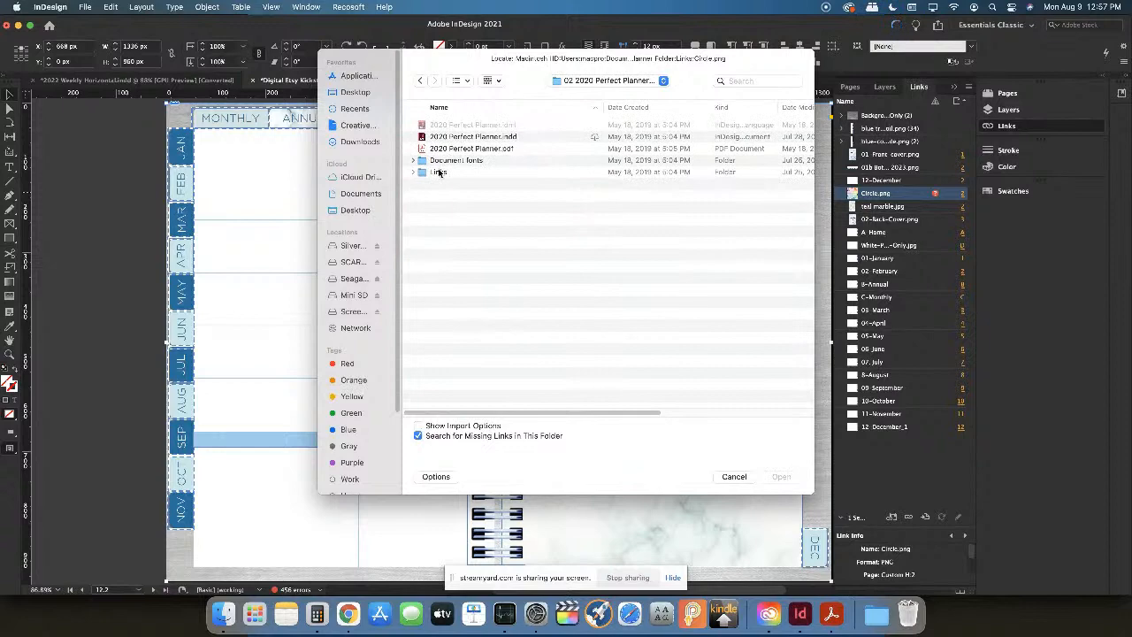
pyautogui.doubleClick(439, 172)
pyautogui.click(462, 149)
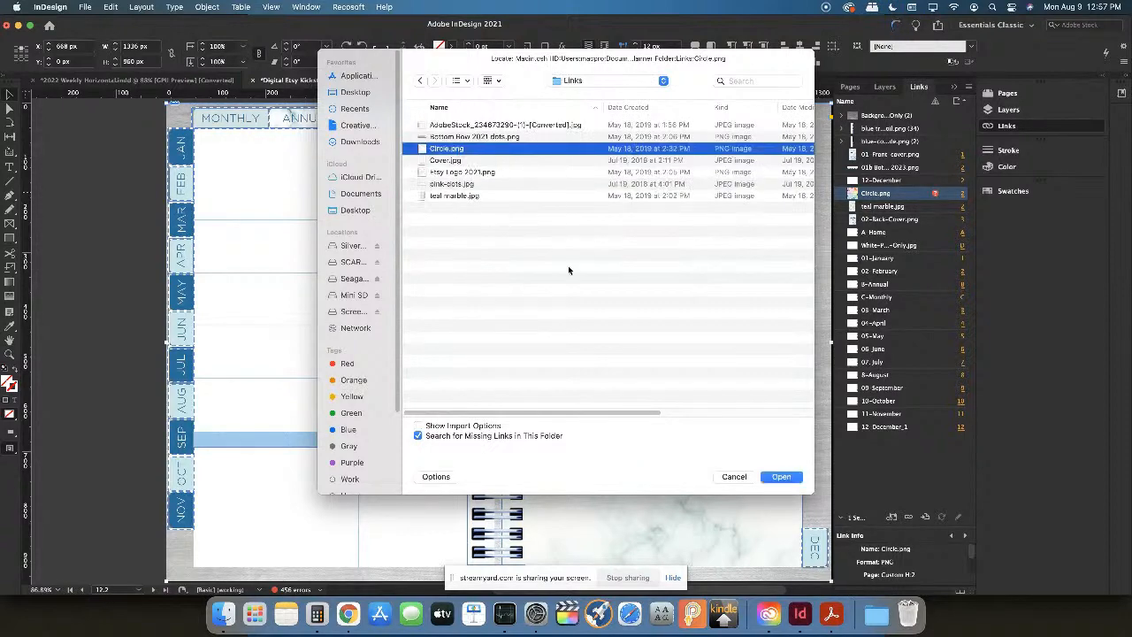
pyautogui.click(780, 476)
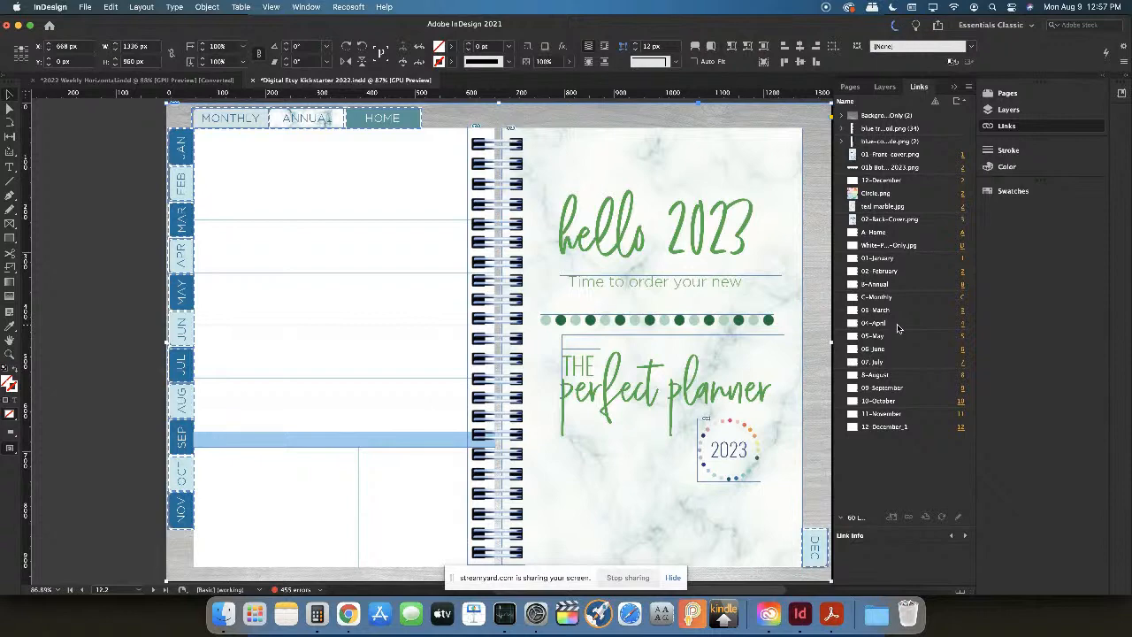
# Return to the Week of November 28, 2022 spread, hide the linked files list and turn on Overprint Preview
pyautogui.scroll(5, 636, 390)
pyautogui.scroll(-2, 636, 389)
pyautogui.scroll(4, 636, 390)
pyautogui.scroll(-3, 636, 389)
pyautogui.scroll(2, 636, 389)
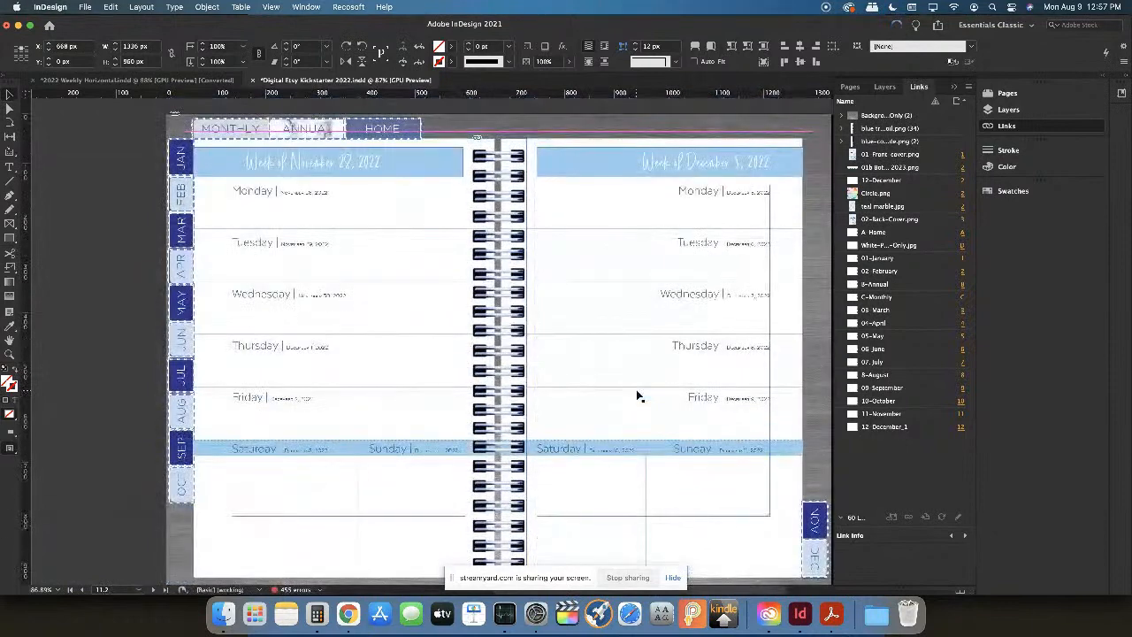
pyautogui.click(955, 87)
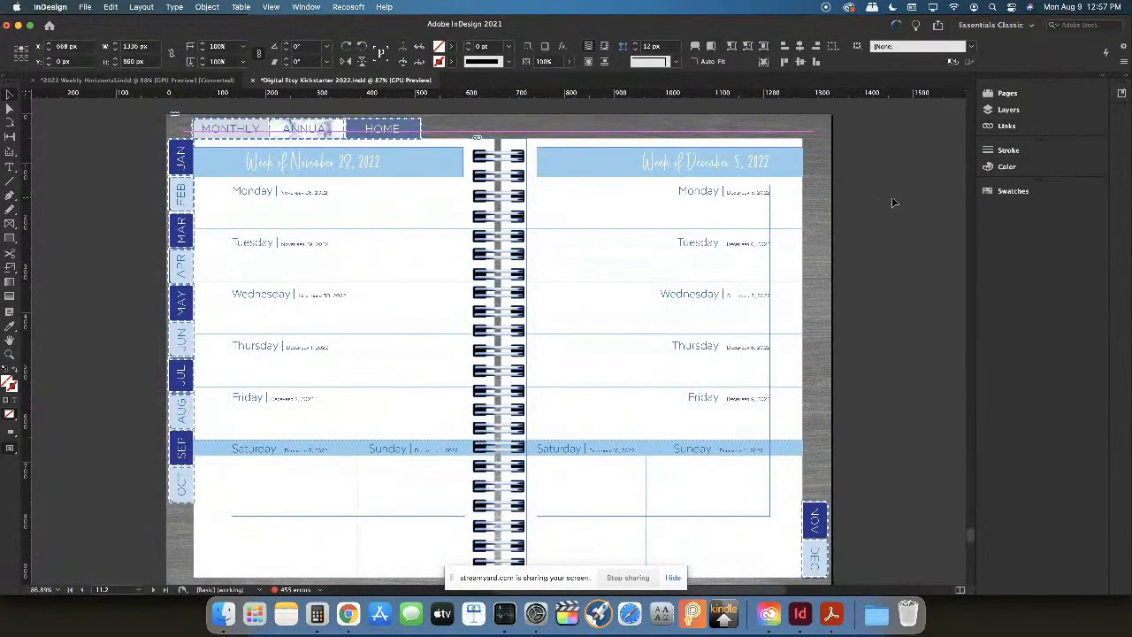
pyautogui.click(180, 148)
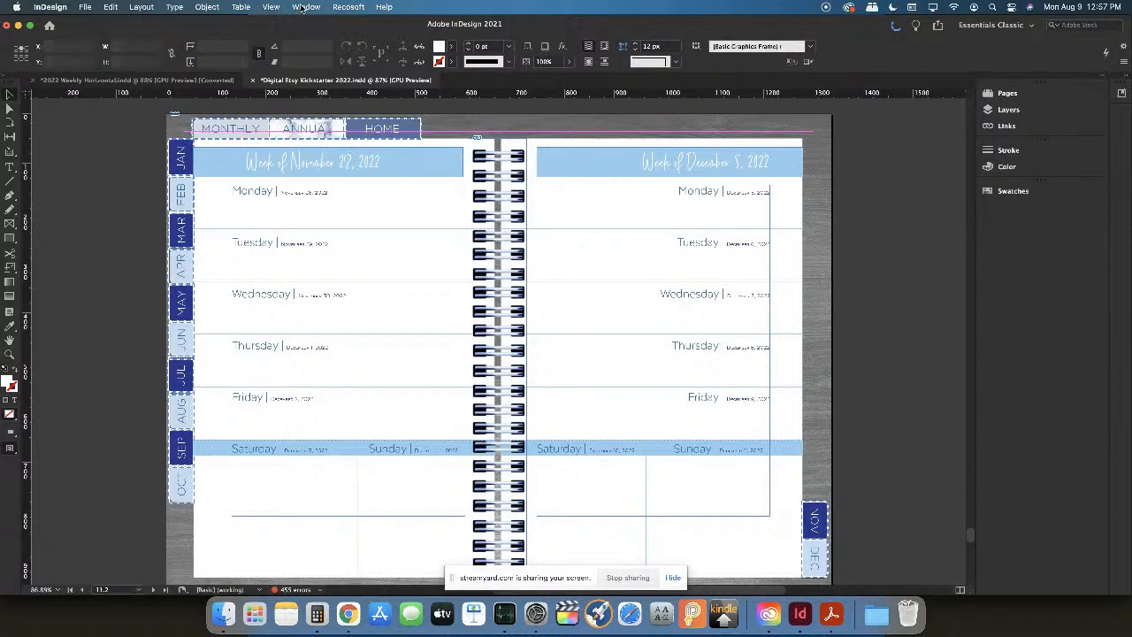
pyautogui.click(273, 8)
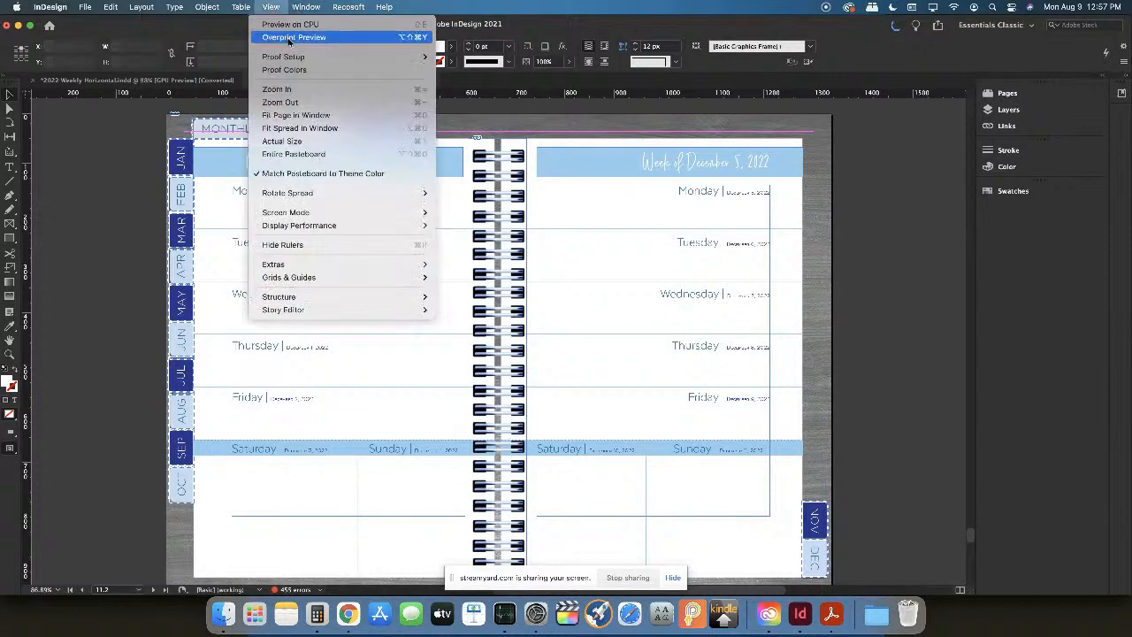
pyautogui.click(290, 40)
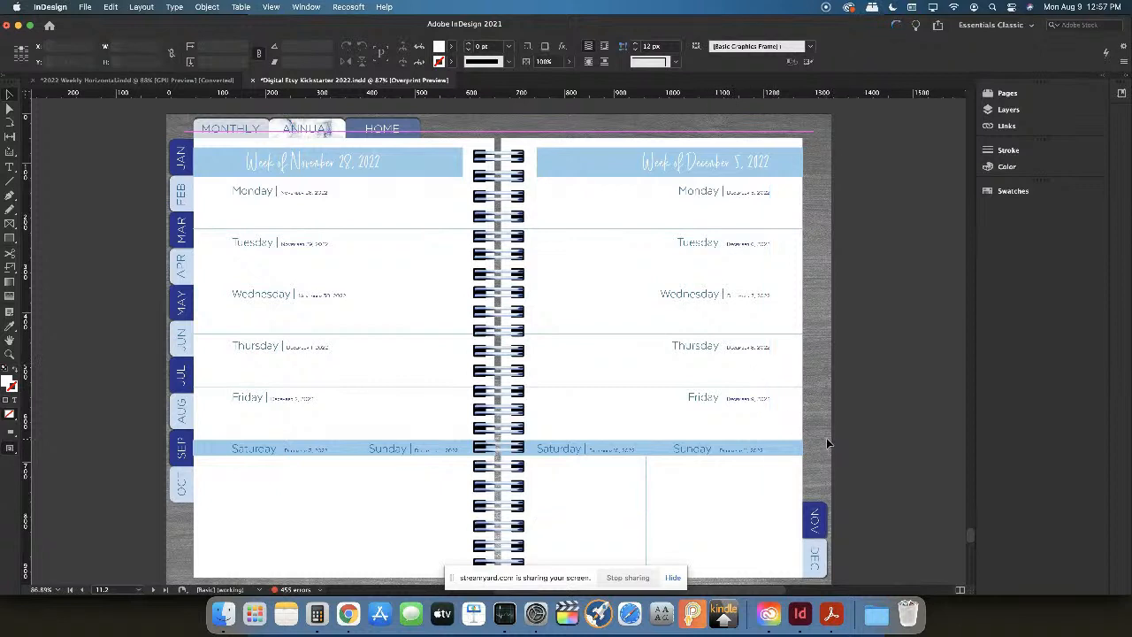
# Show the document's pages from the front cover onward and lengthen the page list
pyautogui.click(1009, 94)
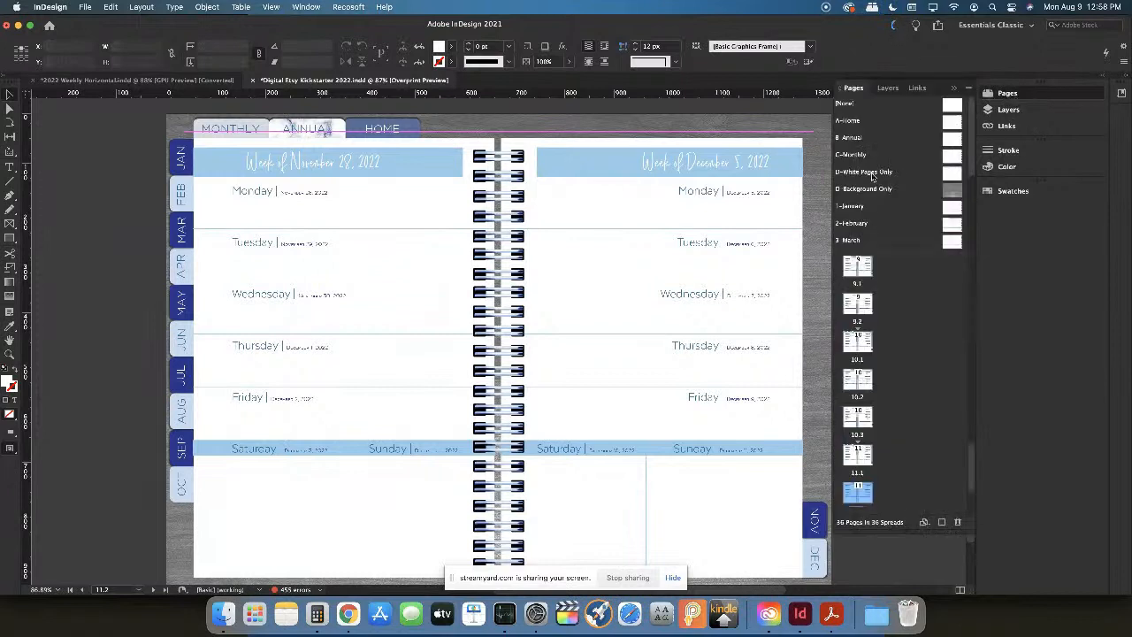
pyautogui.click(301, 6)
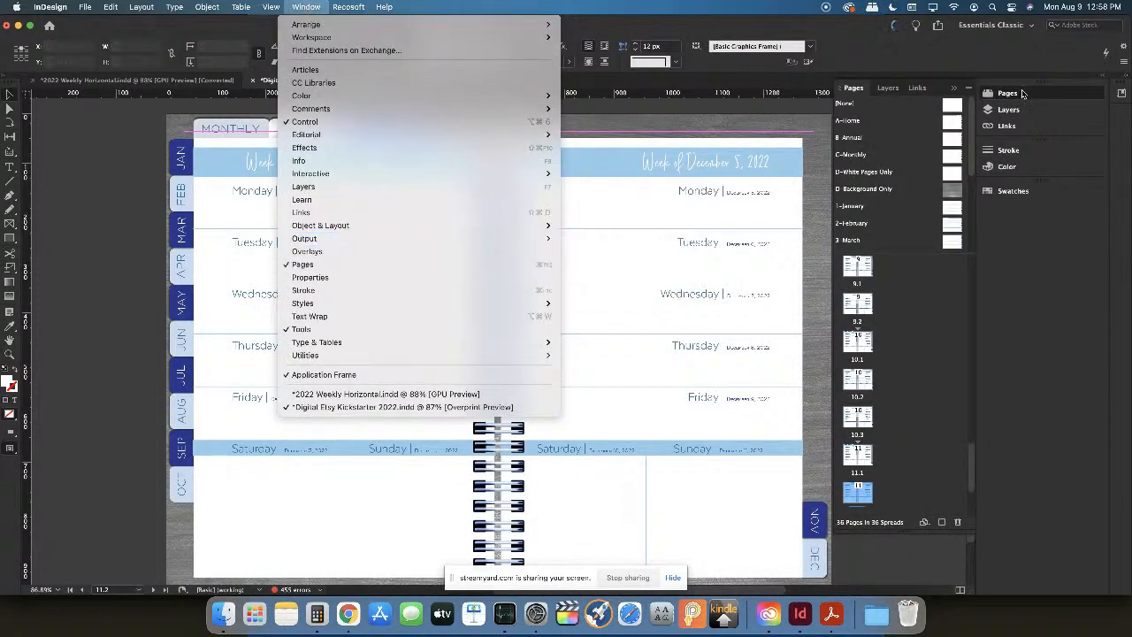
pyautogui.click(927, 103)
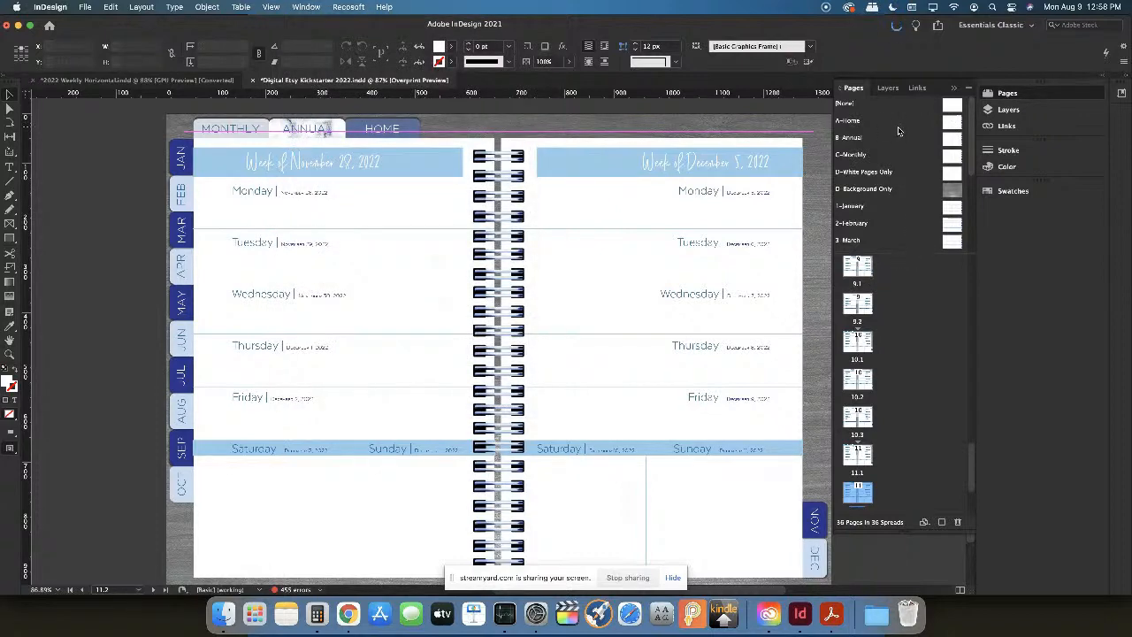
pyautogui.scroll(5, 899, 354)
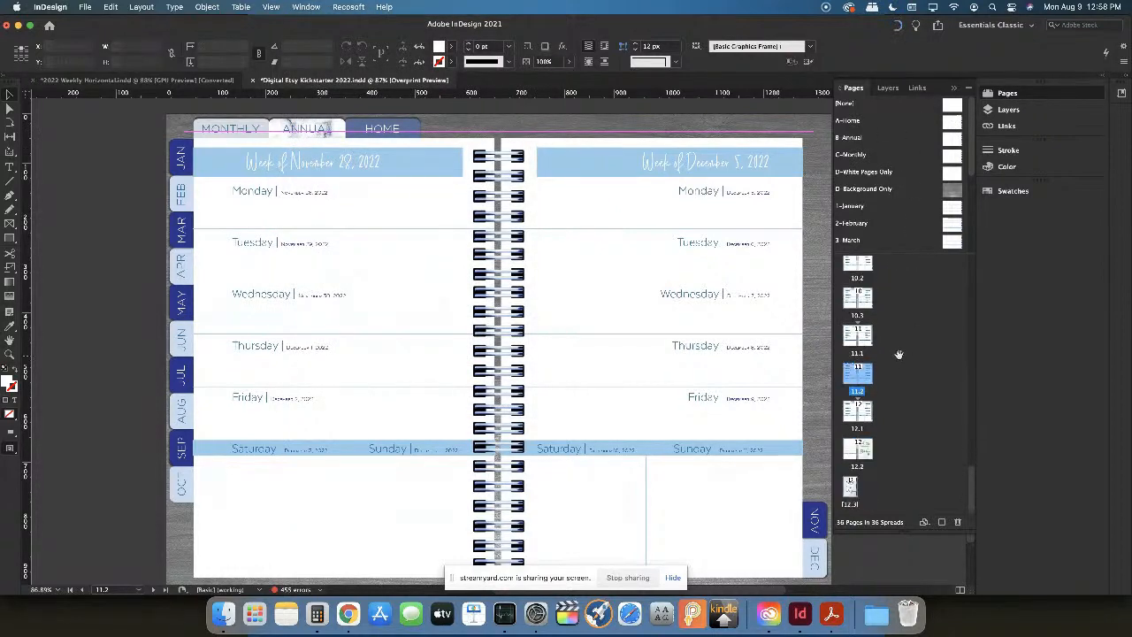
pyautogui.scroll(6, 899, 355)
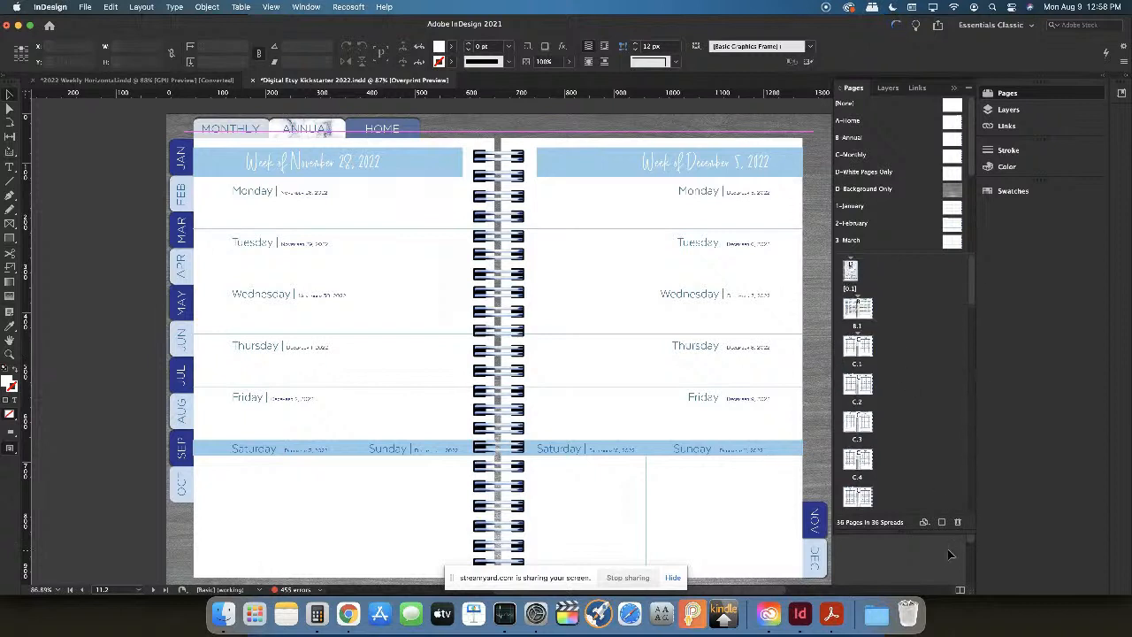
pyautogui.moveTo(938, 533); pyautogui.dragTo(939, 572)
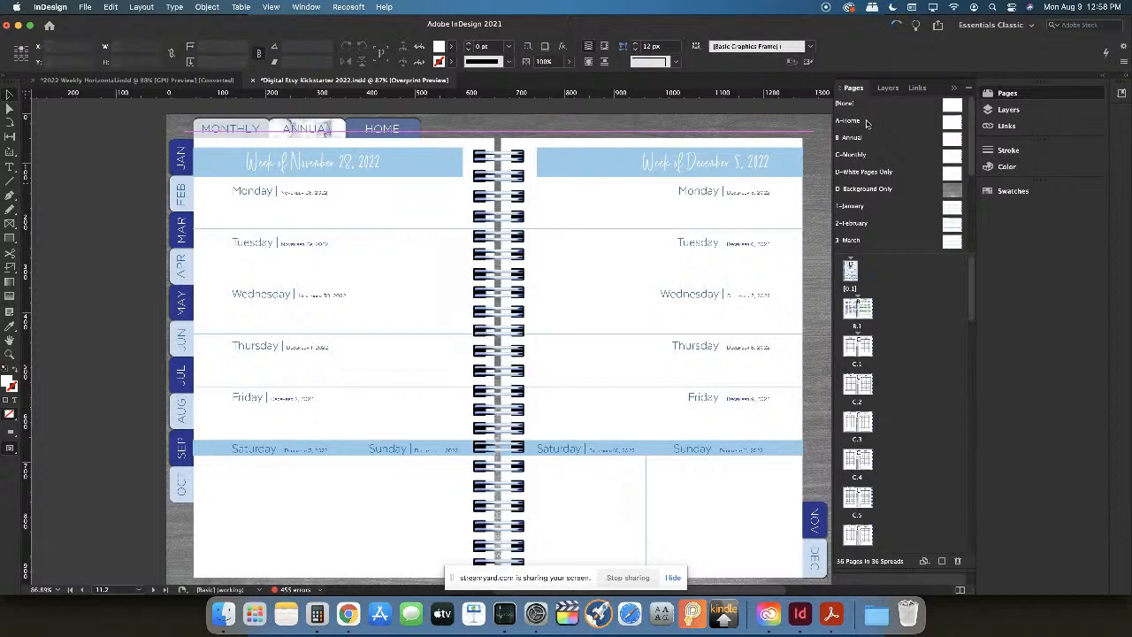
# Go to front cover page 0.1 and look over the cover design from top to bottom
pyautogui.scroll(2, 811, 297)
pyautogui.scroll(10, 811, 297)
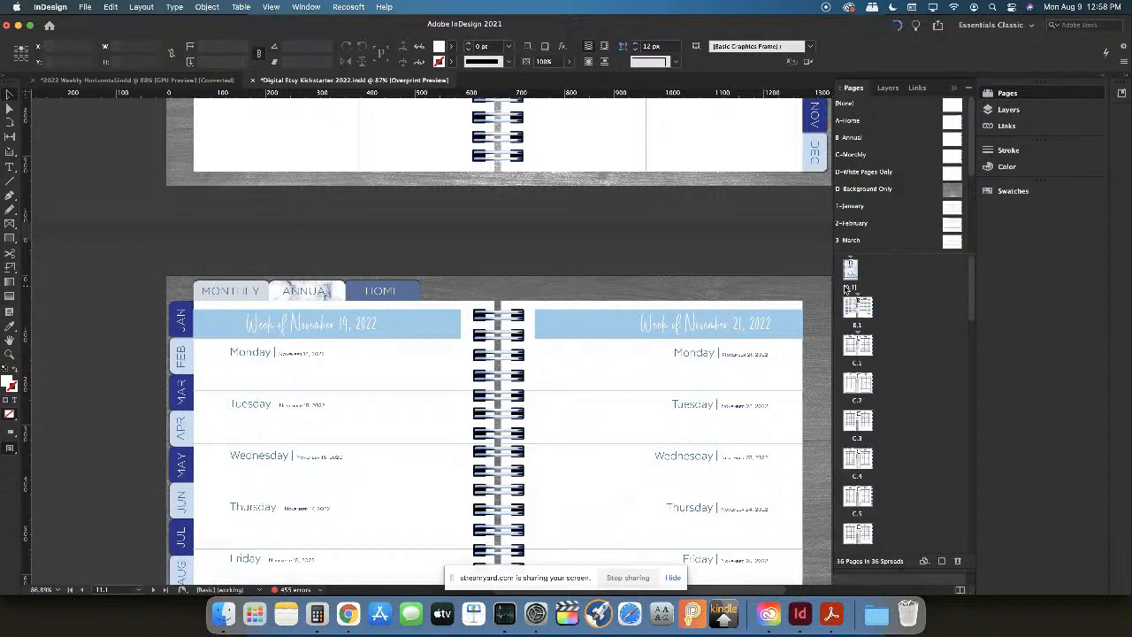
pyautogui.doubleClick(851, 281)
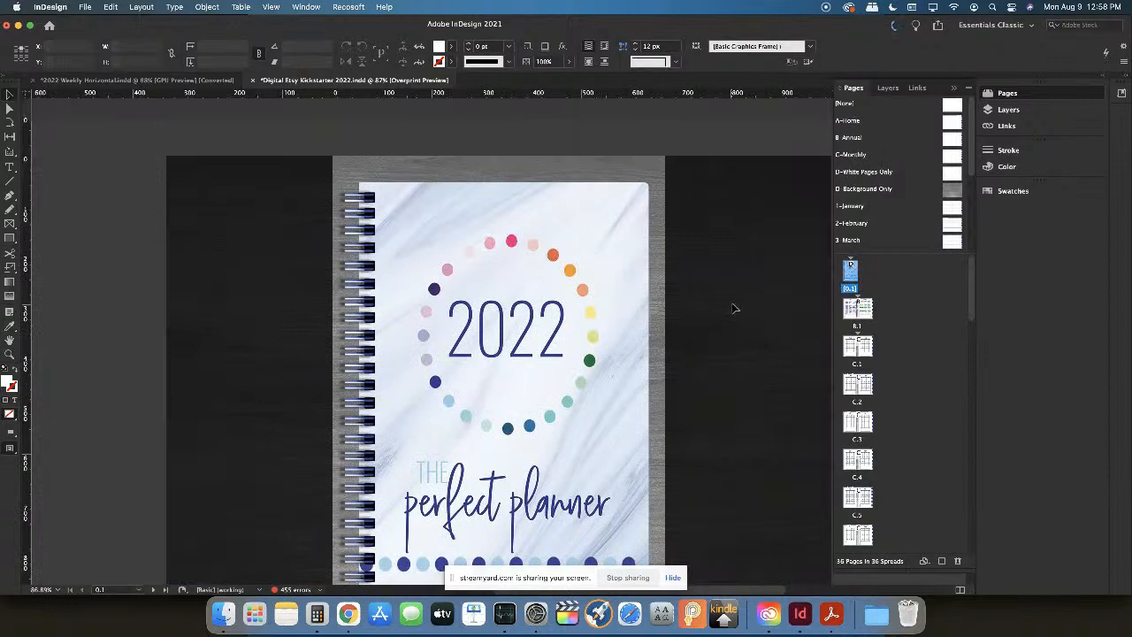
pyautogui.doubleClick(851, 272)
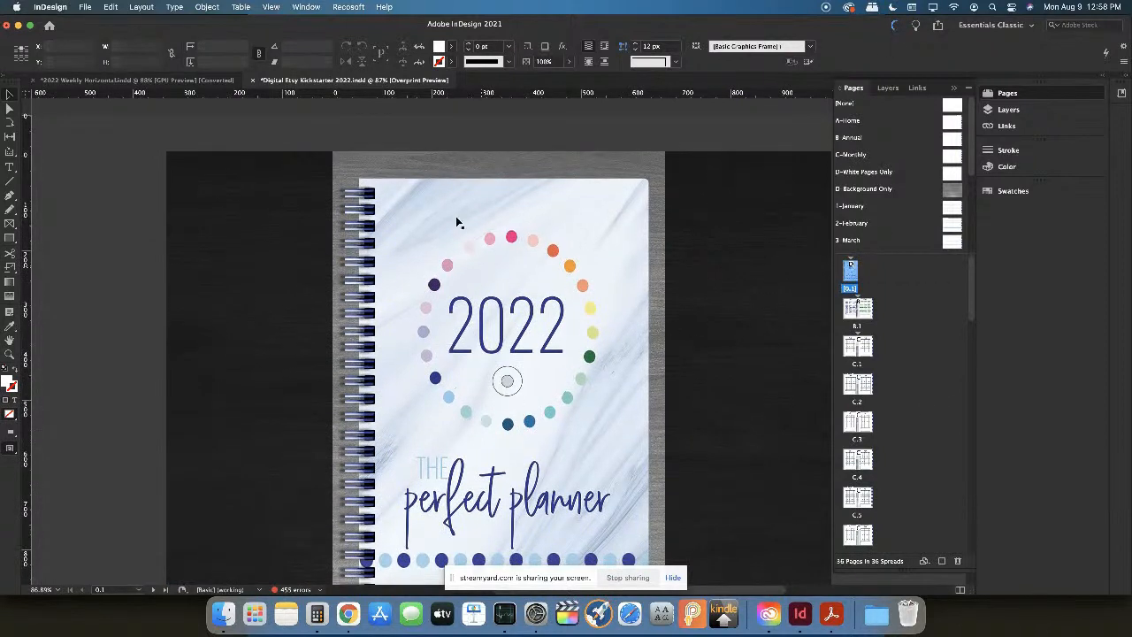
pyautogui.scroll(-5, 460, 230)
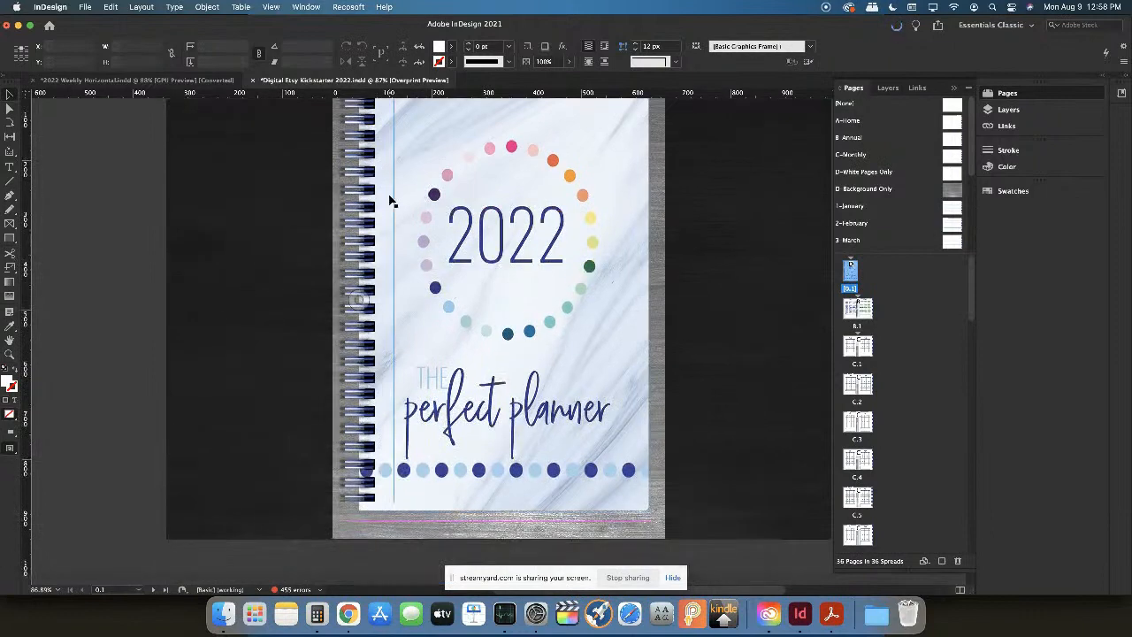
pyautogui.scroll(5, 390, 201)
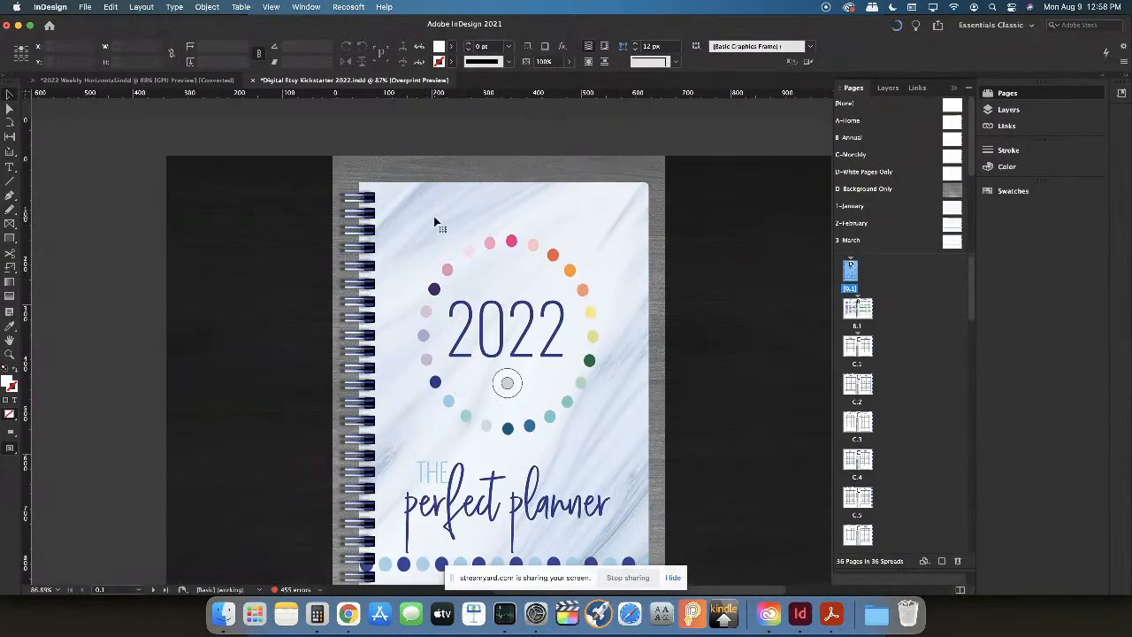
# Delete the marble front cover image from page 0.1 and undo the deletion
pyautogui.click(445, 225)
pyautogui.press('Delete')
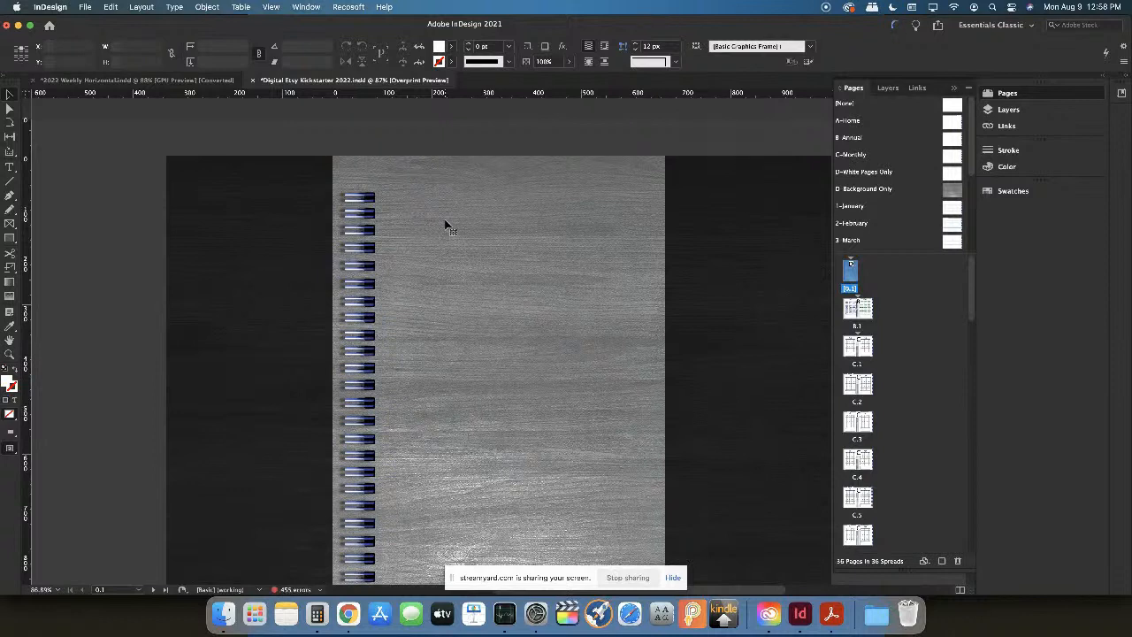
pyautogui.press('super+z')
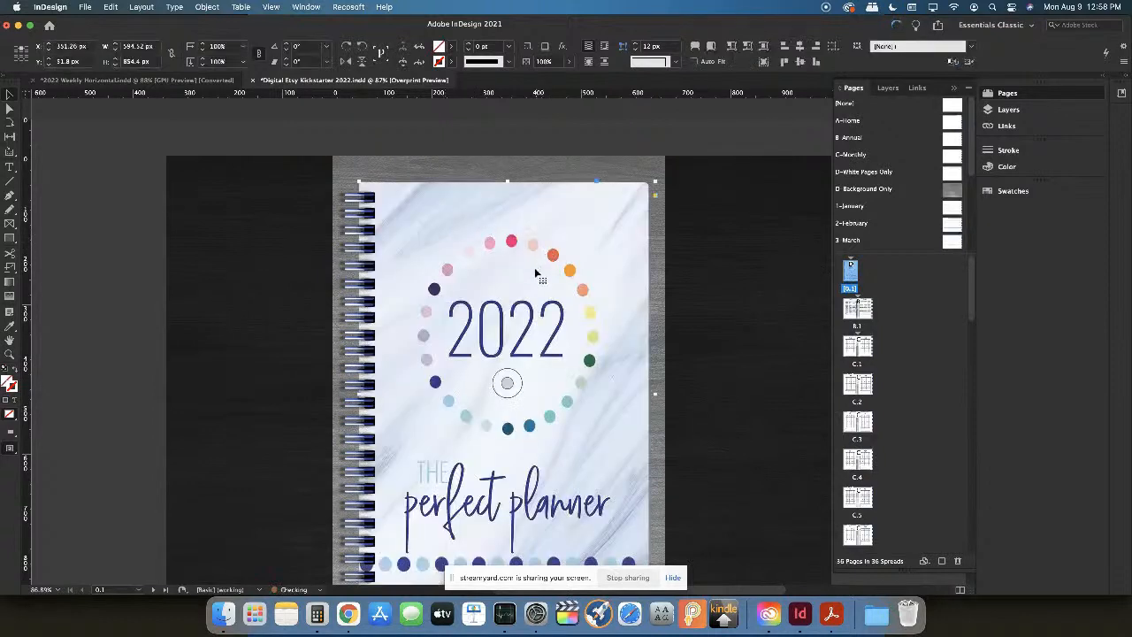
# Select the frame of the marble 2022 cover image on page 0.1 and delete it, keeping the spiral binding
pyautogui.scroll(-2, 534, 275)
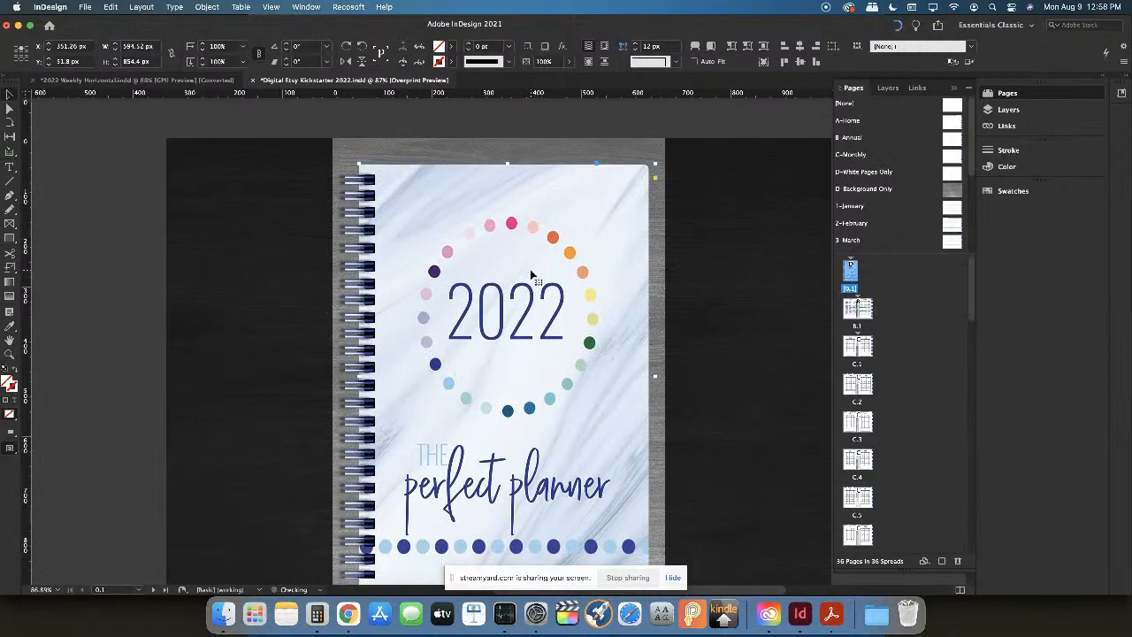
pyautogui.click(540, 334)
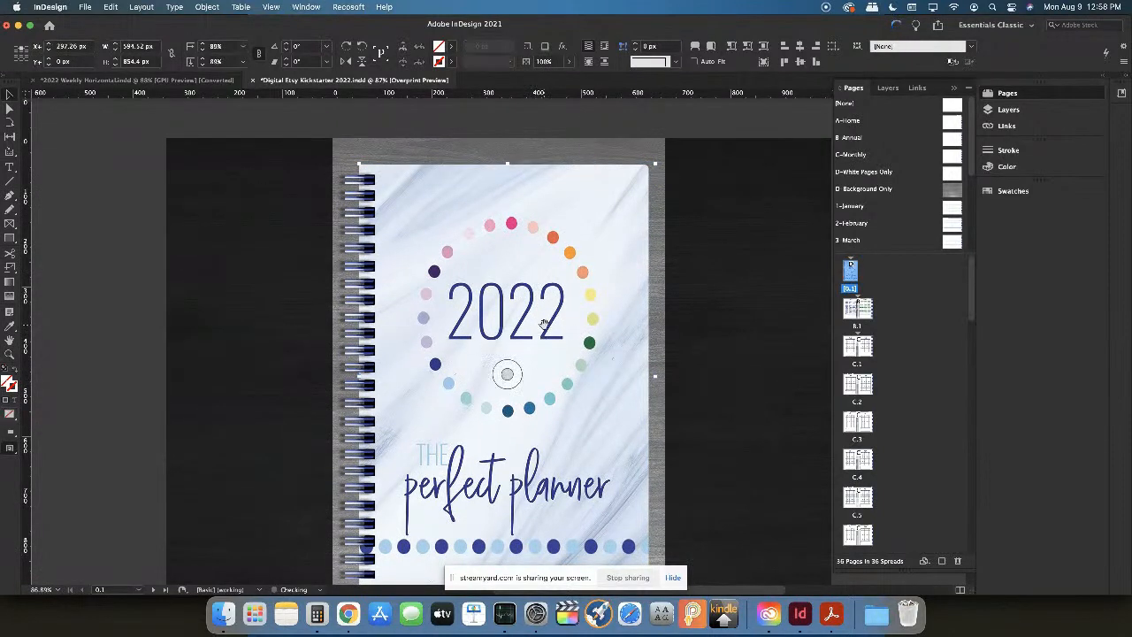
pyautogui.click(554, 487)
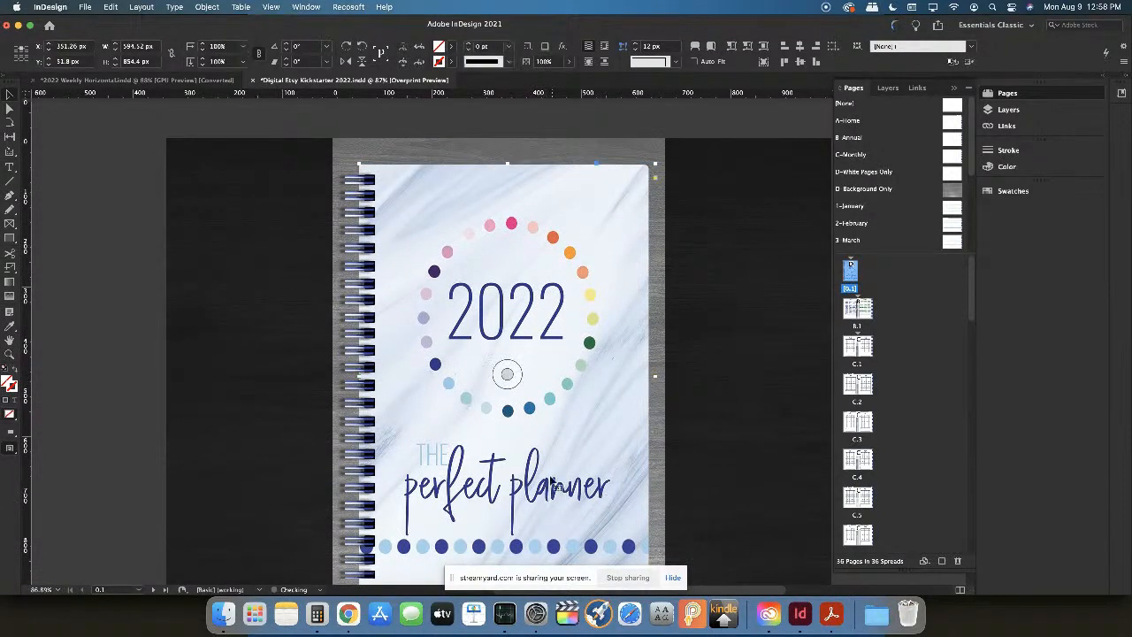
pyautogui.scroll(-2, 590, 456)
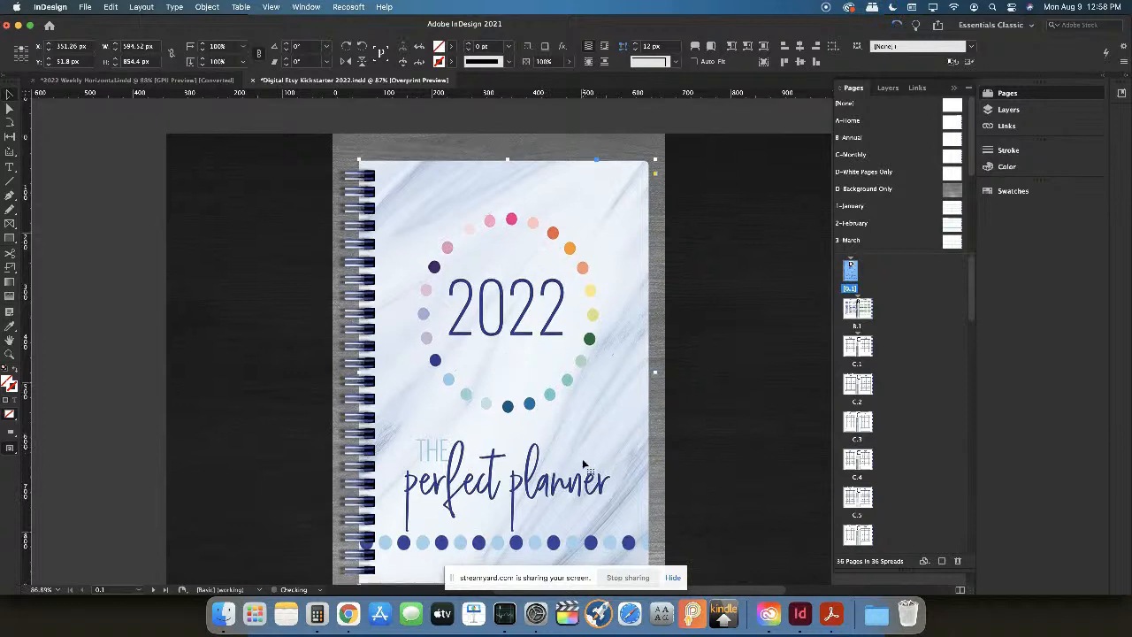
pyautogui.scroll(-4, 510, 399)
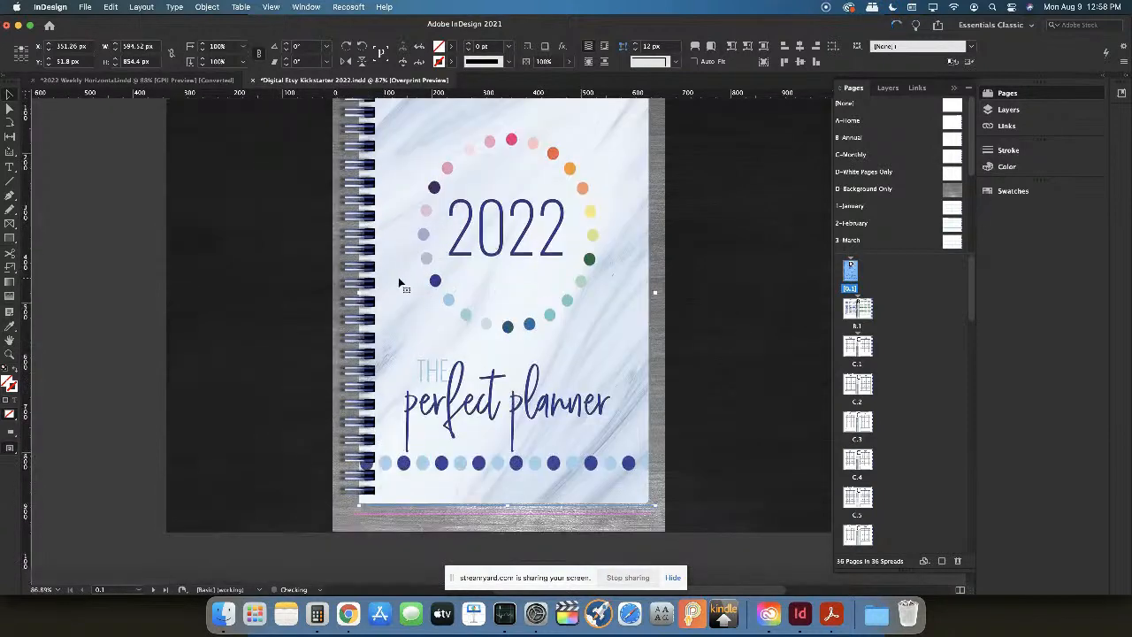
pyautogui.scroll(3, 430, 284)
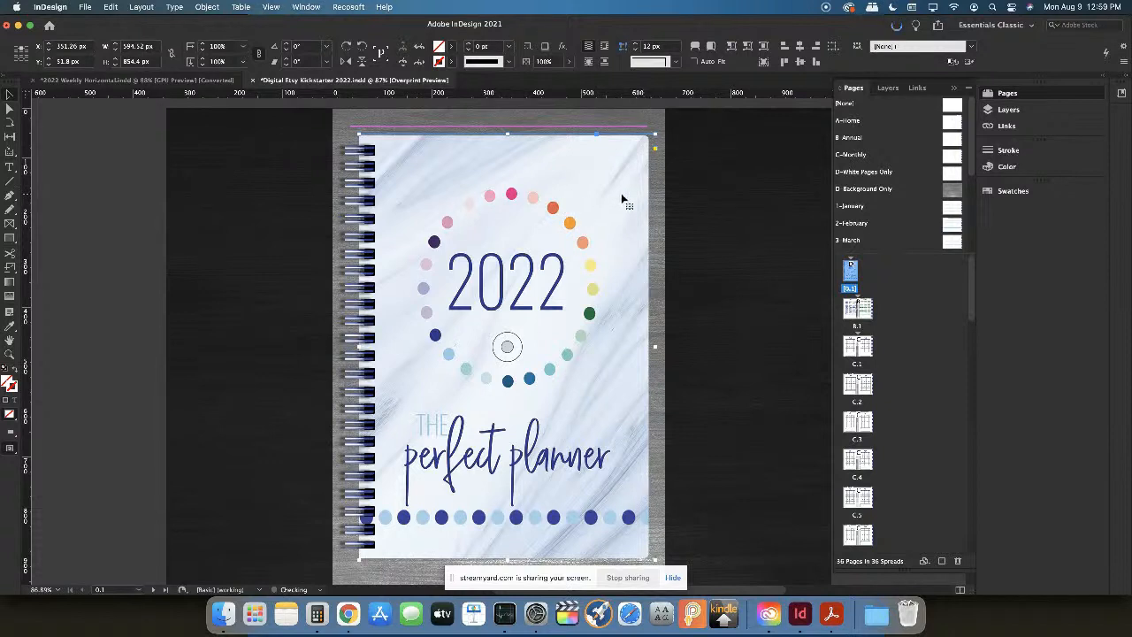
pyautogui.press('Delete')
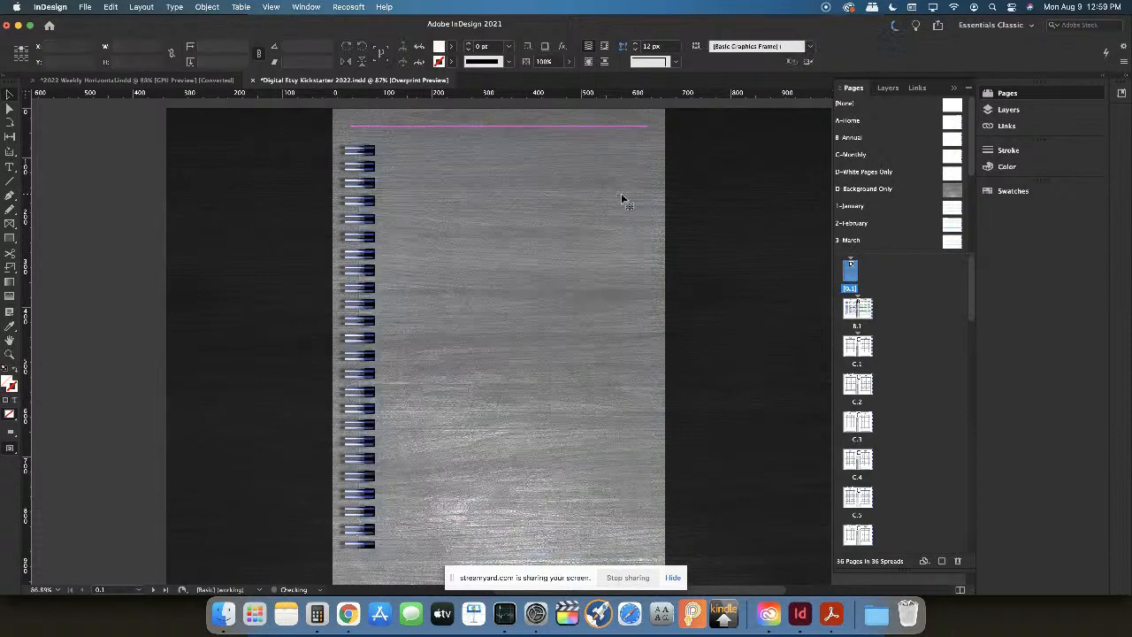
# Draw a white rectangle about 591 by 868 px over the former cover area beside the spiral binding
pyautogui.click(9, 239)
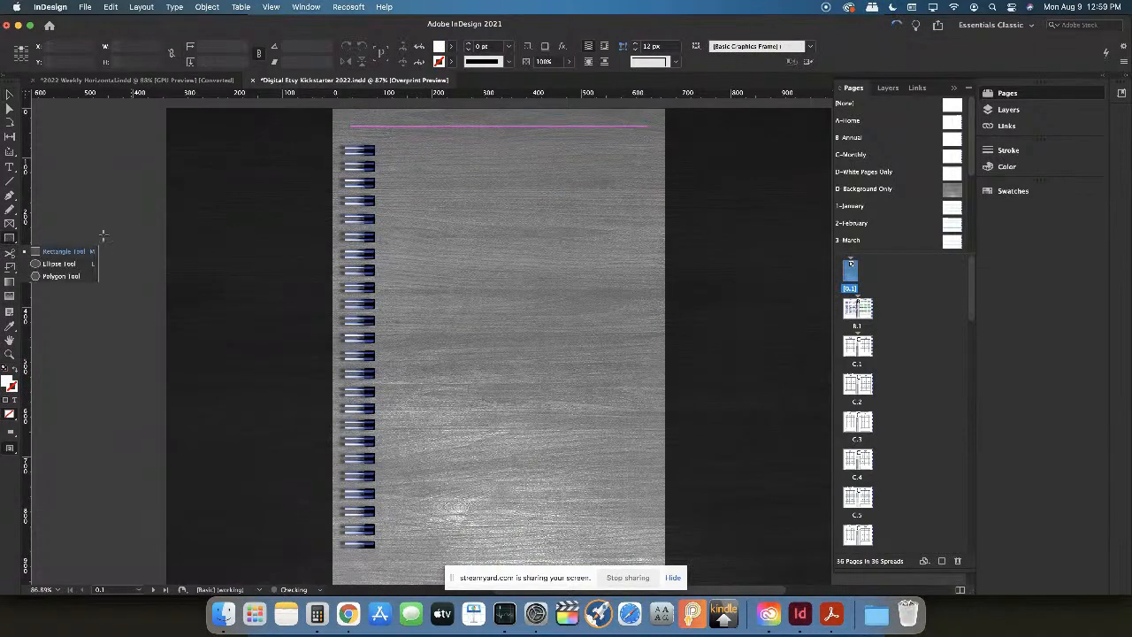
pyautogui.click(75, 256)
pyautogui.moveTo(356, 137)
pyautogui.mouseDown()
pyautogui.moveTo(442, 529)
pyautogui.moveTo(654, 565)
pyautogui.mouseUp()
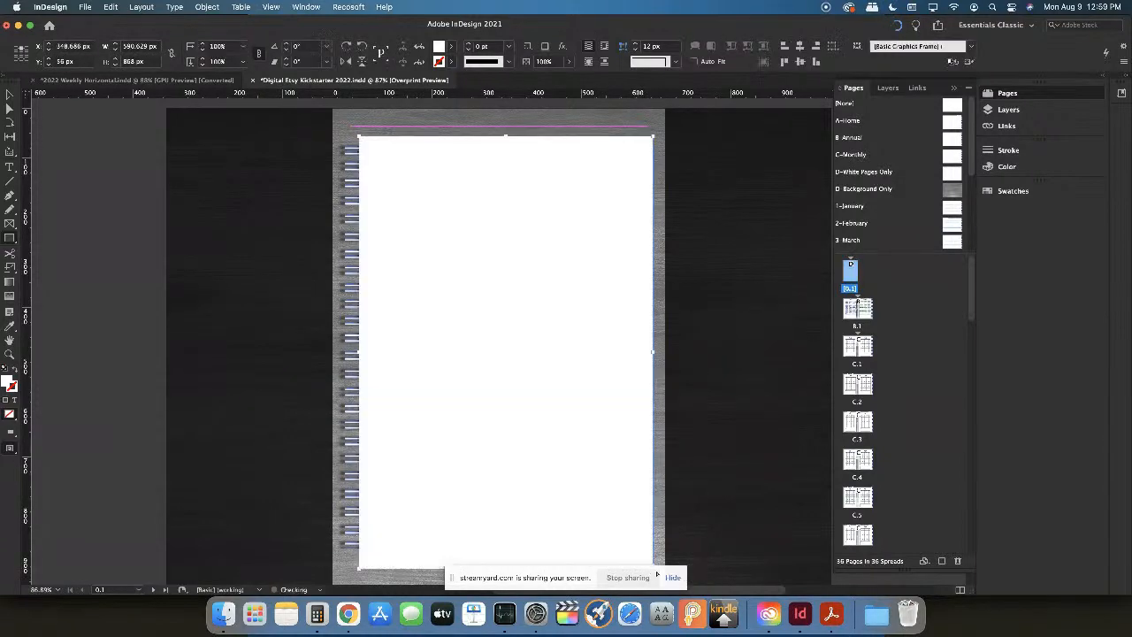
# Bring the spiral binding image to the front of the white rectangle and deselect it
pyautogui.click(9, 94)
pyautogui.click(353, 256)
pyautogui.rightClick(354, 257)
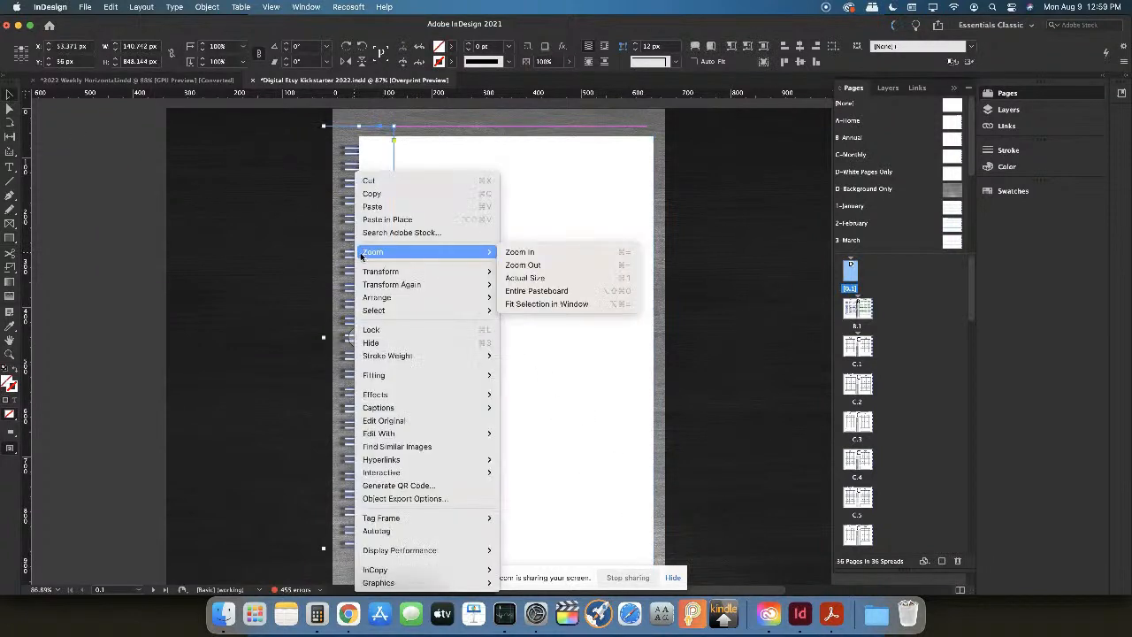
pyautogui.moveTo(385, 298)
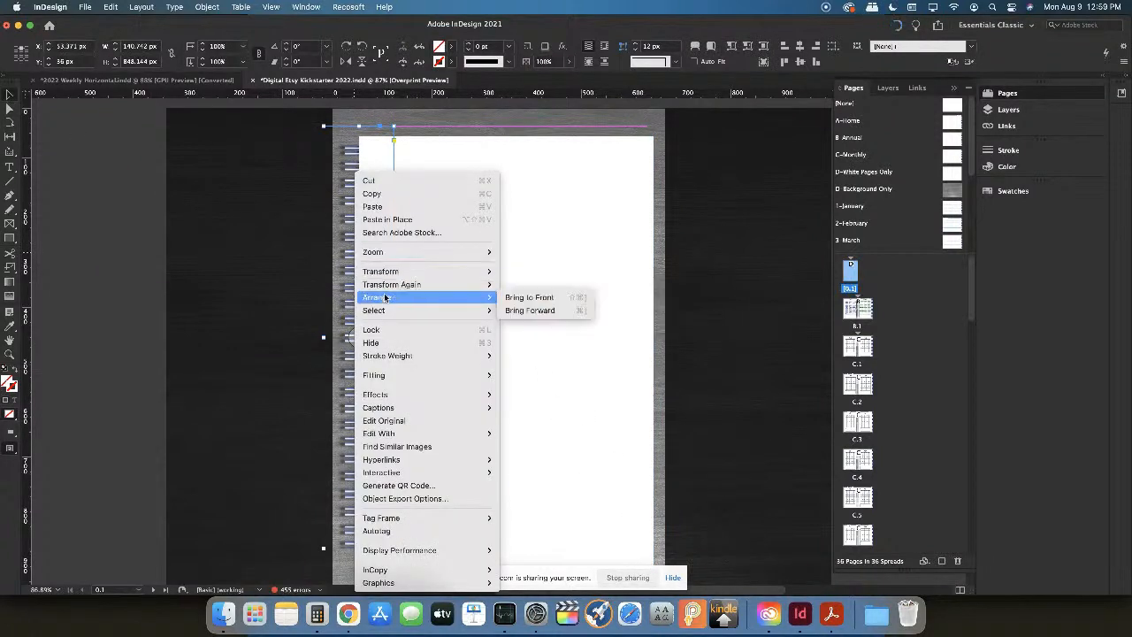
pyautogui.click(525, 301)
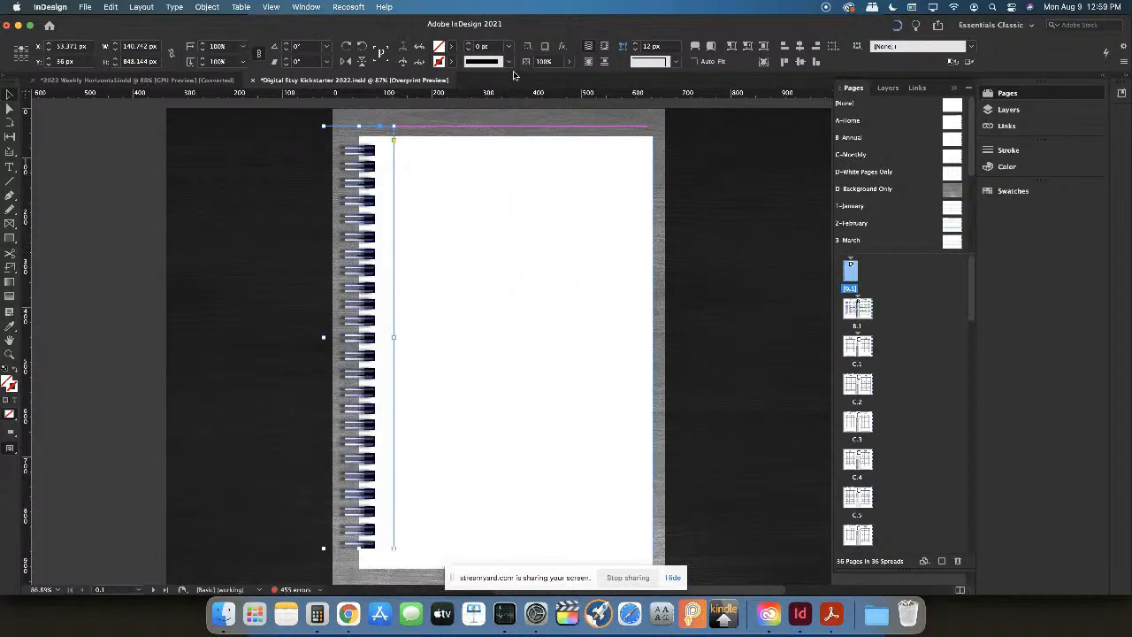
pyautogui.click(526, 123)
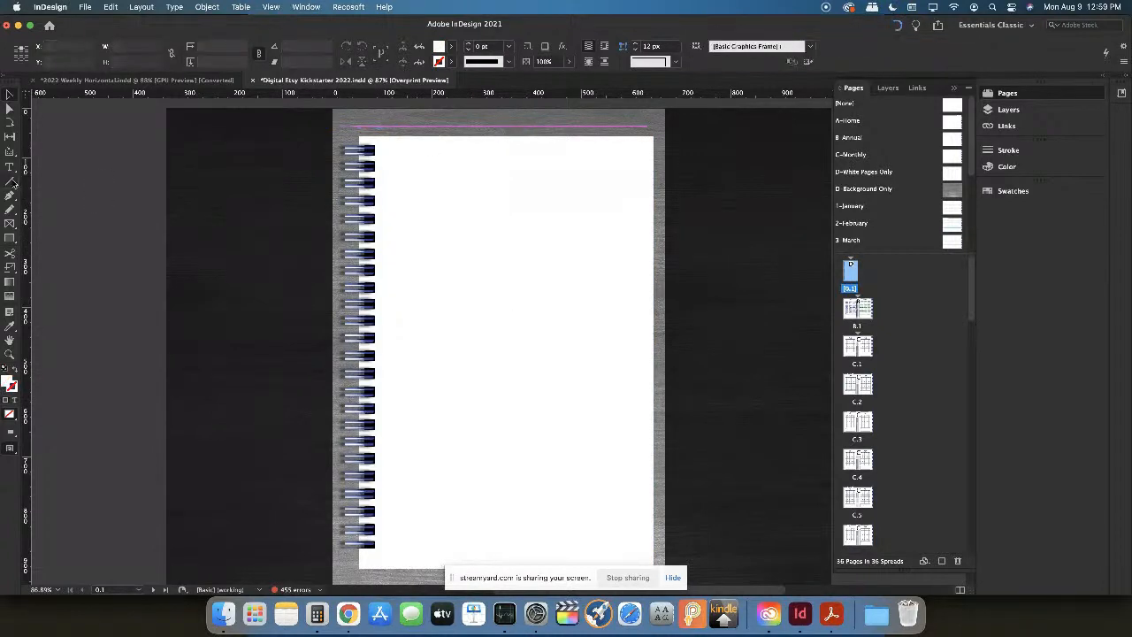
# Add a text frame about 472 by 278 px on the upper cover reading "The Best Planner Ever"
pyautogui.press('t')
pyautogui.moveTo(394, 182); pyautogui.dragTo(629, 319)
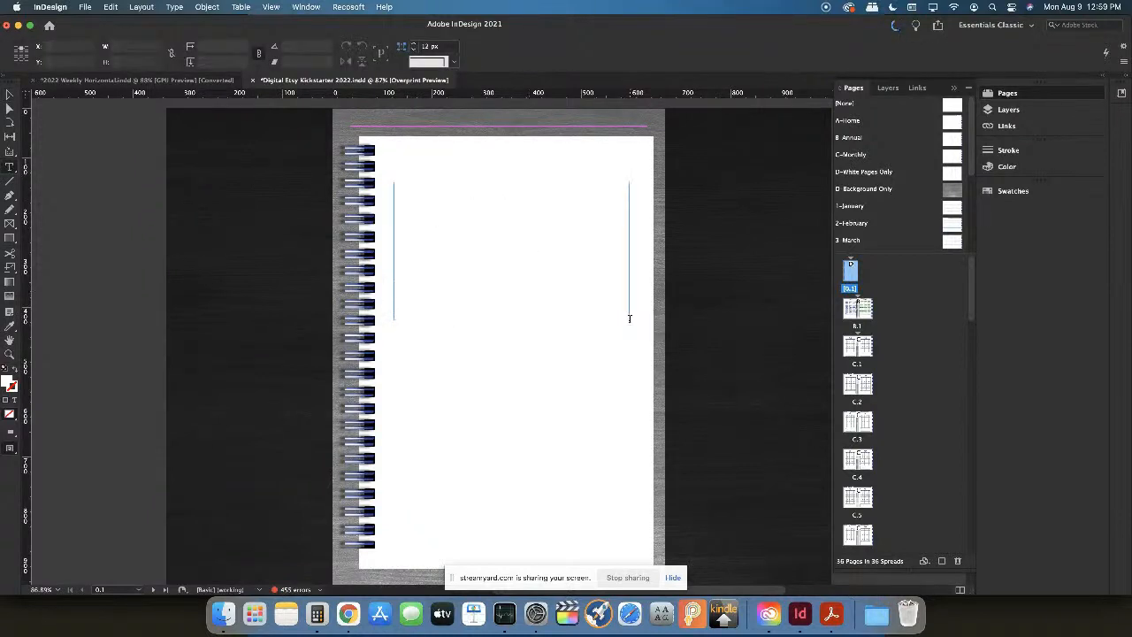
pyautogui.write('Live Blot')
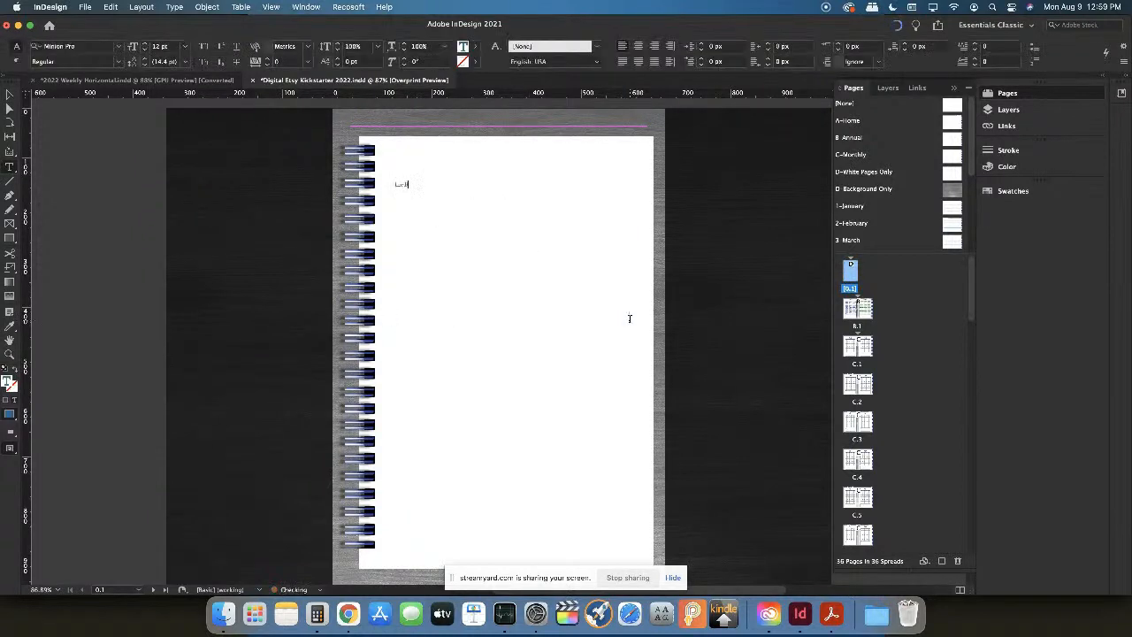
pyautogui.write(' Prints a')
# Set the font of the whole cover title to Poppins
pyautogui.tripleClick(449, 184)
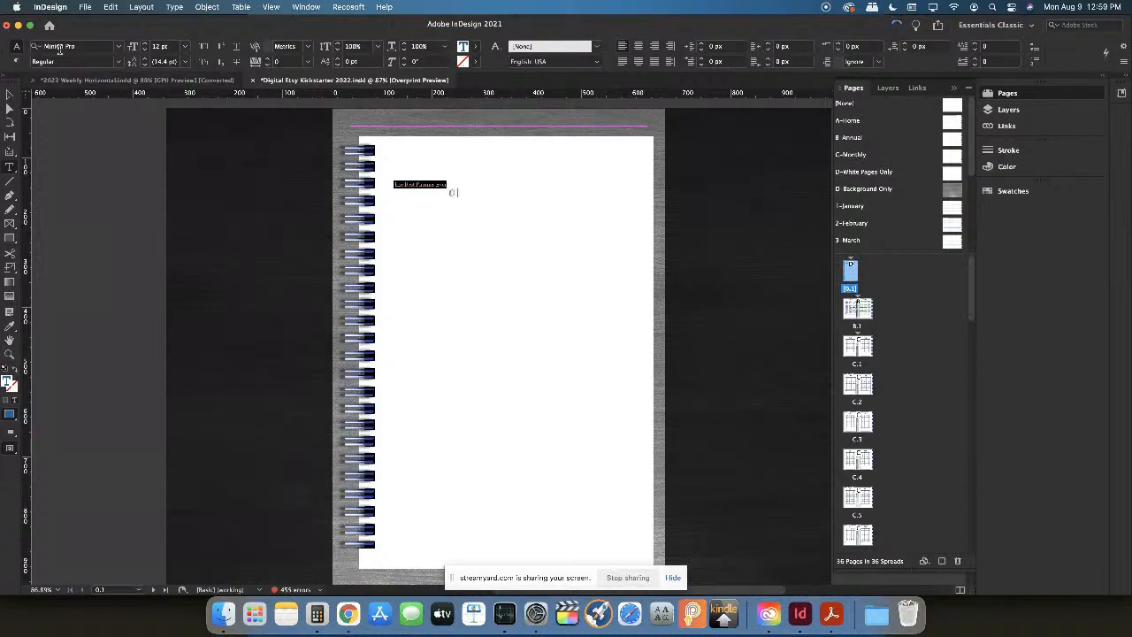
pyautogui.click(120, 47)
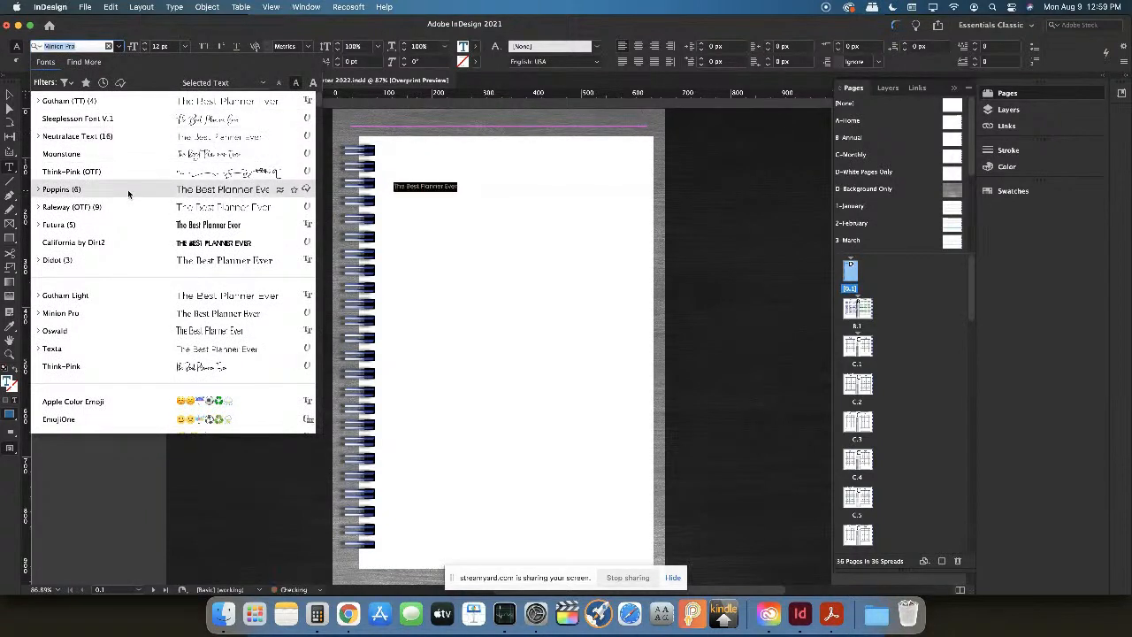
pyautogui.click(222, 196)
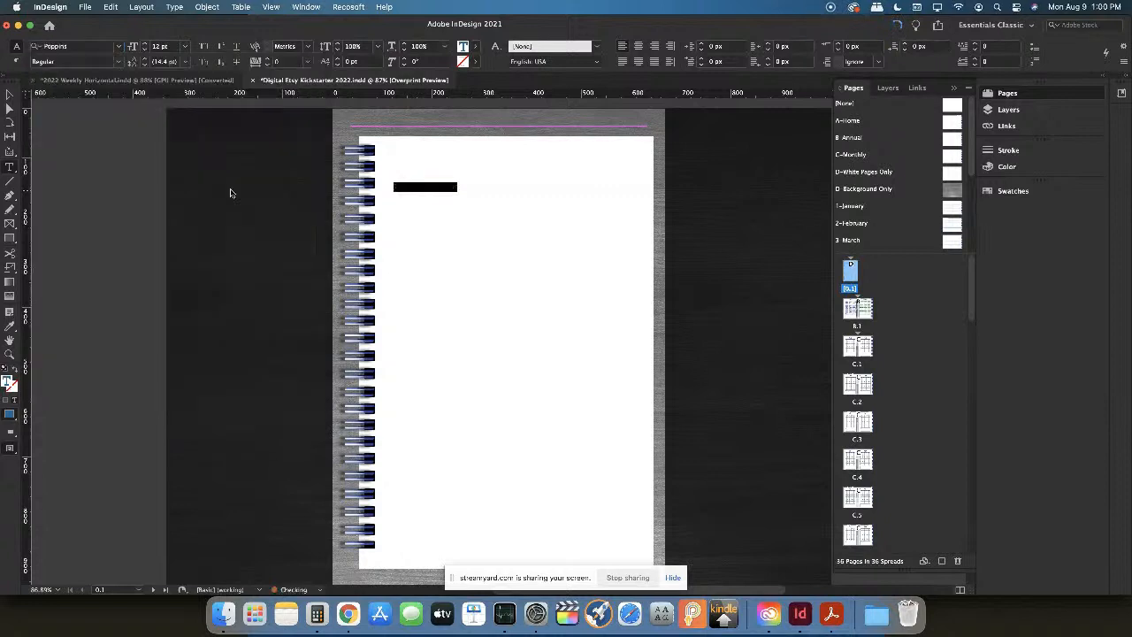
# Increase the cover title's font size to 44 pt so it stays on one line
pyautogui.click(146, 46)
pyautogui.click(145, 46)
pyautogui.click(144, 46)
pyautogui.click(144, 46)
pyautogui.click(144, 46)
pyautogui.click(144, 46)
pyautogui.click(144, 46)
pyautogui.click(144, 46)
pyautogui.click(143, 46)
pyautogui.click(144, 46)
pyautogui.click(143, 46)
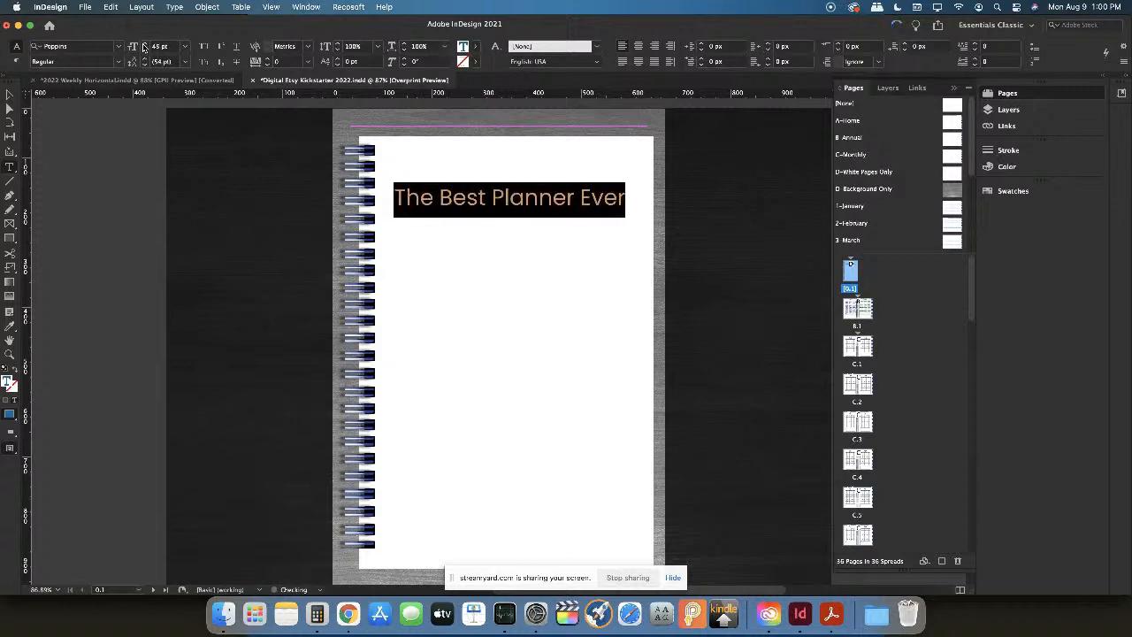
pyautogui.click(143, 46)
pyautogui.click(143, 46)
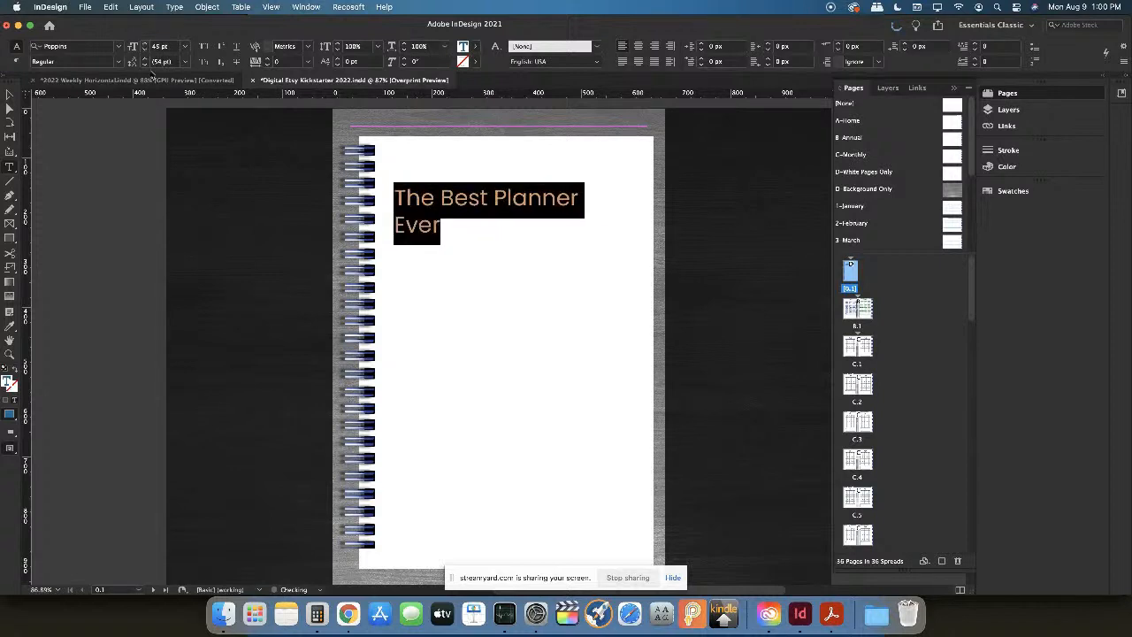
pyautogui.click(144, 51)
pyautogui.click(479, 198)
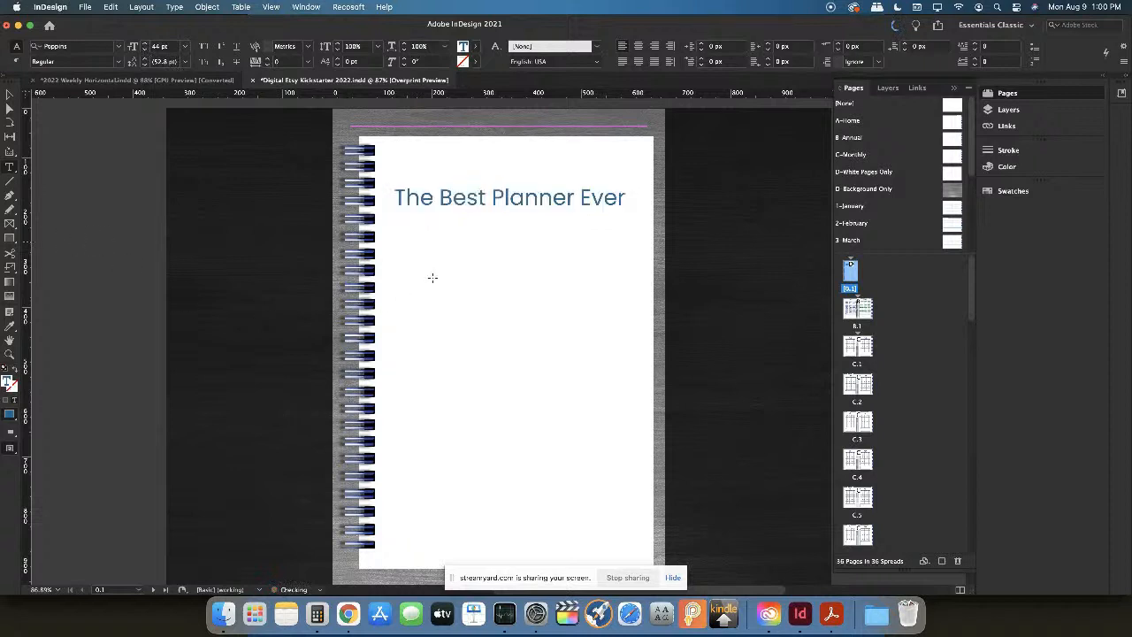
# Recolor the whole cover title with the dark purple swatch R=99 G=4 B=96
pyautogui.moveTo(394, 200); pyautogui.dragTo(698, 198)
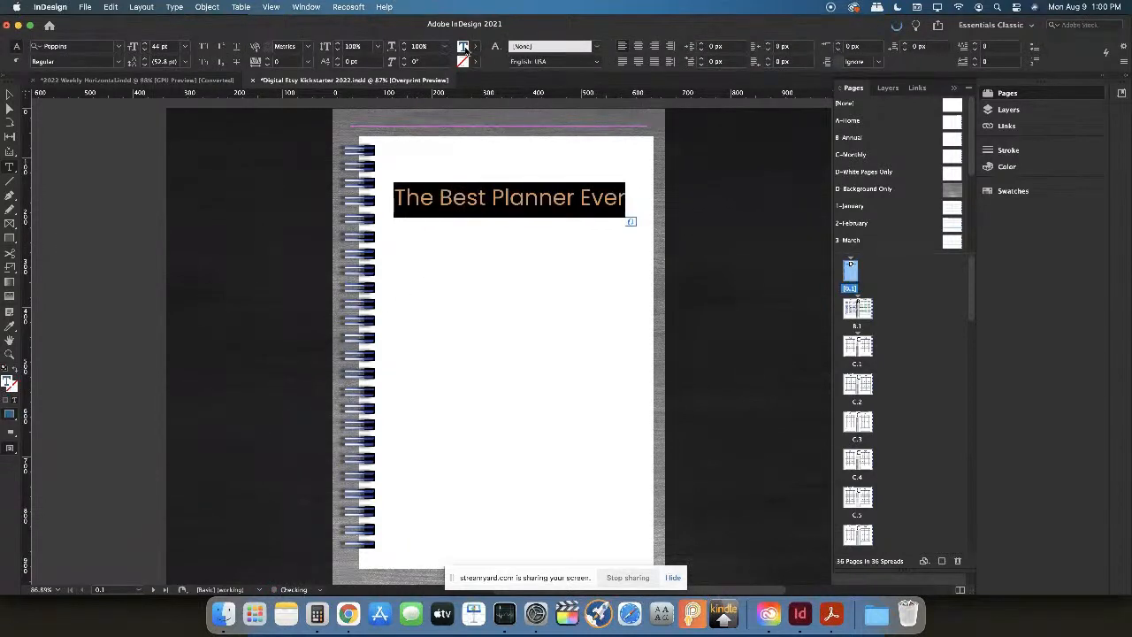
pyautogui.click(477, 49)
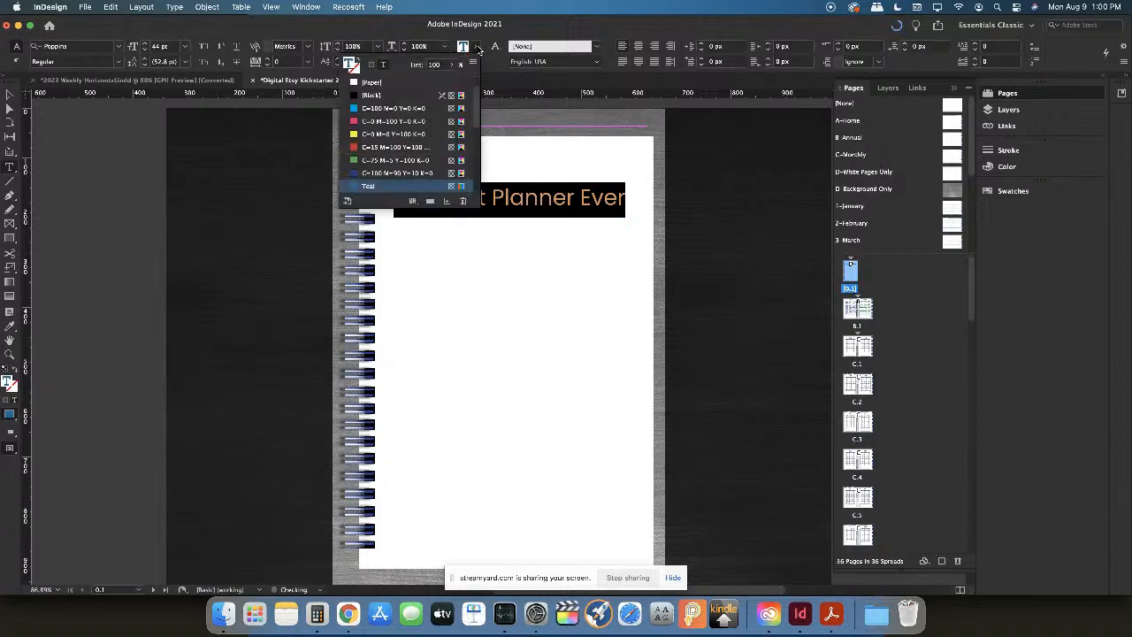
pyautogui.scroll(-1, 378, 123)
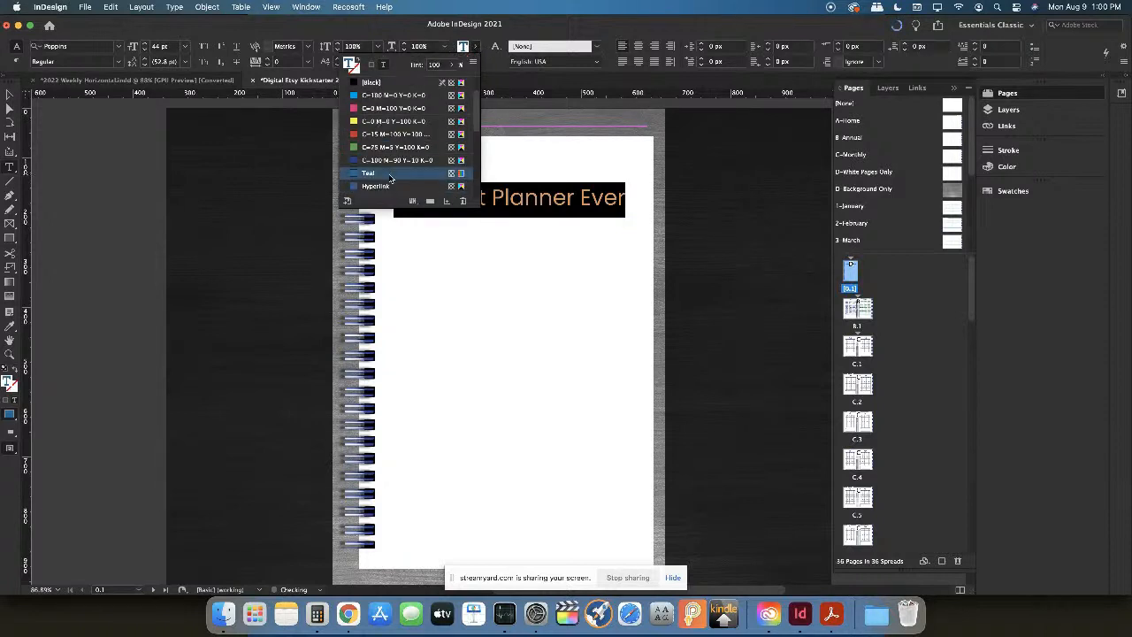
pyautogui.scroll(-12, 390, 177)
pyautogui.scroll(7, 392, 144)
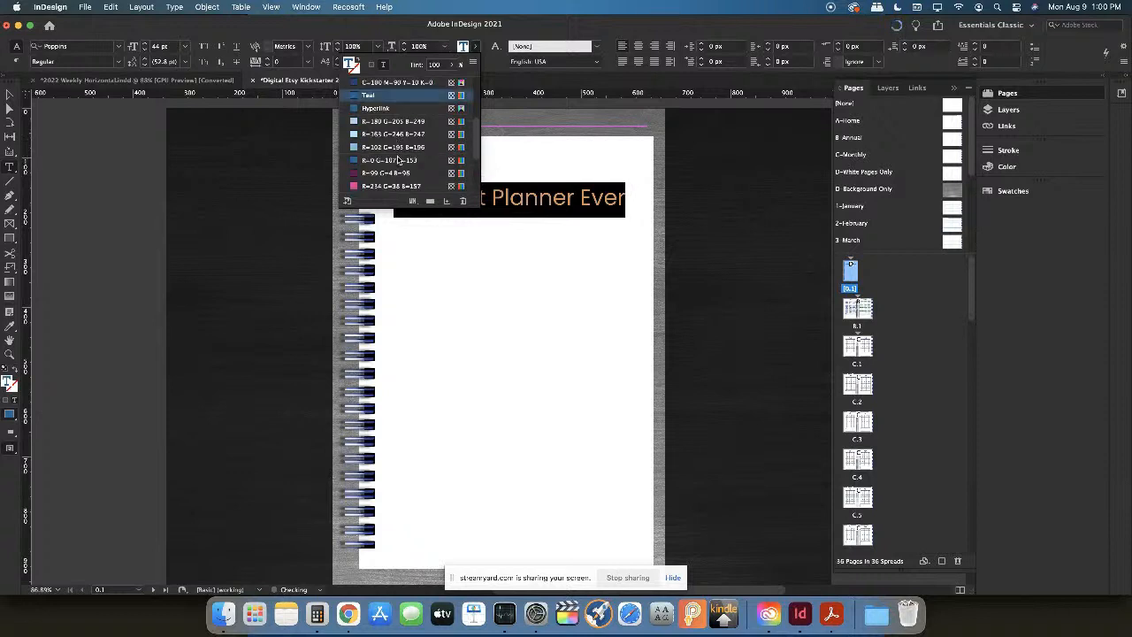
pyautogui.scroll(-3, 398, 160)
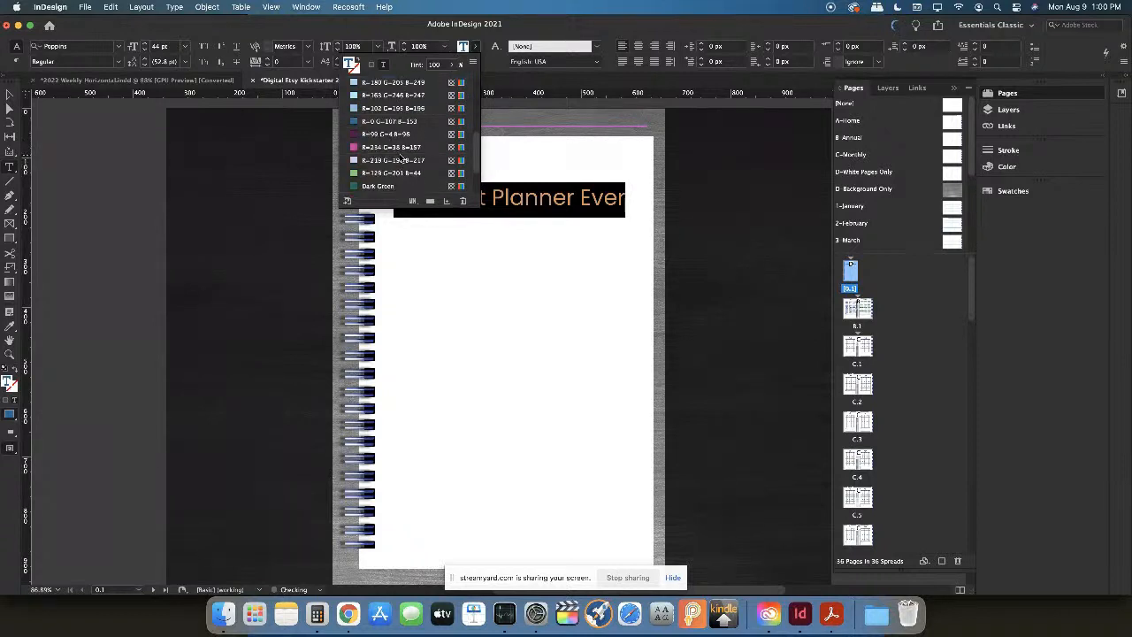
pyautogui.click(514, 265)
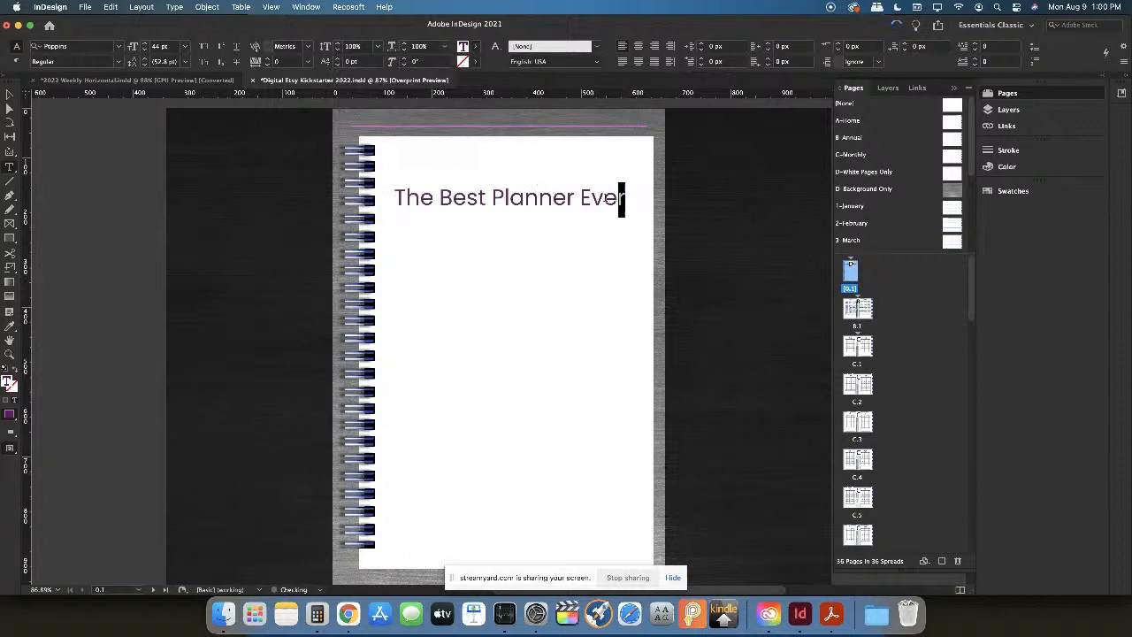
# Recolor the whole cover title with the pink swatch R=234 G=38 B=157
pyautogui.moveTo(628, 200); pyautogui.dragTo(393, 200)
pyautogui.click(475, 49)
pyautogui.scroll(-6, 380, 161)
pyautogui.click(389, 122)
pyautogui.click(536, 189)
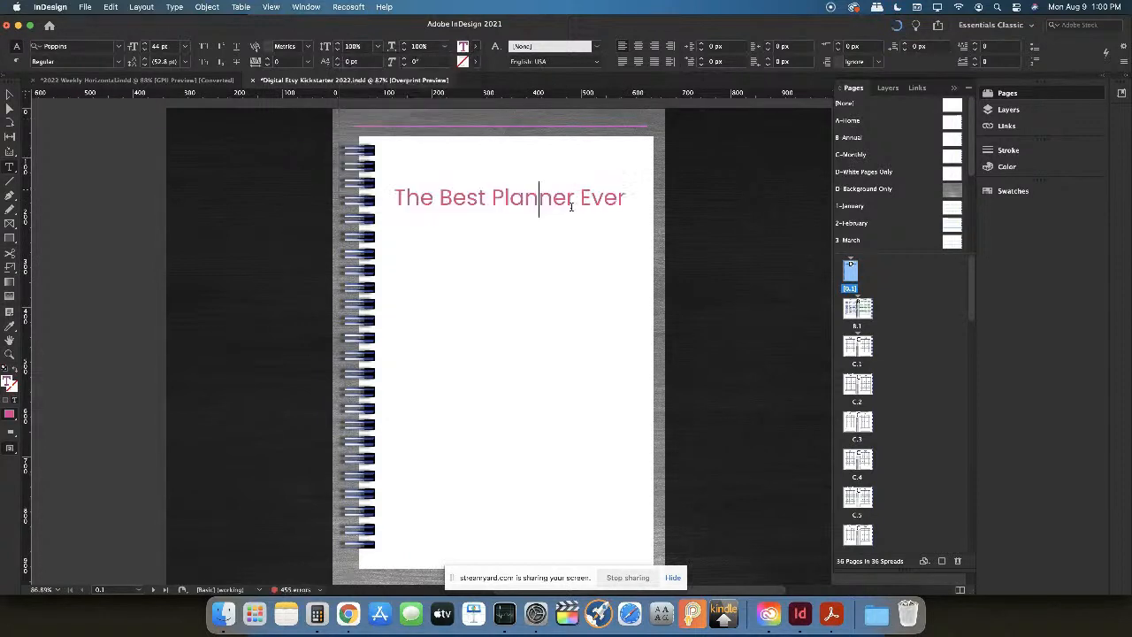
# Create a new swatch from the selected title's pink fill color
pyautogui.moveTo(624, 196); pyautogui.dragTo(393, 197)
pyautogui.click(475, 46)
pyautogui.scroll(-5, 407, 190)
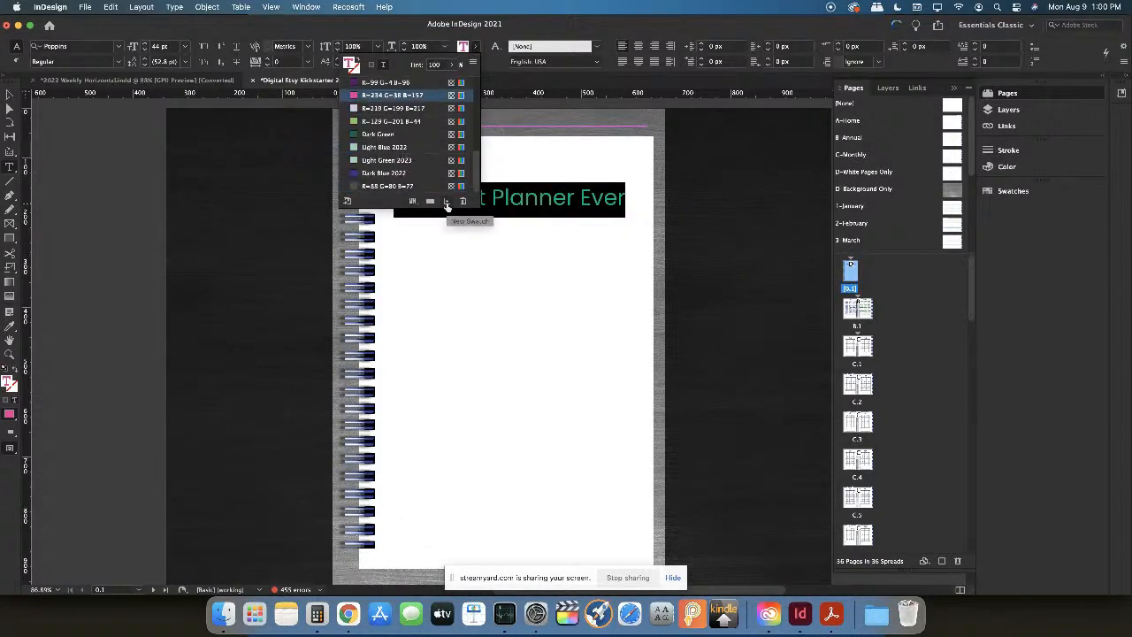
pyautogui.click(445, 201)
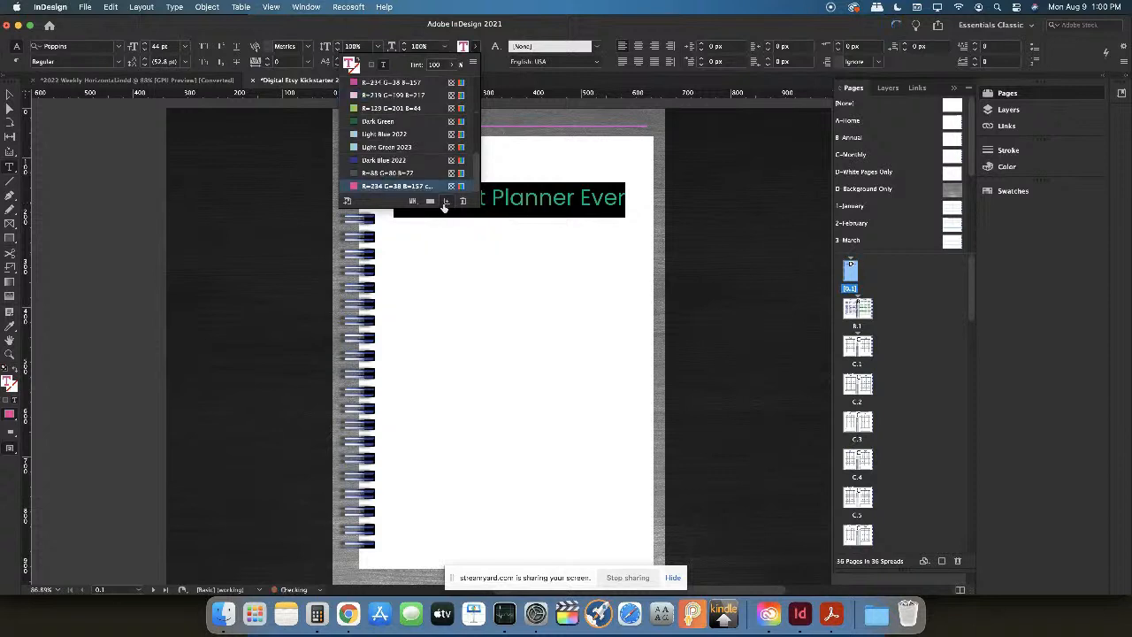
# Try to set the copied pink swatch's hex color code to skdie1
pyautogui.doubleClick(403, 188)
pyautogui.click(523, 414)
pyautogui.moveTo(523, 414); pyautogui.dragTo(479, 412)
pyautogui.write('skdie1')
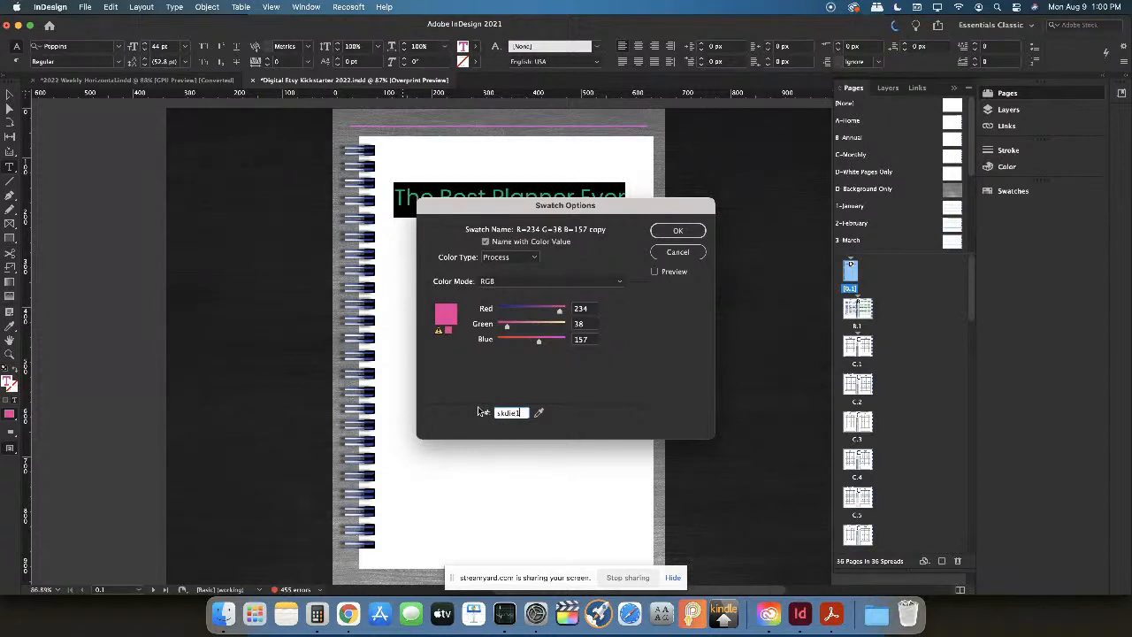
pyautogui.press('Return')
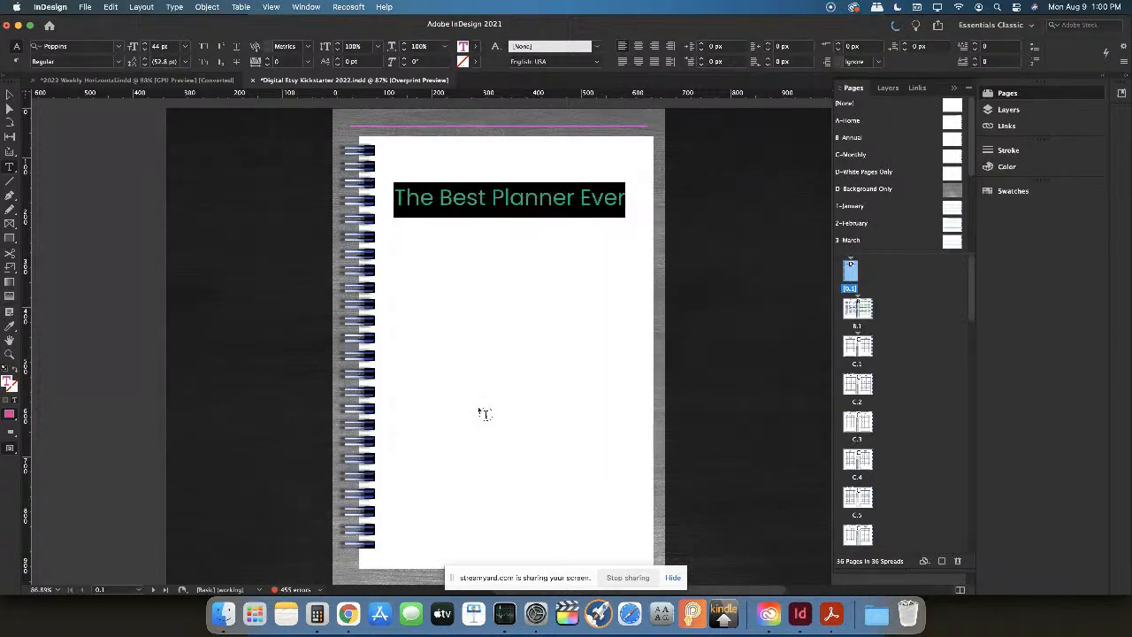
pyautogui.click(460, 236)
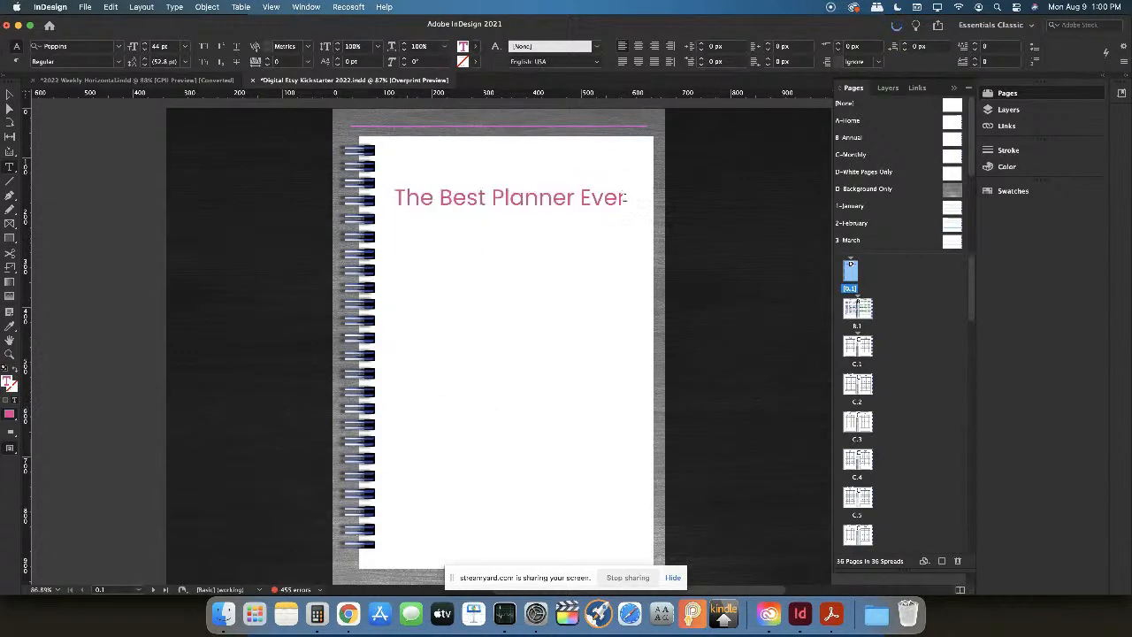
# Change the title's copied pink swatch to a light purple with R=207 G=150 B=220
pyautogui.moveTo(625, 196); pyautogui.dragTo(395, 196)
pyautogui.click(478, 47)
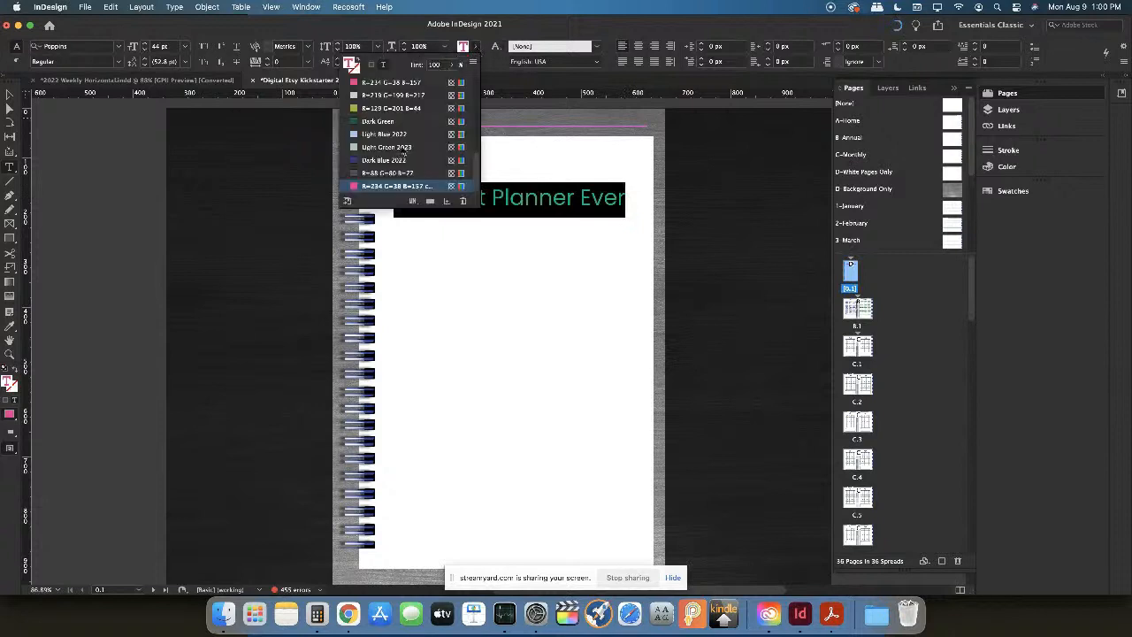
pyautogui.doubleClick(403, 188)
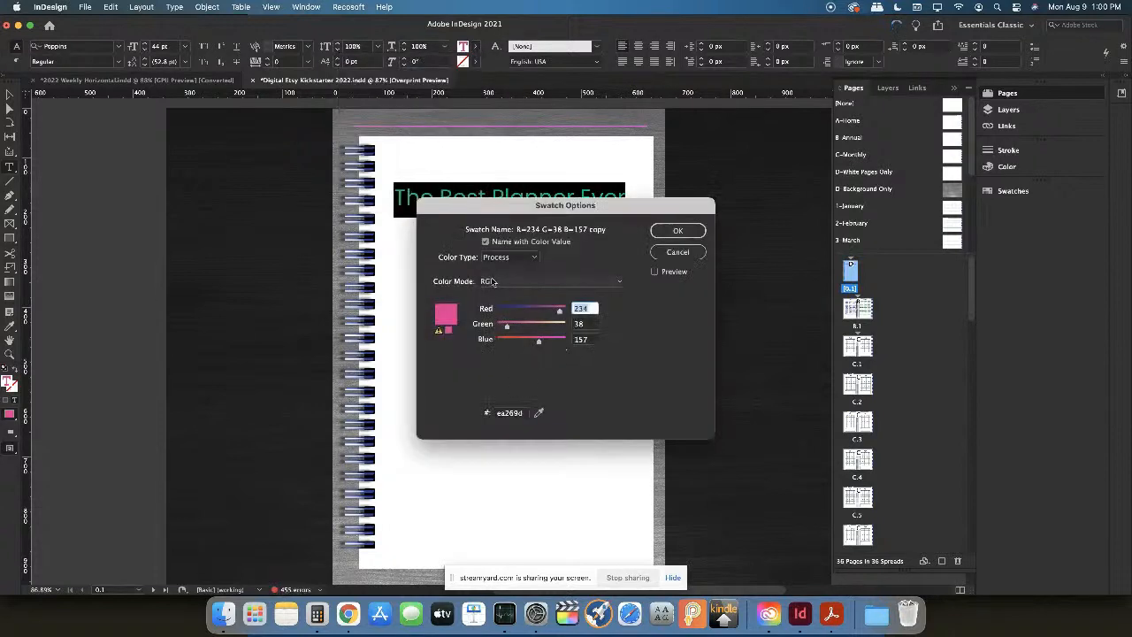
pyautogui.moveTo(560, 315); pyautogui.dragTo(556, 343)
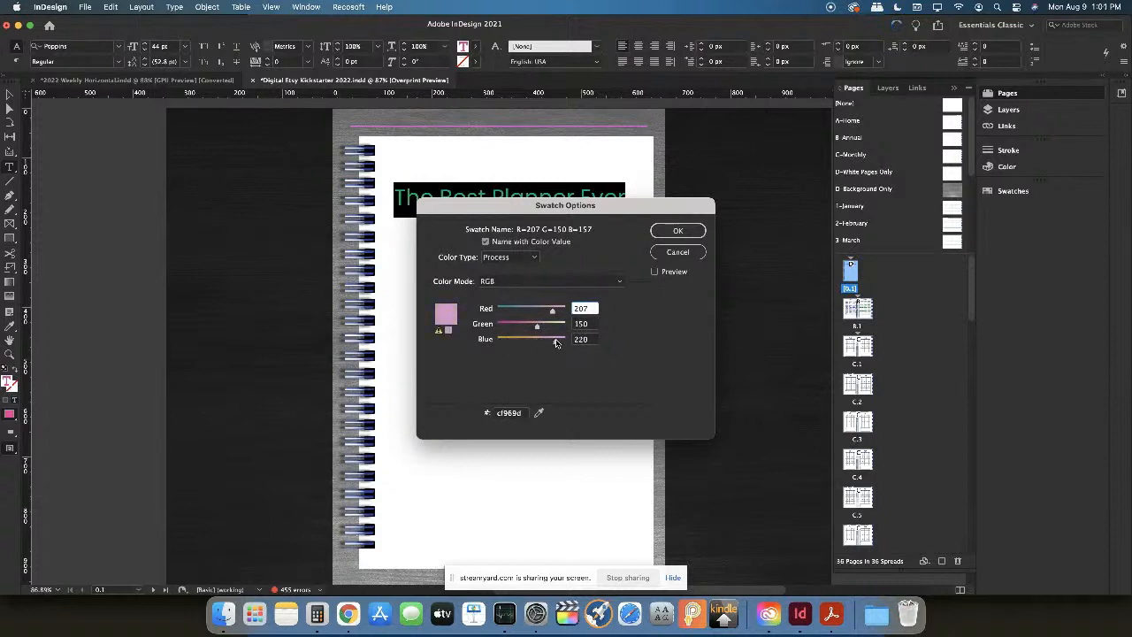
pyautogui.click(678, 252)
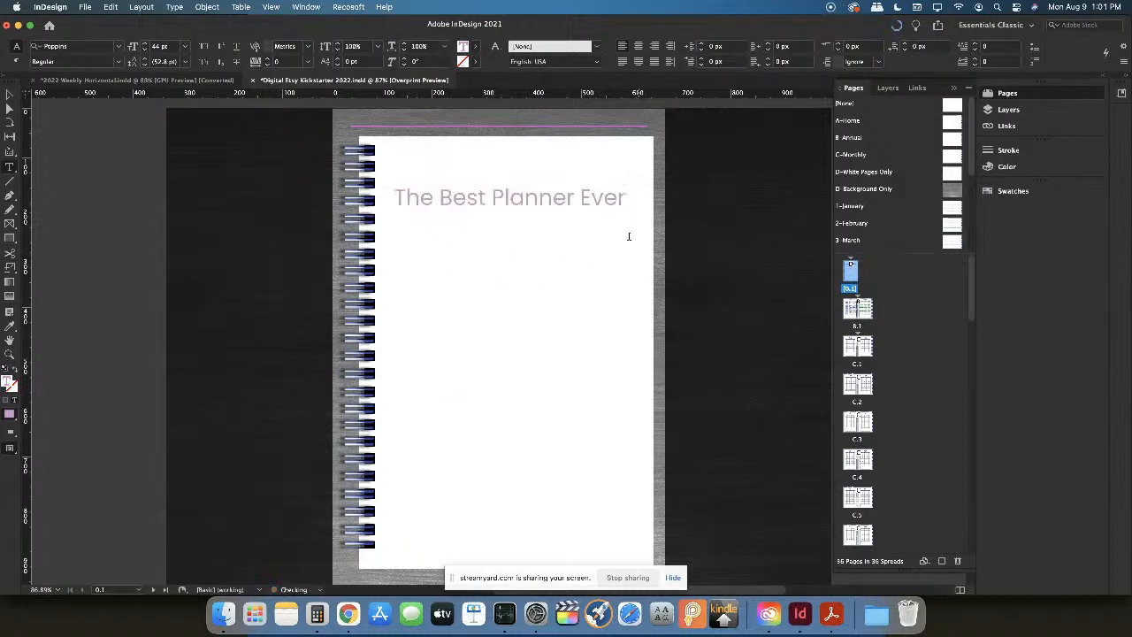
# Shorten the title's text frame from below to fit its single line and select the white cover rectangle
pyautogui.press('Escape')
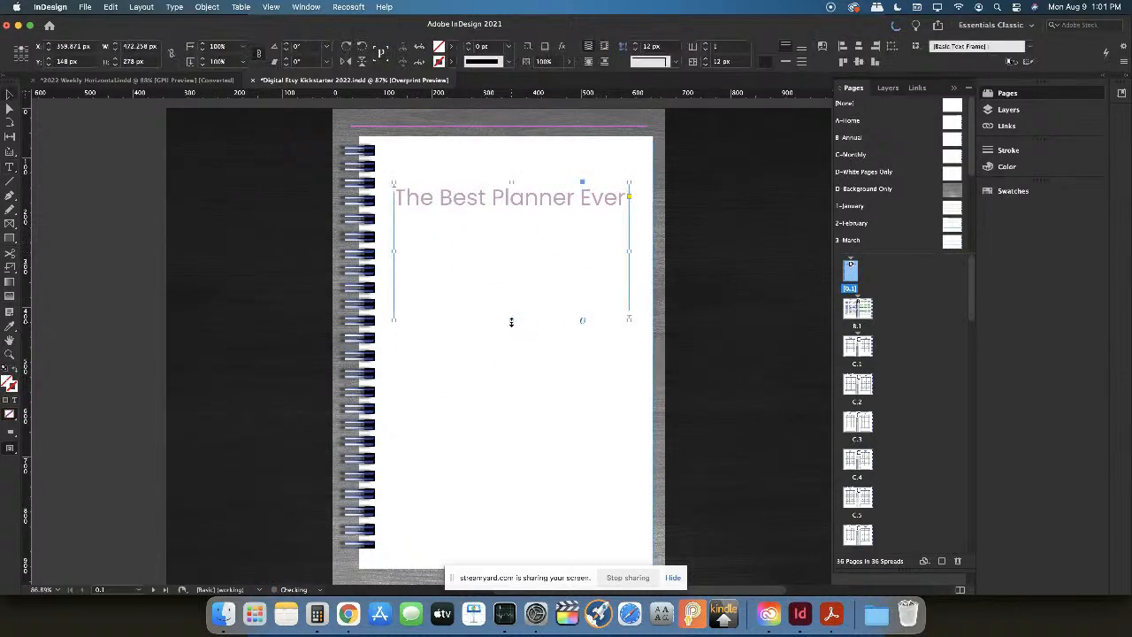
pyautogui.moveTo(511, 320); pyautogui.dragTo(483, 215)
pyautogui.click(604, 442)
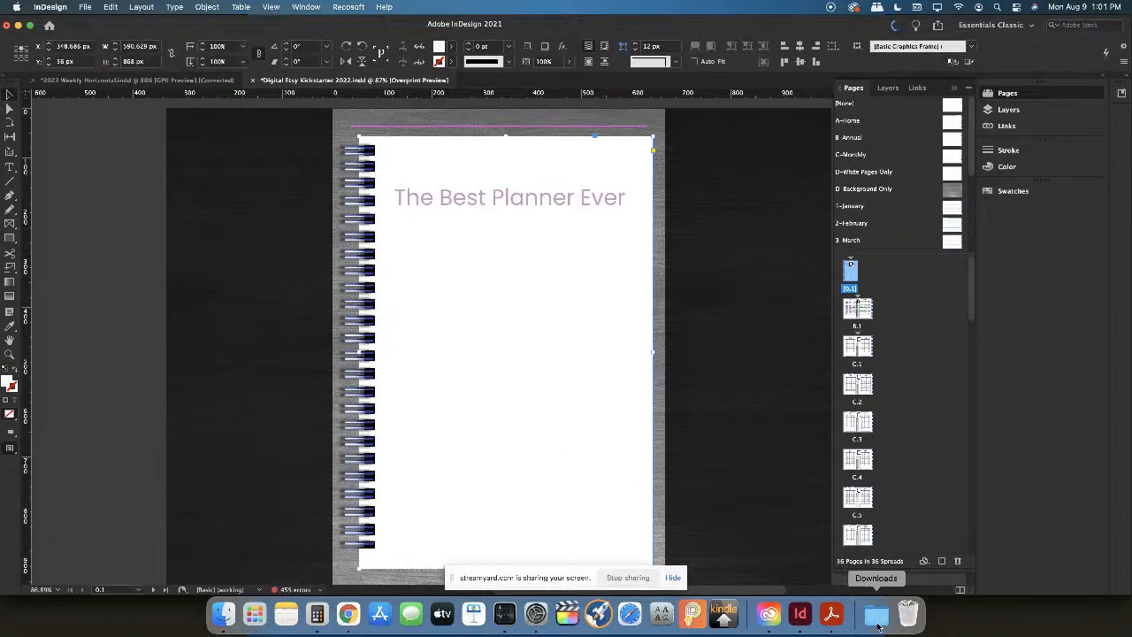
# Open the Downloads folder in Finder and place its window over the lower part of the cover
pyautogui.click(878, 625)
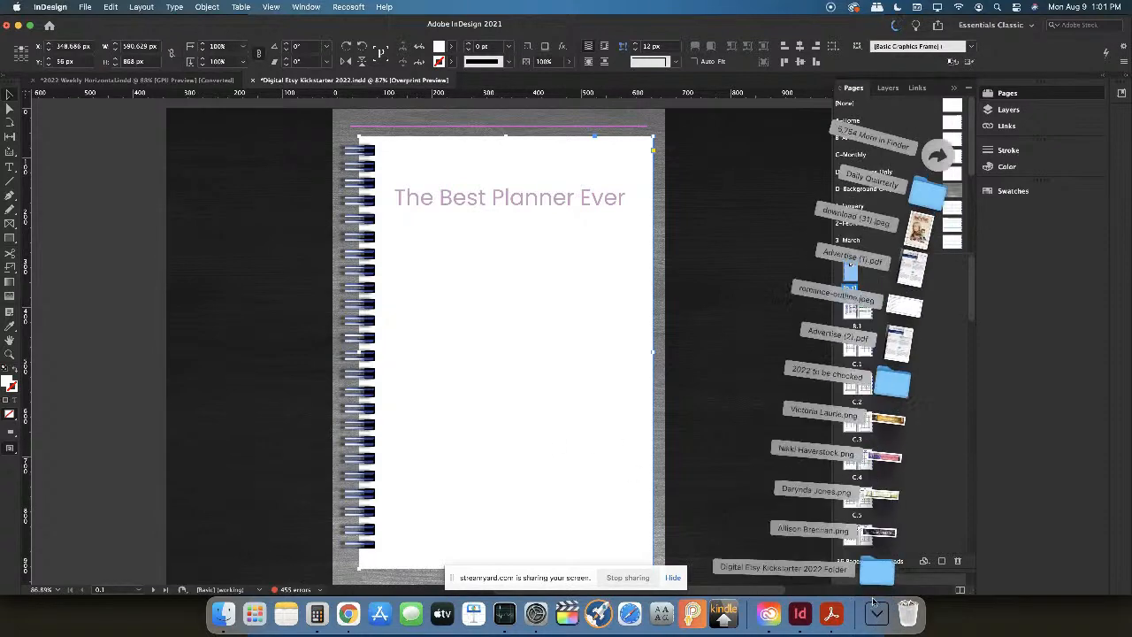
pyautogui.click(939, 155)
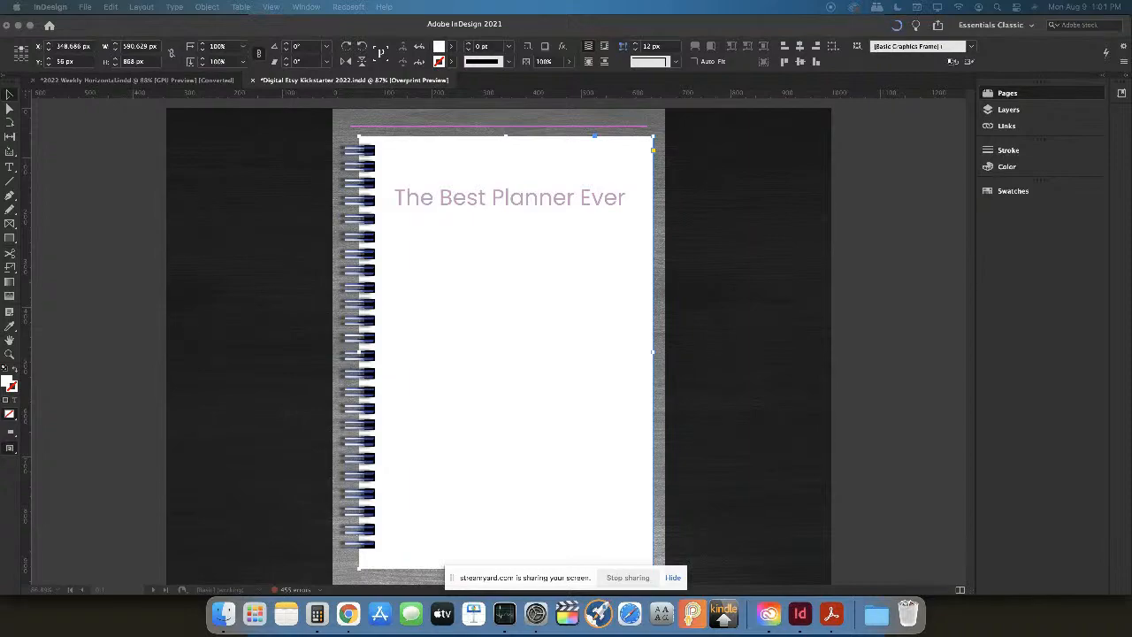
pyautogui.moveTo(189, 200); pyautogui.dragTo(549, 283)
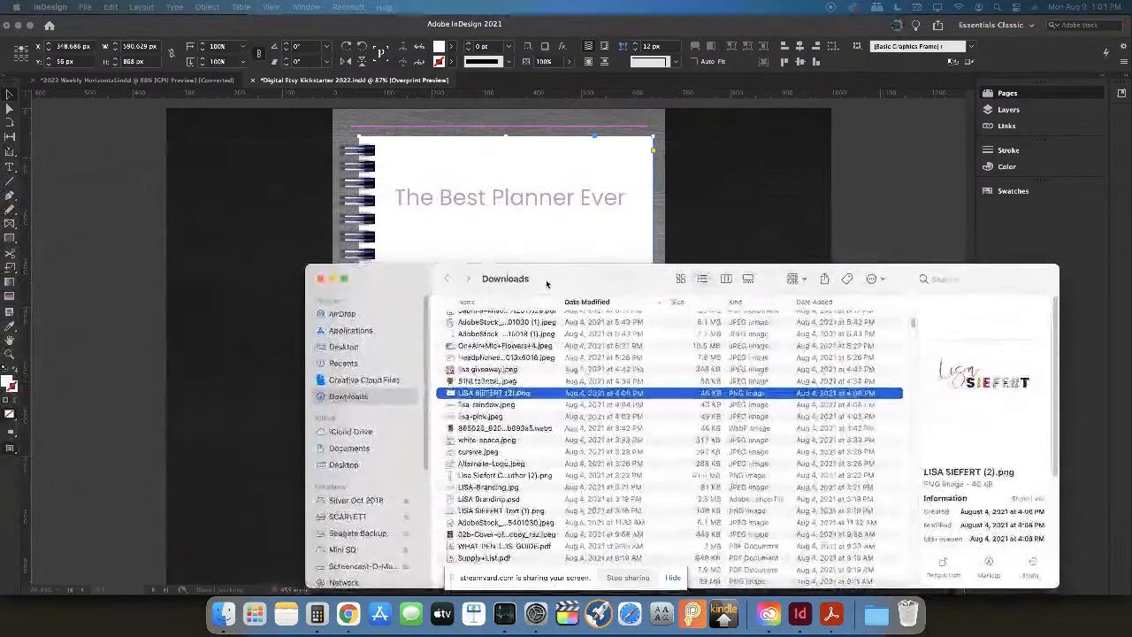
# Try to place the author-name logo PNG from Downloads on the cover, and undo the placement and the rectangle's deletion
pyautogui.moveTo(464, 399); pyautogui.dragTo(351, 303)
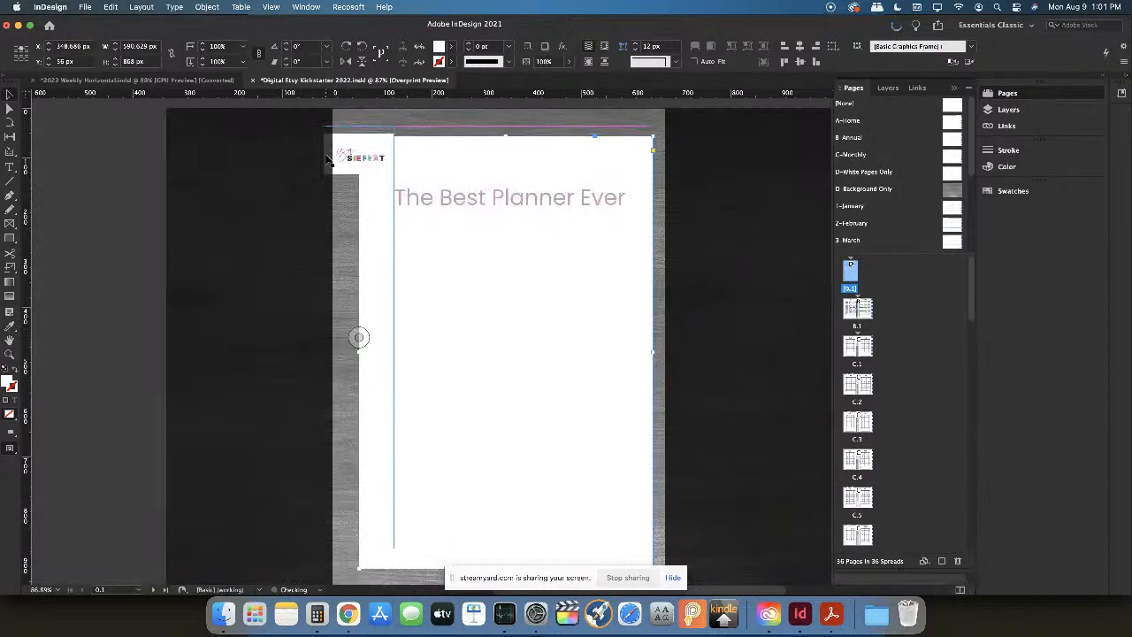
pyautogui.press('Delete')
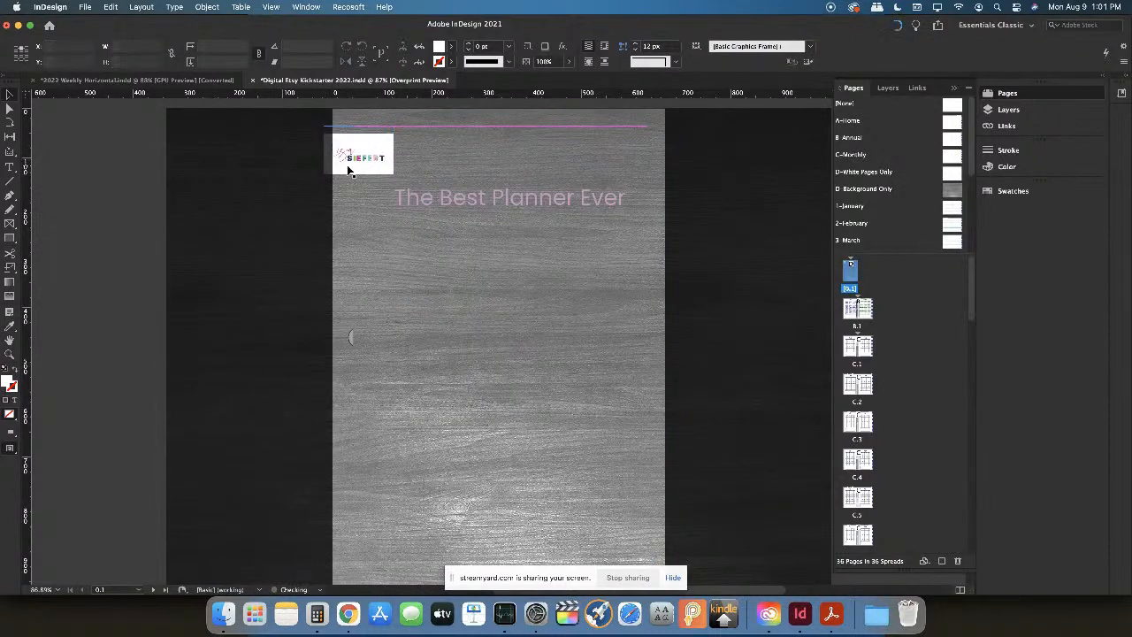
pyautogui.press('super+z')
pyautogui.click(346, 157)
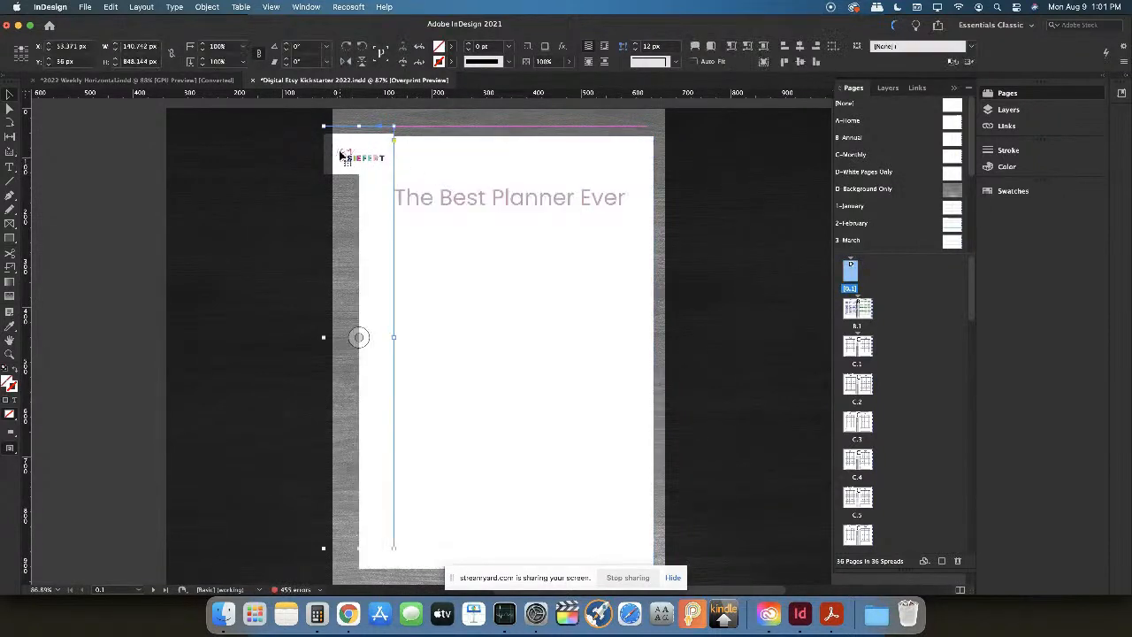
pyautogui.click(276, 169)
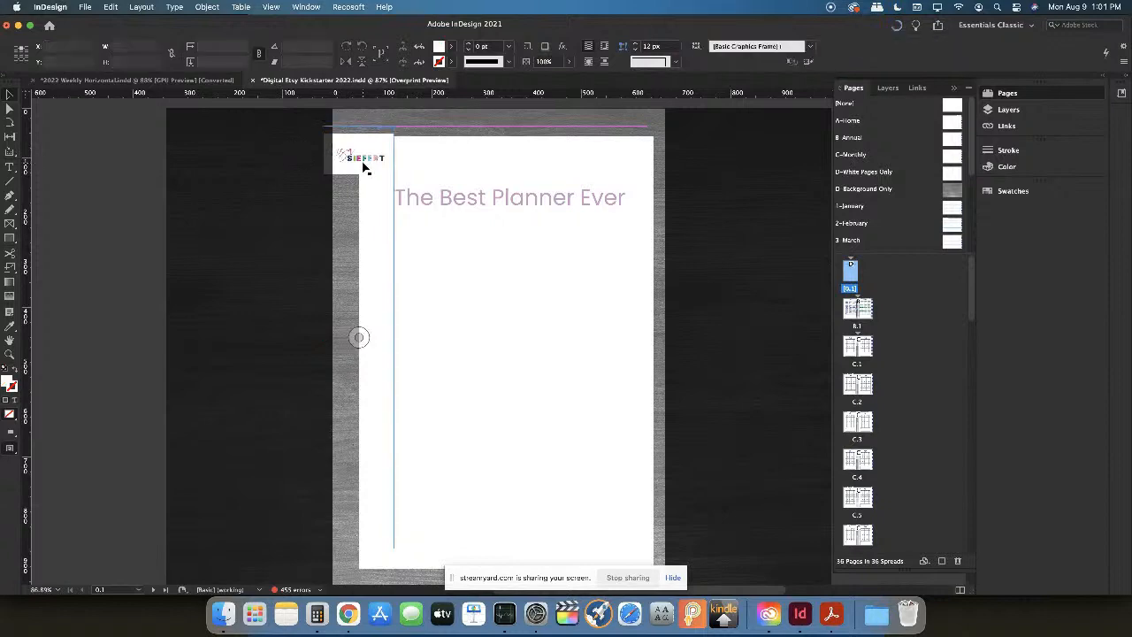
pyautogui.click(476, 190)
pyautogui.click(534, 396)
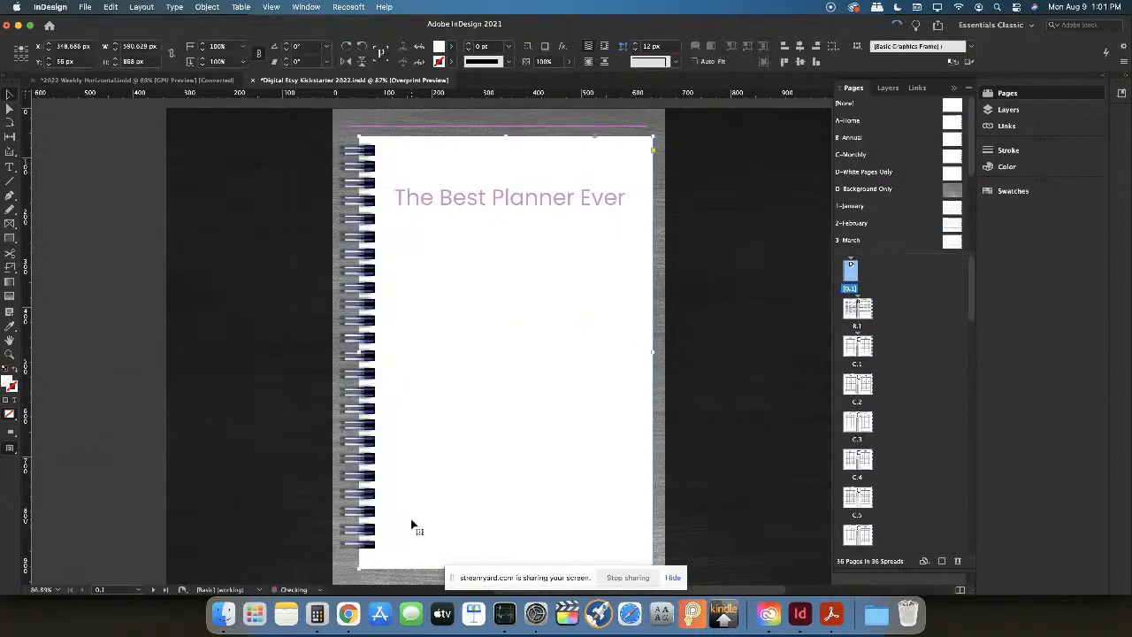
# Move Finder's Downloads window off the cover and place the multicoloured name logo beneath the title, about 472 px wide
pyautogui.click(222, 627)
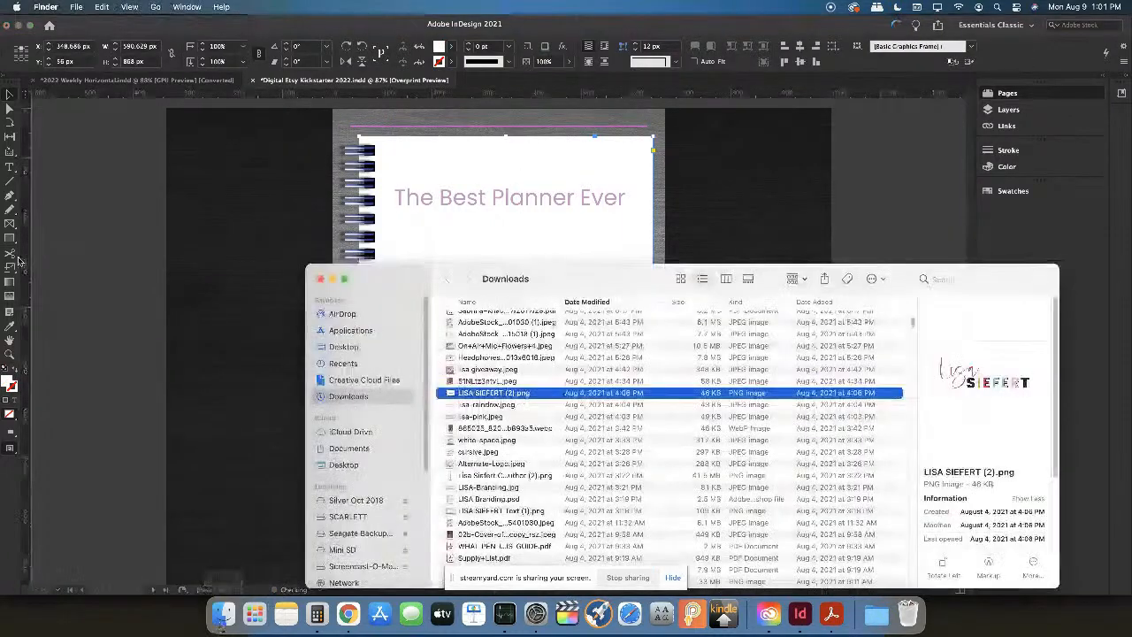
pyautogui.moveTo(402, 286); pyautogui.dragTo(1, 305)
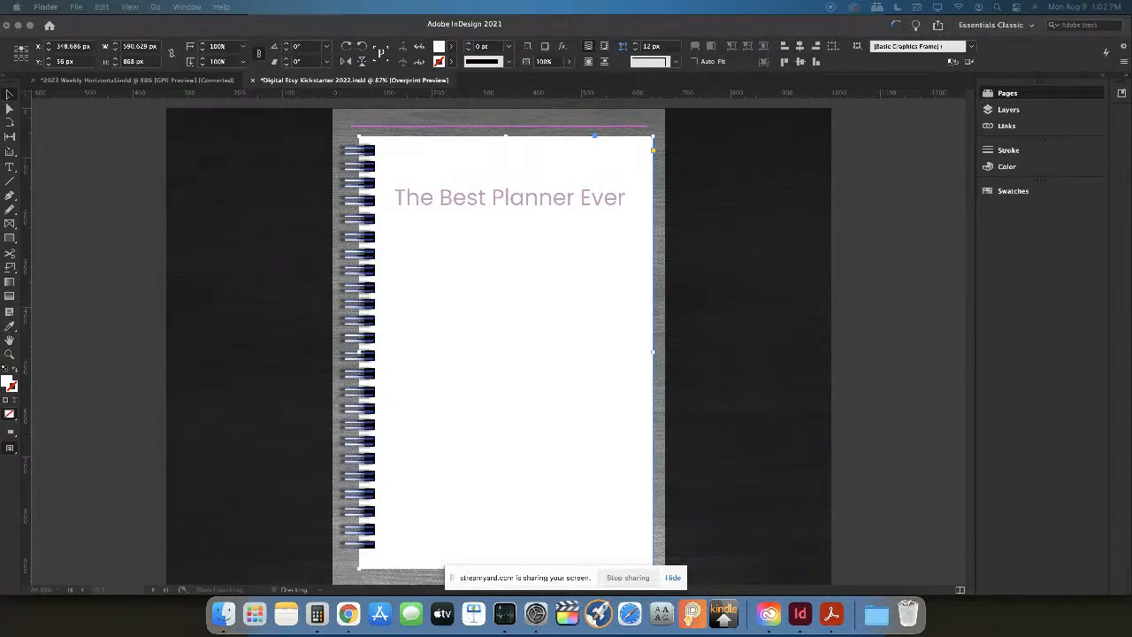
pyautogui.moveTo(0, 406); pyautogui.dragTo(321, 276)
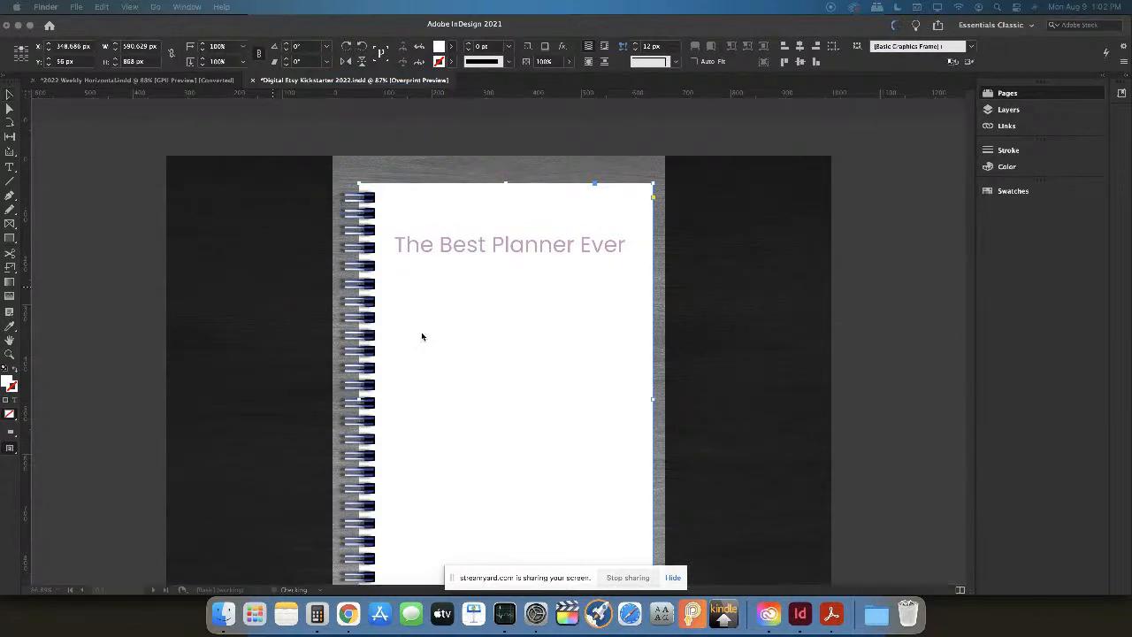
pyautogui.moveTo(396, 298); pyautogui.dragTo(630, 382)
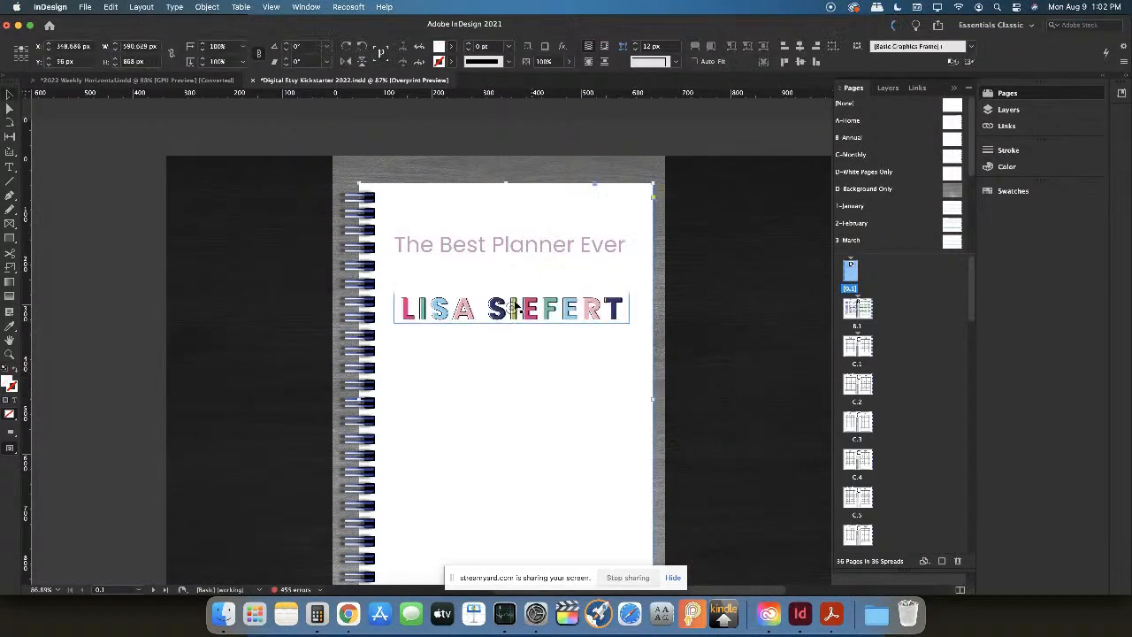
# Adjust the name logo's frame height and bring the logo up close beneath the cover title
pyautogui.click(516, 311)
pyautogui.click(528, 375)
pyautogui.click(509, 301)
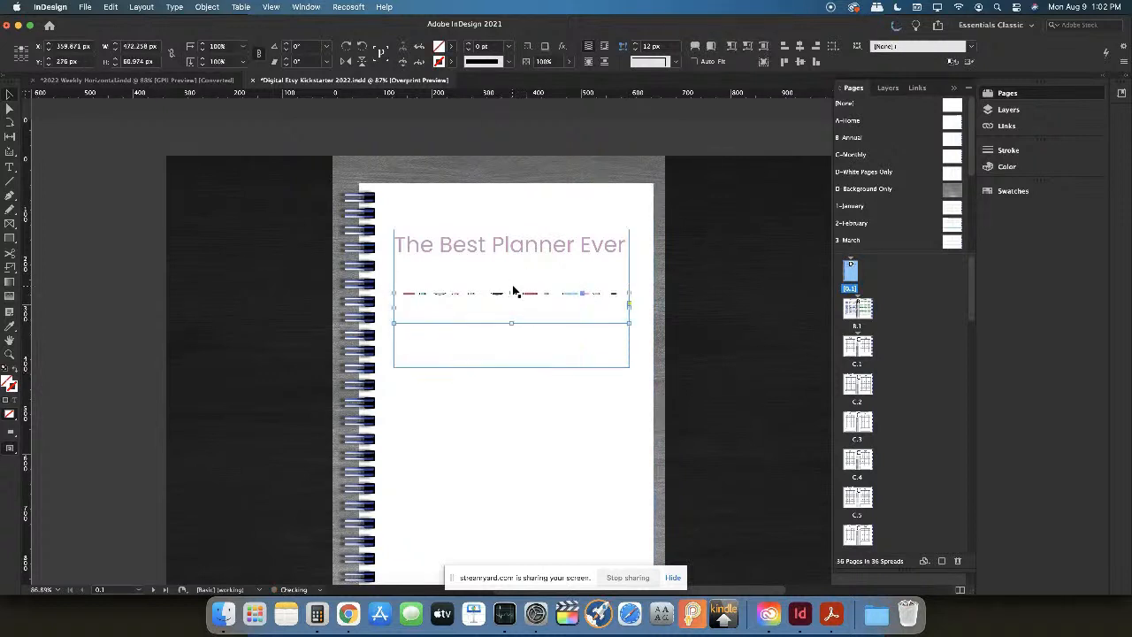
pyautogui.moveTo(513, 293); pyautogui.dragTo(511, 259)
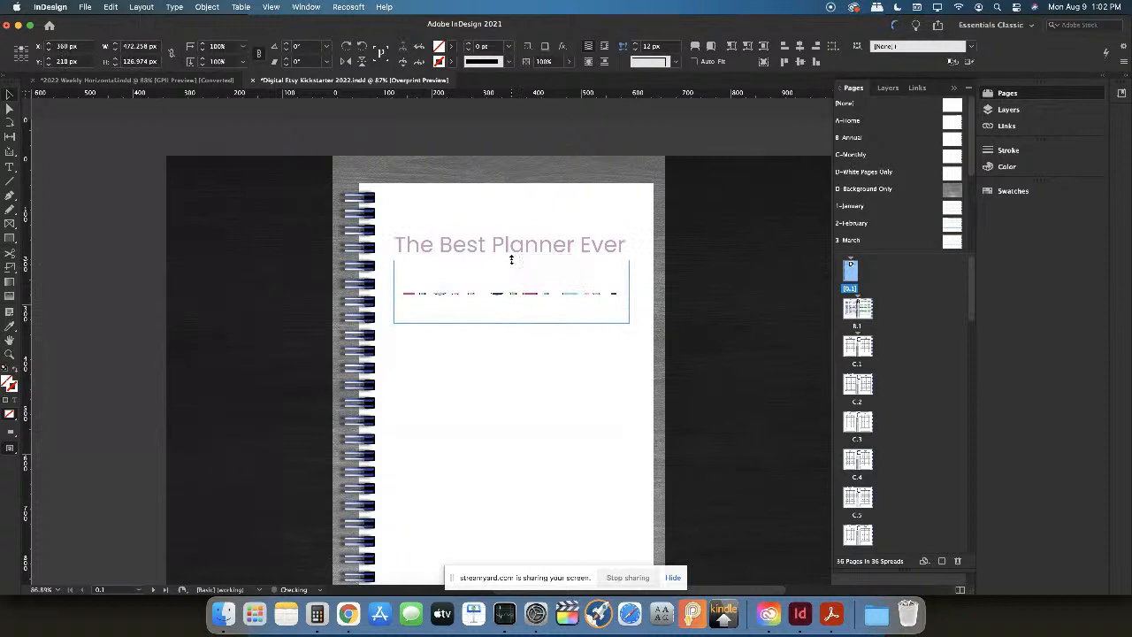
pyautogui.click(508, 464)
pyautogui.click(517, 299)
pyautogui.click(516, 305)
pyautogui.moveTo(512, 323)
pyautogui.mouseDown()
pyautogui.moveTo(511, 283)
pyautogui.moveTo(513, 316)
pyautogui.moveTo(514, 301)
pyautogui.mouseUp()
pyautogui.click(526, 399)
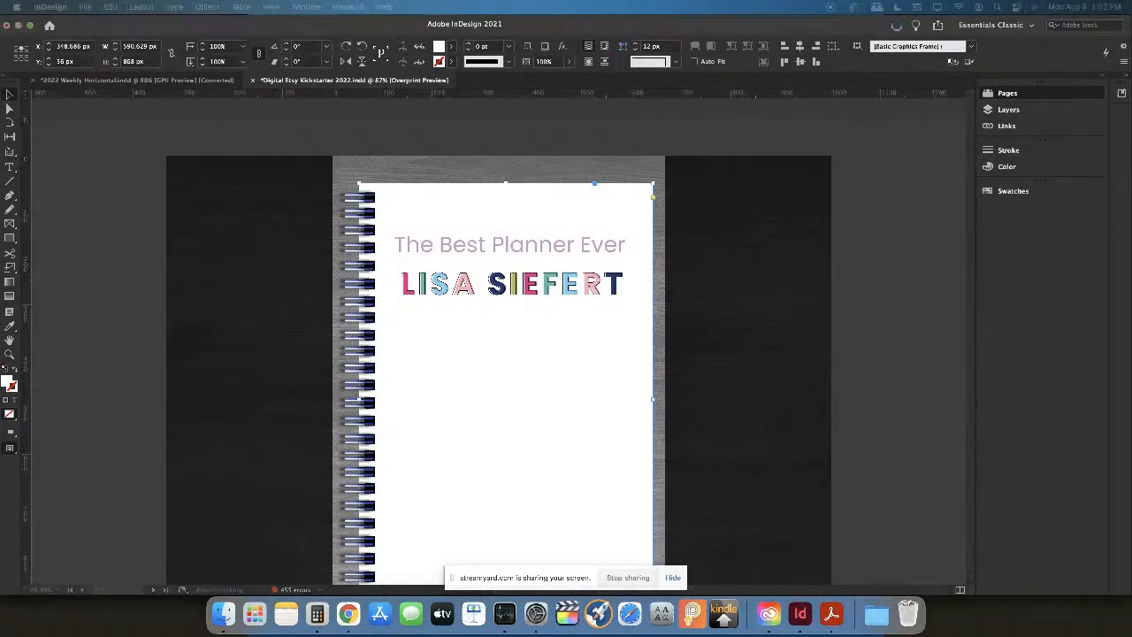
# Place the round cupcake logo centred below the name logo at reduced size, undoing the oversized first placement
pyautogui.moveTo(9, 482); pyautogui.dragTo(497, 434)
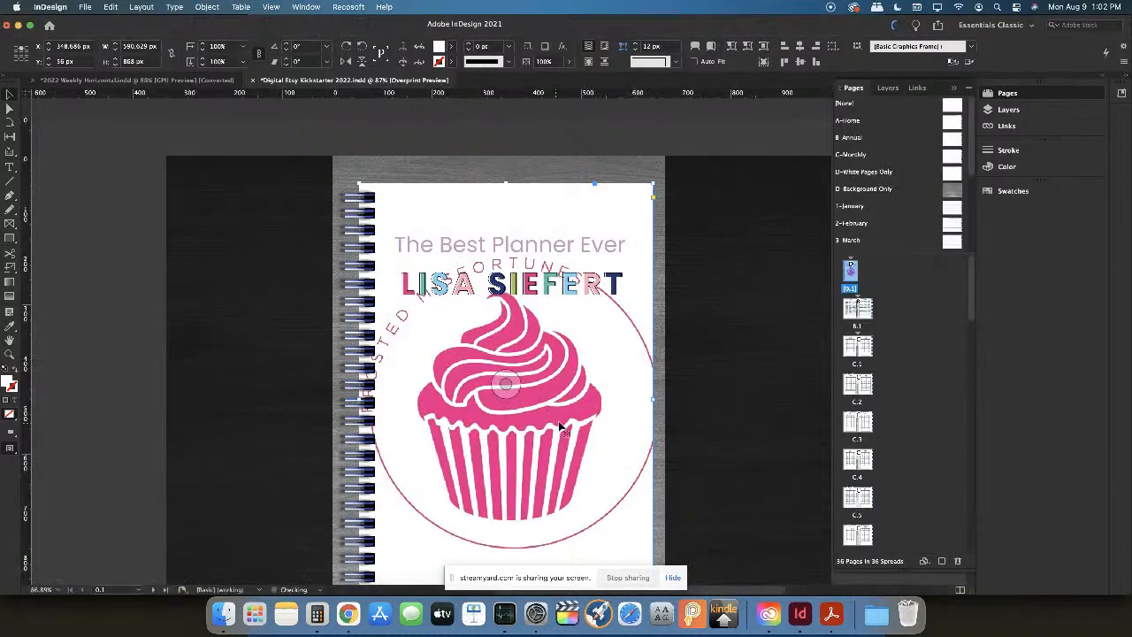
pyautogui.press('super+z')
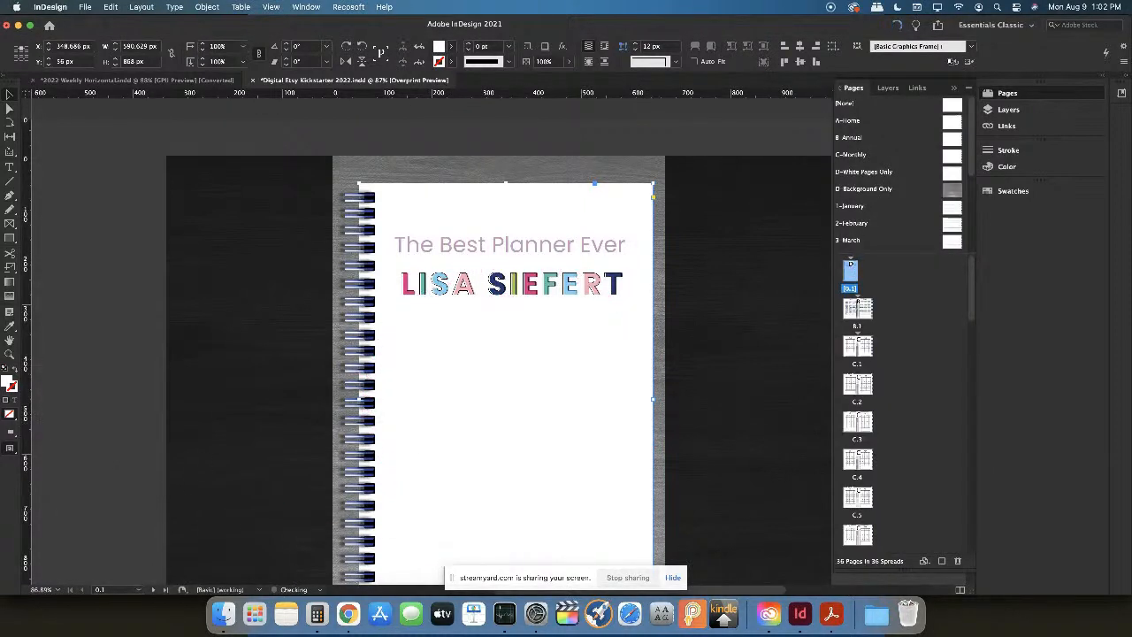
pyautogui.moveTo(0, 425); pyautogui.dragTo(609, 448)
pyautogui.press('super+z')
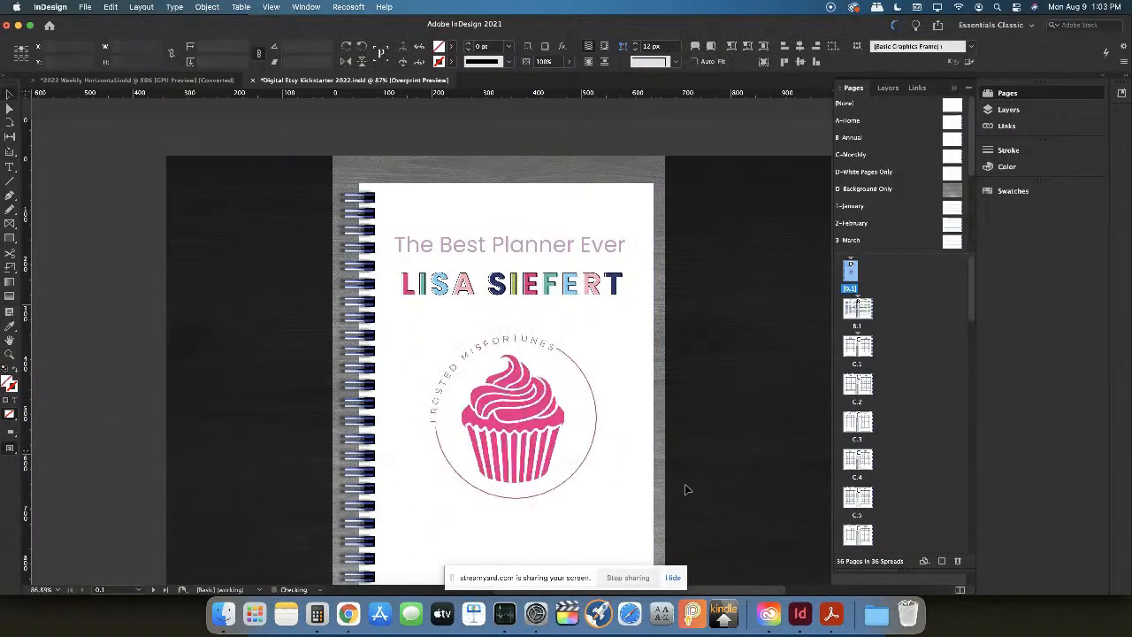
pyautogui.click(706, 461)
pyautogui.scroll(-1, 478, 394)
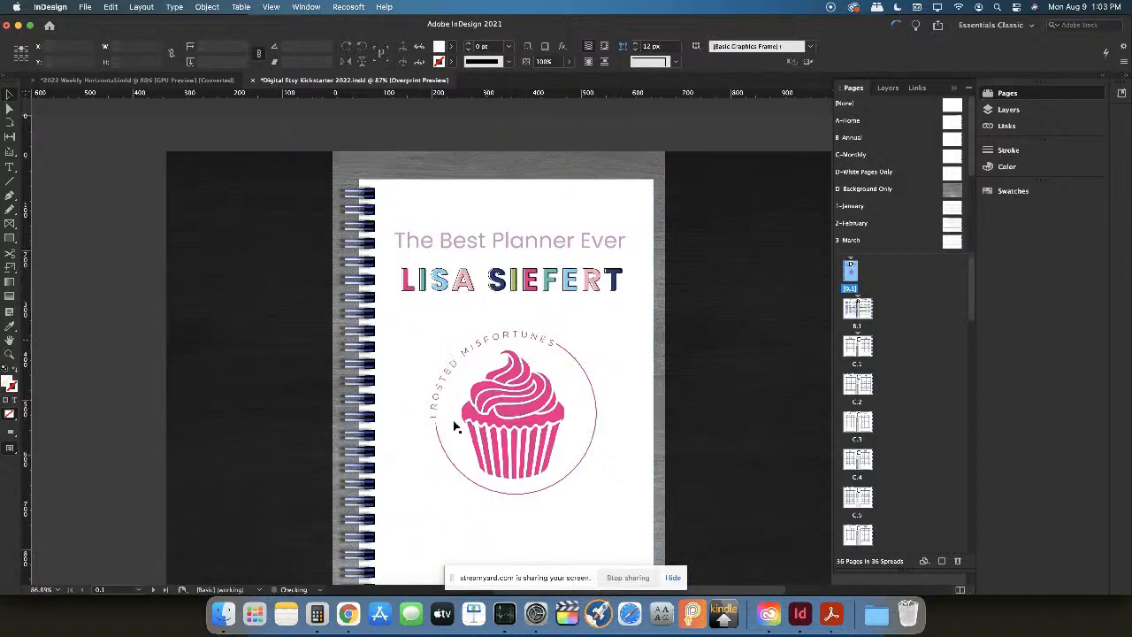
pyautogui.scroll(-2, 477, 394)
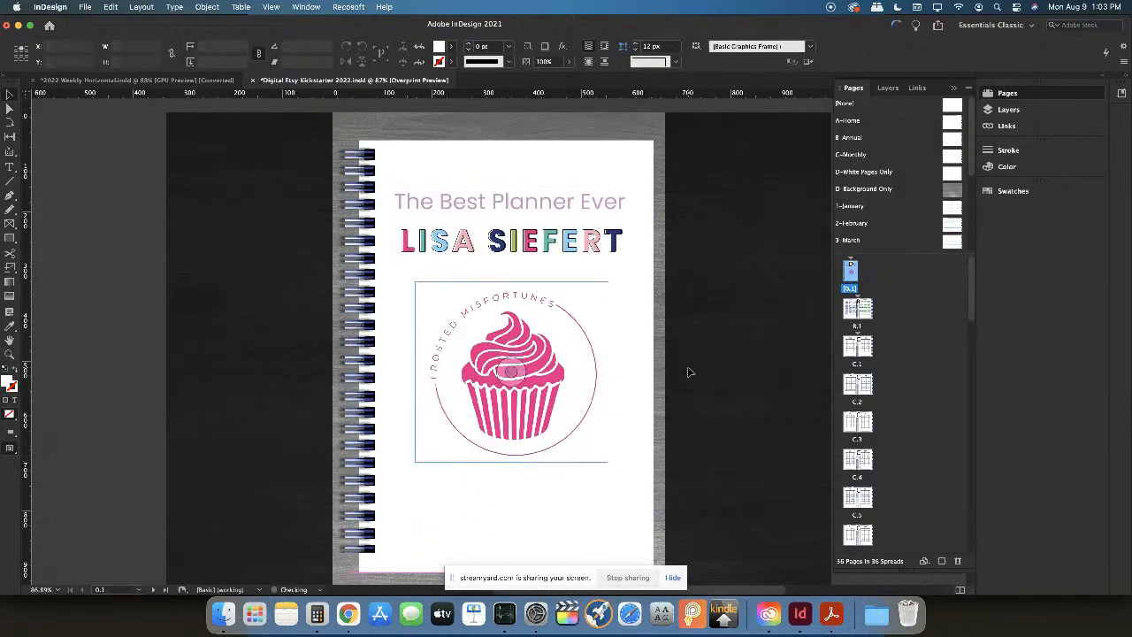
pyautogui.click(552, 509)
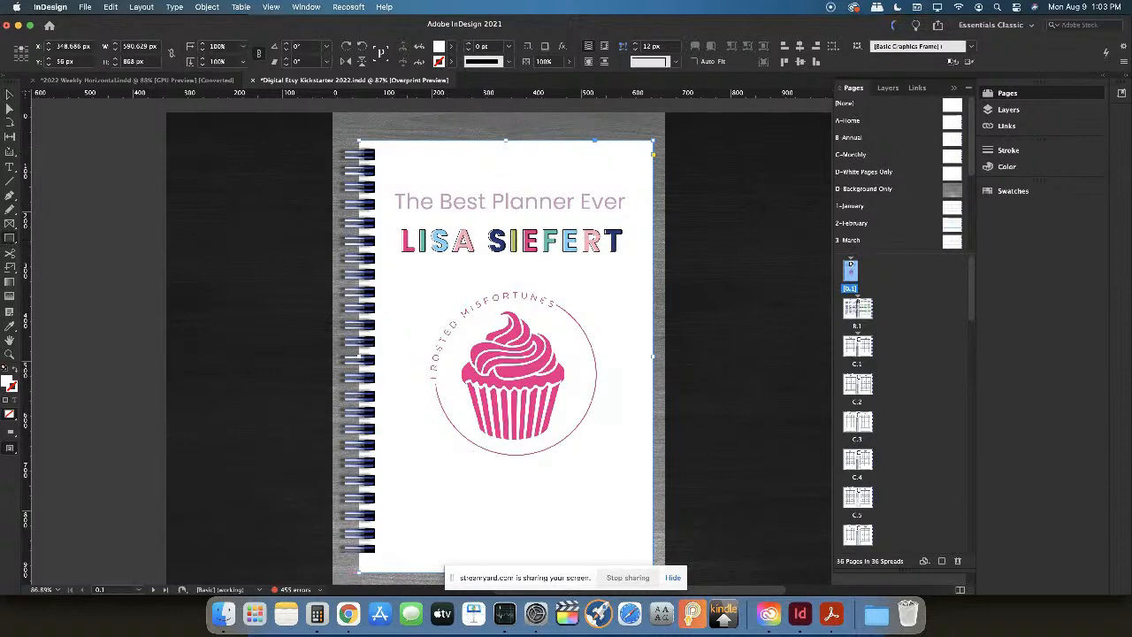
pyautogui.click(11, 239)
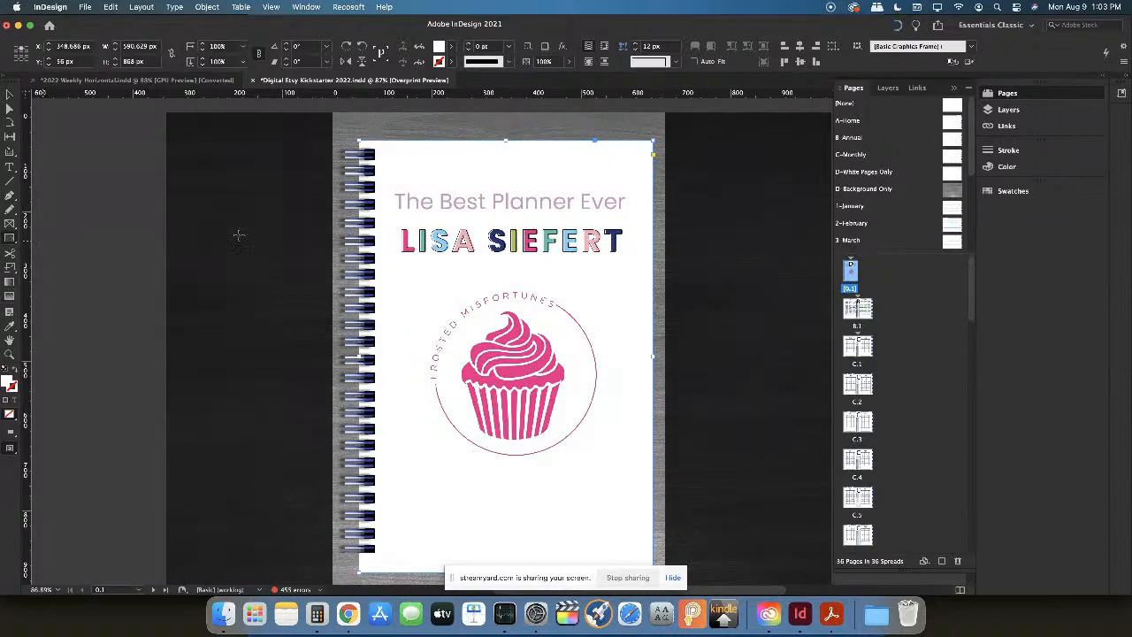
pyautogui.click(497, 161)
pyautogui.click(624, 330)
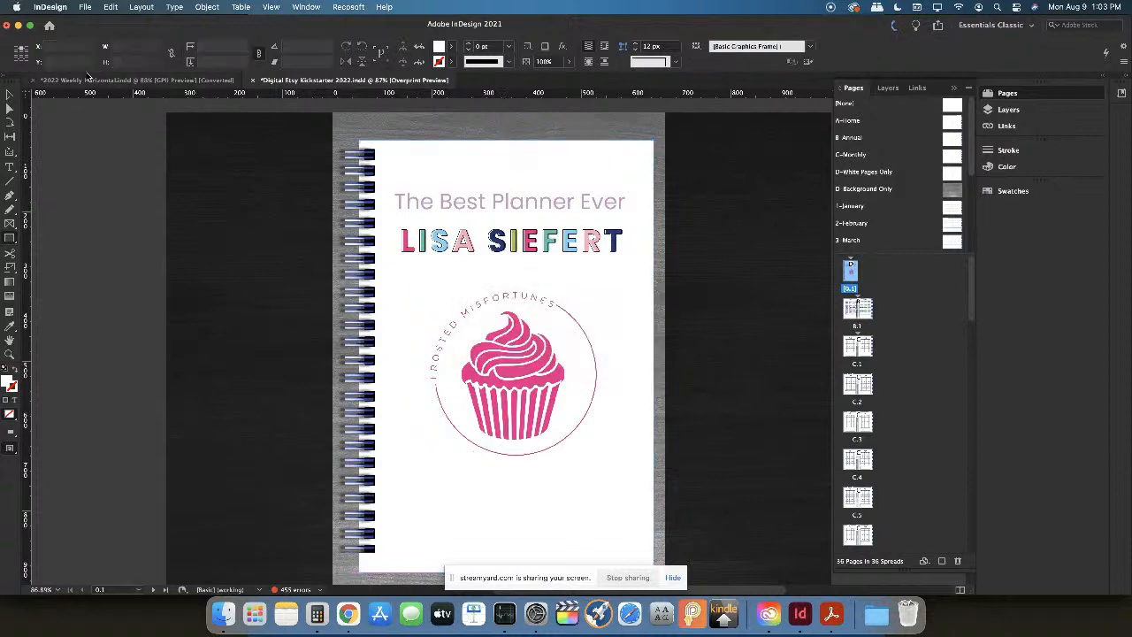
pyautogui.click(8, 96)
# Fill the white cover rectangle with the R=219 G=199 B=217 swatch and lower its tint to 62%
pyautogui.click(414, 159)
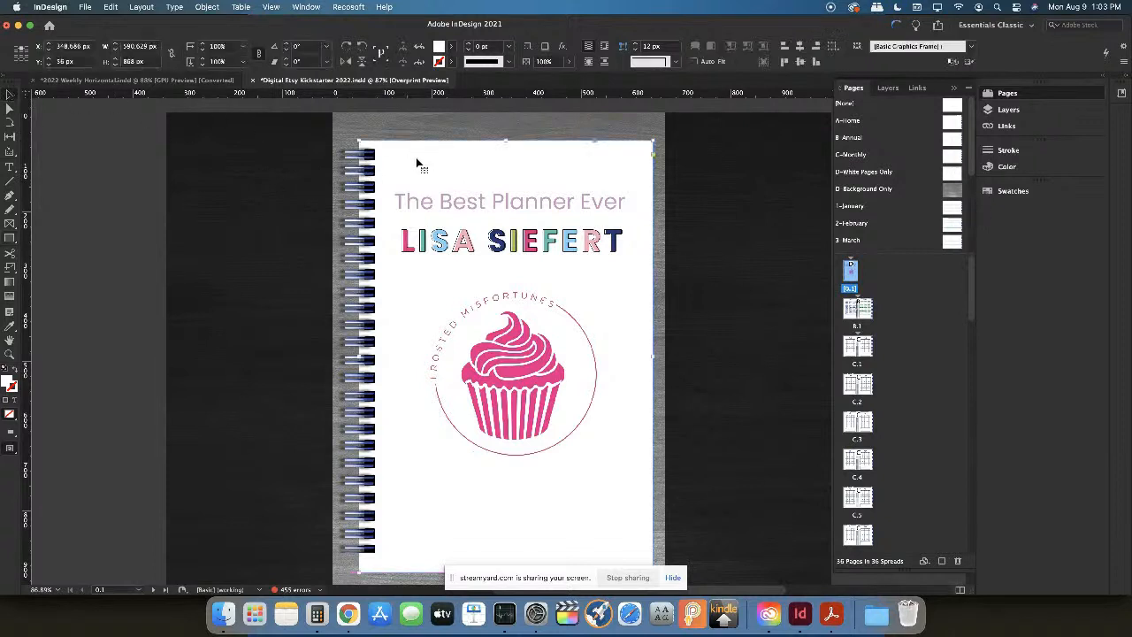
pyautogui.click(451, 48)
pyautogui.scroll(-5, 353, 161)
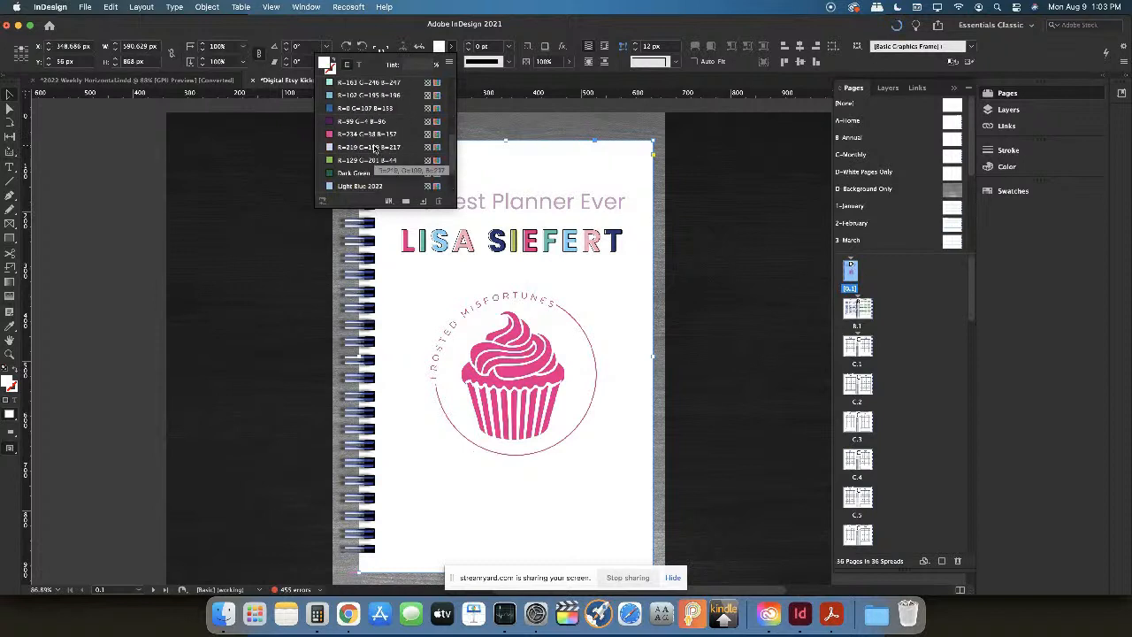
pyautogui.click(379, 148)
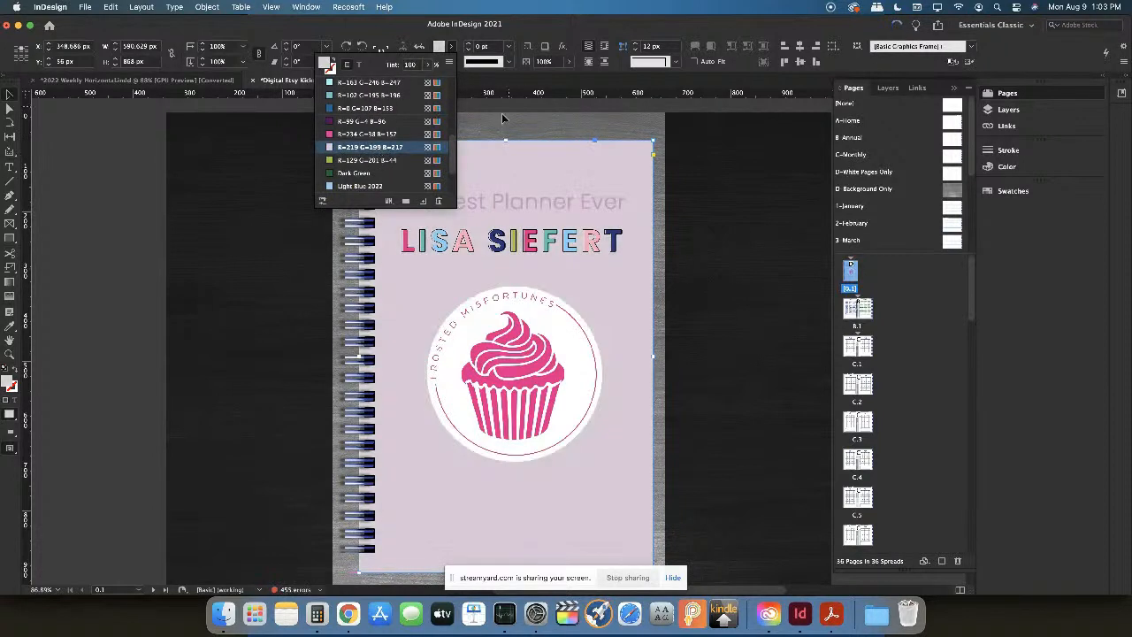
pyautogui.click(431, 65)
pyautogui.click(409, 81)
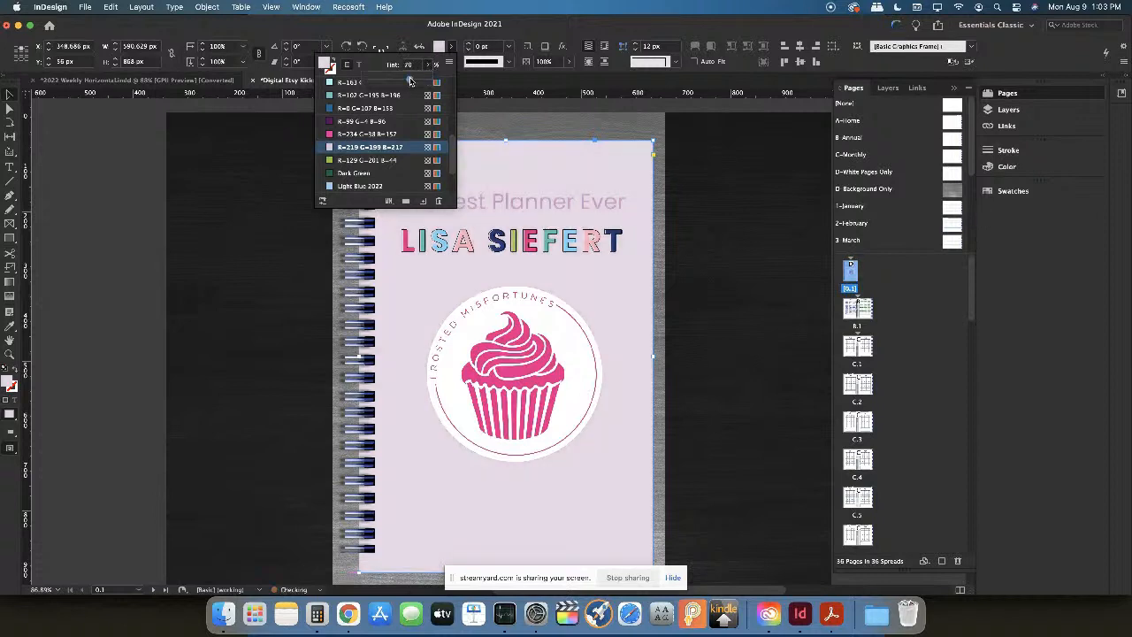
pyautogui.click(468, 82)
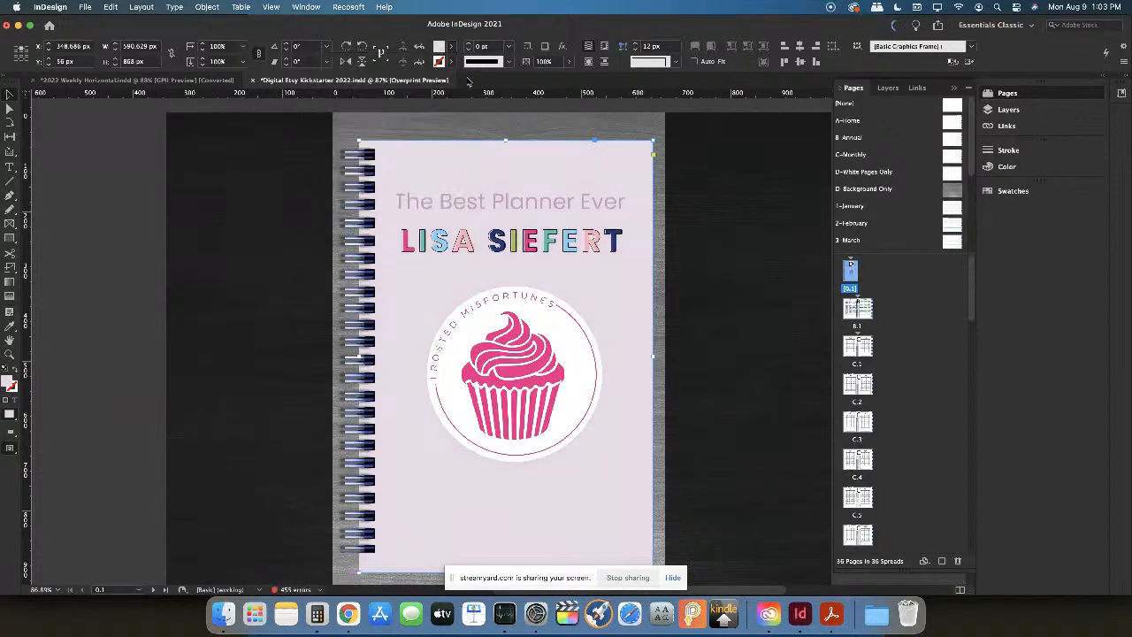
# Try a lower opacity on the cover rectangle and return it to 100%
pyautogui.click(569, 62)
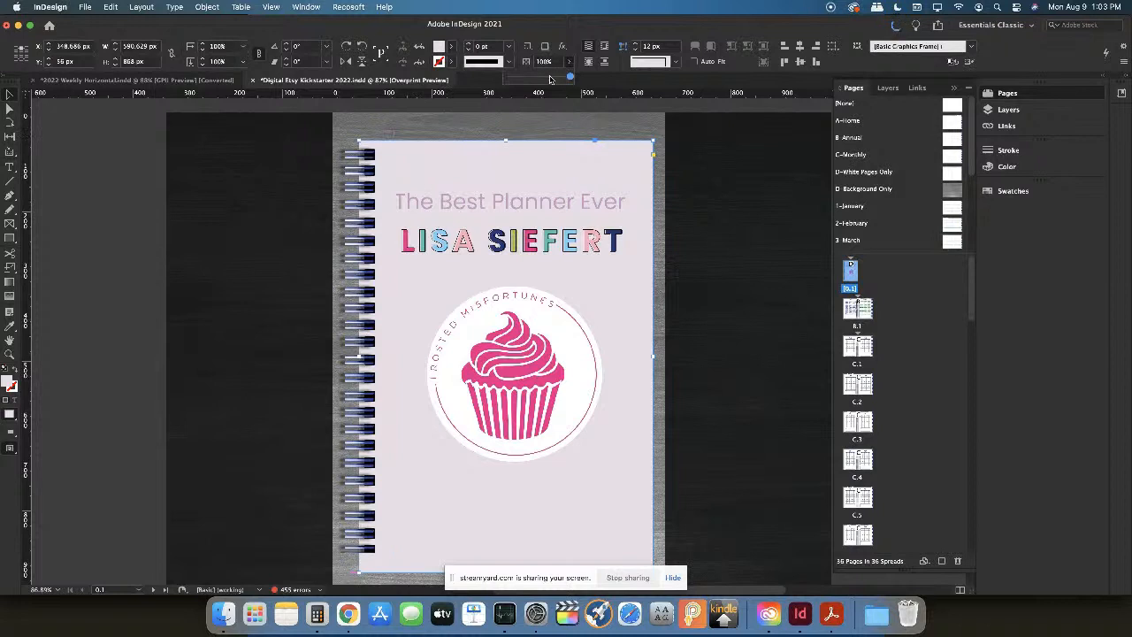
pyautogui.click(547, 80)
pyautogui.moveTo(551, 79); pyautogui.dragTo(584, 82)
# Lighten the cover rectangle's fill by setting its swatch tint to 41%, and deselect it
pyautogui.click(451, 60)
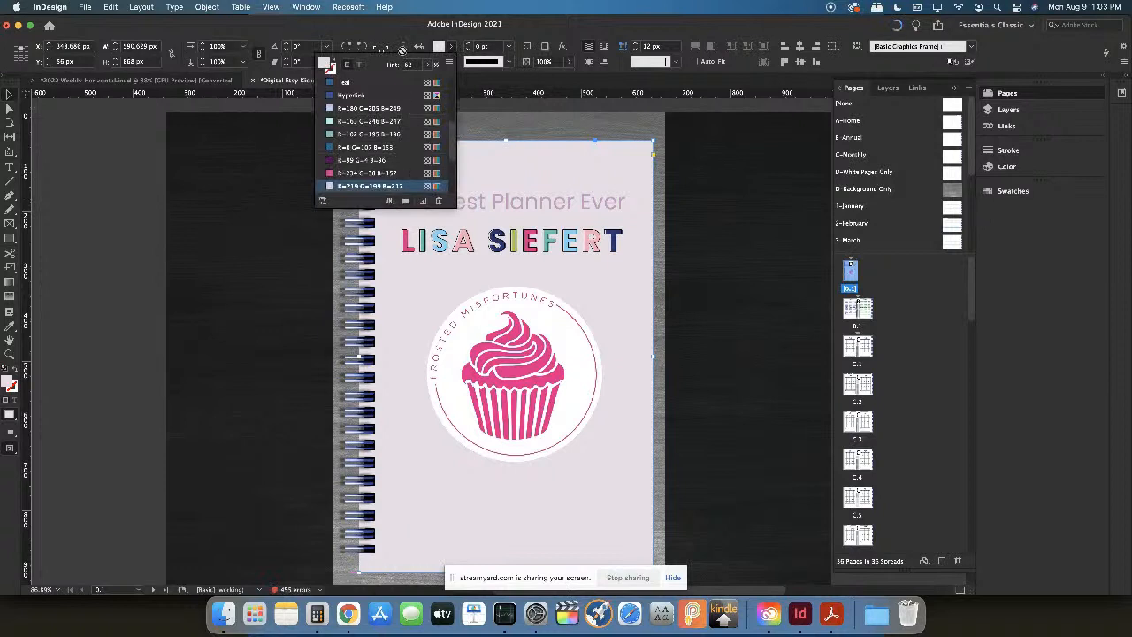
pyautogui.click(426, 66)
pyautogui.click(392, 81)
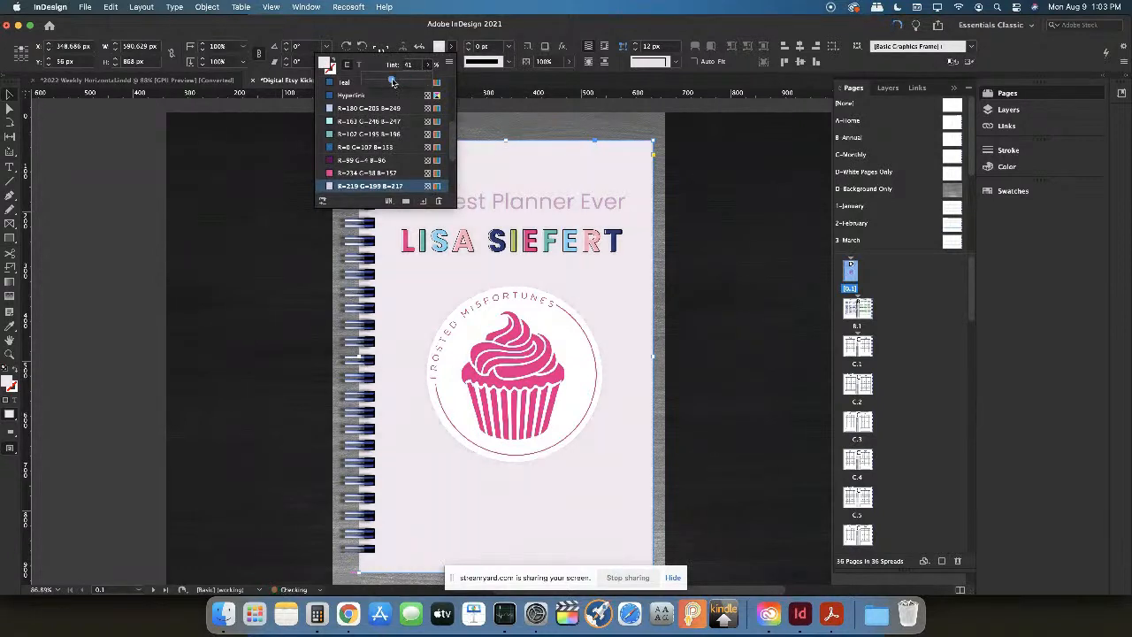
pyautogui.click(651, 81)
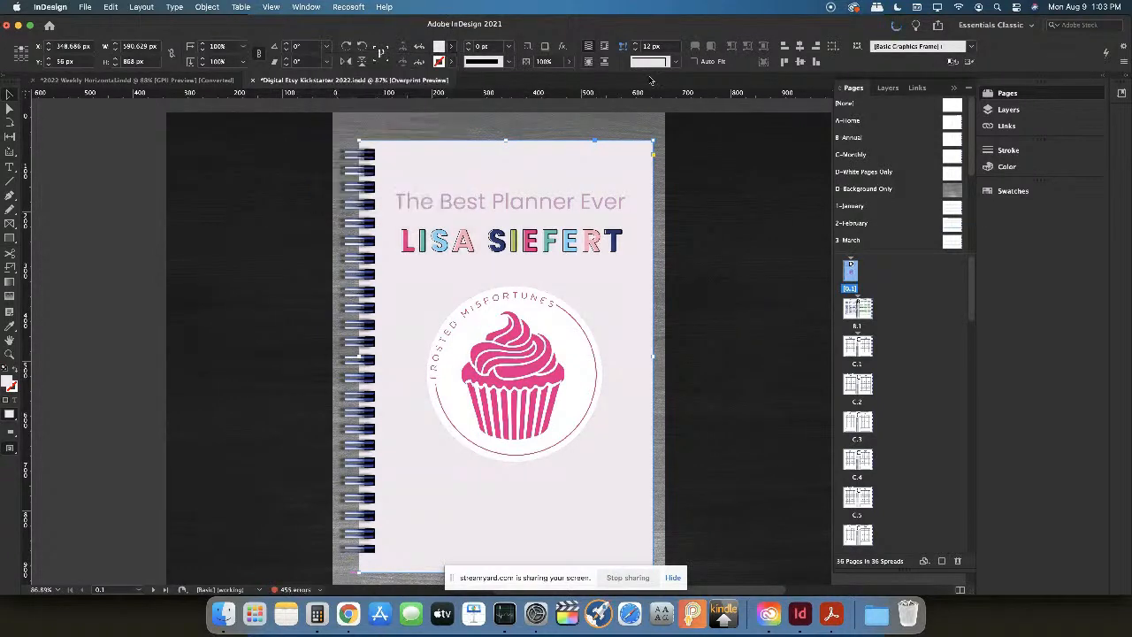
pyautogui.click(721, 325)
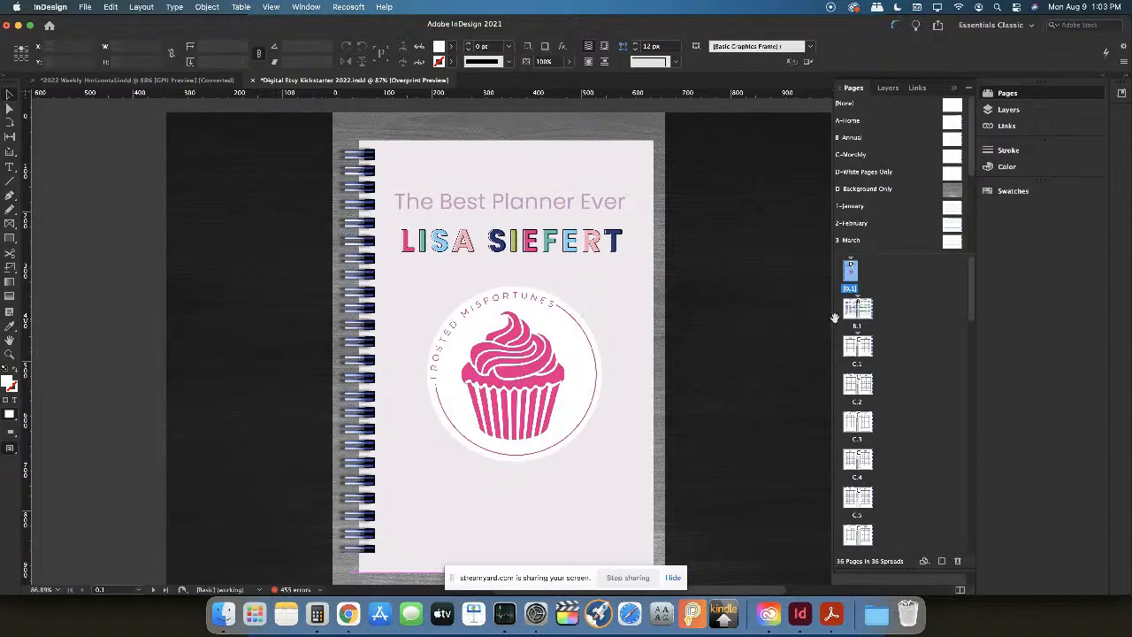
# Open the annual calendar spread B.1 and examine the date text in January 2022's table
pyautogui.doubleClick(857, 310)
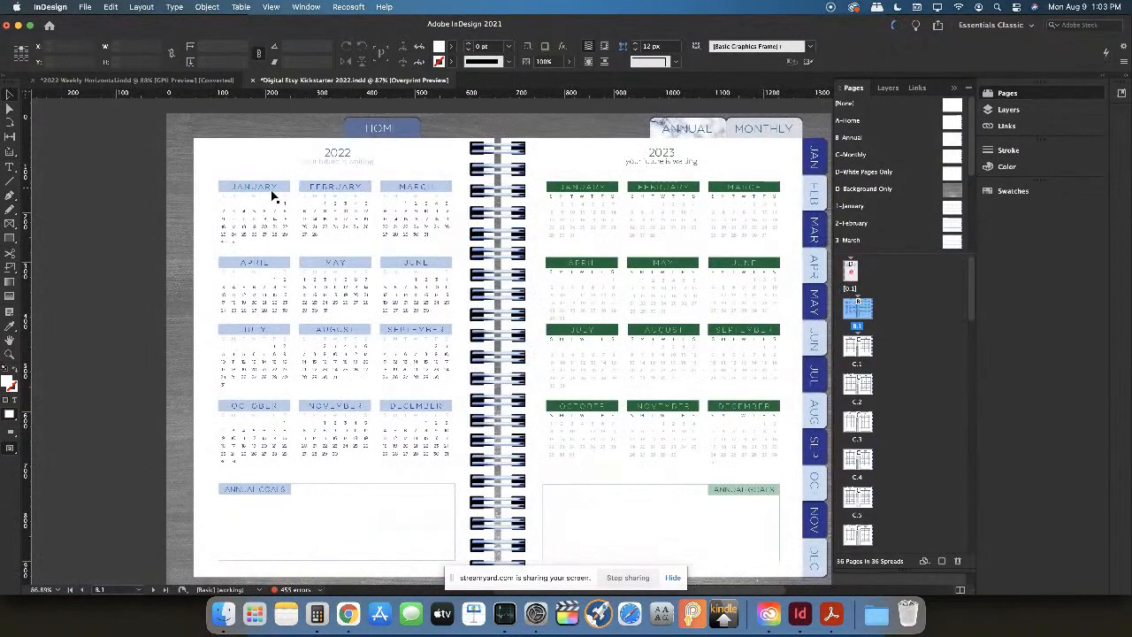
pyautogui.click(255, 237)
pyautogui.doubleClick(333, 210)
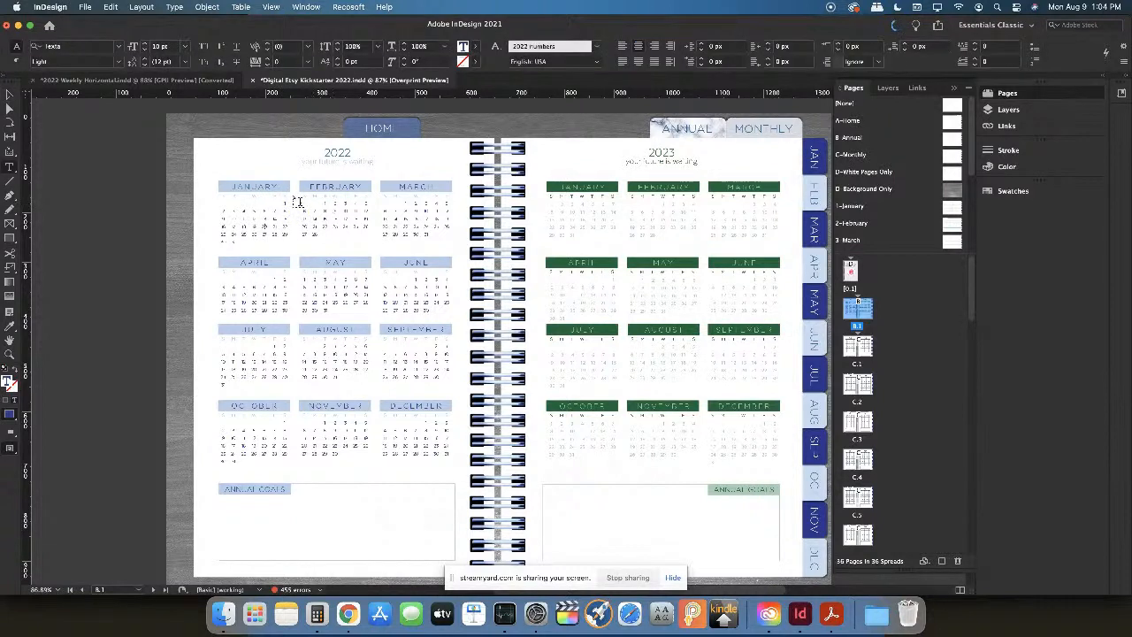
pyautogui.press('Escape')
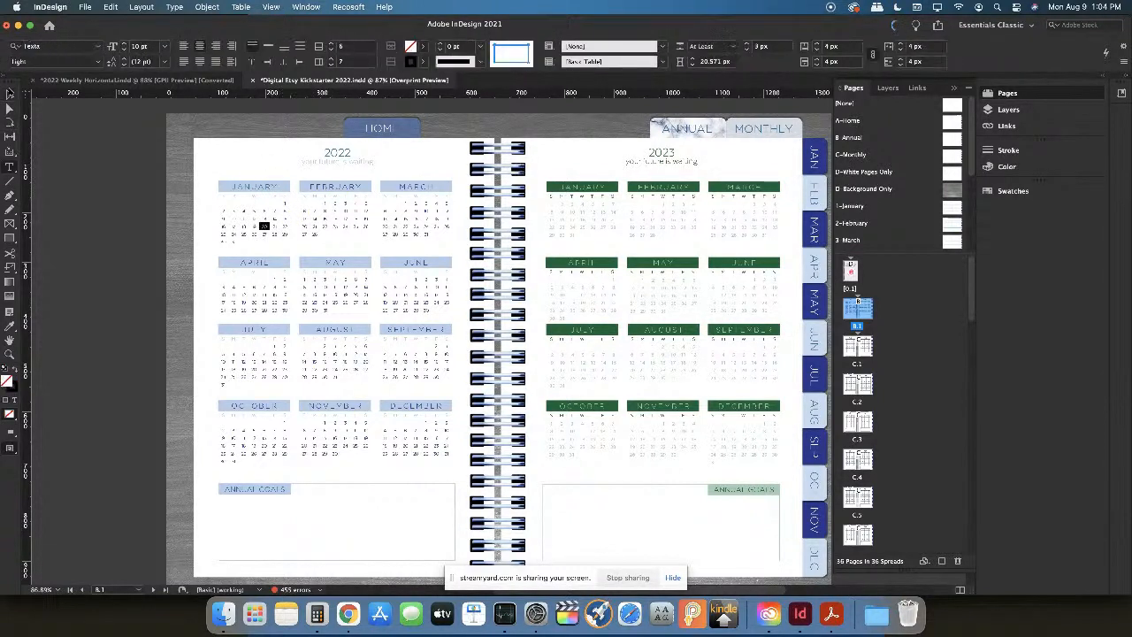
# Delete the 2023 heading, all its month calendars and the Annual Goals box from the annual spread's right page
pyautogui.click(10, 94)
pyautogui.moveTo(564, 149); pyautogui.dragTo(770, 519)
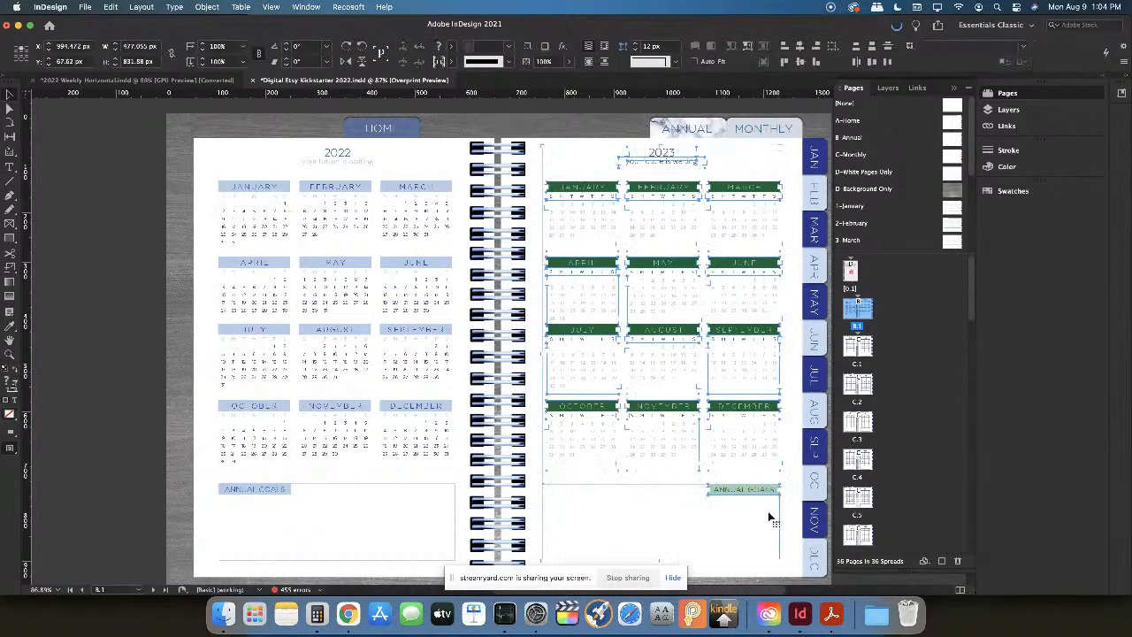
pyautogui.press('BackSpace')
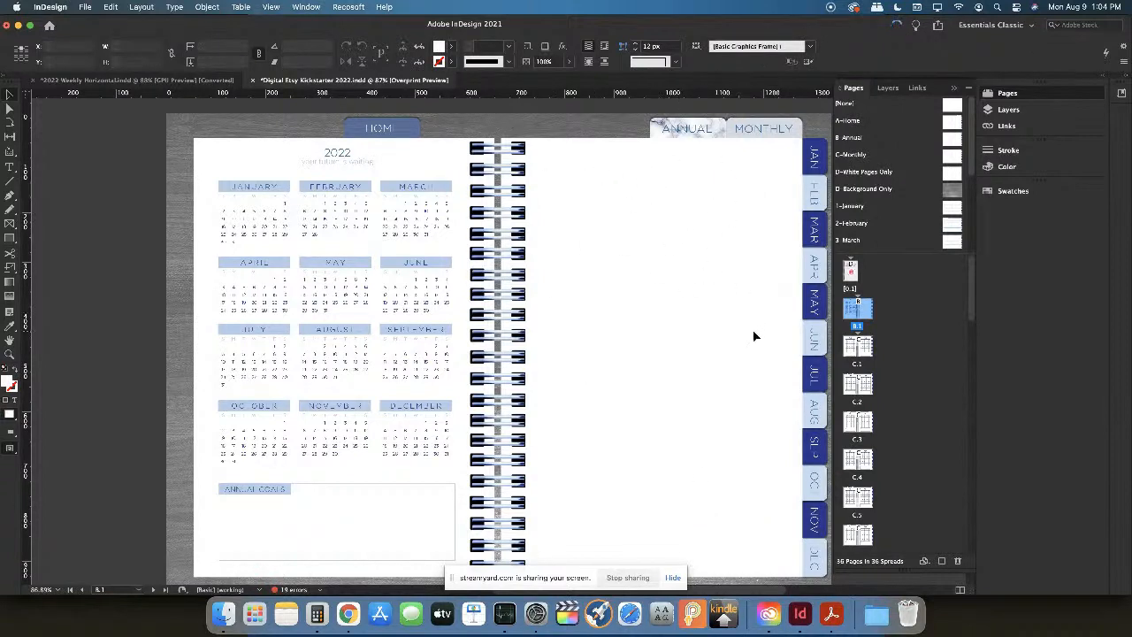
# Open the January–February spread C.1 and reposition February's date 2 text frame within the first calendar week
pyautogui.doubleClick(854, 347)
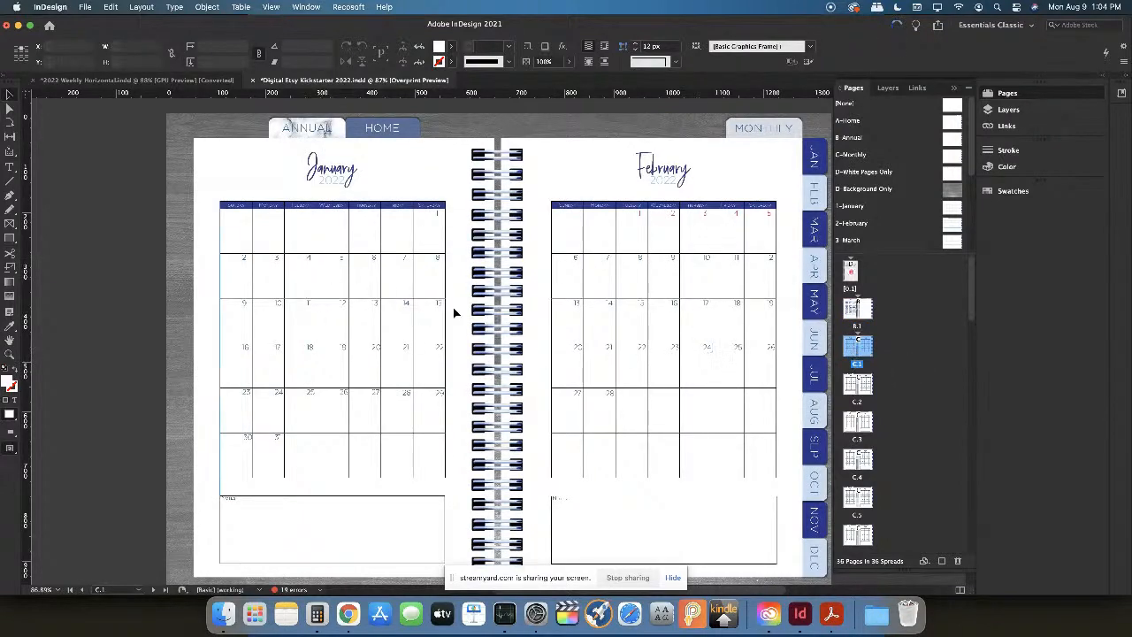
pyautogui.scroll(-1, 454, 312)
pyautogui.click(662, 213)
pyautogui.moveTo(661, 212); pyautogui.dragTo(675, 209)
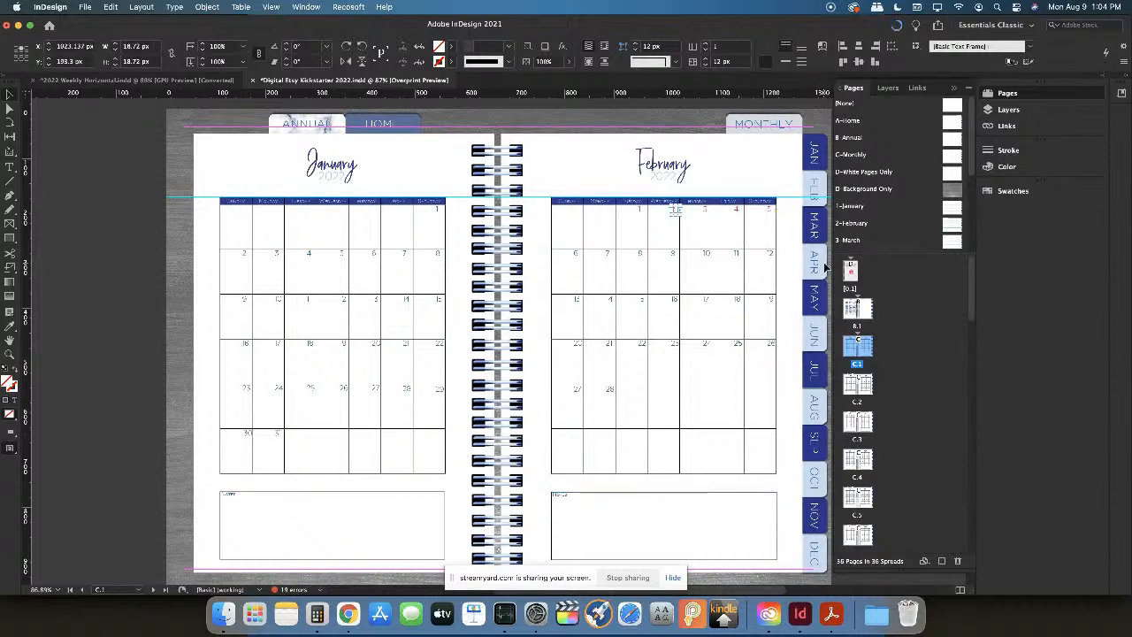
# Browse the March–April and May–June spreads, and select the May title's text frame
pyautogui.doubleClick(857, 383)
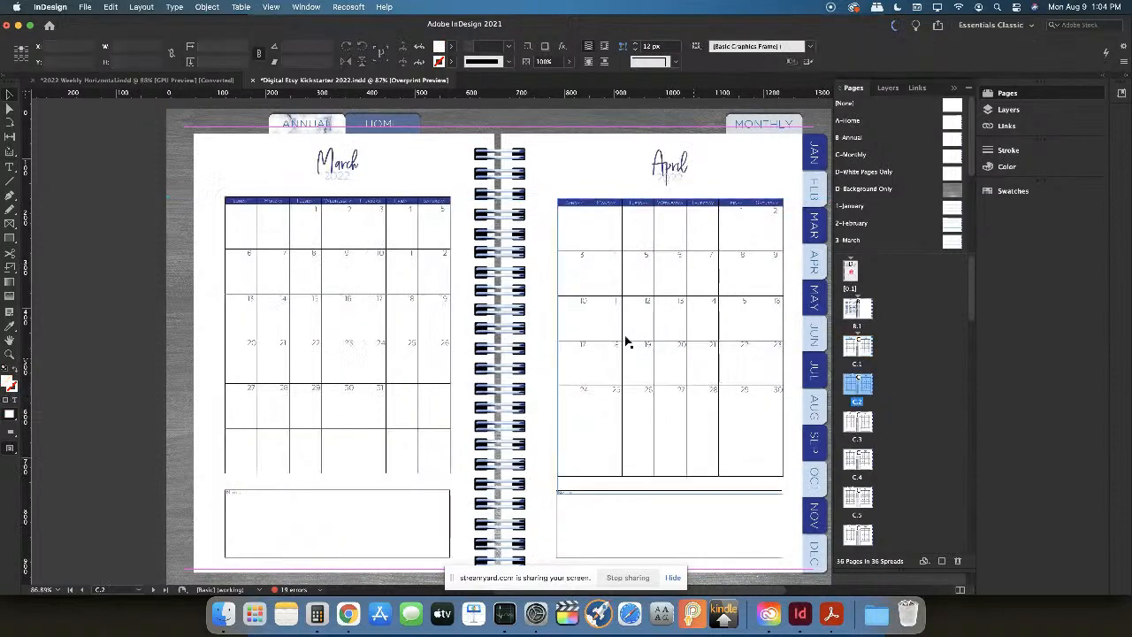
pyautogui.doubleClick(860, 422)
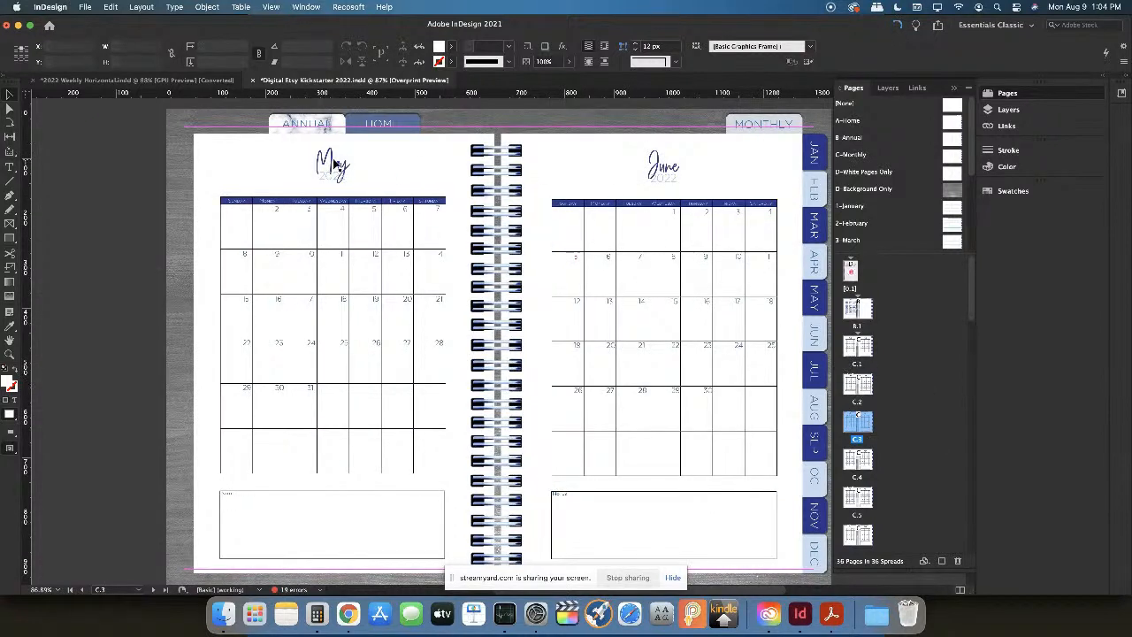
pyautogui.click(337, 171)
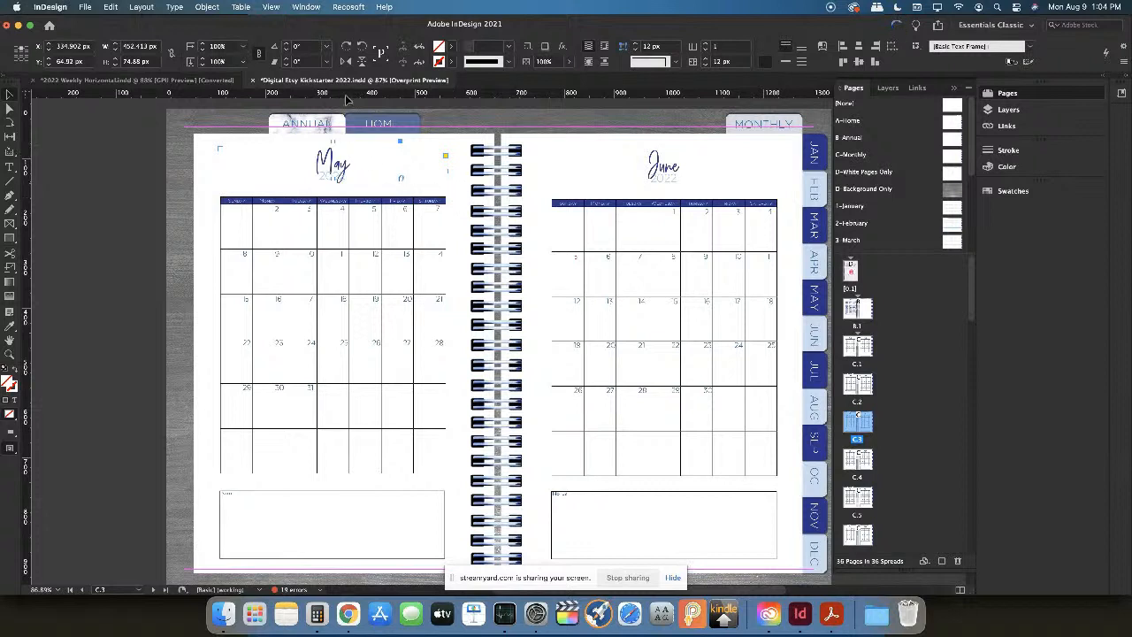
# Open the Think Pink 50 character style used by the month titles for editing and rename it as Poppins 75
pyautogui.click(305, 7)
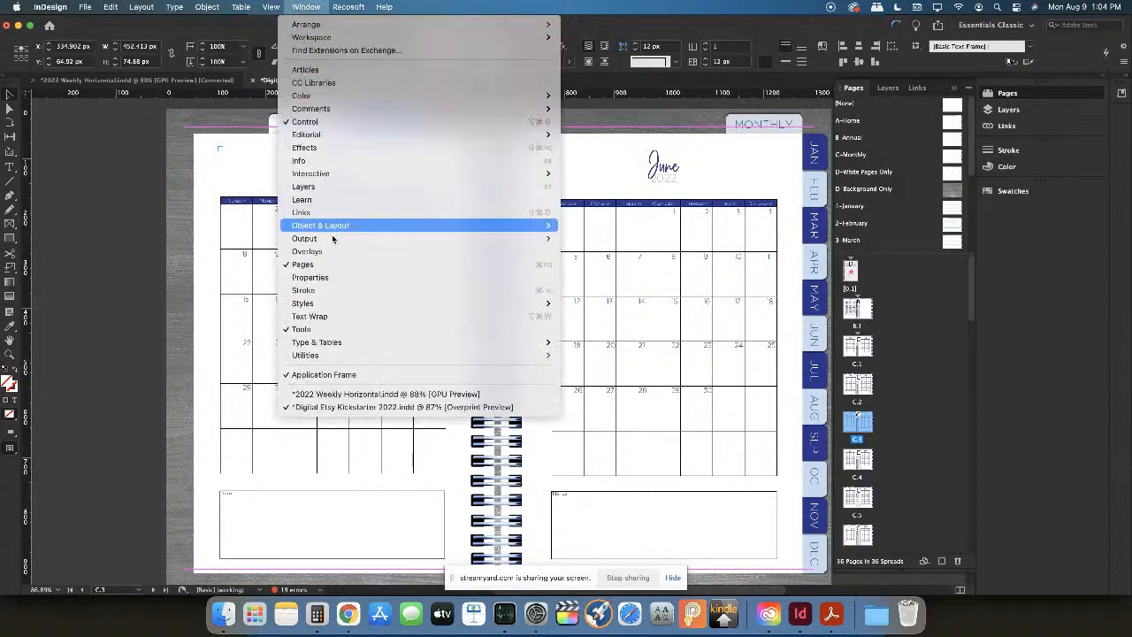
pyautogui.moveTo(336, 304)
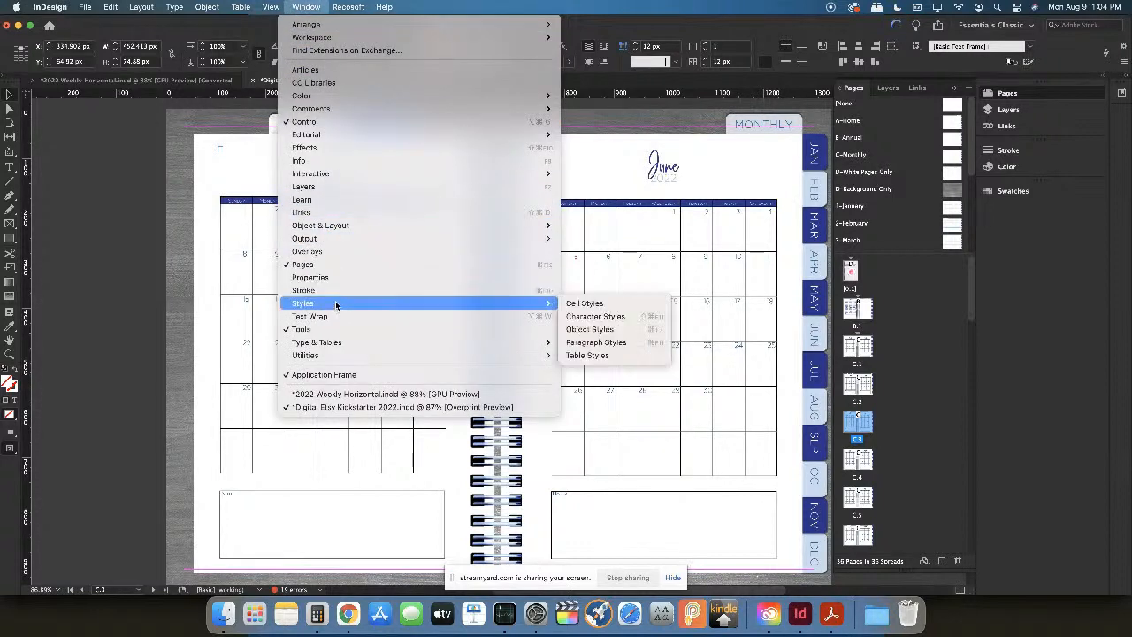
pyautogui.click(617, 315)
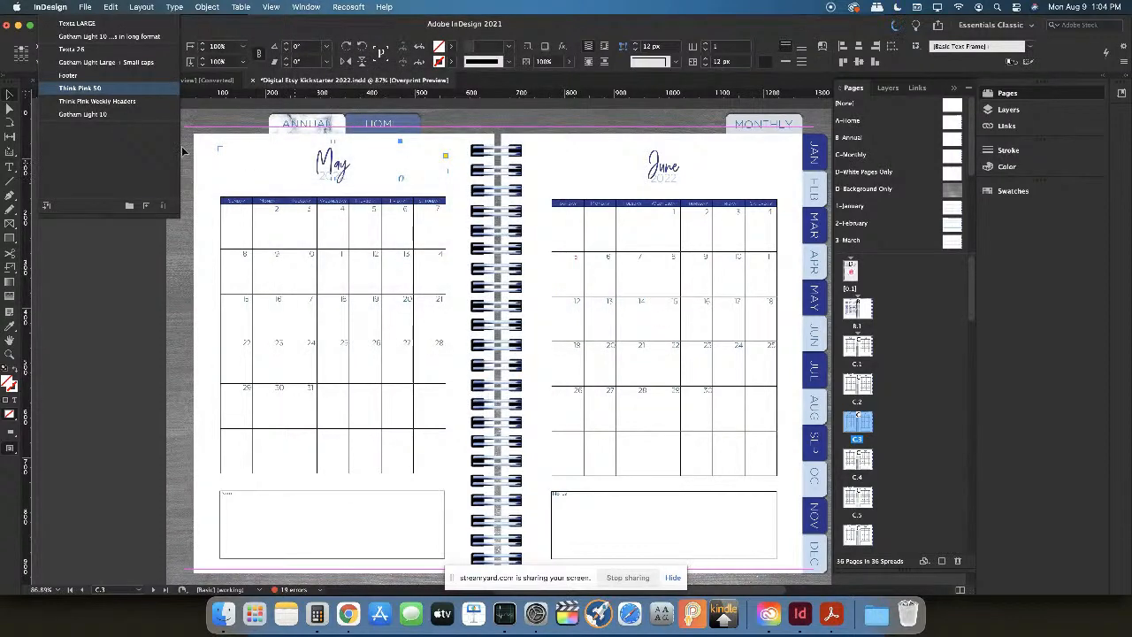
pyautogui.doubleClick(113, 89)
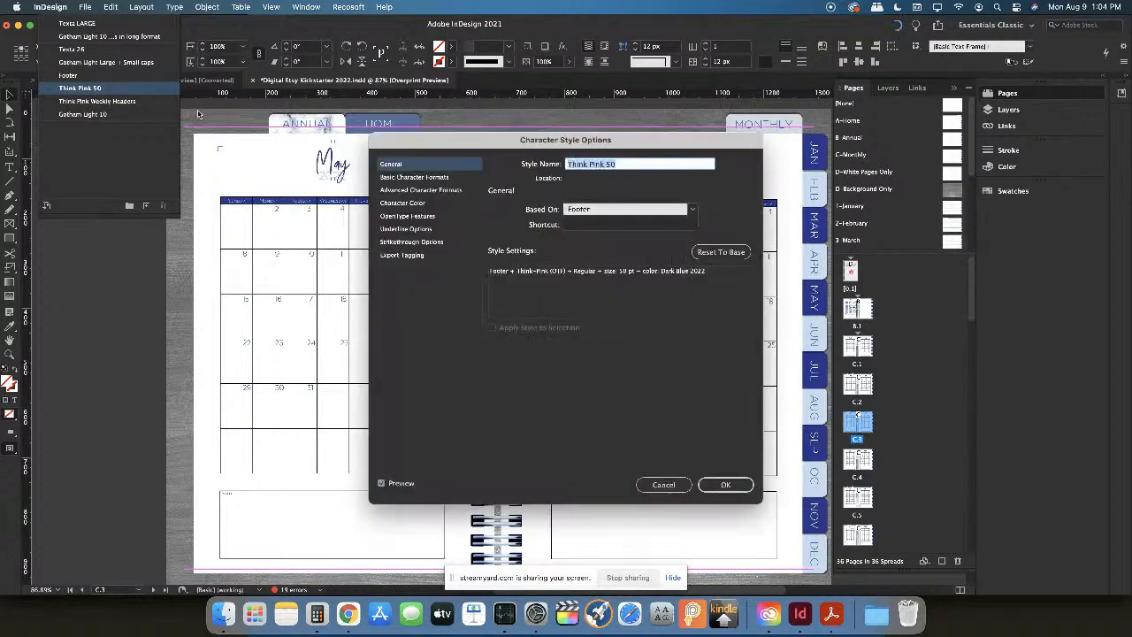
pyautogui.moveTo(707, 147); pyautogui.dragTo(682, 222)
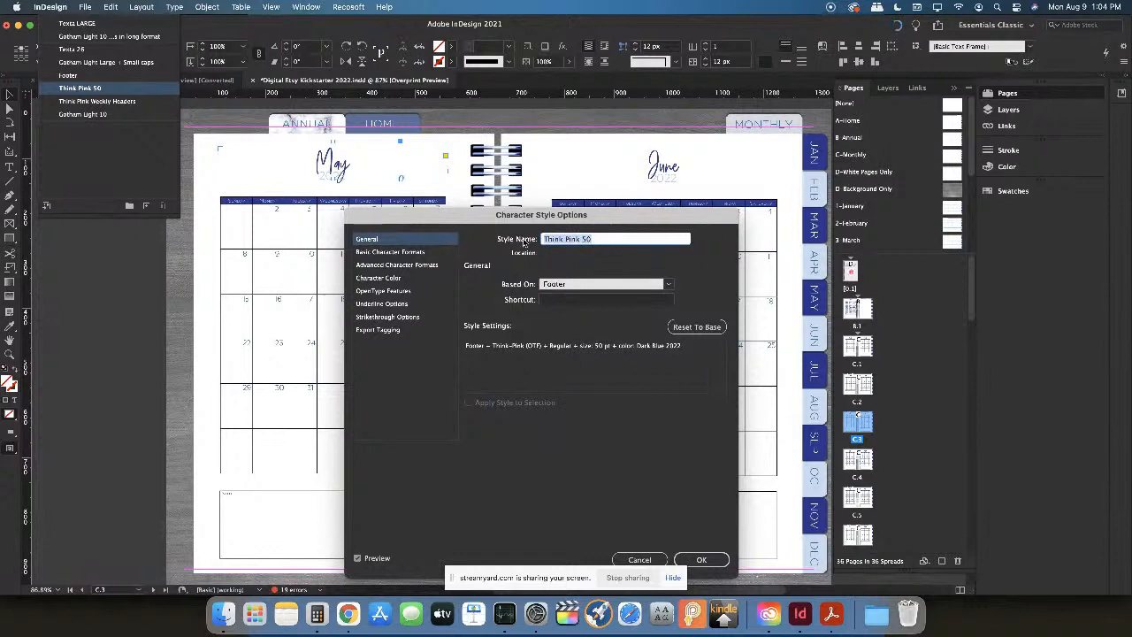
pyautogui.write('Poppins 75')
# Set the month title style's font family to Poppins in its basic character formats
pyautogui.click(363, 255)
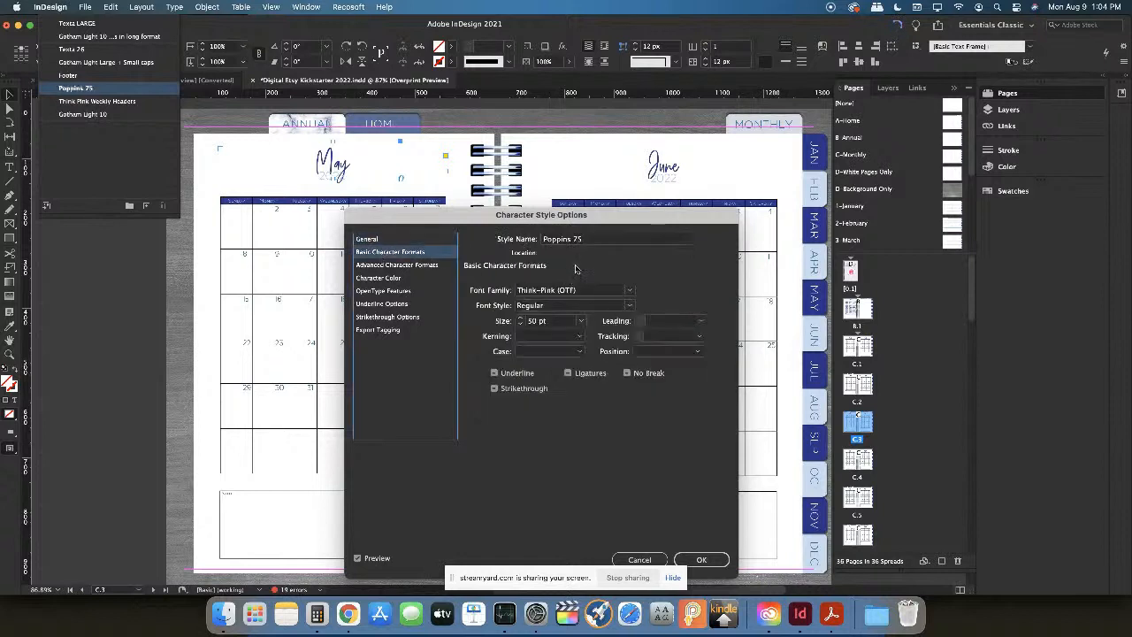
pyautogui.click(605, 291)
pyautogui.click(629, 291)
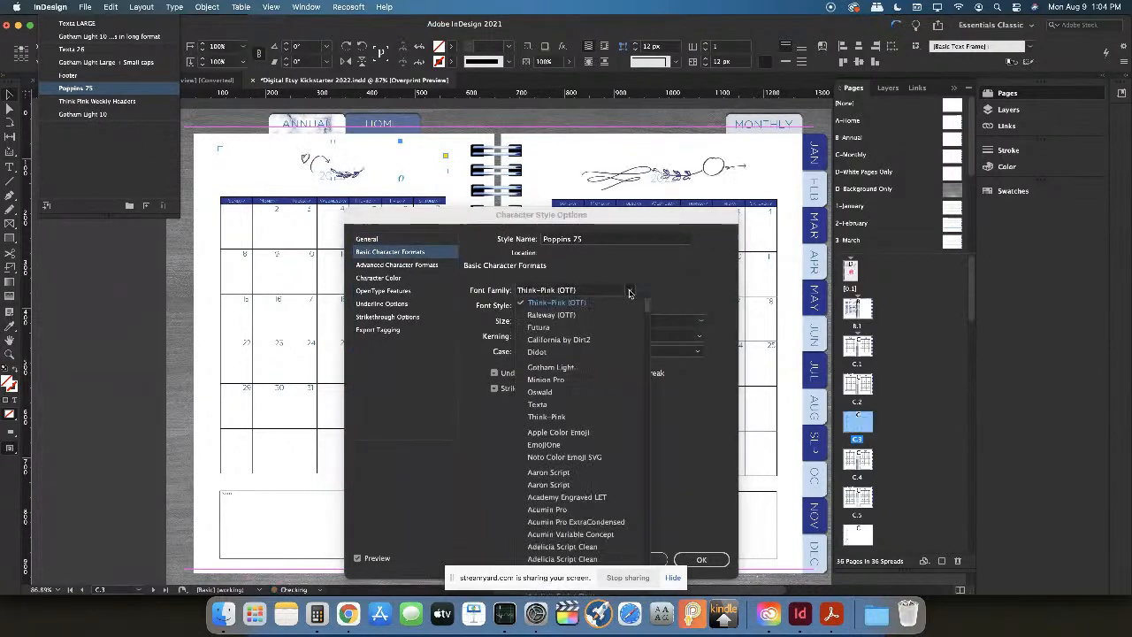
pyautogui.scroll(-20, 591, 363)
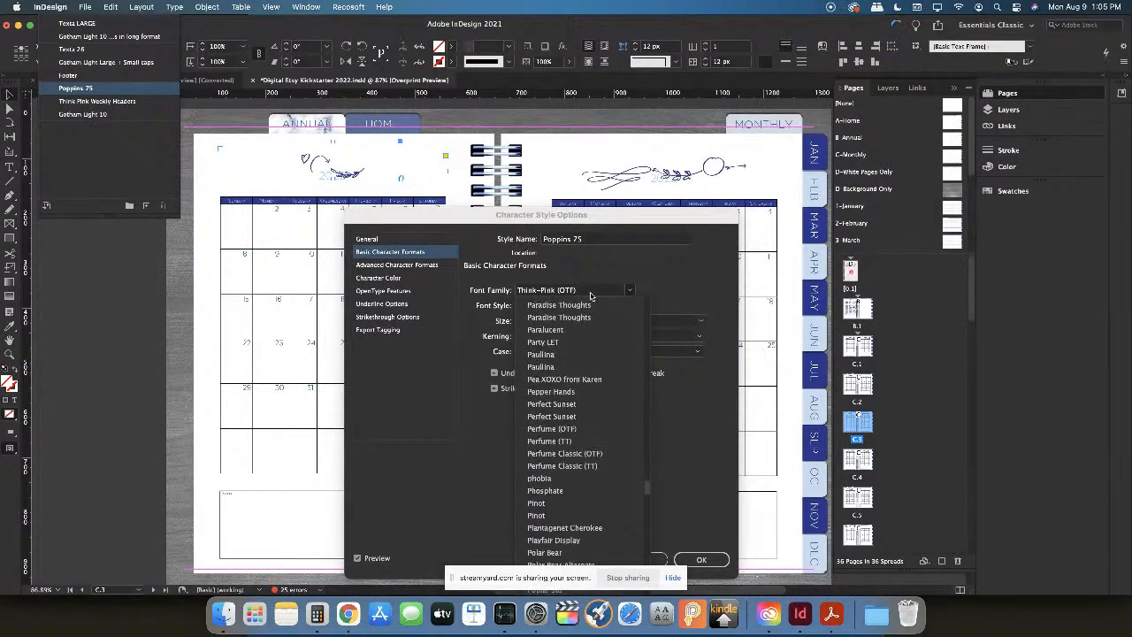
pyautogui.scroll(-6, 581, 388)
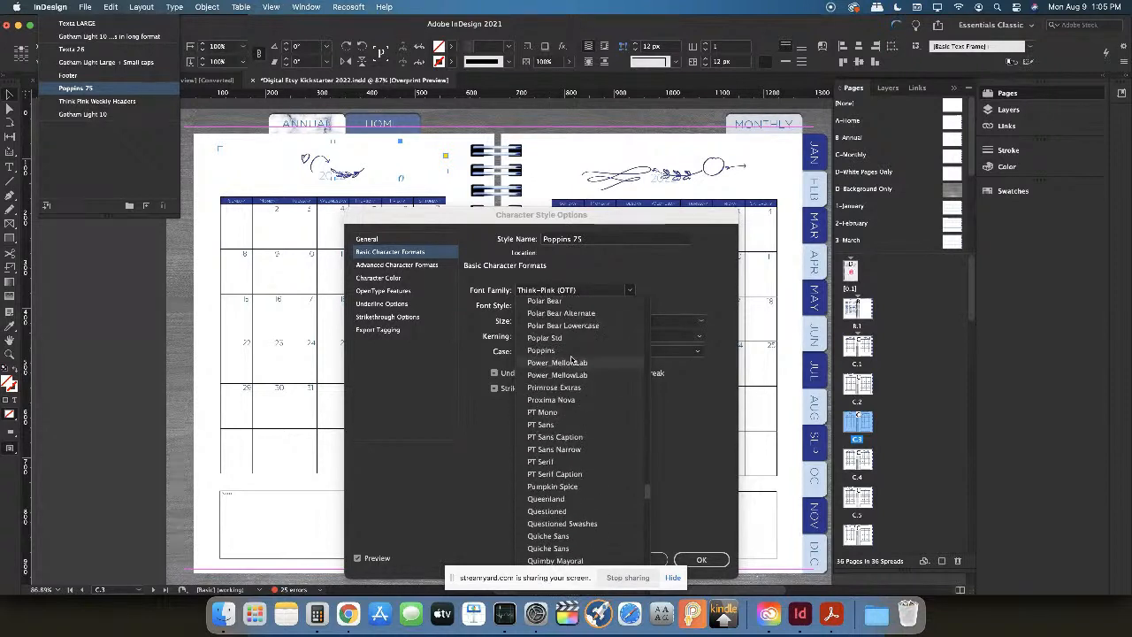
pyautogui.click(553, 351)
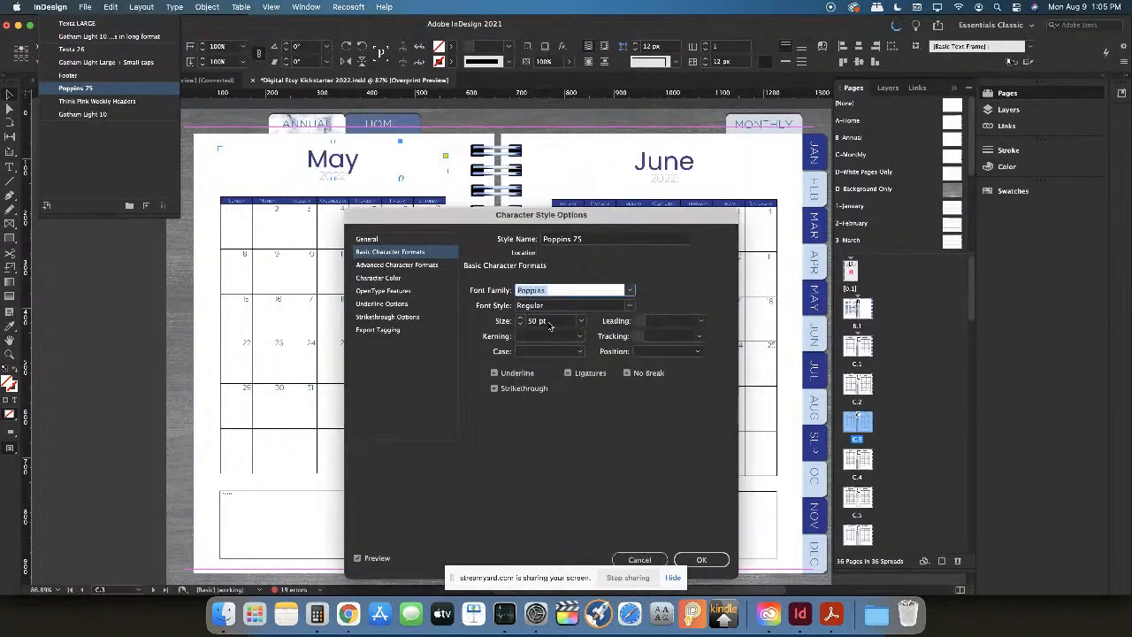
# Set the month title style's size to 55 pt after trying 75 pt, and rename the style as Poppins 55
pyautogui.moveTo(548, 320); pyautogui.dragTo(528, 320)
pyautogui.write('75')
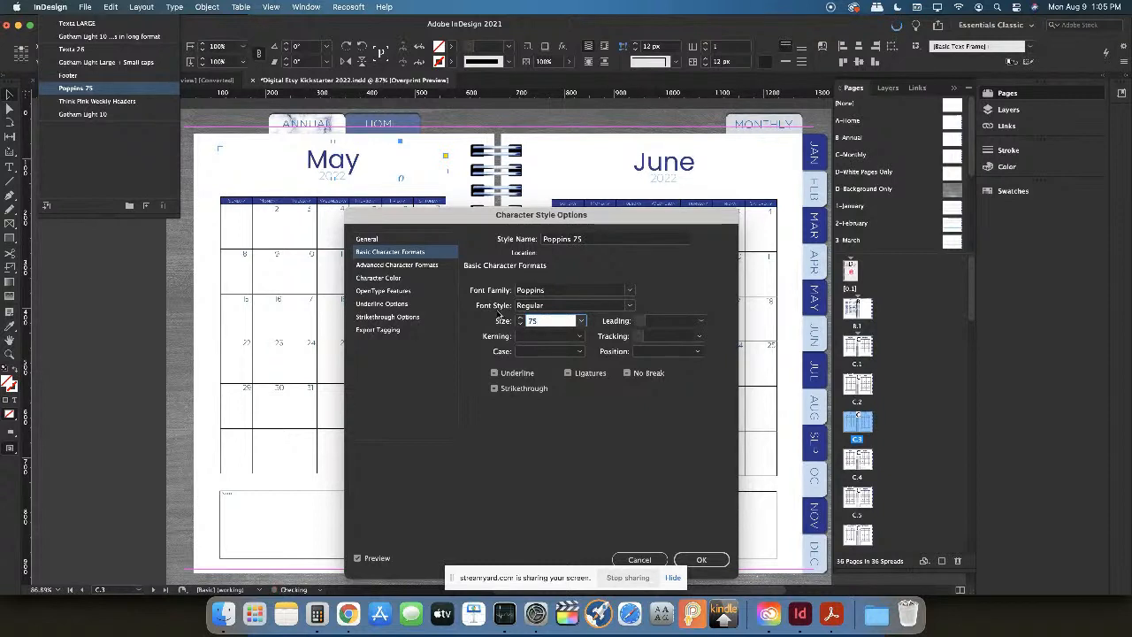
pyautogui.press('Tab')
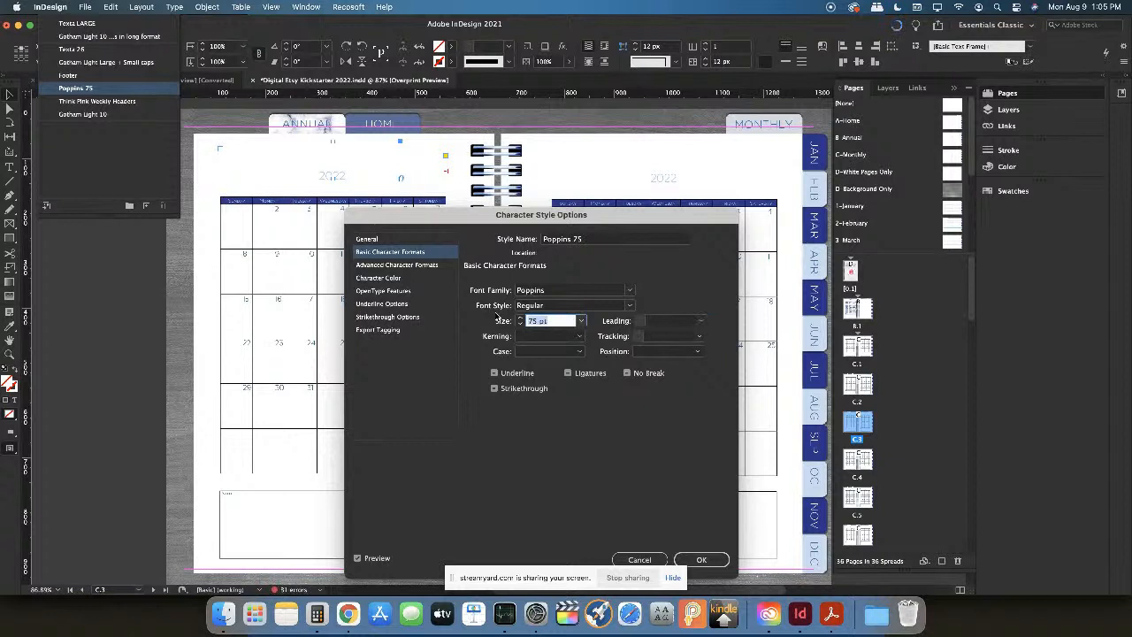
pyautogui.write('55')
pyautogui.press('Tab')
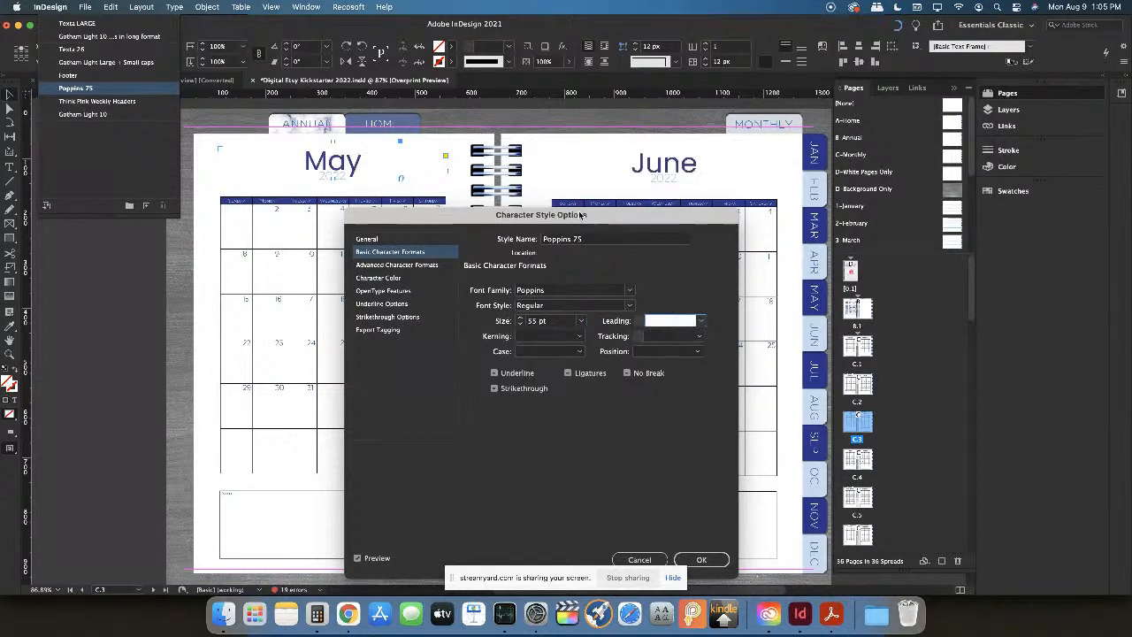
pyautogui.click(595, 239)
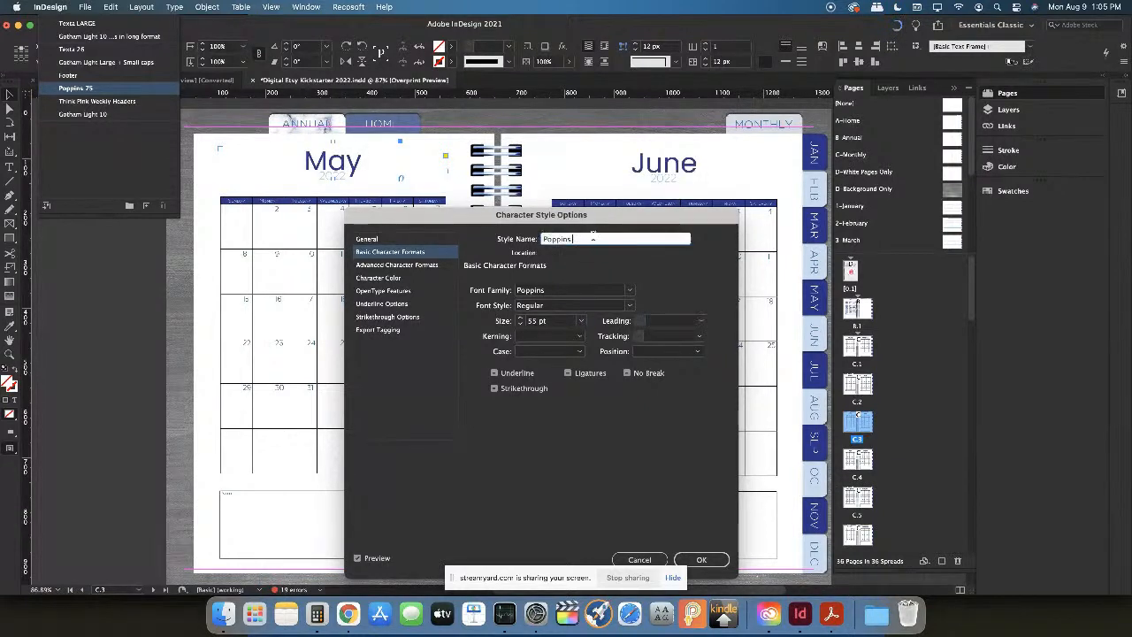
# Set the month title style's character colour to the magenta swatch C=0 M=100 Y=0 K=0 and apply the style changes
pyautogui.click(413, 280)
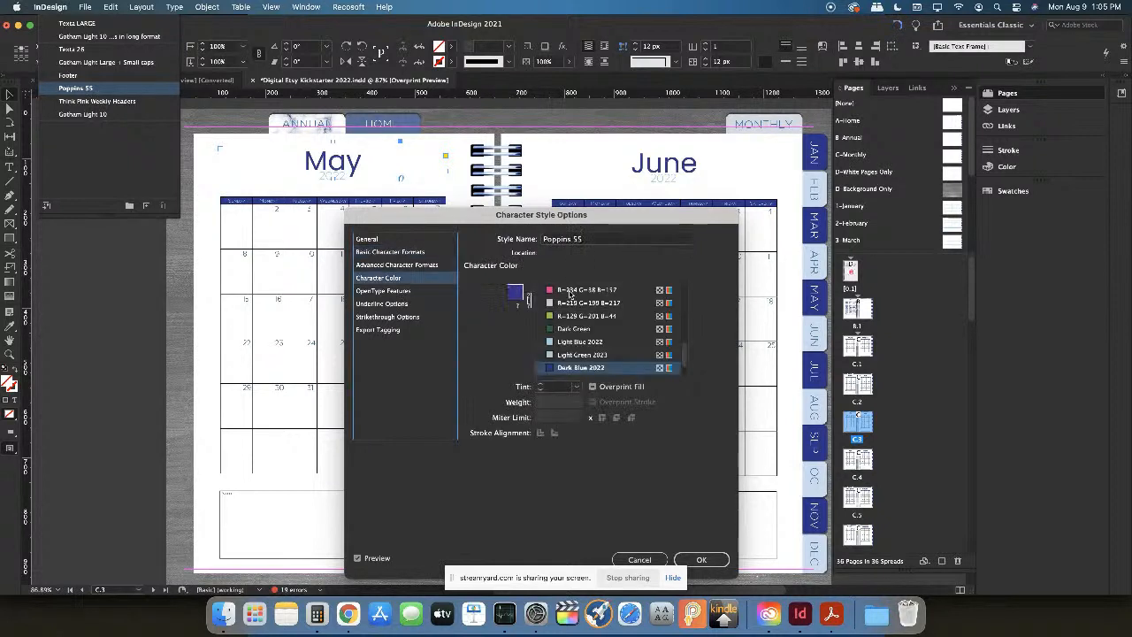
pyautogui.scroll(5, 631, 351)
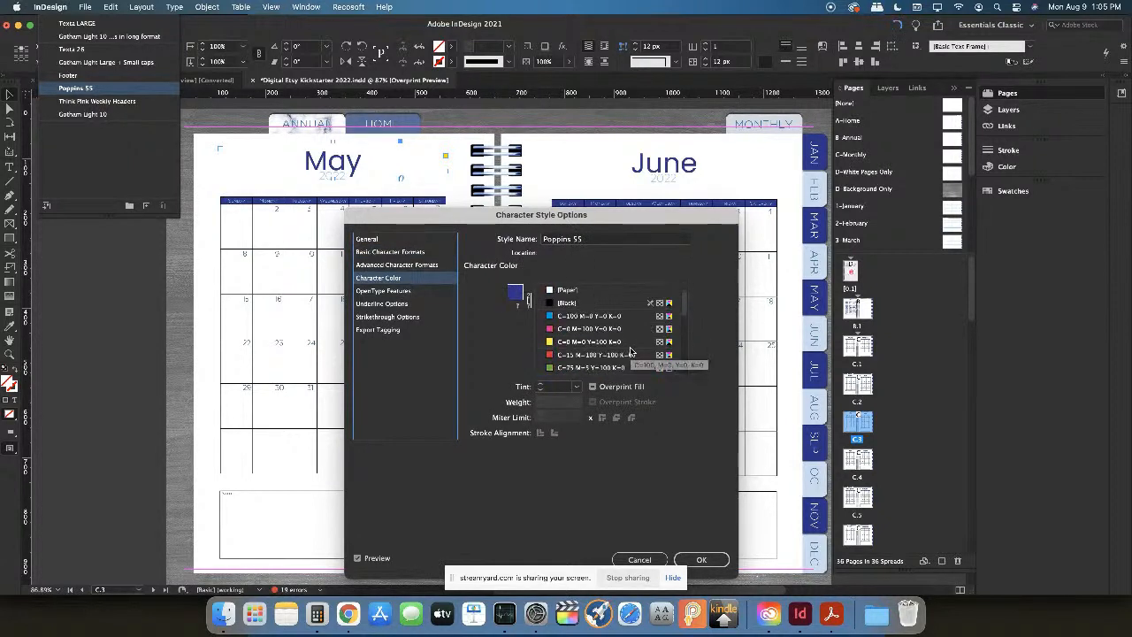
pyautogui.scroll(1, 631, 351)
pyautogui.click(631, 354)
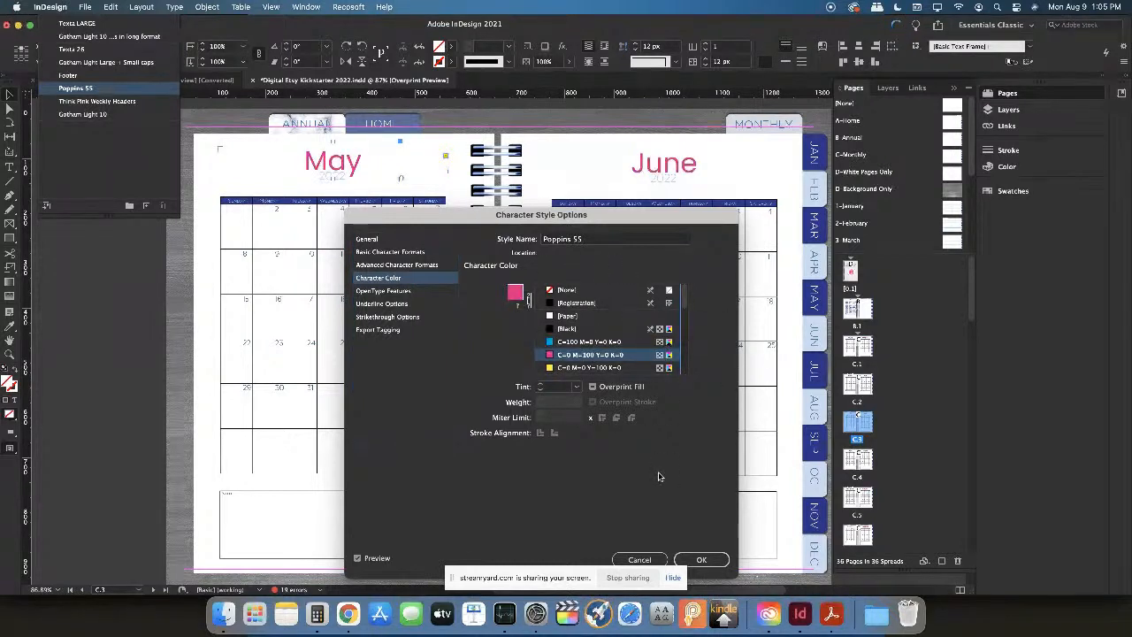
pyautogui.click(702, 560)
# Open the November–December spread C.6 and rename the Texta 26 character style of the year below November as moonstone 20
pyautogui.click(860, 472)
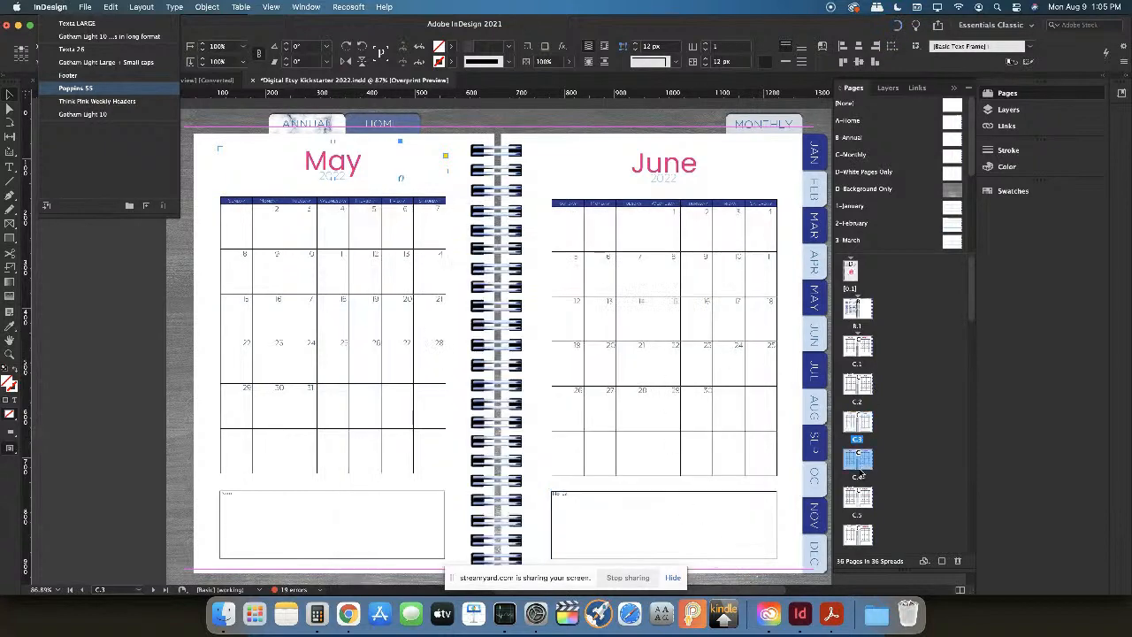
pyautogui.doubleClick(861, 501)
pyautogui.doubleClick(865, 533)
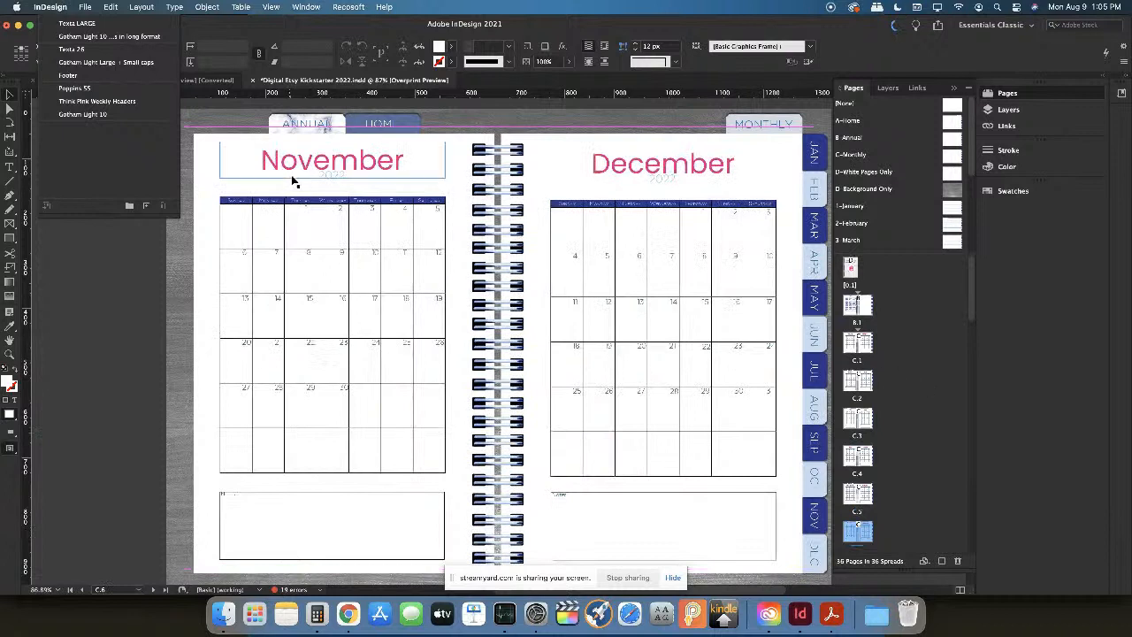
pyautogui.click(345, 179)
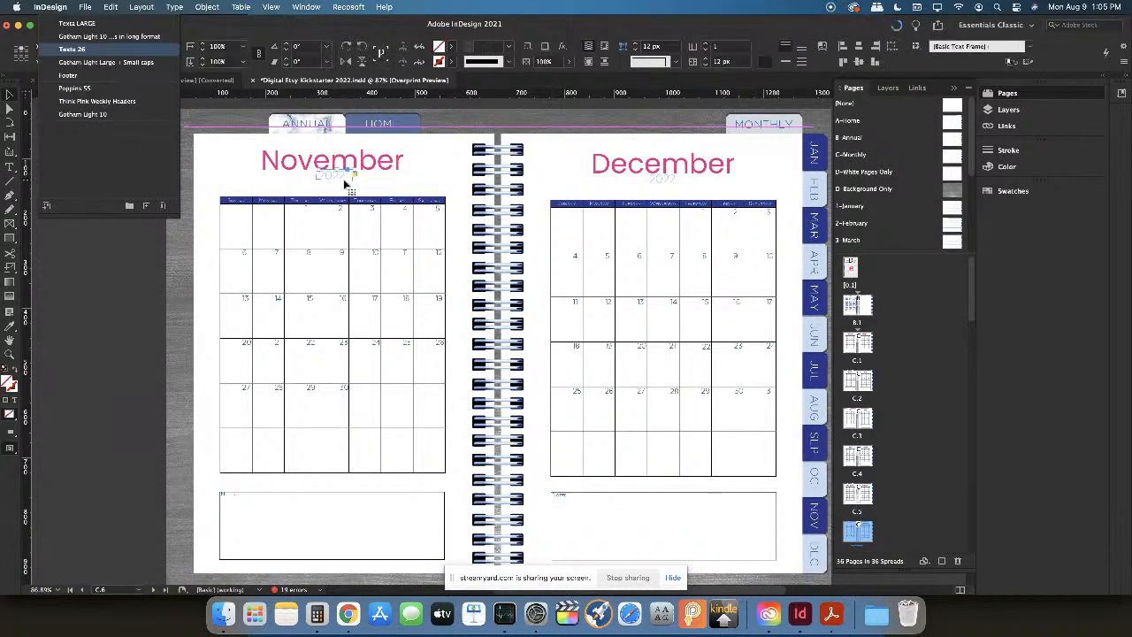
pyautogui.doubleClick(86, 57)
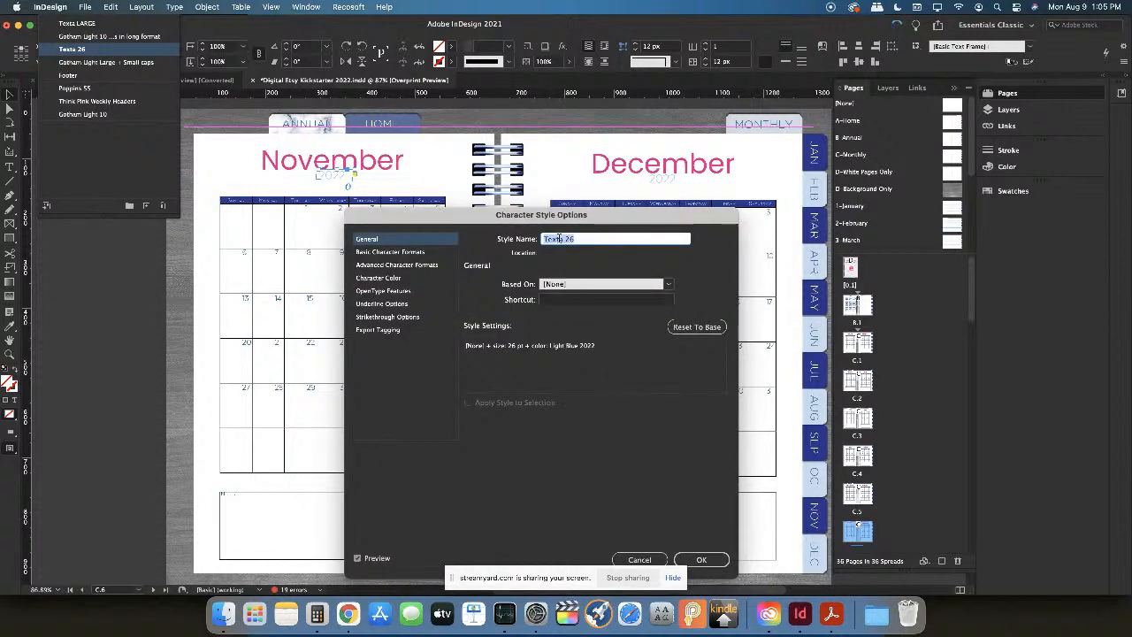
pyautogui.write('moonstone 20')
# Set the year text style's font family to Moonstone and its size to 20 pt
pyautogui.click(391, 253)
pyautogui.click(611, 291)
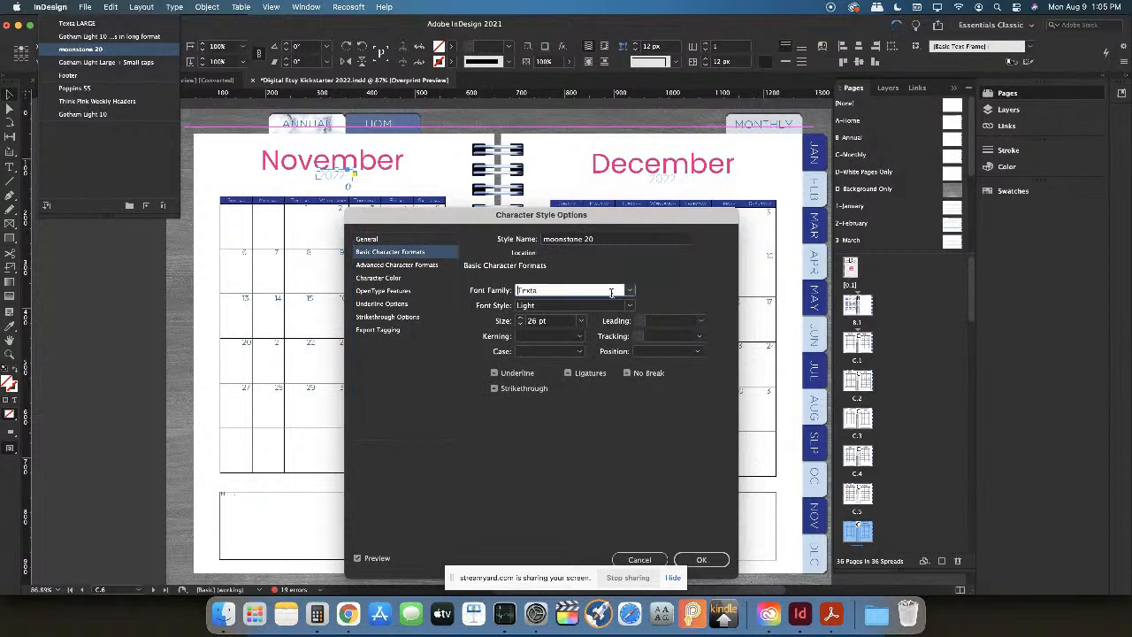
pyautogui.click(629, 291)
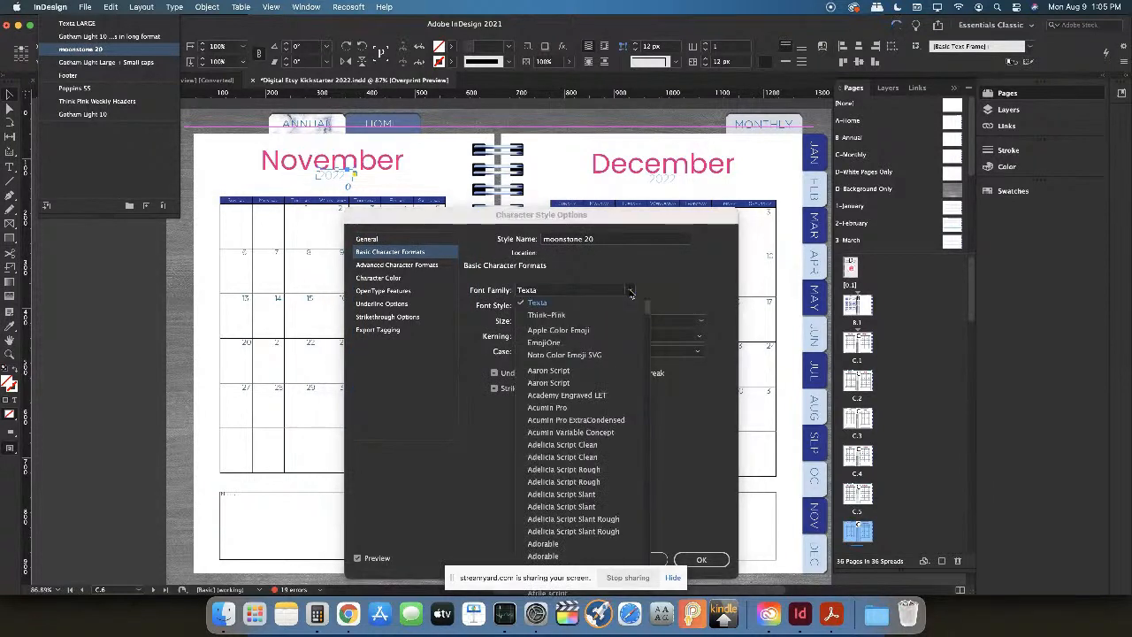
pyautogui.click(620, 302)
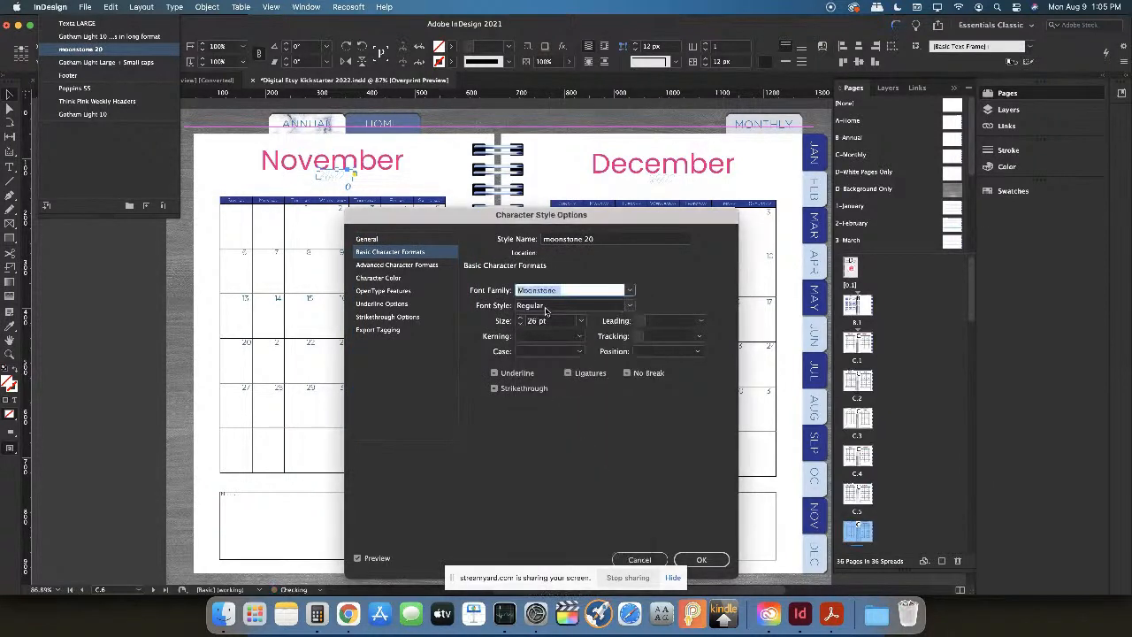
pyautogui.moveTo(556, 325); pyautogui.dragTo(520, 322)
pyautogui.write('20')
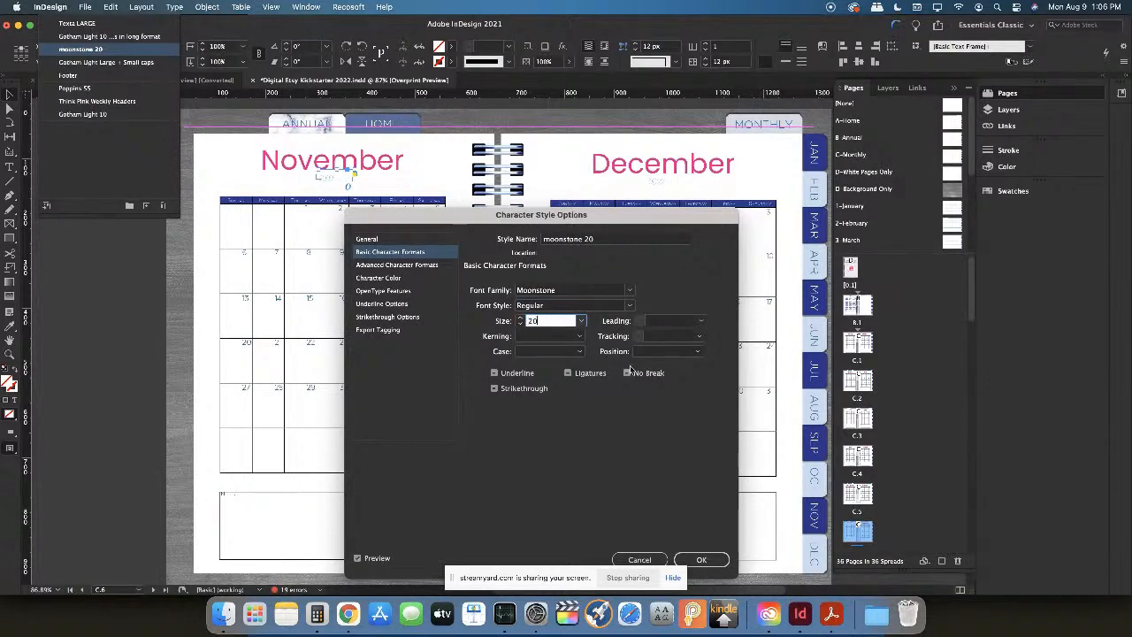
# Colour the year text style with the cyan swatch C=100 M=0 Y=0 K=0 after trying R=234 G=38 B=157, and apply the changes
pyautogui.click(400, 277)
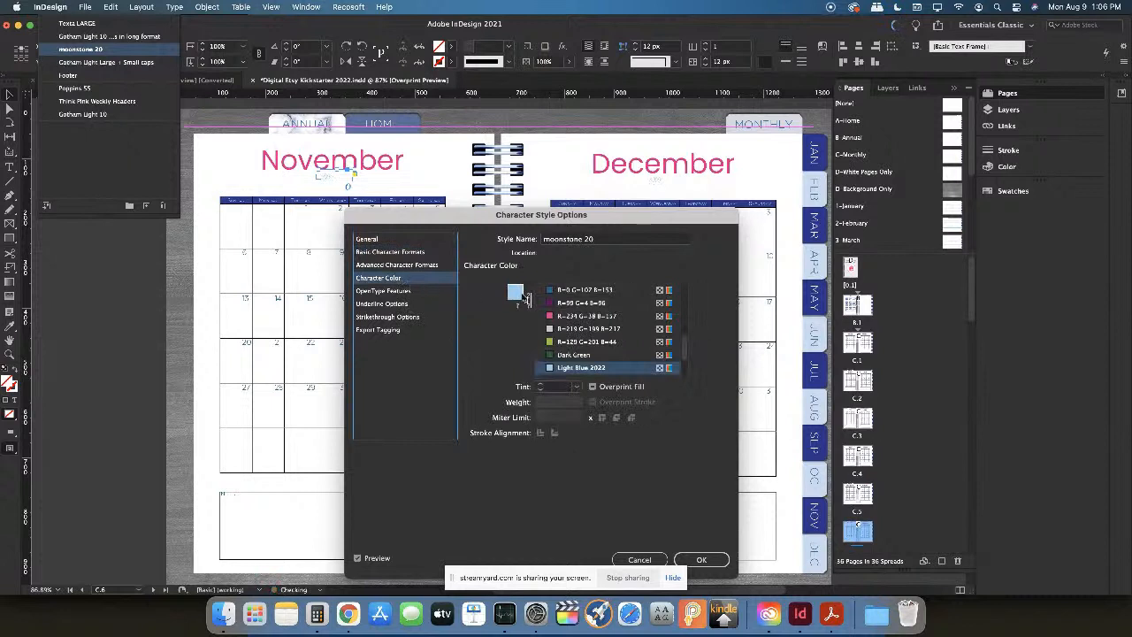
pyautogui.click(595, 317)
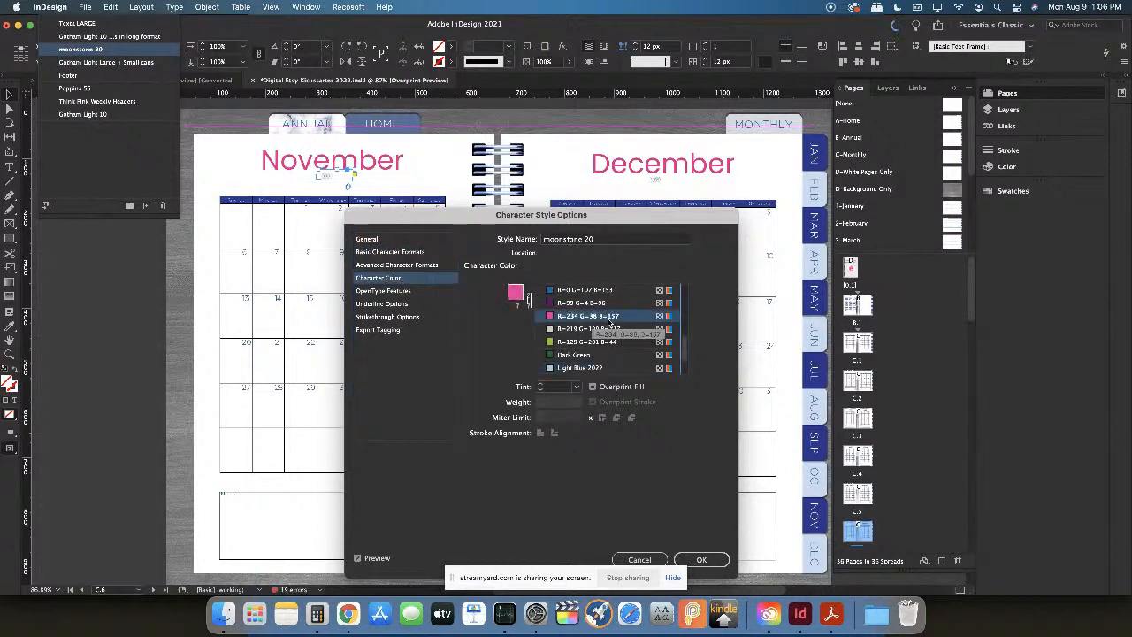
pyautogui.scroll(5, 605, 350)
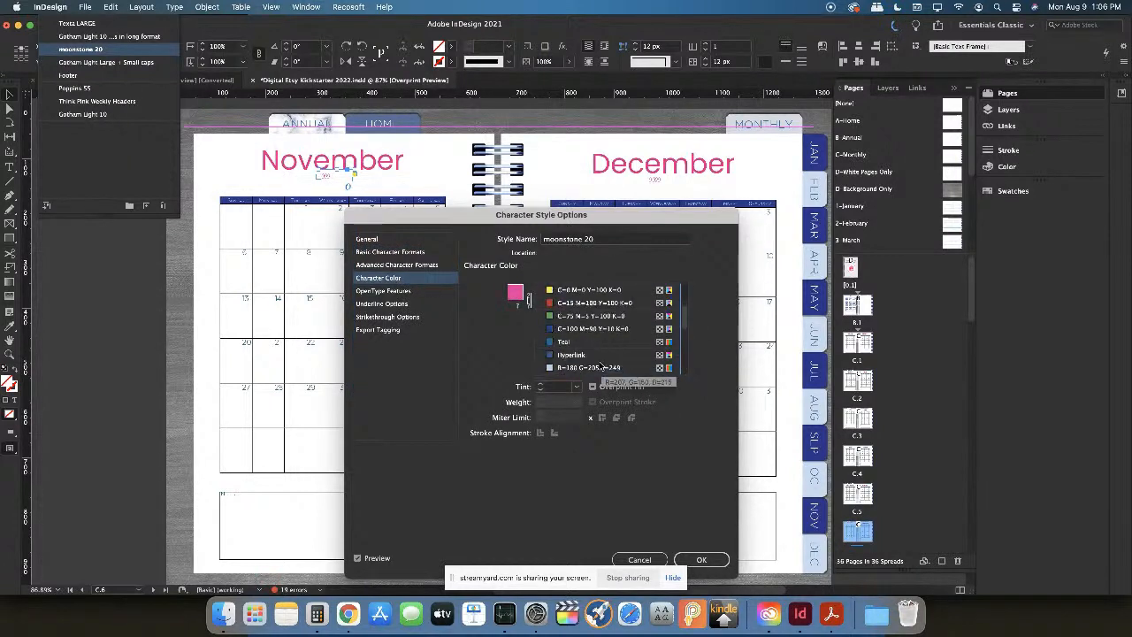
pyautogui.scroll(3, 601, 366)
pyautogui.scroll(-1, 576, 351)
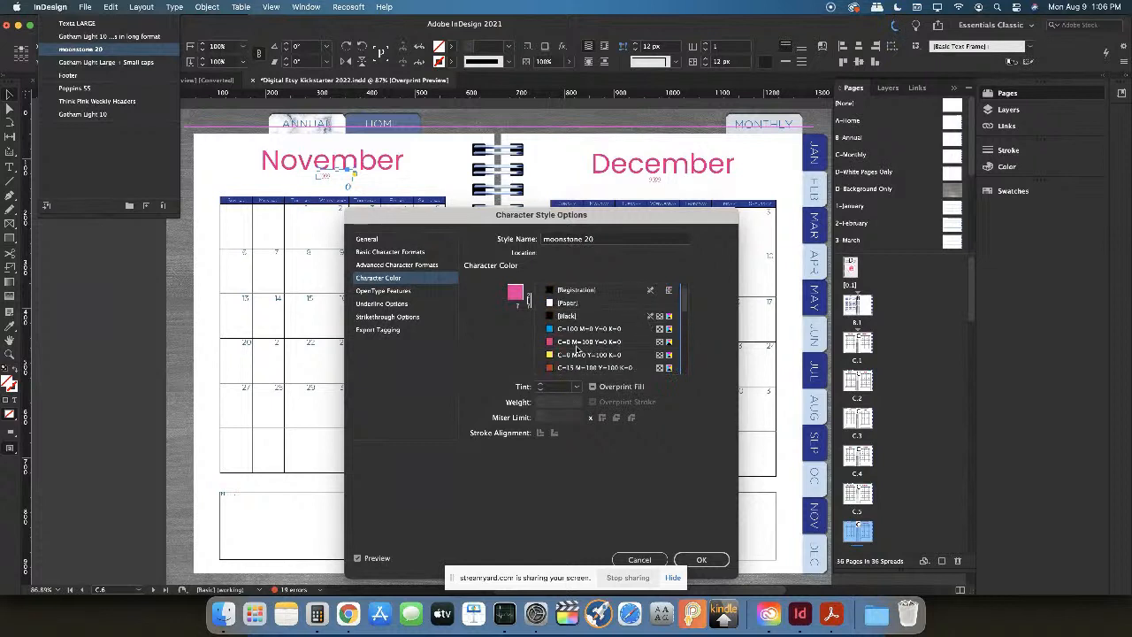
pyautogui.click(584, 330)
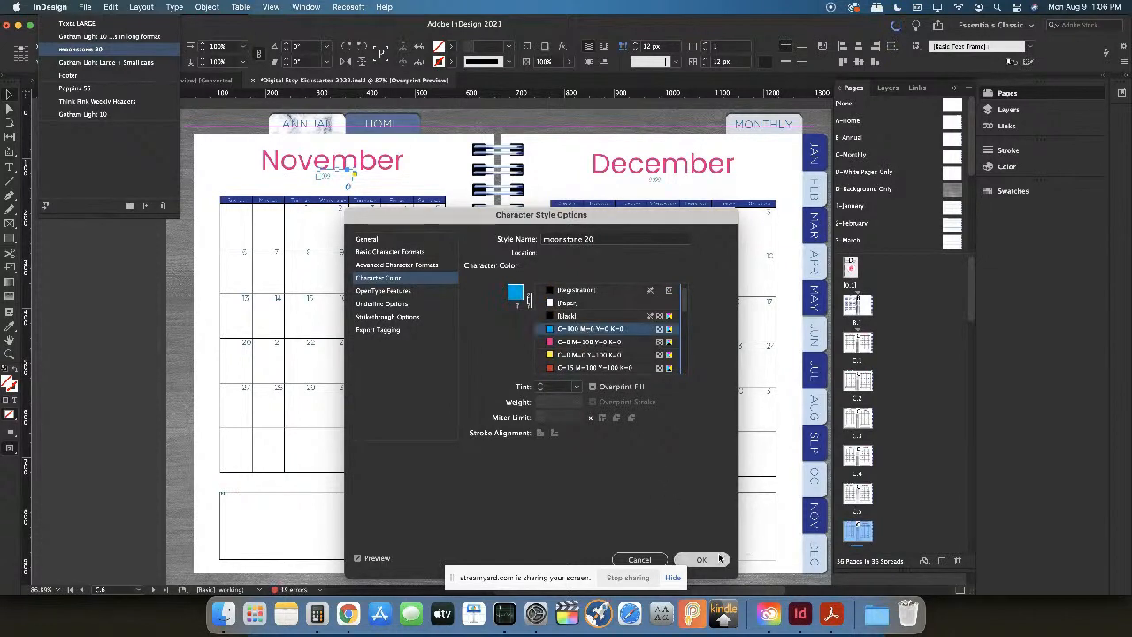
pyautogui.click(701, 560)
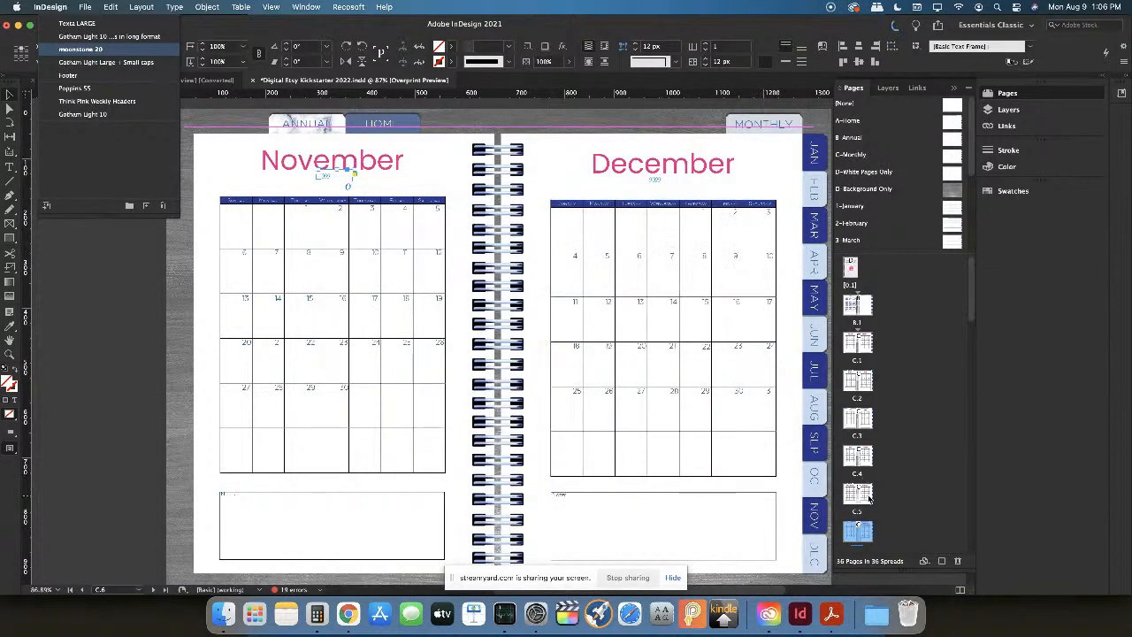
# Review the restyled titles and years on the monthly spreads from C.5 back to the March–April spread C.2
pyautogui.doubleClick(867, 494)
pyautogui.doubleClick(867, 453)
pyautogui.doubleClick(864, 418)
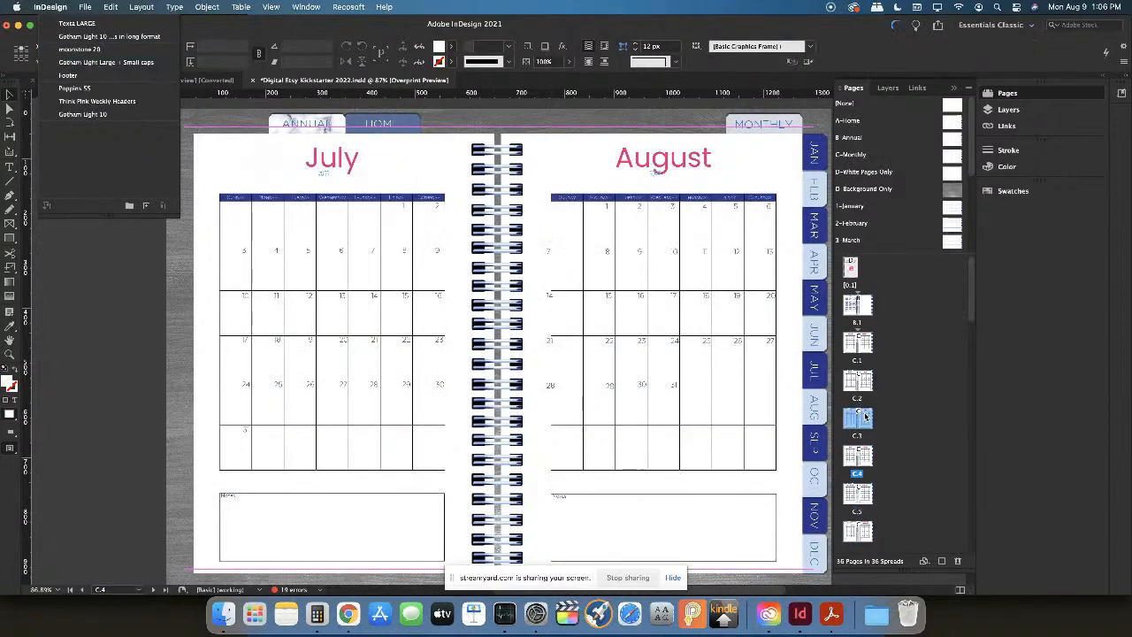
pyautogui.doubleClick(857, 381)
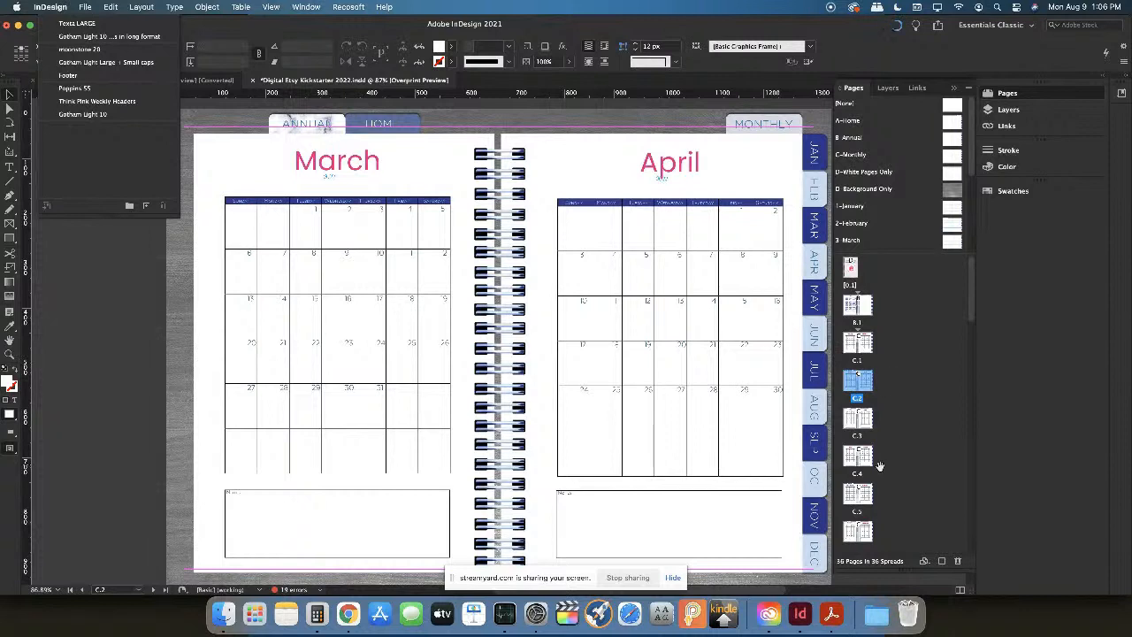
# Open the first weekly spread, 1.1
pyautogui.scroll(-3, 880, 482)
pyautogui.scroll(-1, 878, 500)
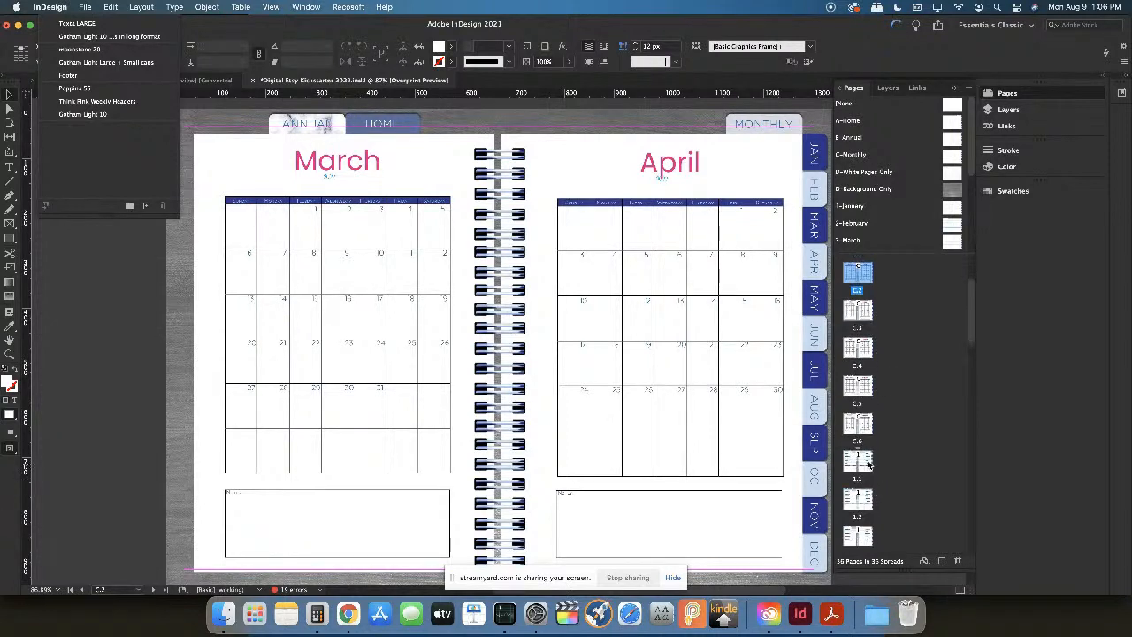
pyautogui.doubleClick(869, 466)
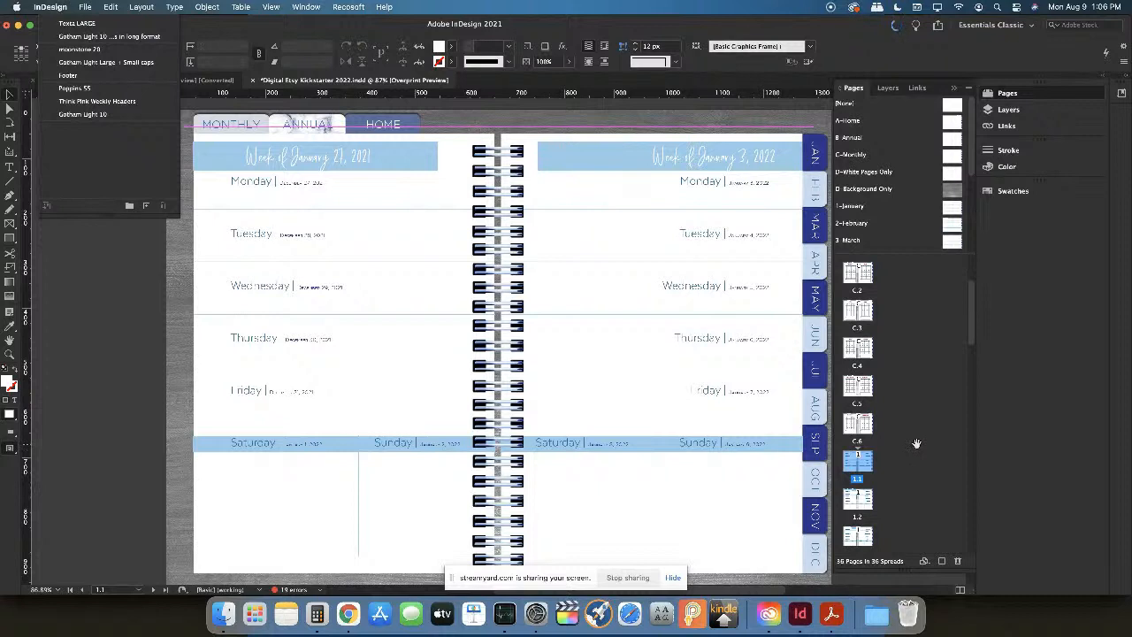
# Inspect which character styles the week header, the Monday label and its date use on weekly spread 1.1
pyautogui.click(325, 157)
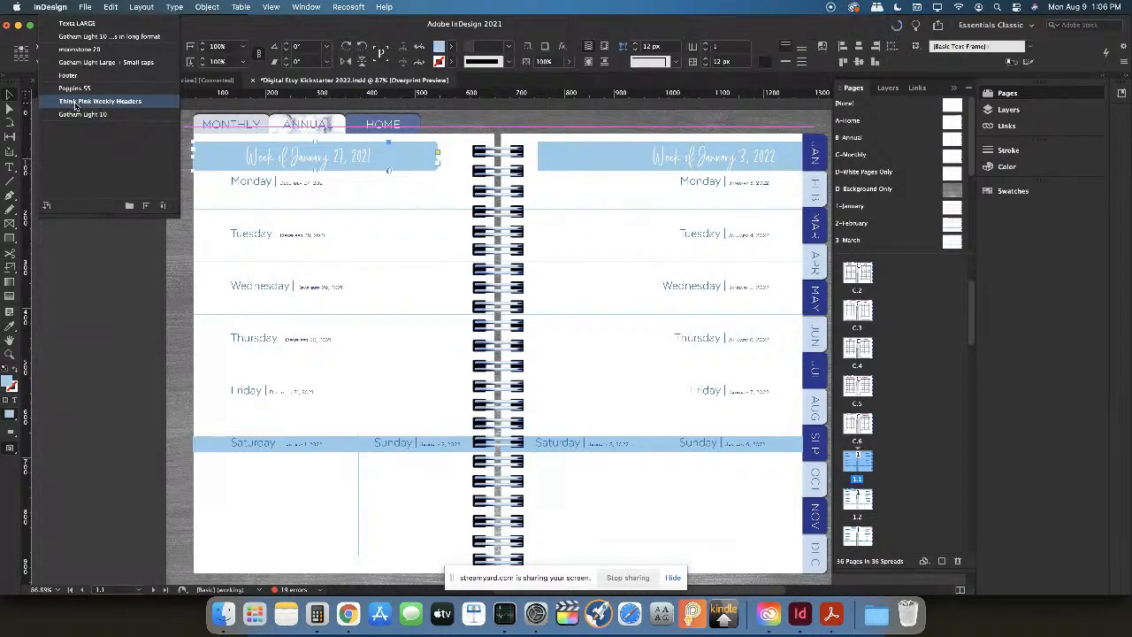
pyautogui.click(299, 181)
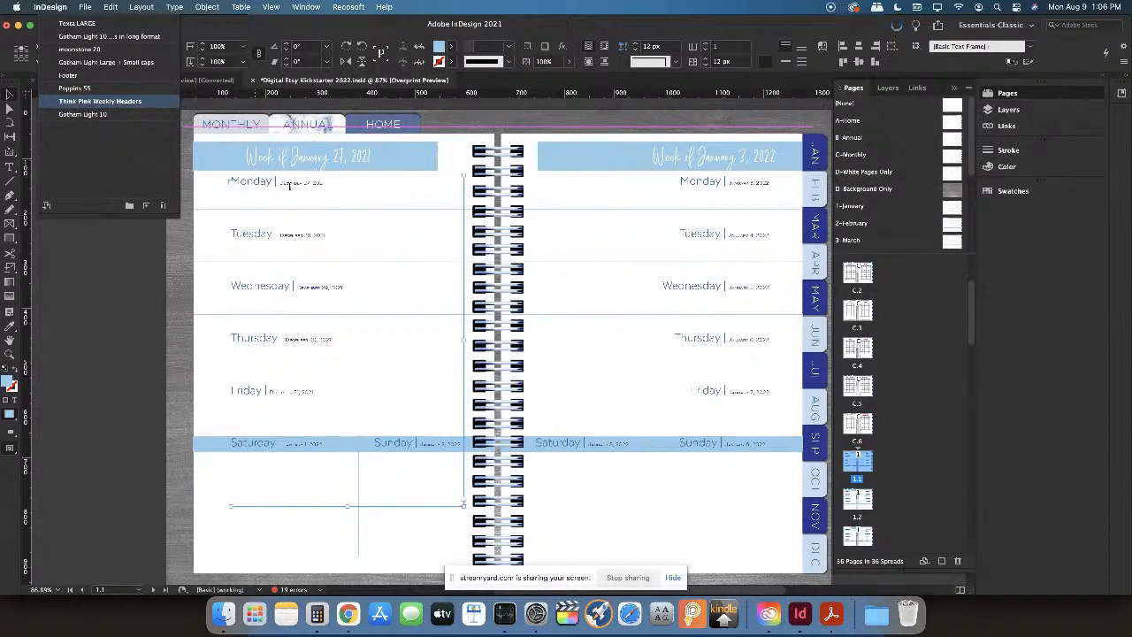
pyautogui.doubleClick(267, 184)
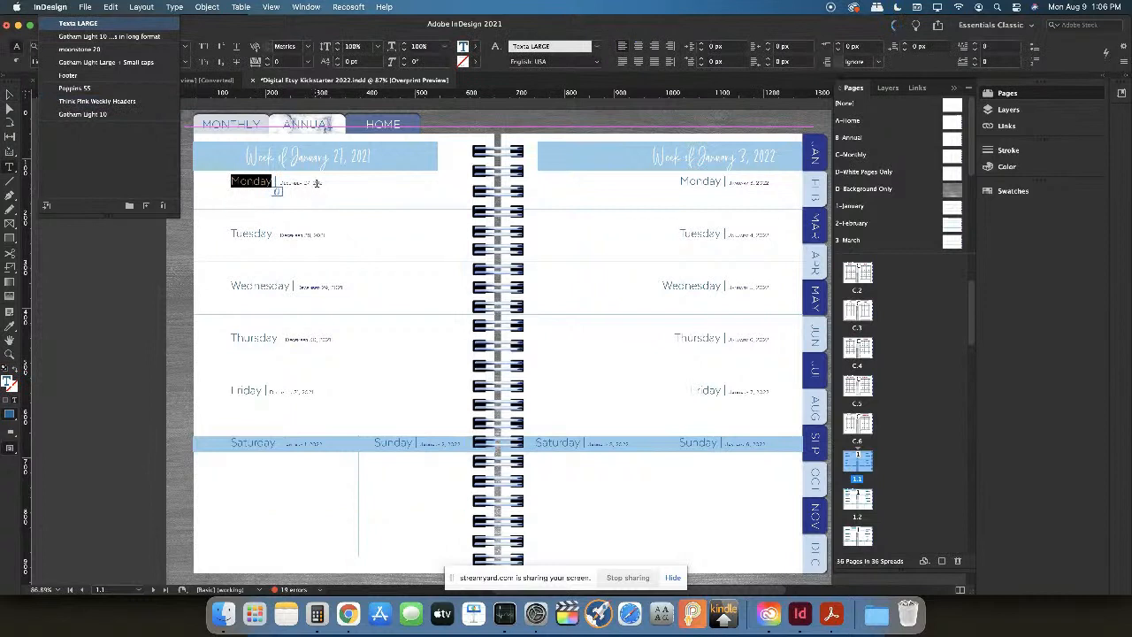
pyautogui.click(331, 182)
pyautogui.moveTo(331, 181); pyautogui.dragTo(281, 182)
pyautogui.click(333, 182)
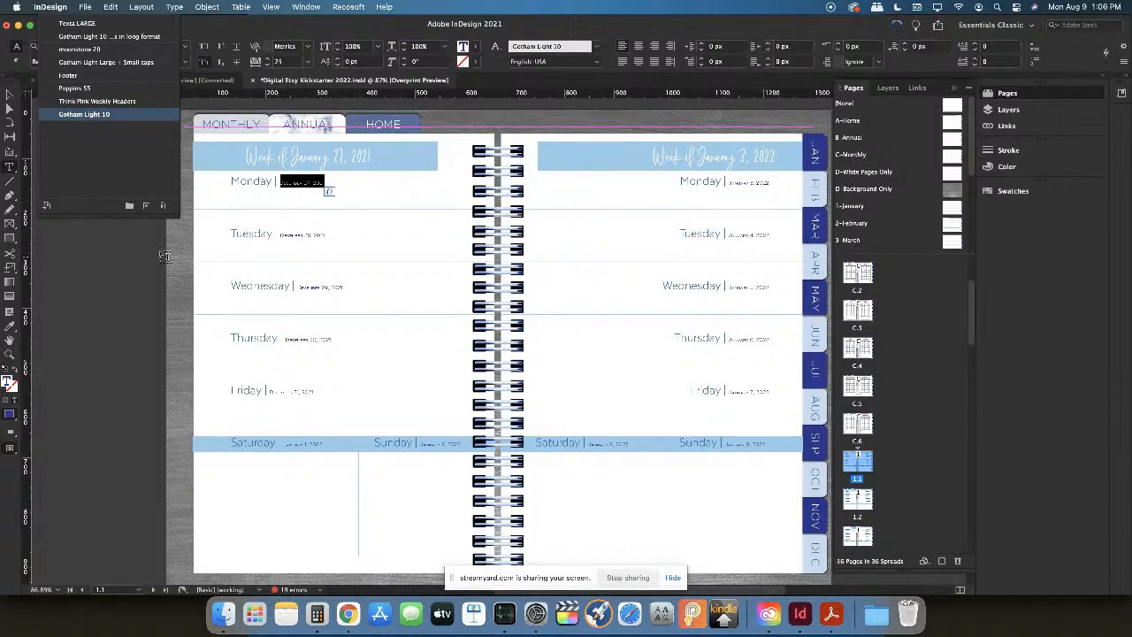
pyautogui.moveTo(272, 181); pyautogui.dragTo(230, 181)
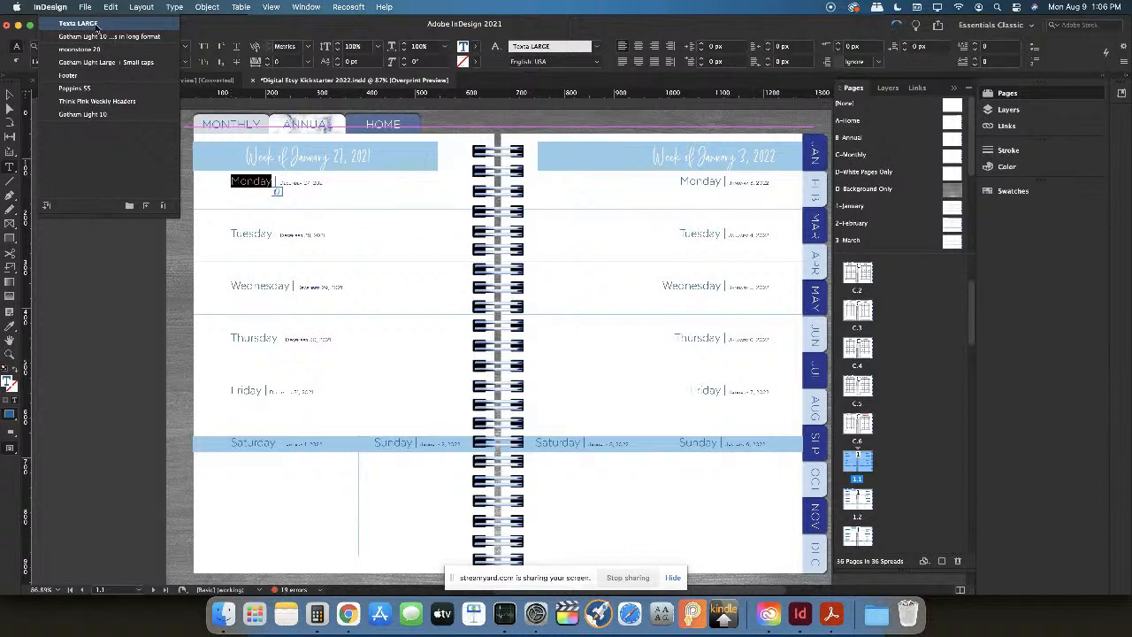
# Look up the program's style options and check the character style of the week header on the left page of spread 1.1
pyautogui.click(8, 94)
pyautogui.click(306, 6)
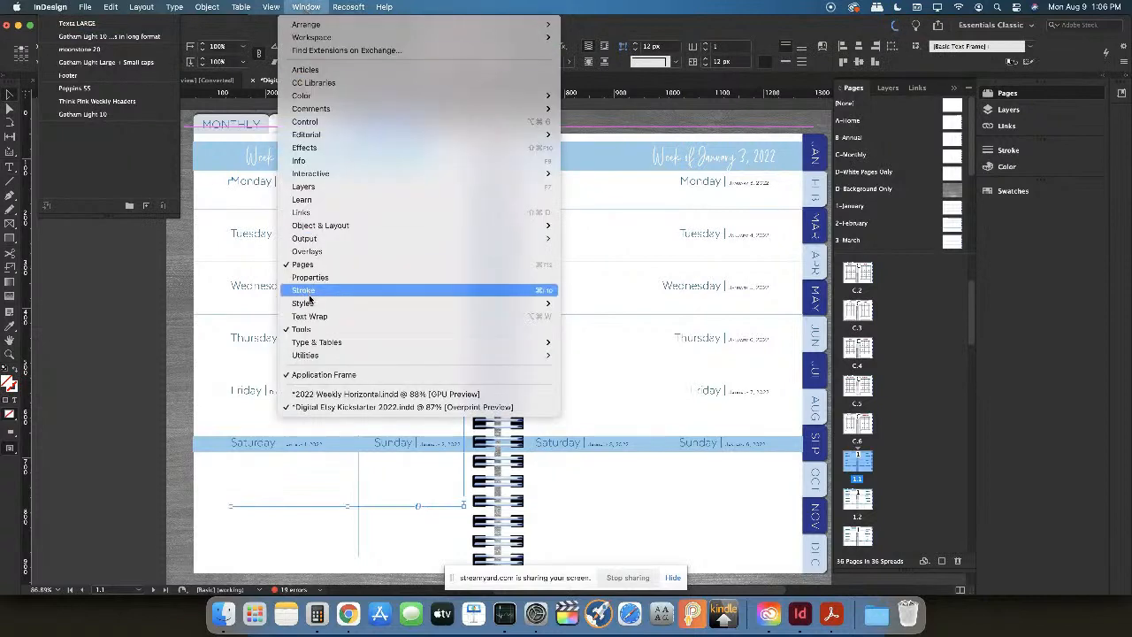
pyautogui.moveTo(311, 307)
pyautogui.click(649, 313)
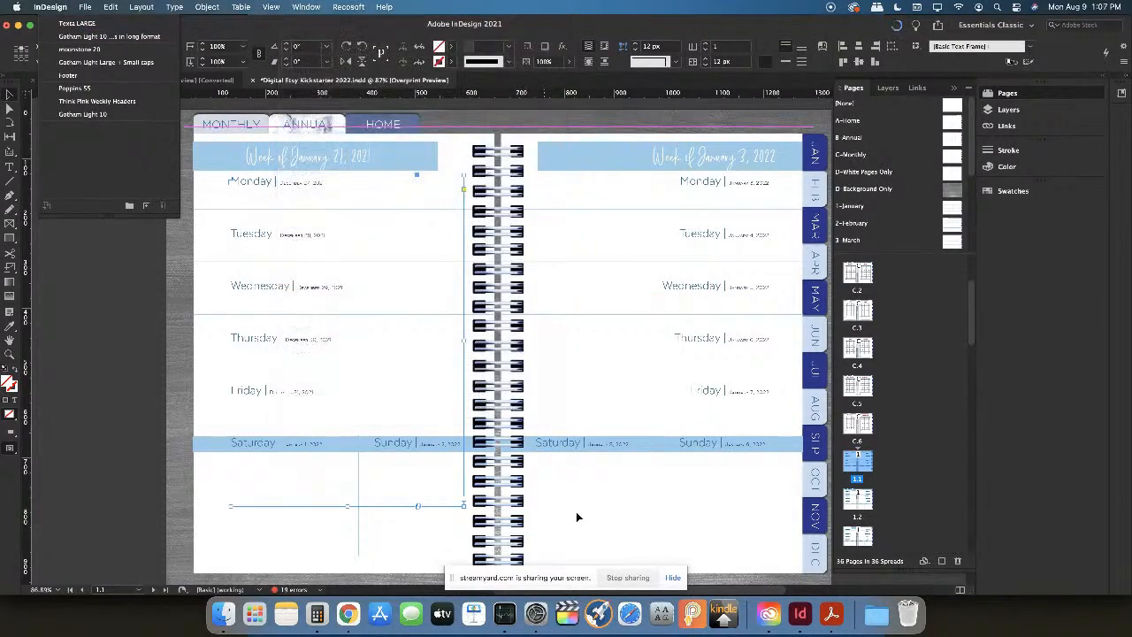
pyautogui.click(371, 156)
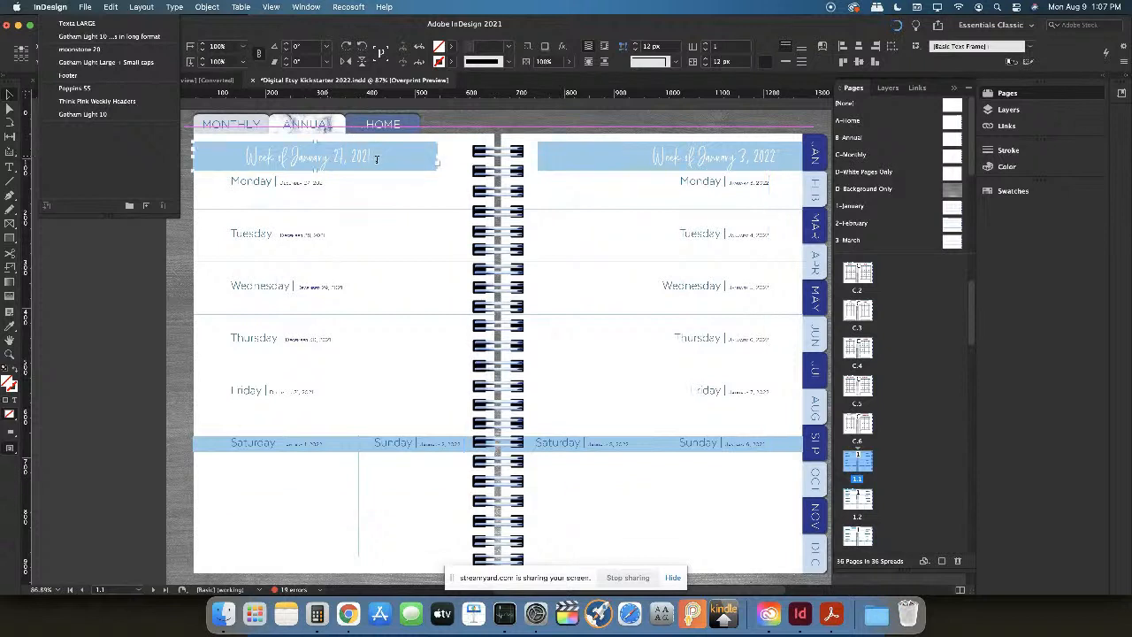
pyautogui.doubleClick(376, 159)
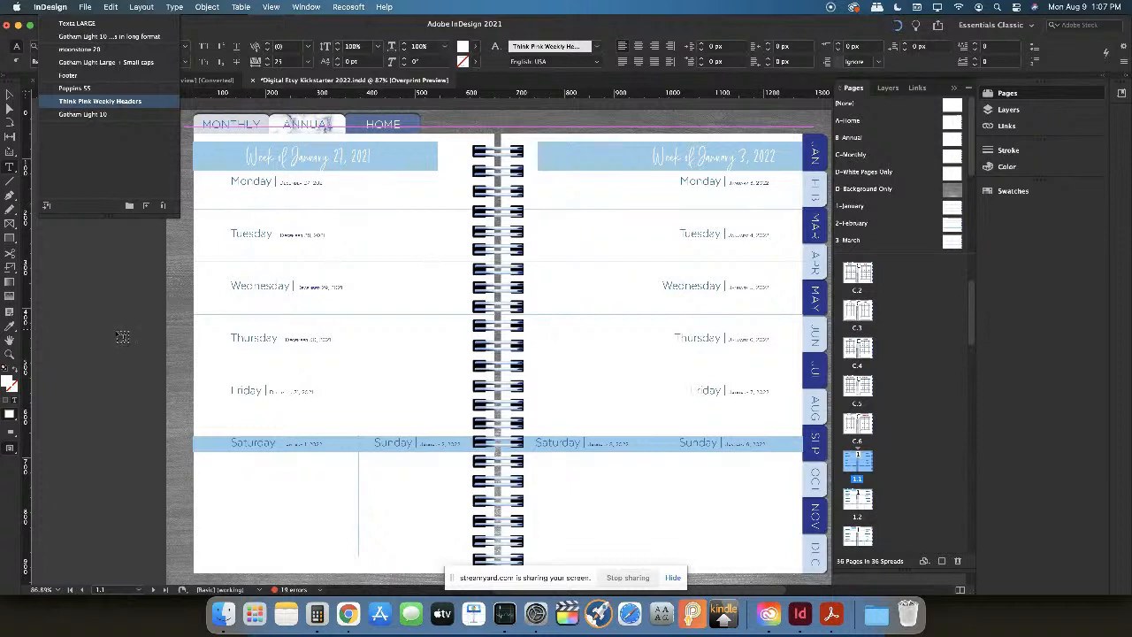
# Open the B-Annual master and select the FEB side tab's text to show where the navigation tabs are editable
pyautogui.click(158, 337)
pyautogui.moveTo(324, 123); pyautogui.dragTo(328, 131)
pyautogui.click(184, 160)
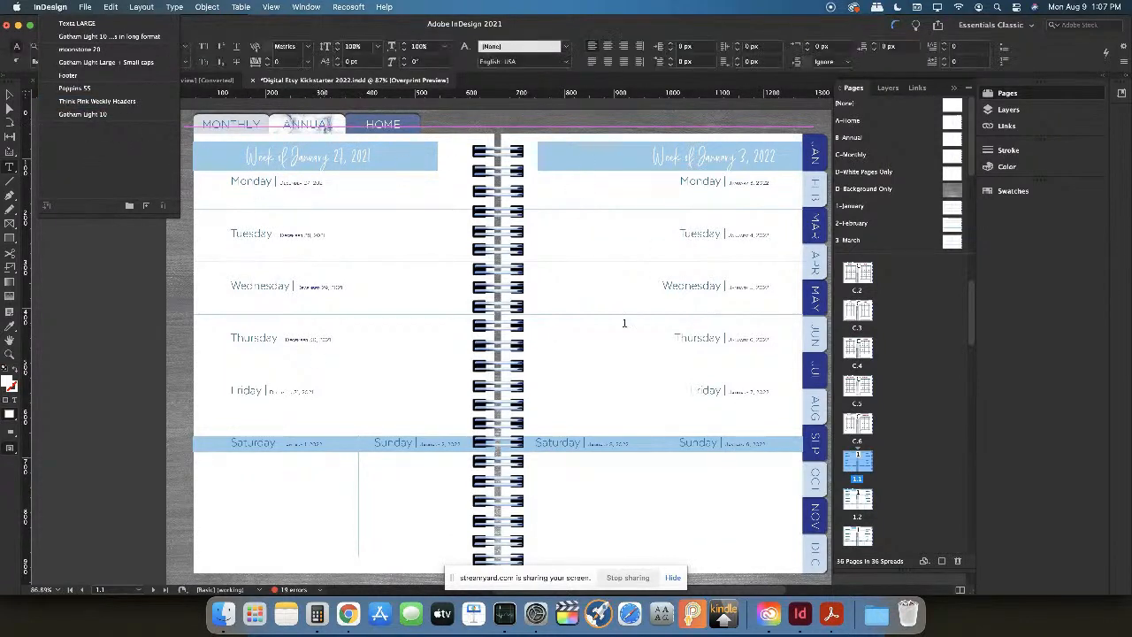
pyautogui.doubleClick(858, 139)
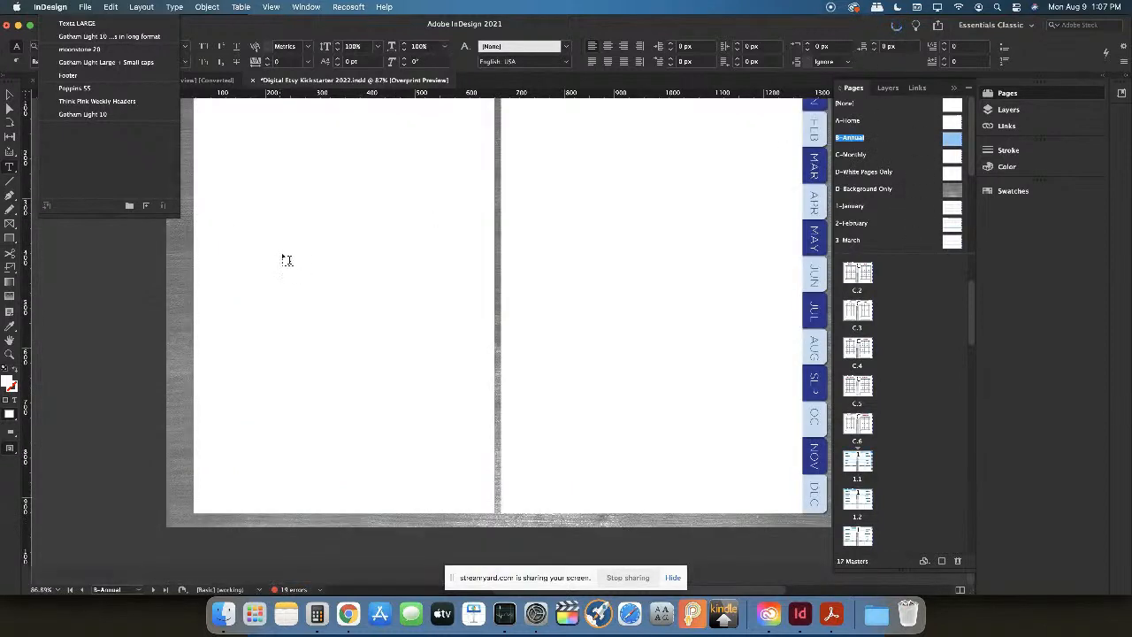
pyautogui.scroll(2, 291, 253)
pyautogui.moveTo(400, 171); pyautogui.dragTo(359, 168)
pyautogui.moveTo(665, 168); pyautogui.dragTo(815, 250)
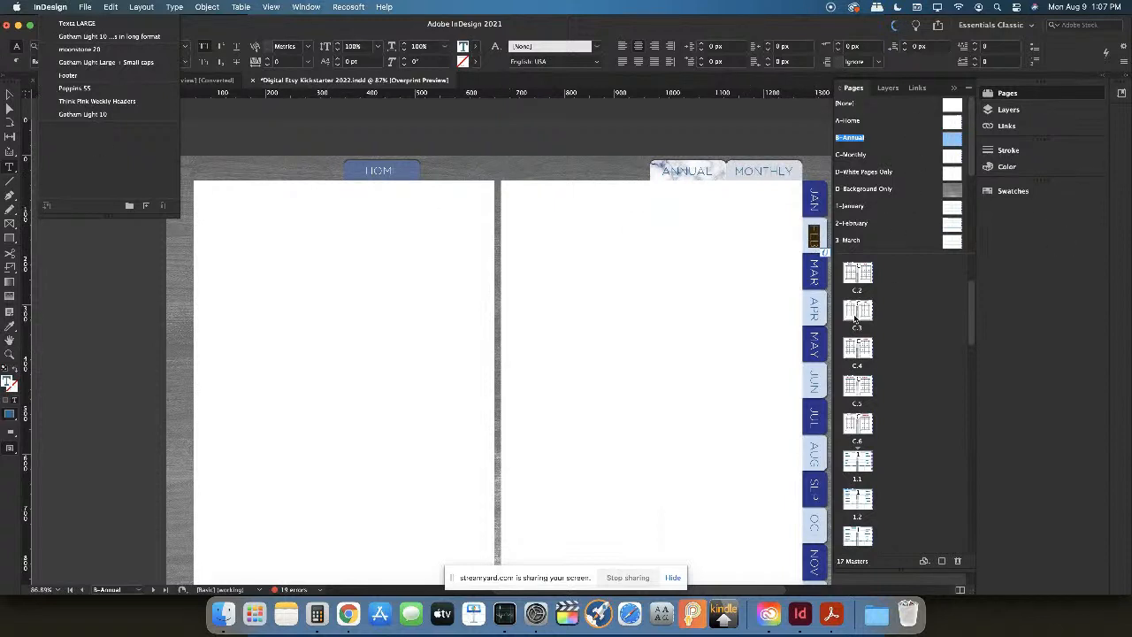
# Open weekly spread 1.3 and look through the document's weekly page thumbnails
pyautogui.scroll(-5, 884, 422)
pyautogui.doubleClick(857, 386)
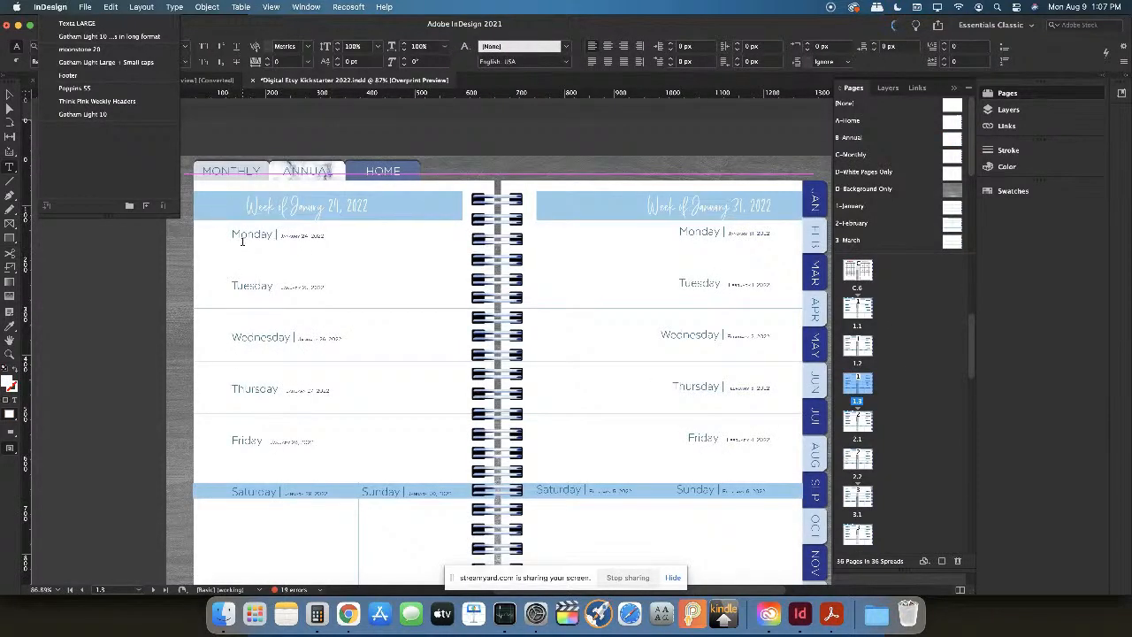
pyautogui.click(870, 307)
pyautogui.moveTo(973, 358); pyautogui.dragTo(975, 299)
pyautogui.scroll(-8, 871, 389)
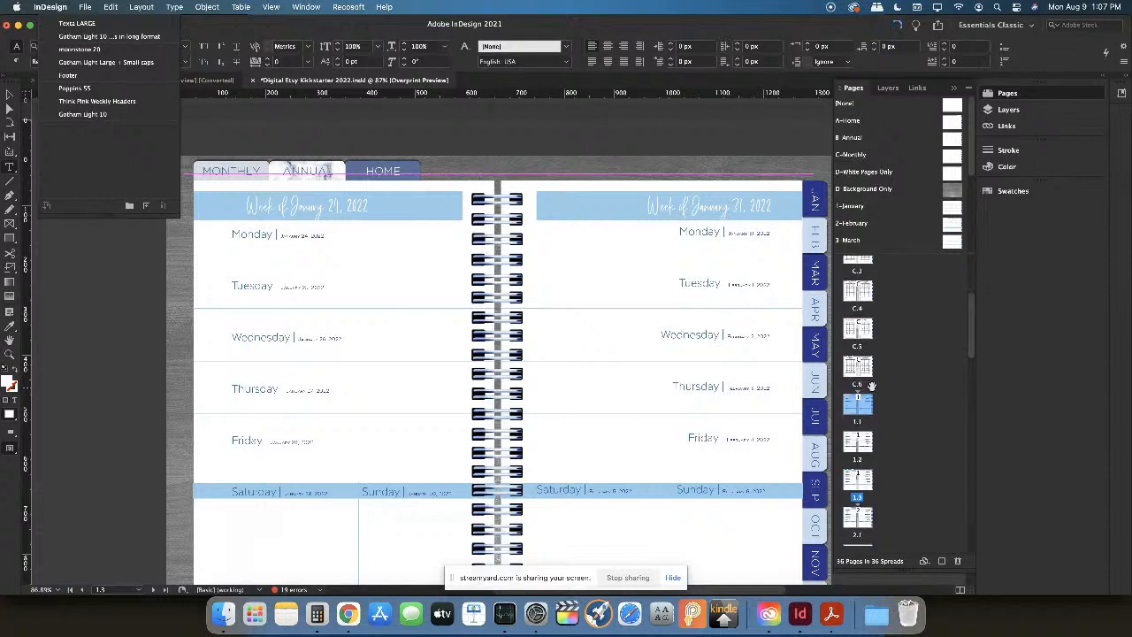
pyautogui.scroll(-4, 884, 458)
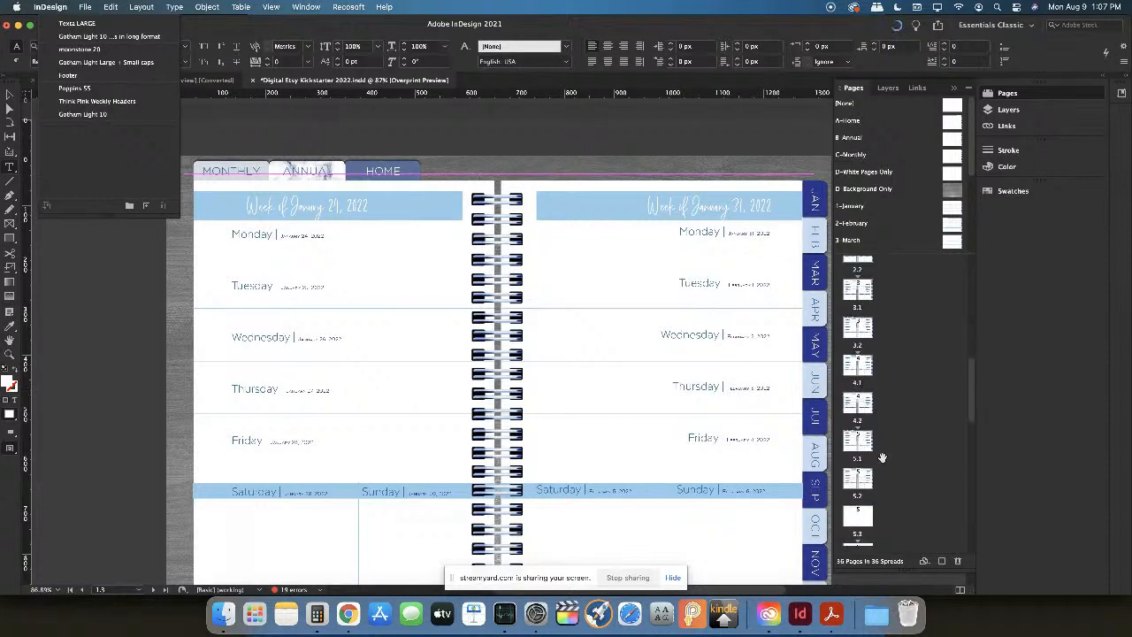
pyautogui.scroll(8, 884, 451)
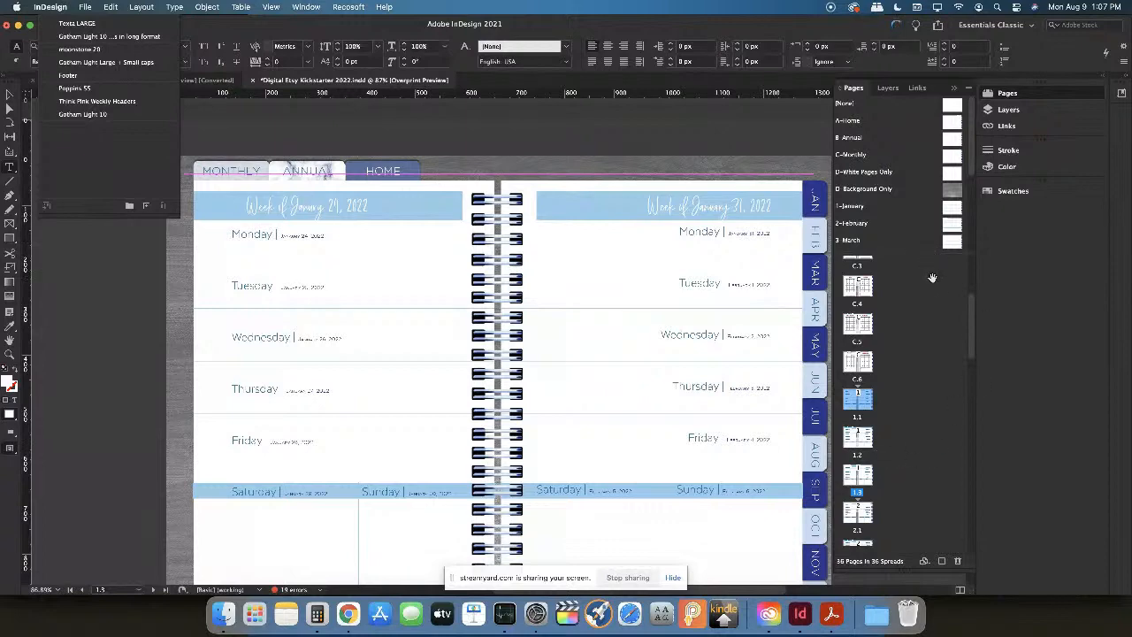
# Switch to Acrobat, follow the FEB tab link in the exported planner PDF, and return to InDesign
pyautogui.click(832, 614)
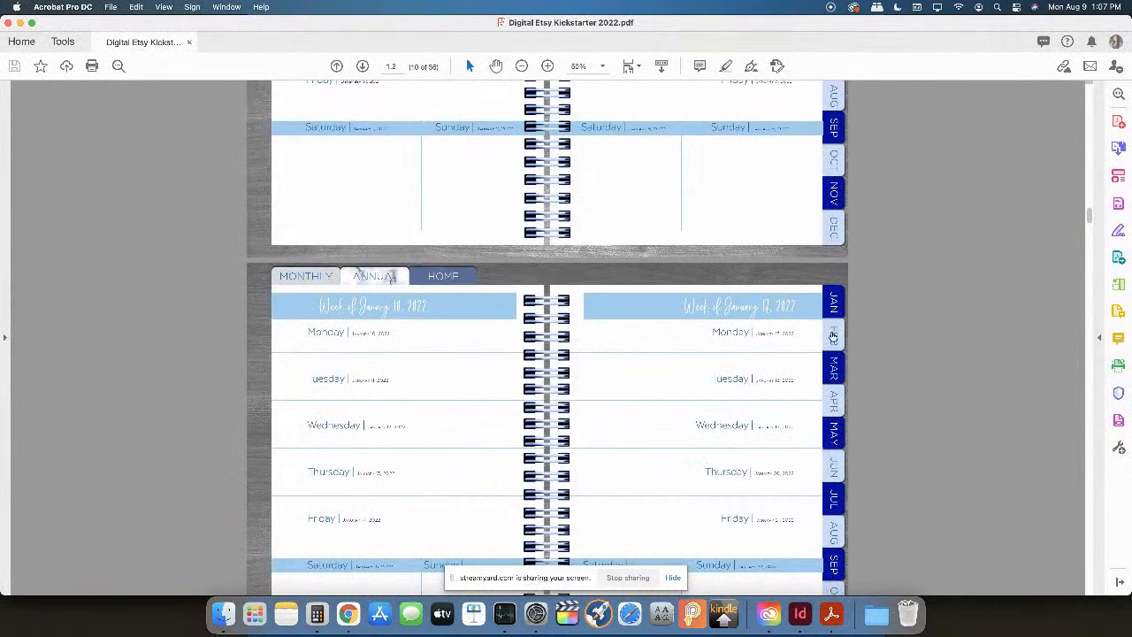
pyautogui.click(833, 334)
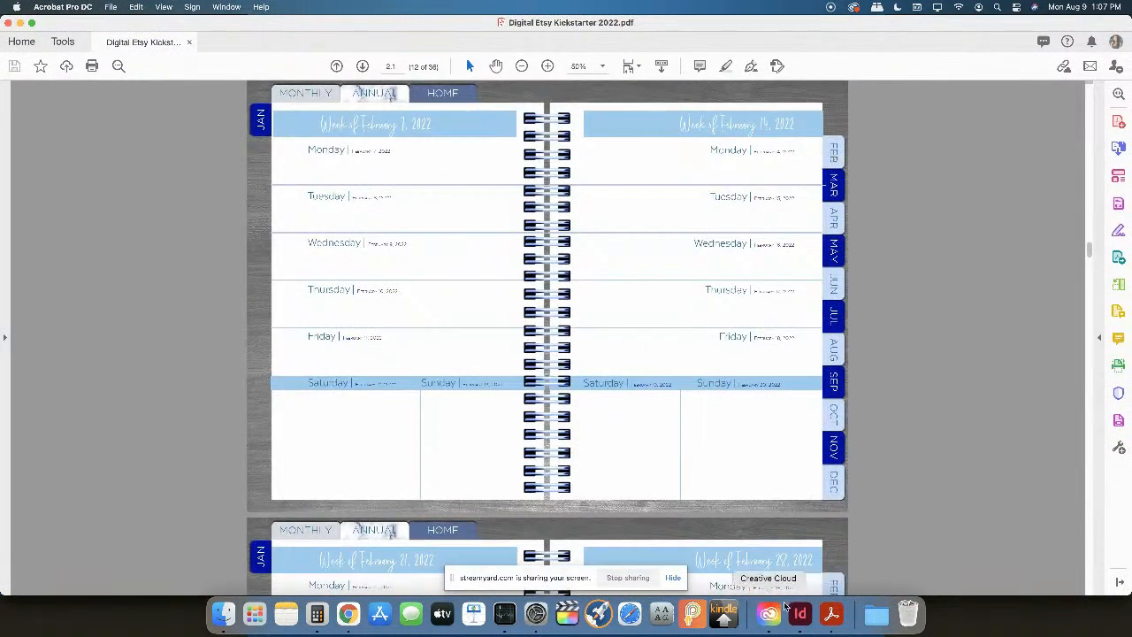
pyautogui.click(813, 621)
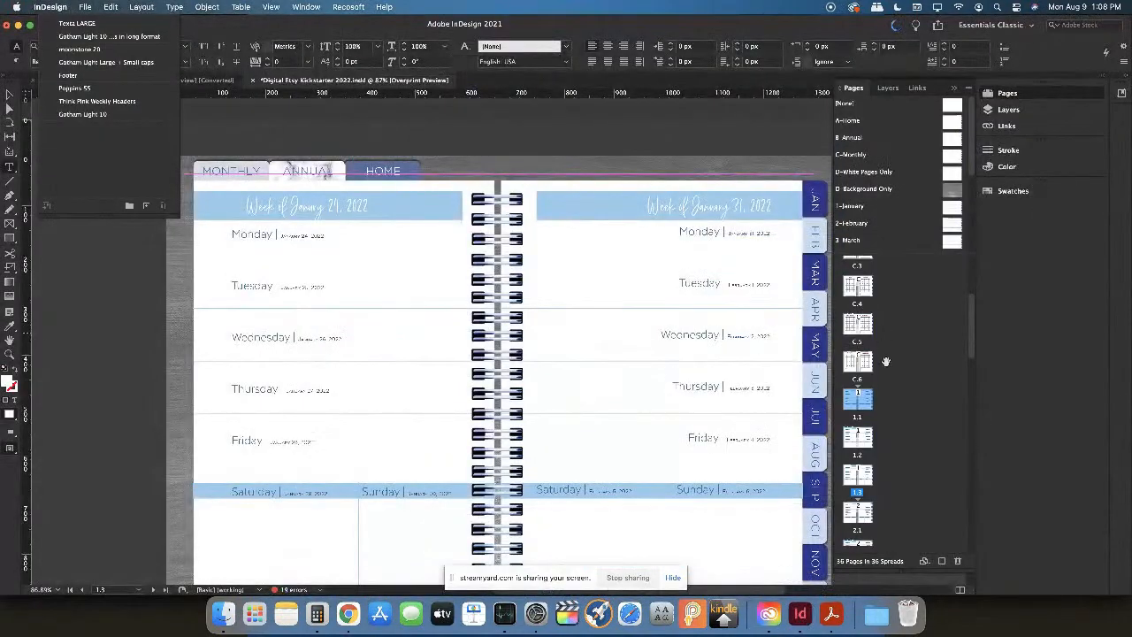
# Open the first February weekly spread, 2.1, from the document pages
pyautogui.scroll(2, 895, 296)
pyautogui.scroll(2, 877, 347)
pyautogui.scroll(-2, 877, 348)
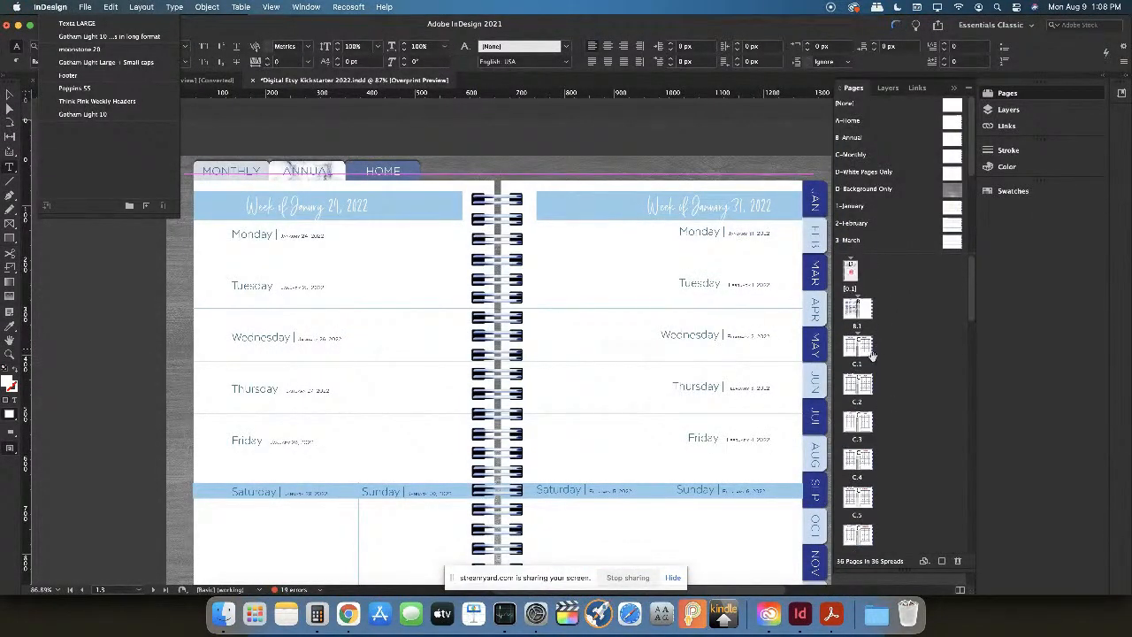
pyautogui.scroll(-6, 872, 362)
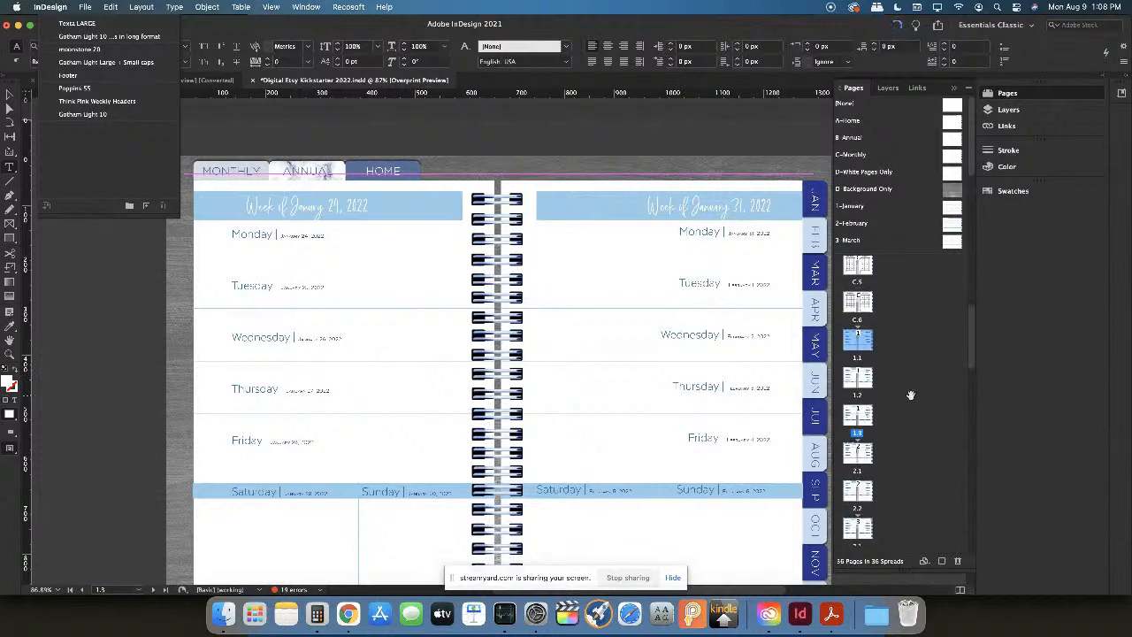
pyautogui.doubleClick(863, 379)
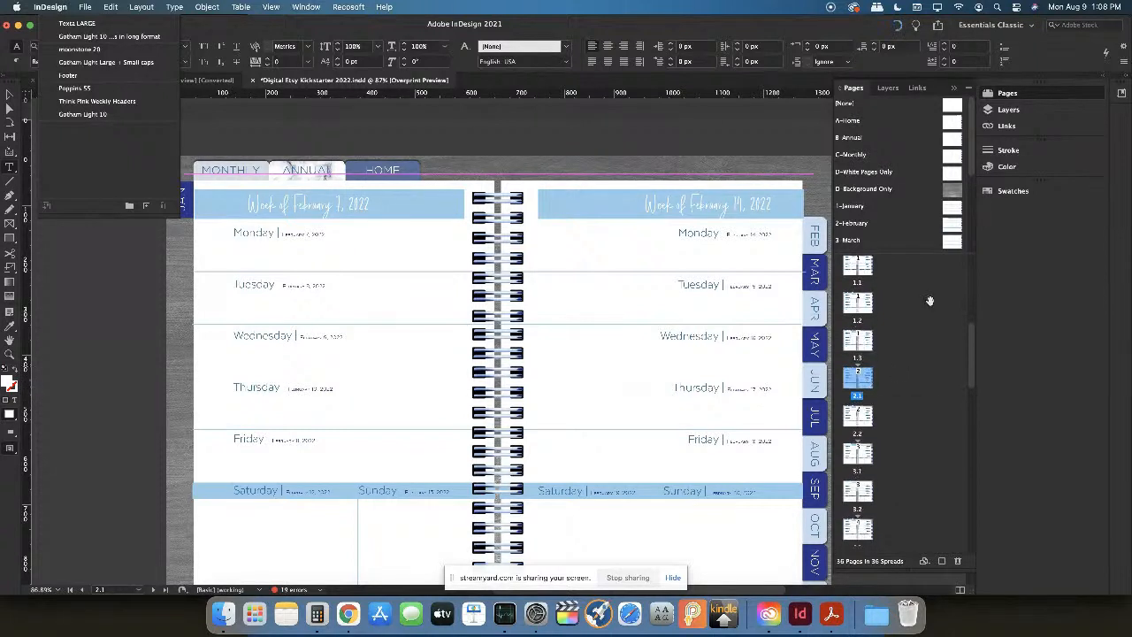
# Compare the 4-April master with the weekly spread 4.1 that is based on it
pyautogui.scroll(-3, 856, 221)
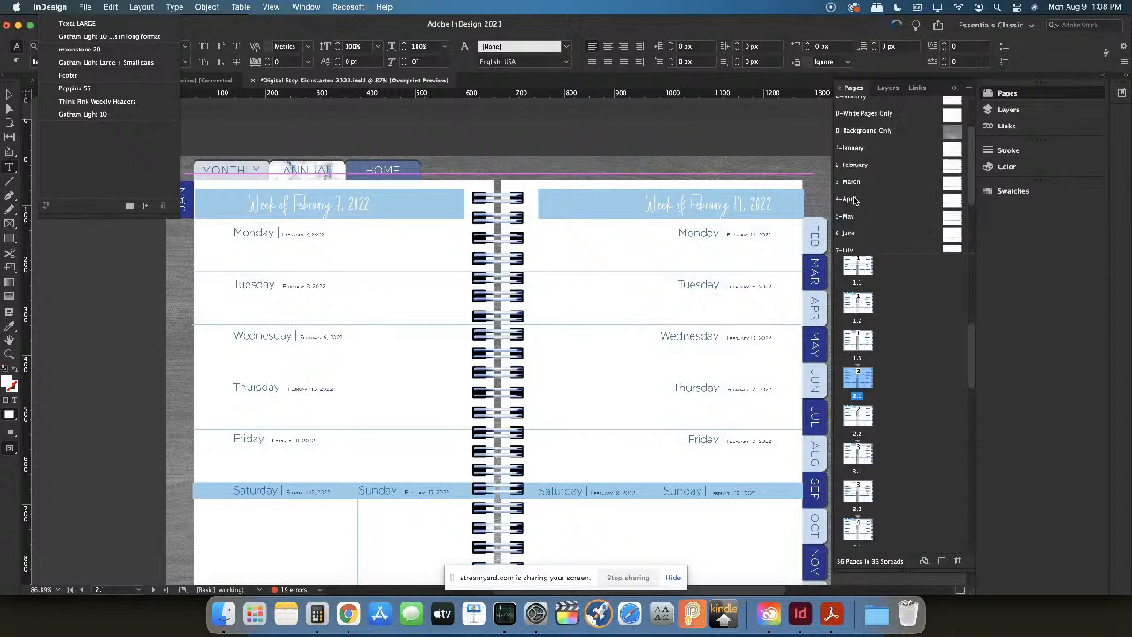
pyautogui.moveTo(854, 179); pyautogui.dragTo(865, 449)
pyautogui.doubleClick(856, 200)
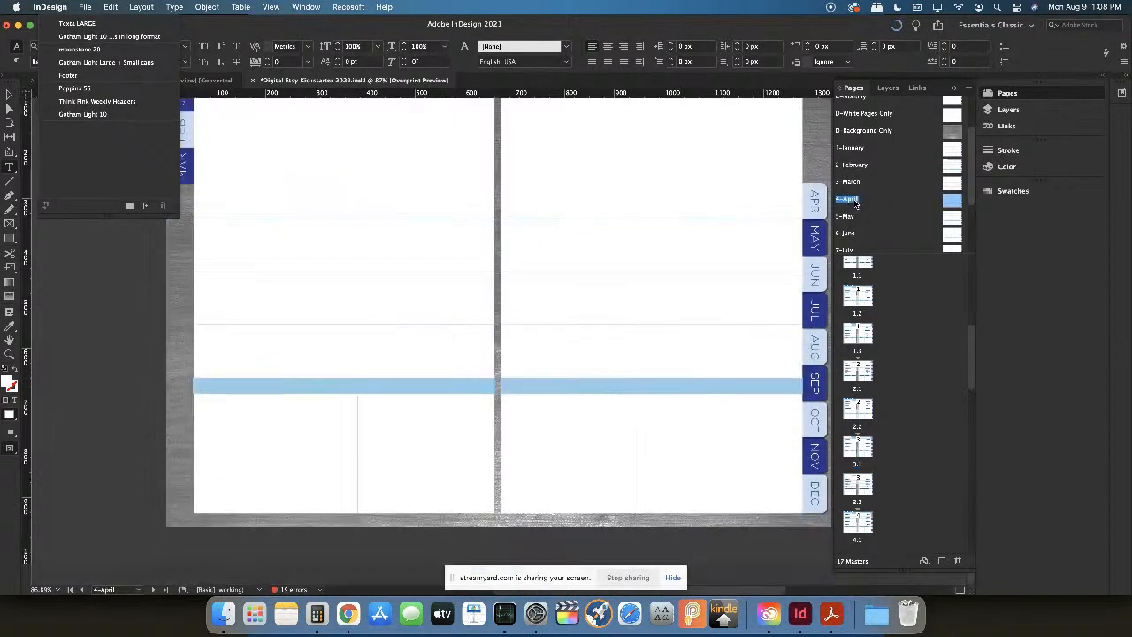
pyautogui.doubleClick(862, 527)
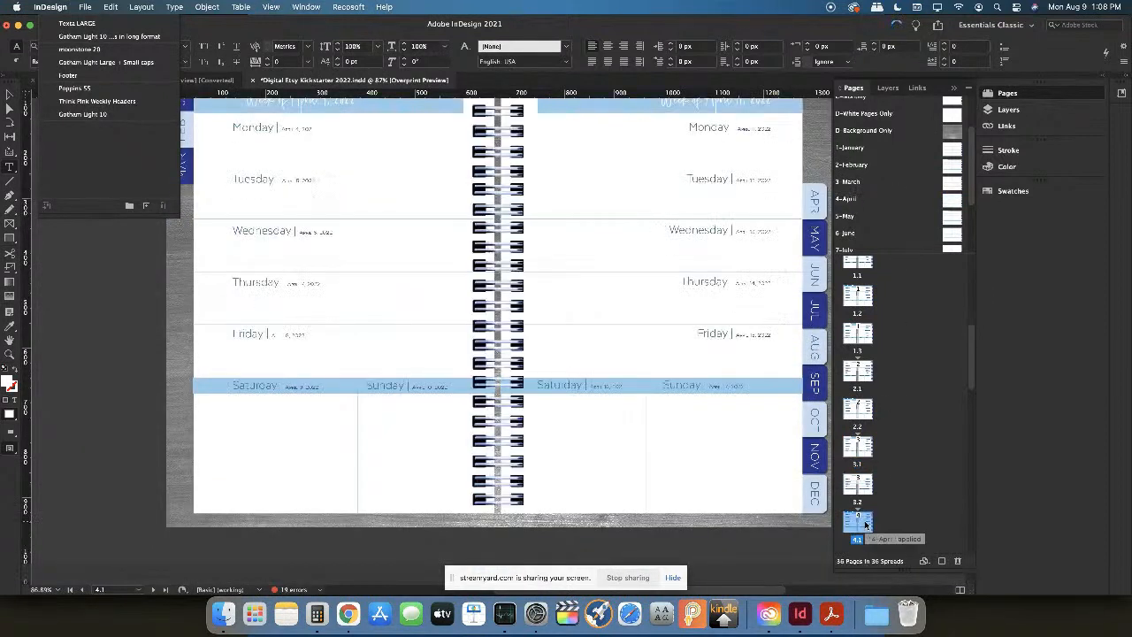
pyautogui.scroll(2, 616, 326)
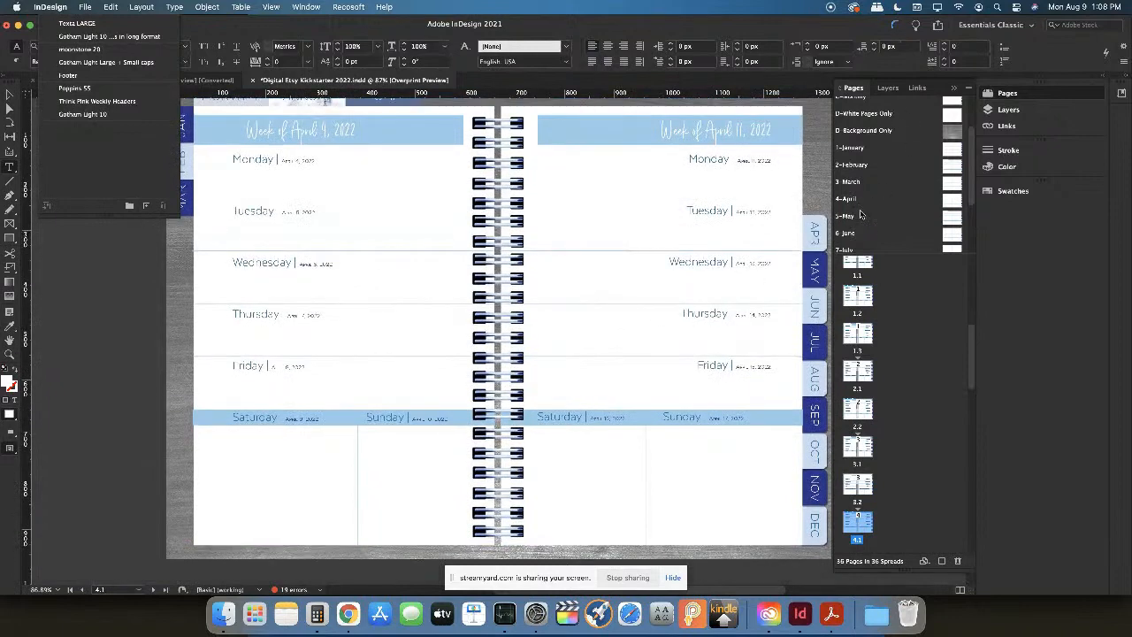
# Compare the 5-May master with the weekly spread 5.1 that is based on it
pyautogui.doubleClick(861, 215)
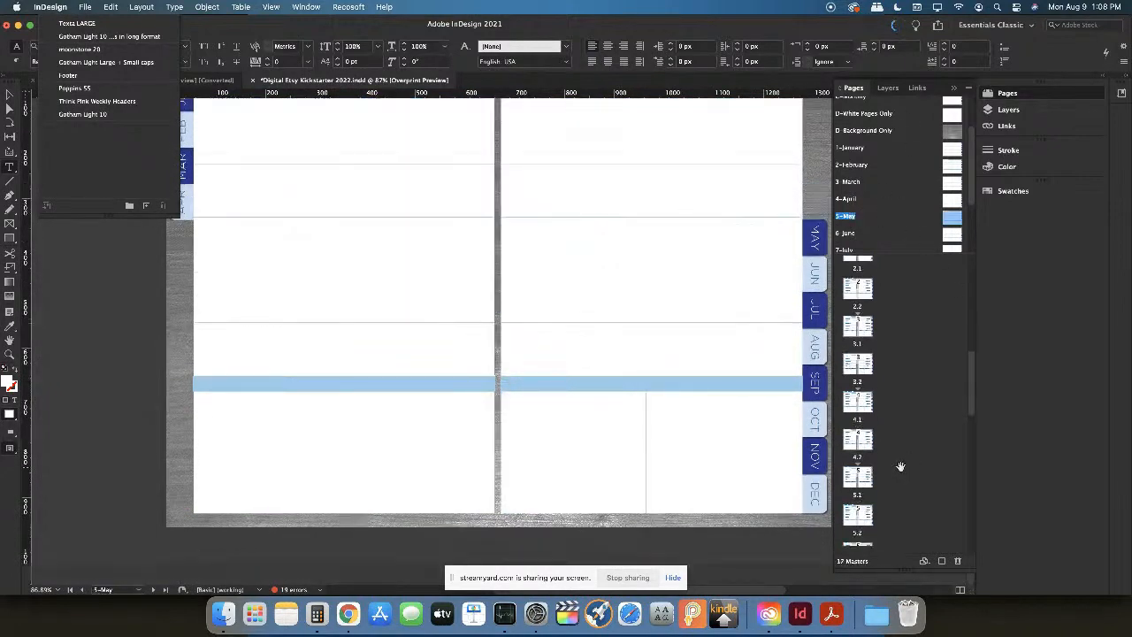
pyautogui.doubleClick(851, 481)
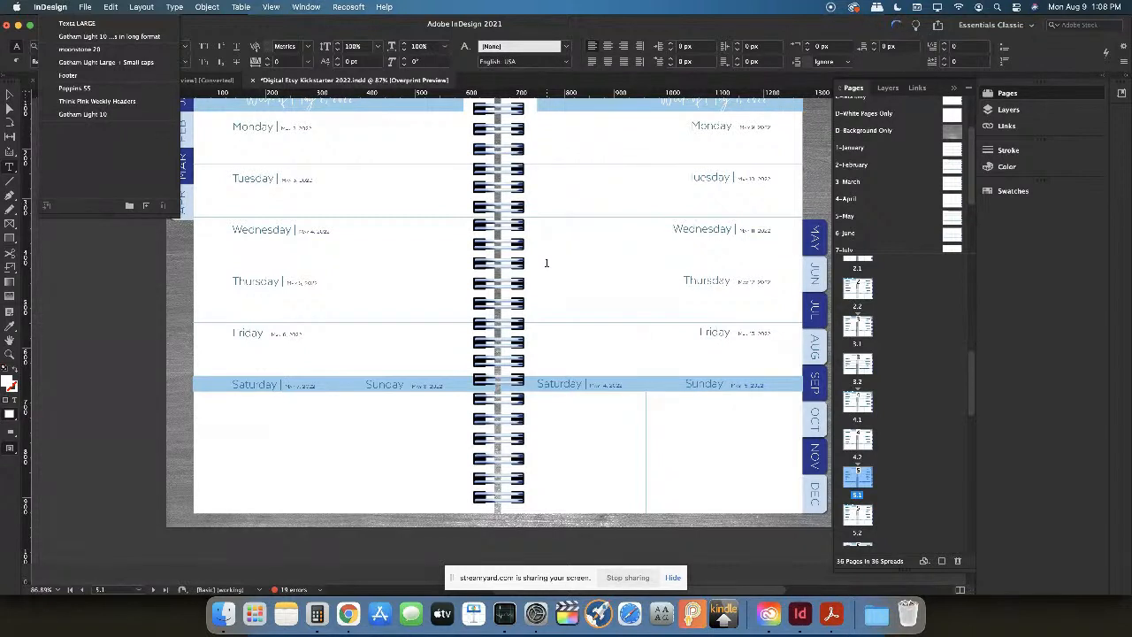
pyautogui.scroll(3, 910, 162)
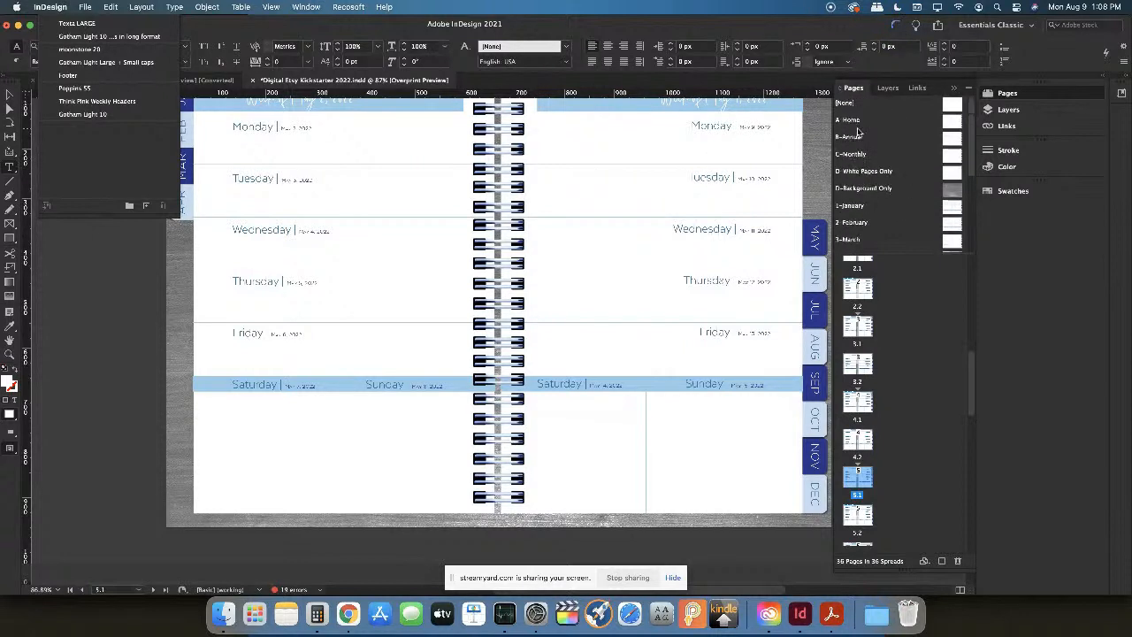
# View the A-Home master and the annual calendar spread B.1
pyautogui.doubleClick(852, 121)
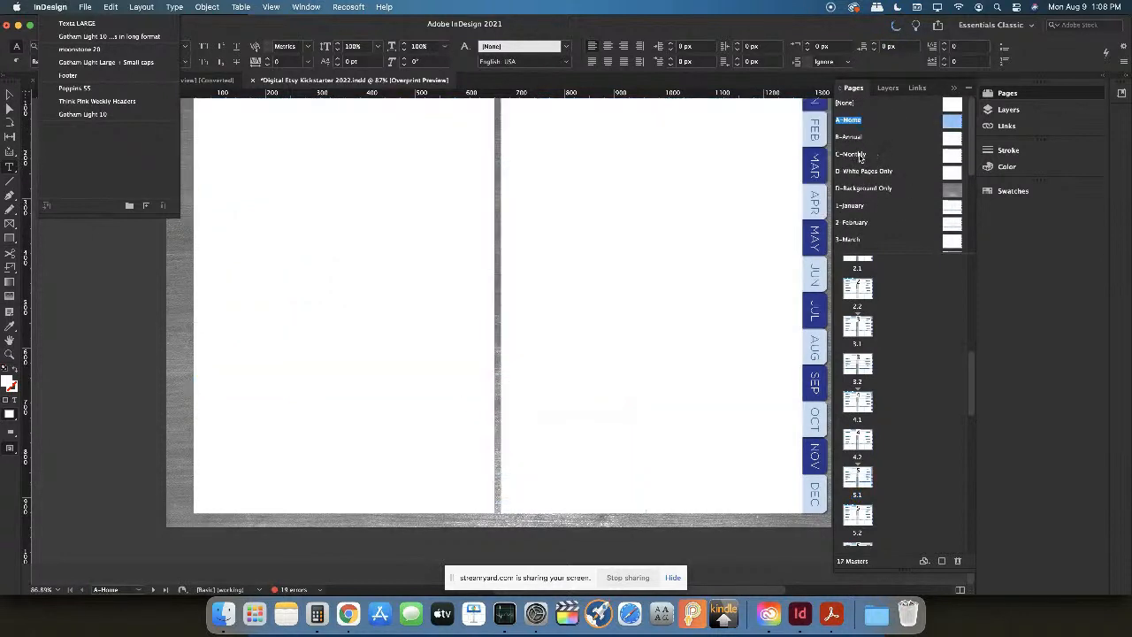
pyautogui.scroll(5, 890, 300)
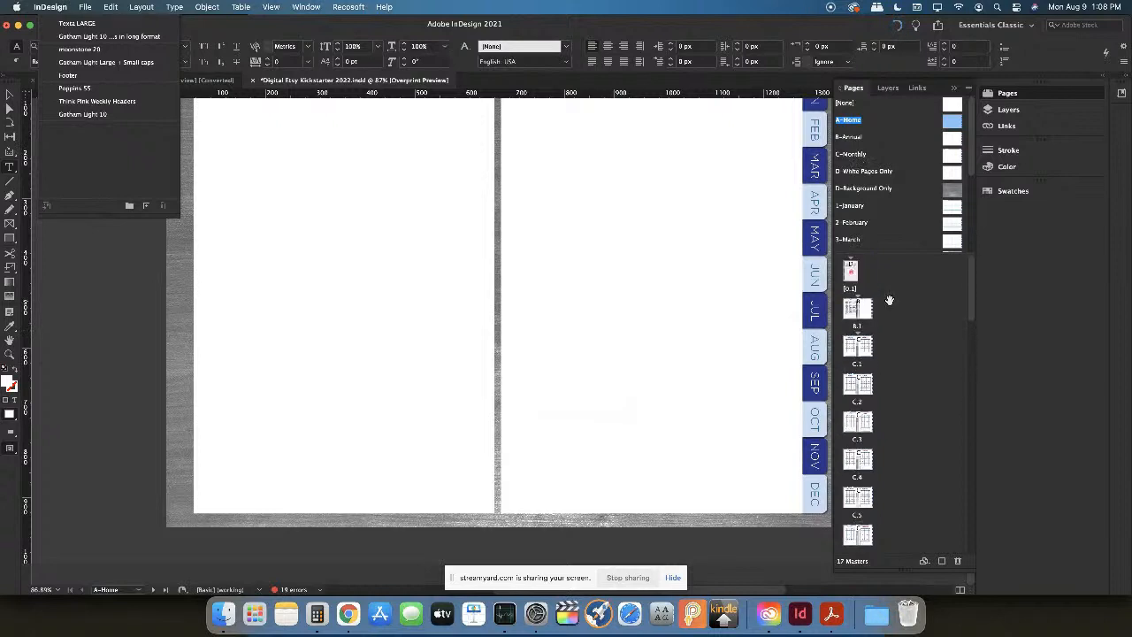
pyautogui.scroll(-1, 888, 299)
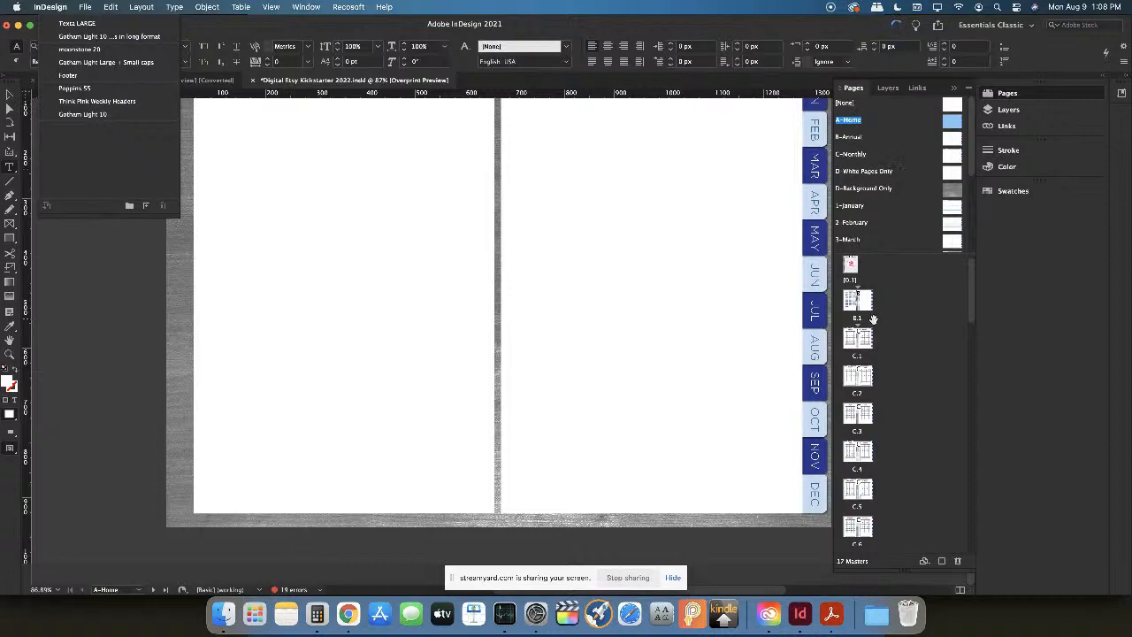
pyautogui.scroll(-1, 878, 248)
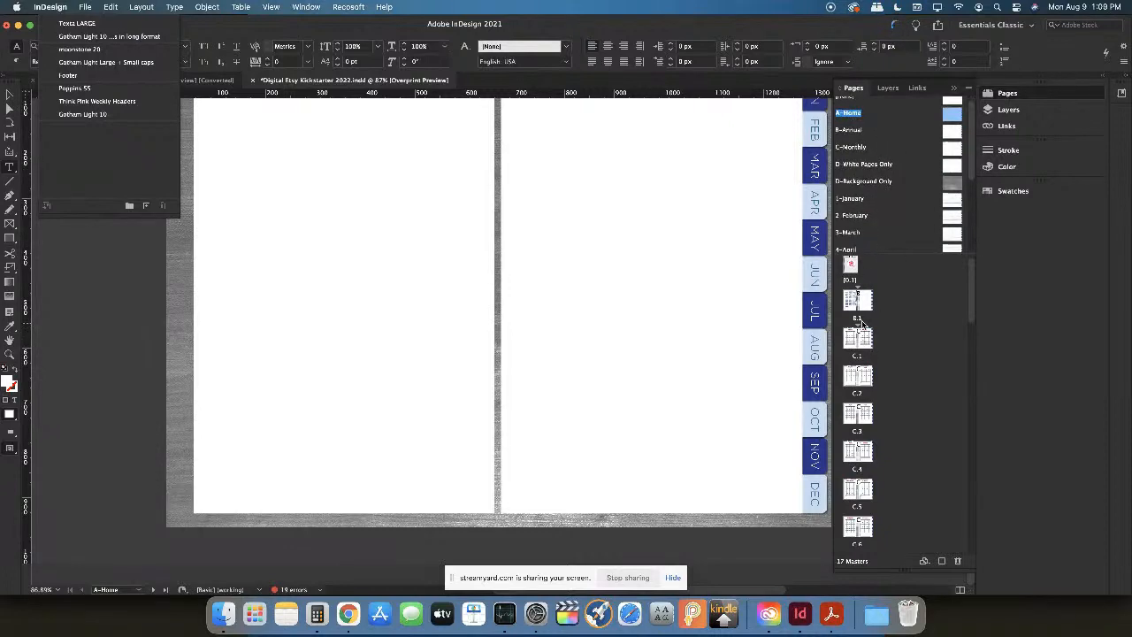
pyautogui.doubleClick(858, 306)
pyautogui.scroll(3, 655, 265)
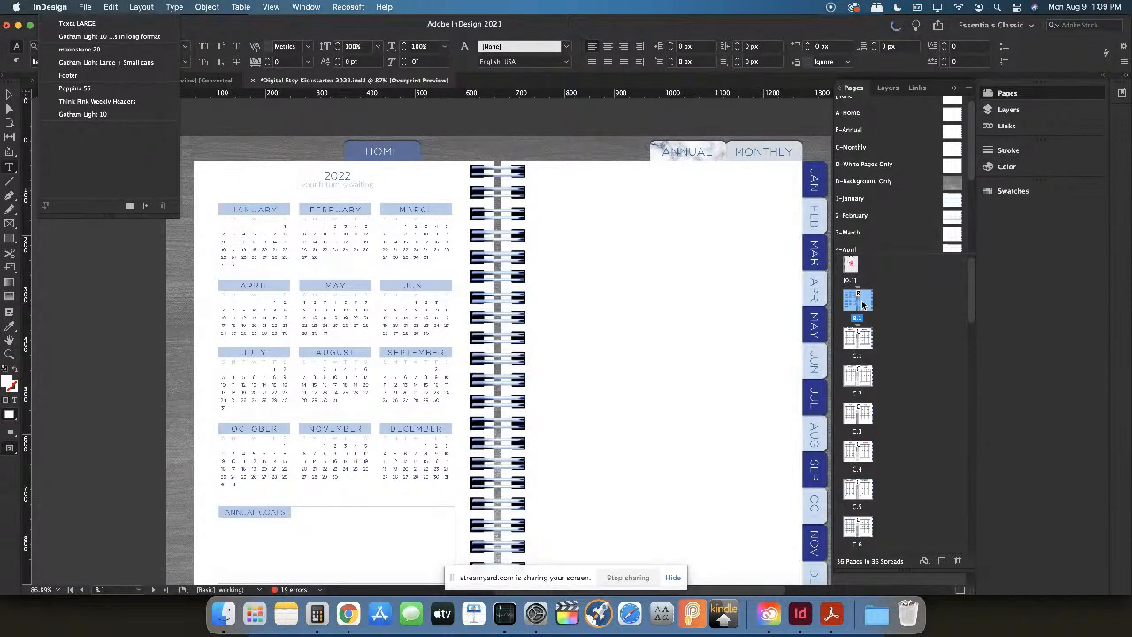
pyautogui.doubleClick(863, 304)
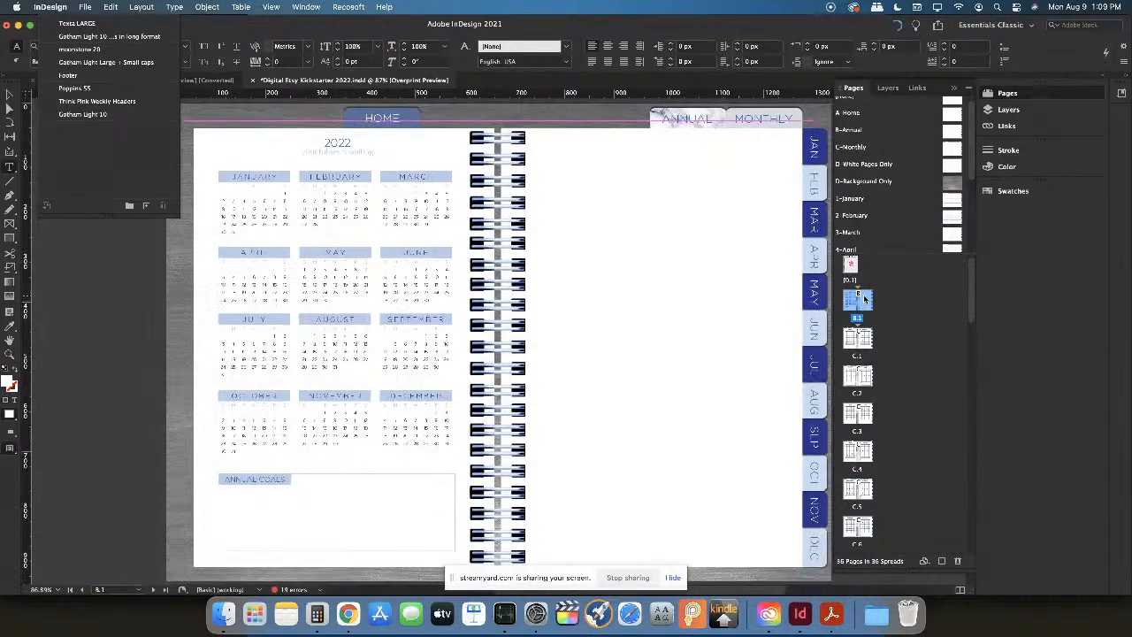
# Insert 10 pages after page B.1, based on the B-Annual master
pyautogui.click(301, 8)
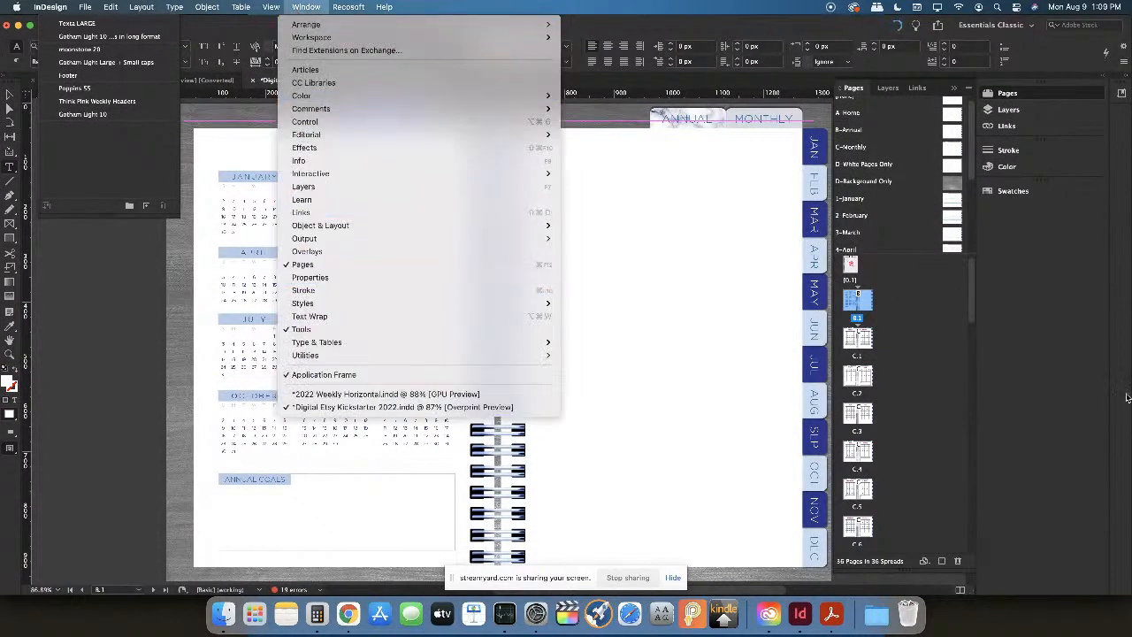
pyautogui.rightClick(867, 301)
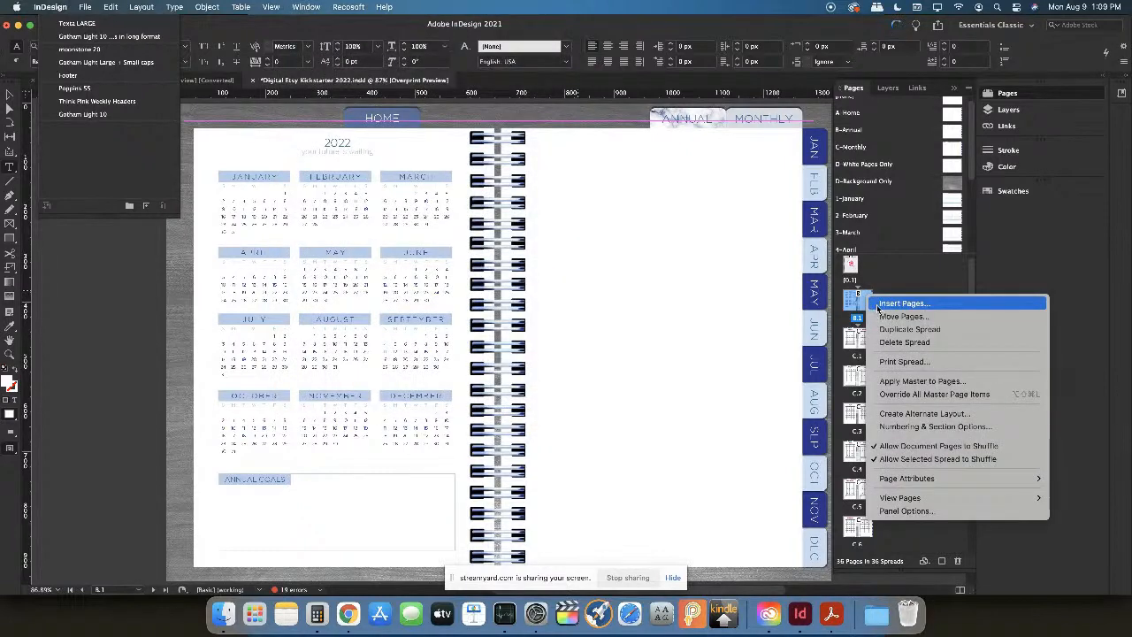
pyautogui.click(878, 305)
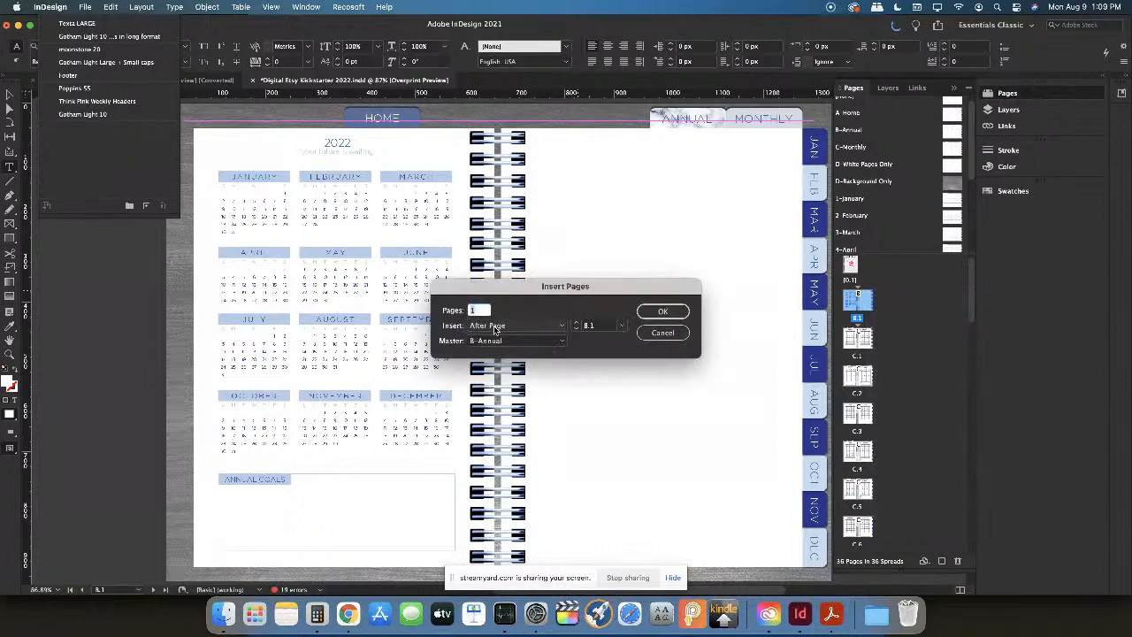
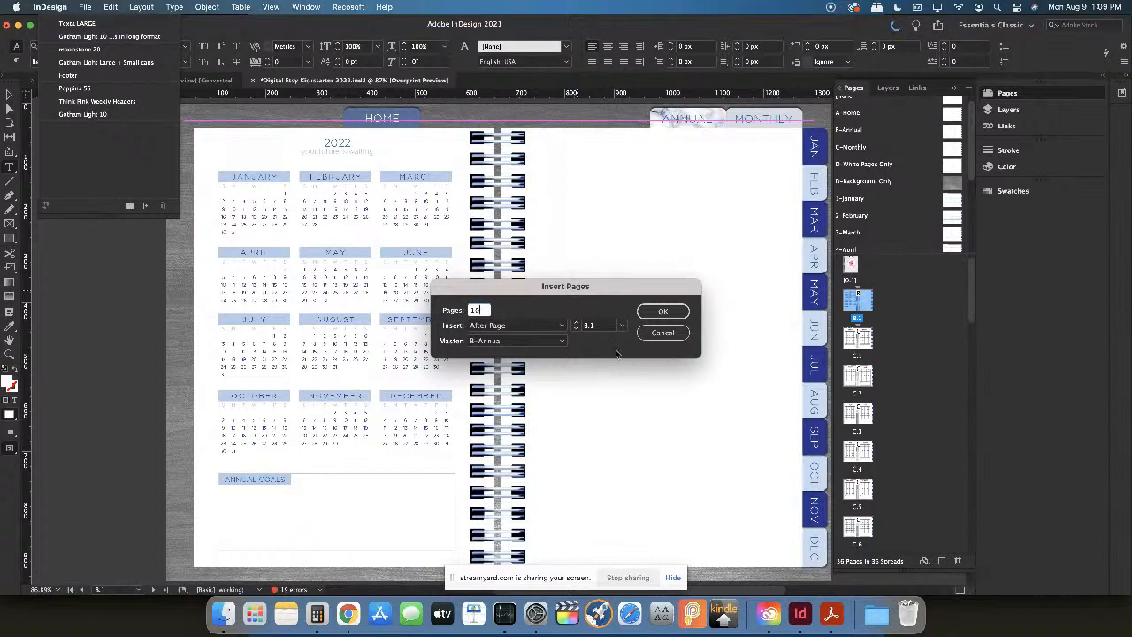
pyautogui.click(562, 342)
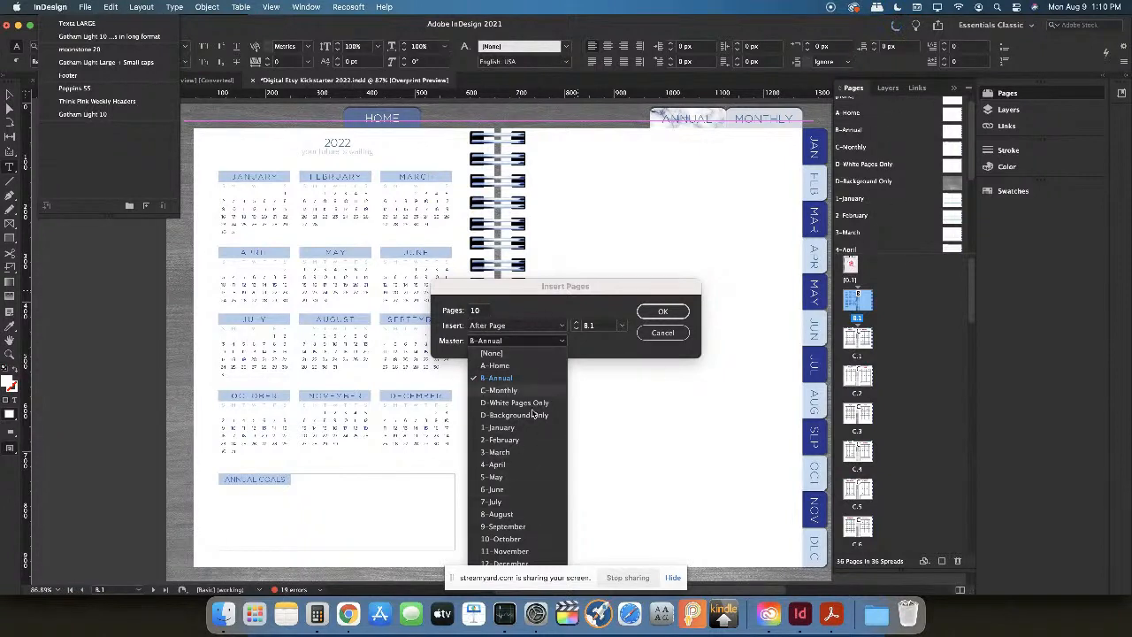
pyautogui.click(604, 349)
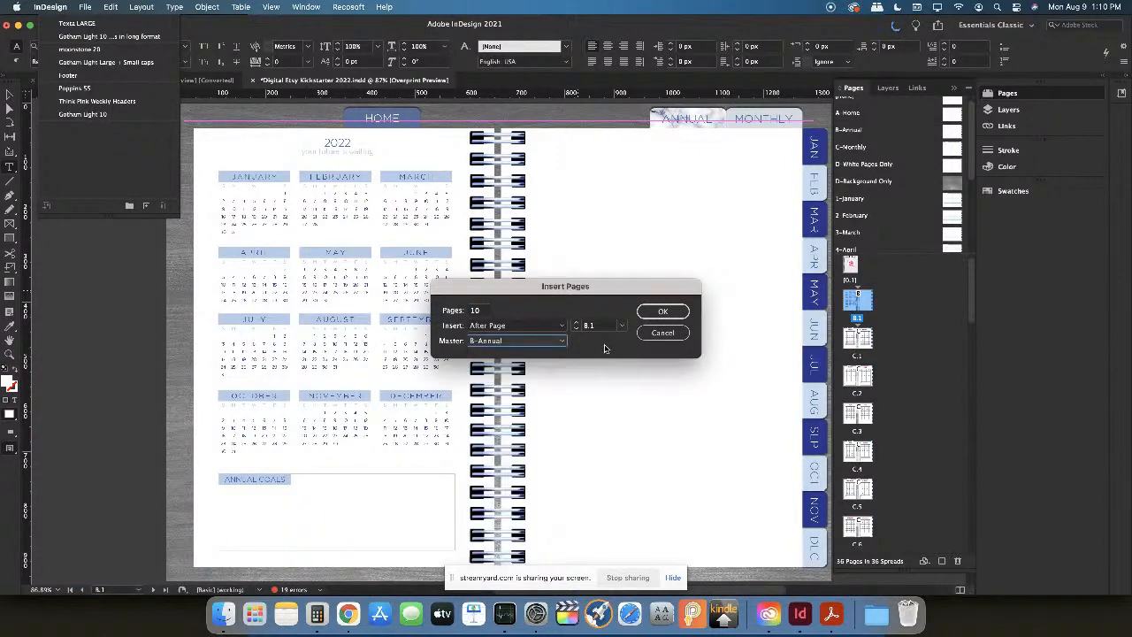
pyautogui.click(564, 344)
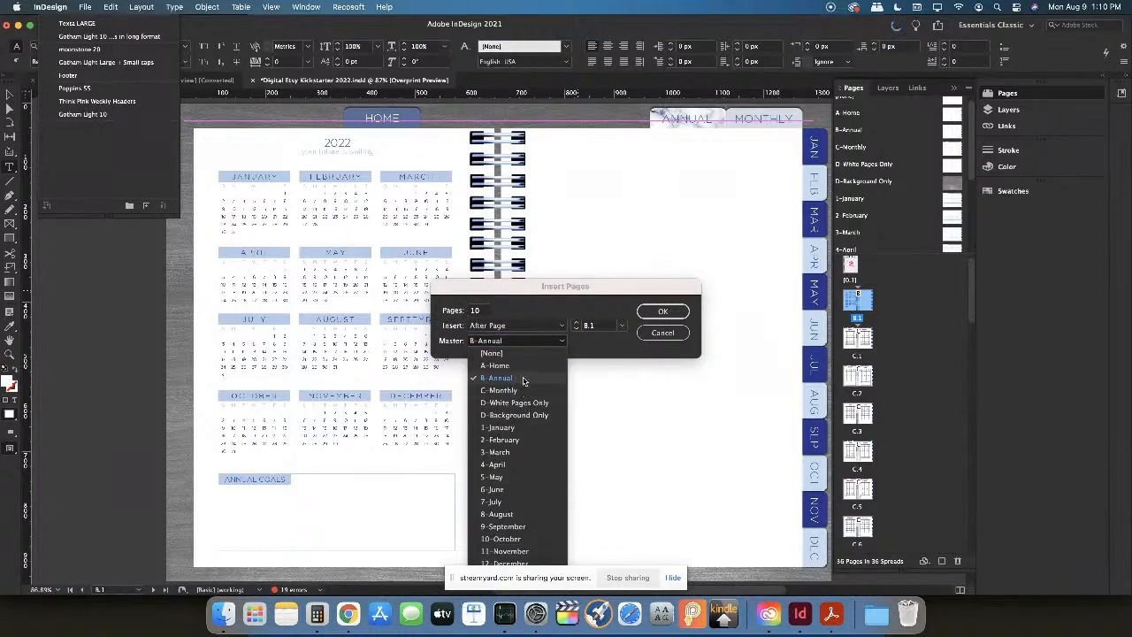
pyautogui.click(596, 353)
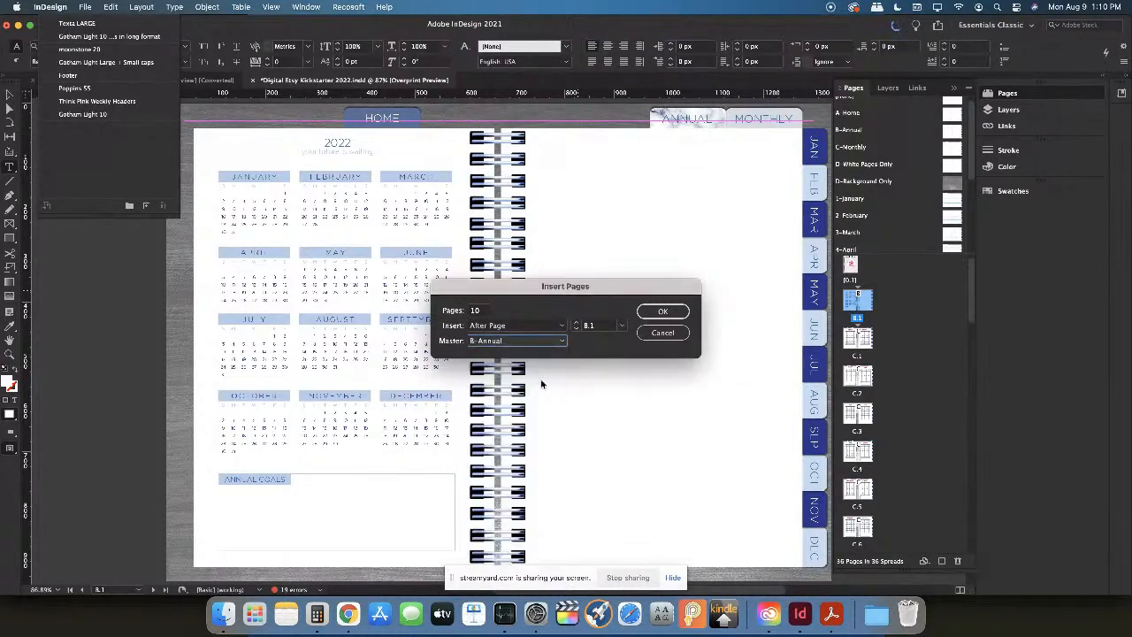
pyautogui.click(655, 317)
pyautogui.click(661, 313)
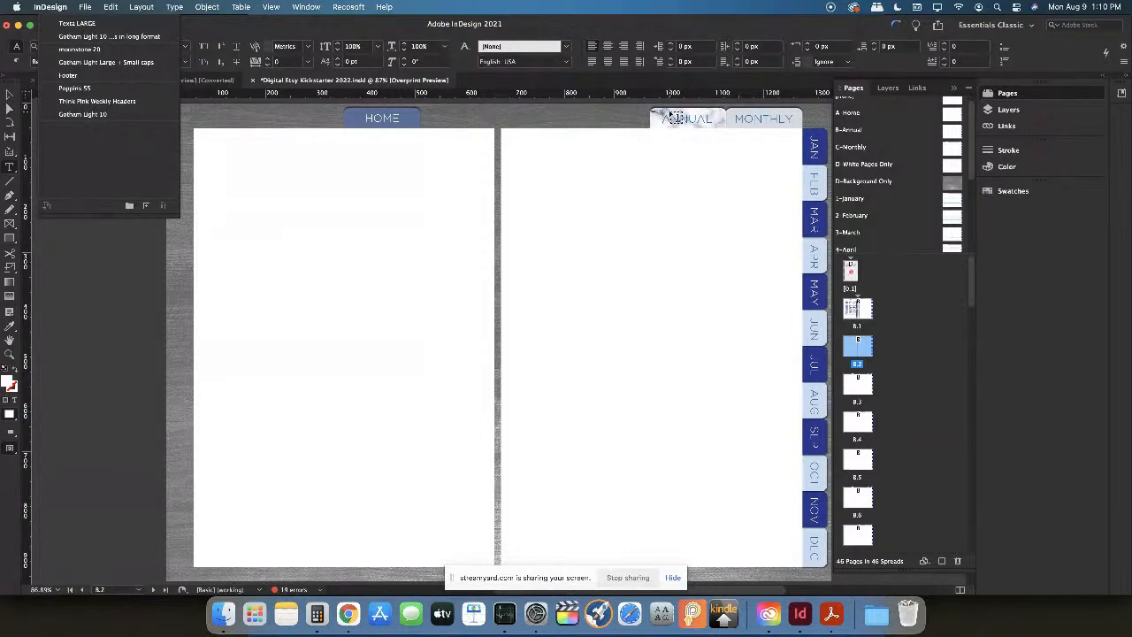
# Review the inserted annual pages, the first weekly spread 1.1 and the November–December spread C.6
pyautogui.click(856, 389)
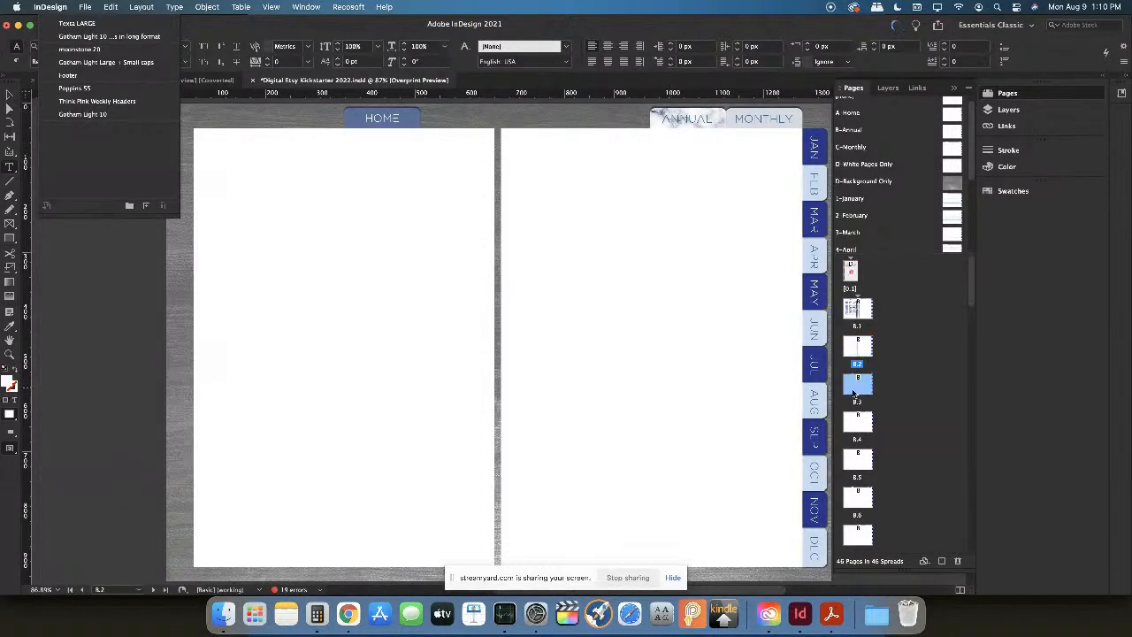
pyautogui.click(858, 427)
pyautogui.click(857, 383)
pyautogui.scroll(-5, 868, 466)
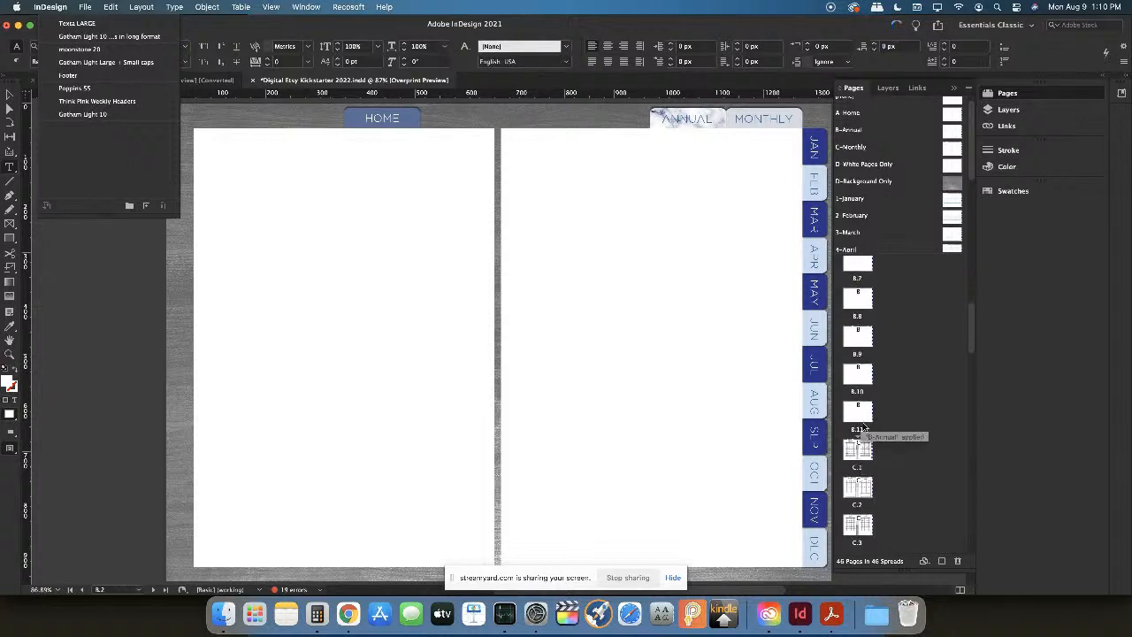
pyautogui.click(857, 452)
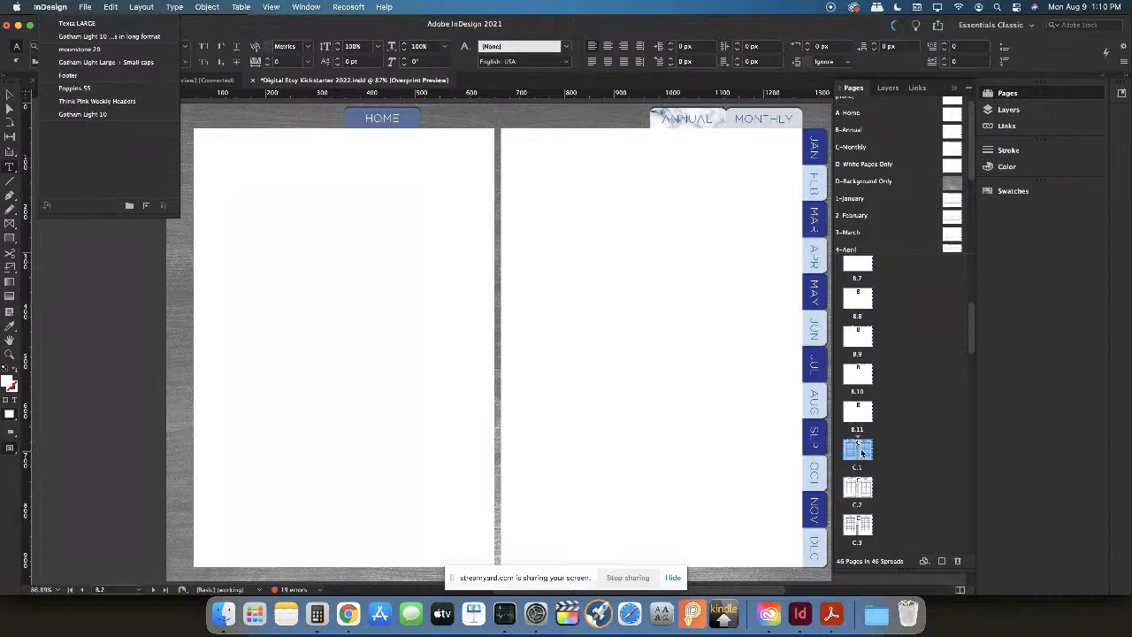
pyautogui.doubleClick(860, 452)
pyautogui.scroll(-5, 862, 451)
pyautogui.click(867, 426)
pyautogui.doubleClick(866, 426)
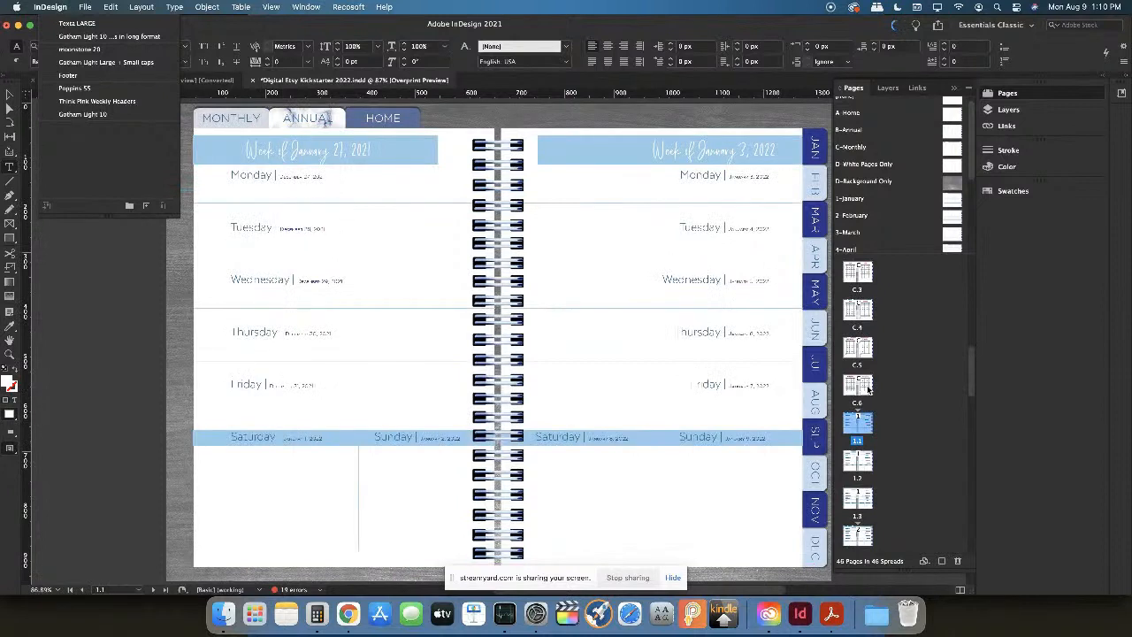
pyautogui.doubleClick(863, 389)
pyautogui.scroll(2, 851, 363)
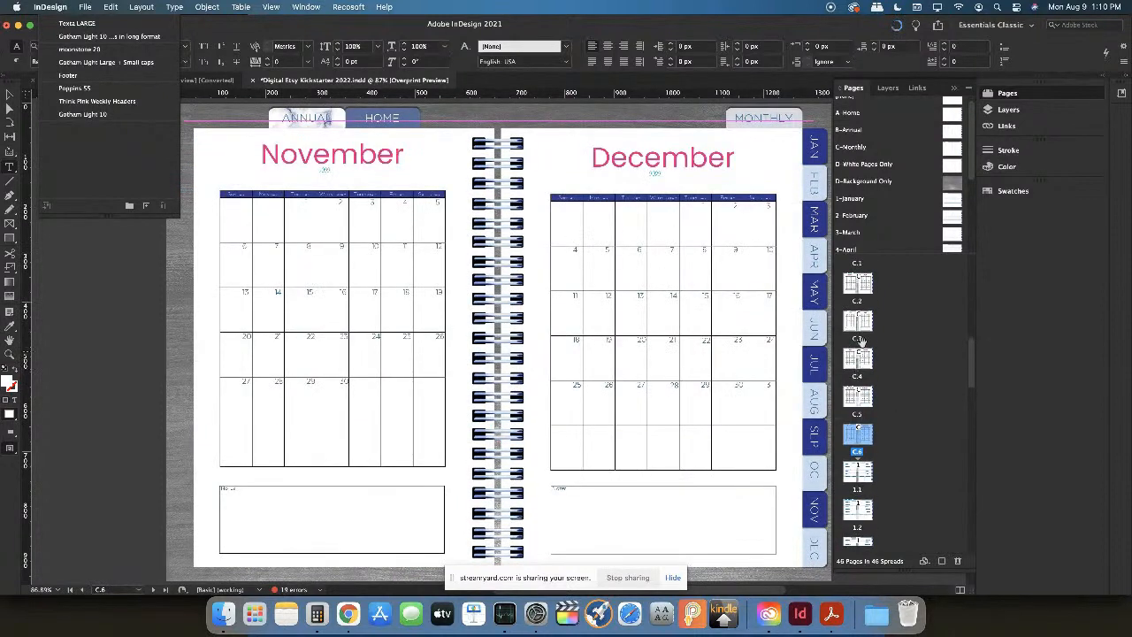
# Insert 10 pages after the January–February spread C.1, based on the C-Monthly master
pyautogui.doubleClick(858, 283)
pyautogui.scroll(1, 860, 300)
pyautogui.doubleClick(864, 310)
pyautogui.rightClick(864, 315)
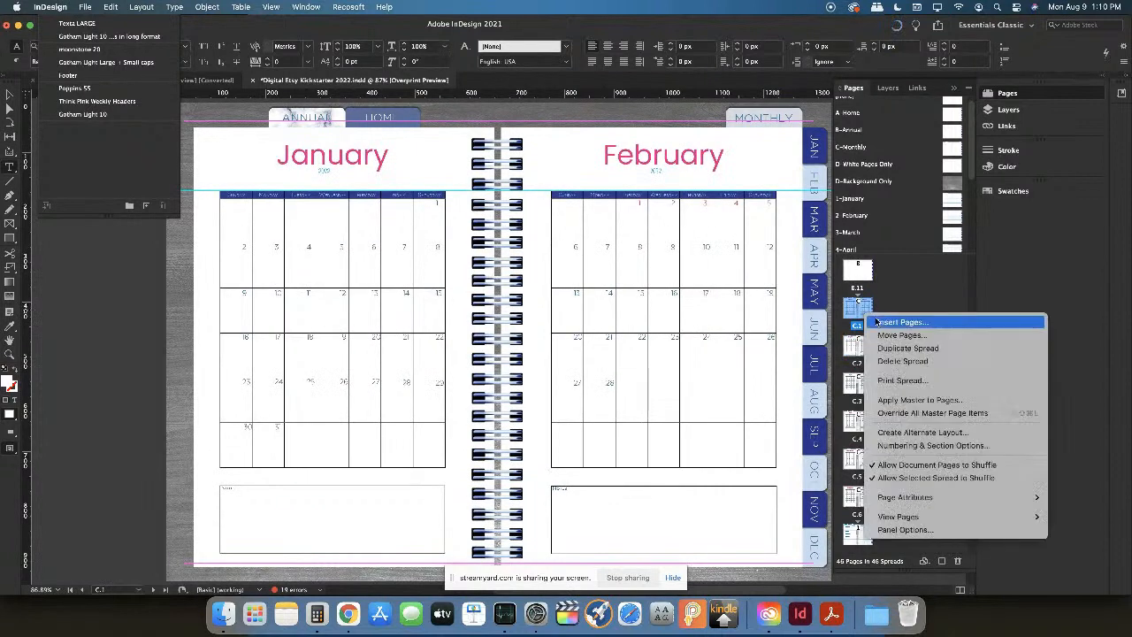
pyautogui.click(876, 322)
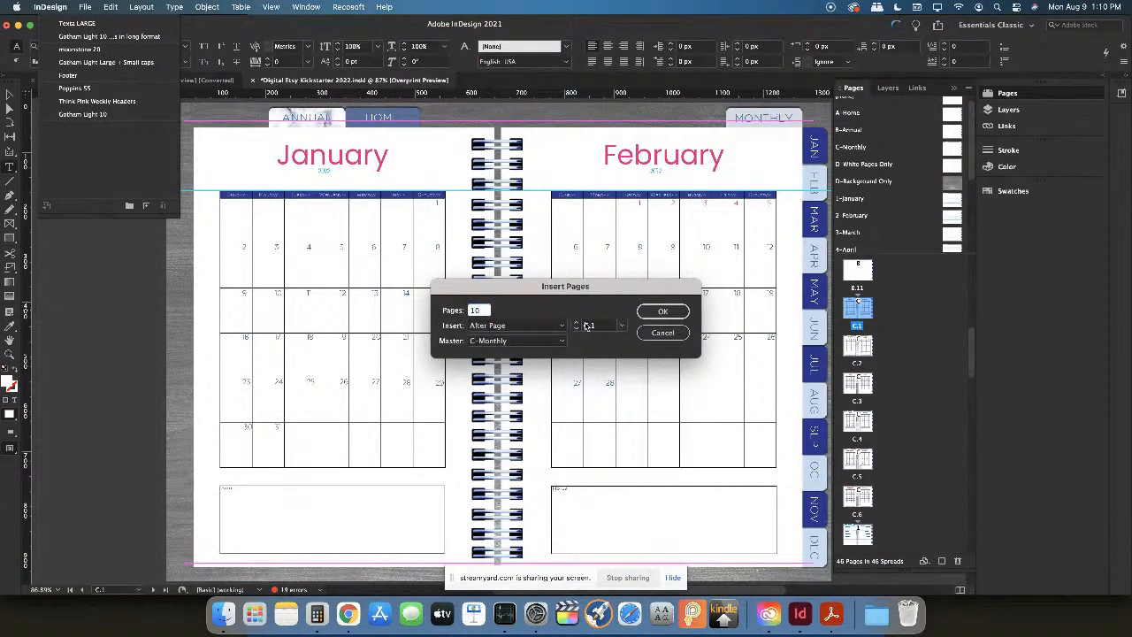
pyautogui.click(544, 342)
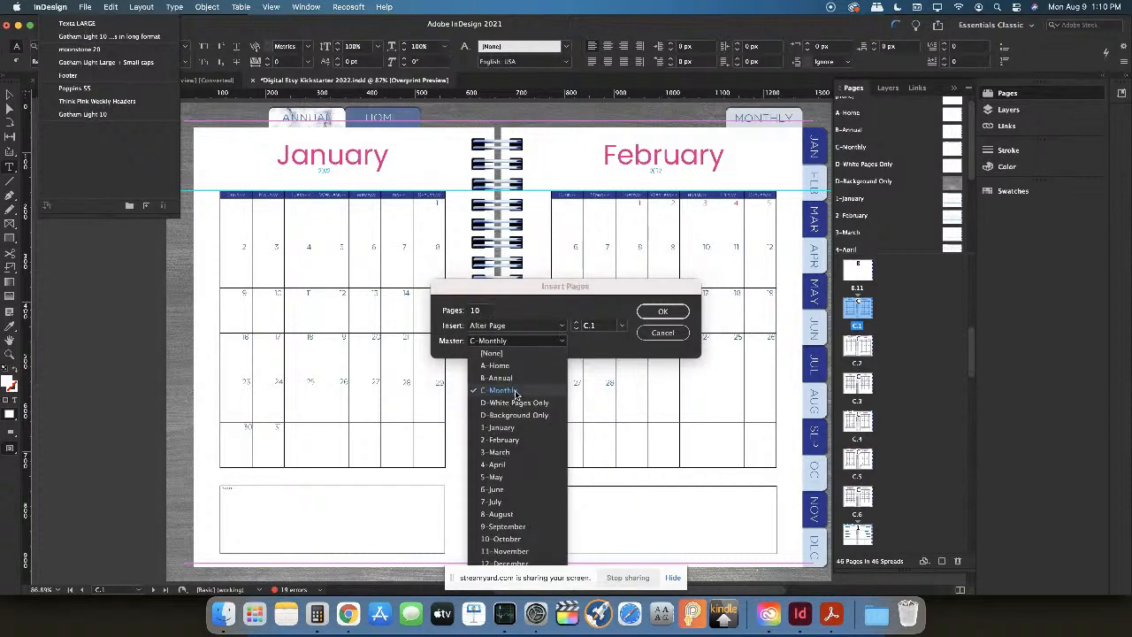
pyautogui.click(662, 313)
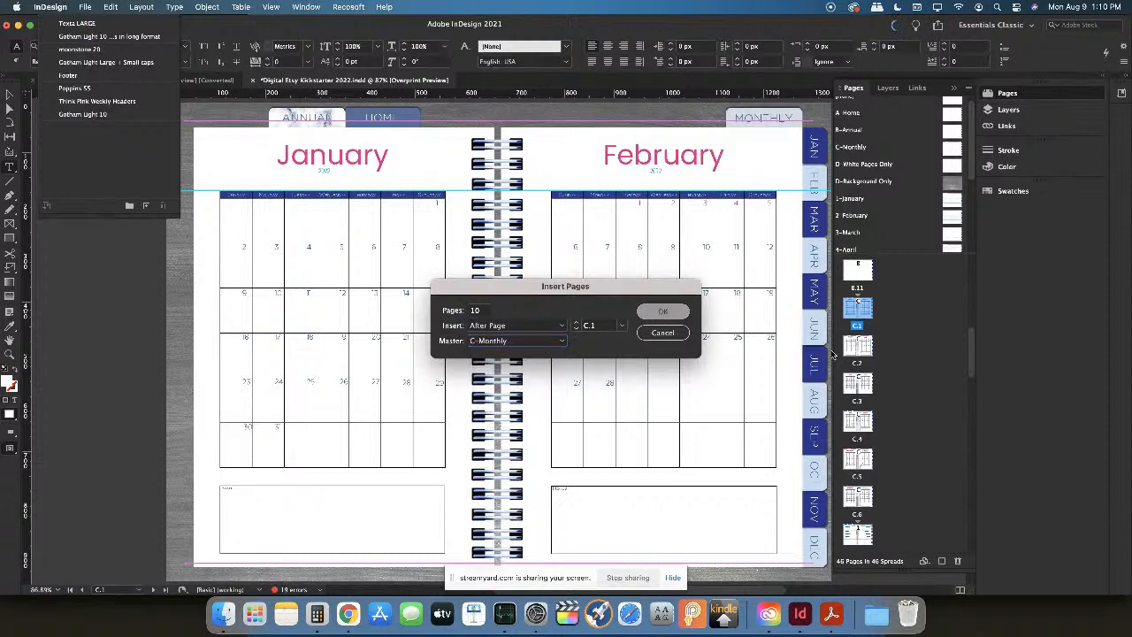
# Review the inserted monthly pages and the spreads that follow them: C.12, C.16 and the first weekly spread 1.1
pyautogui.scroll(-2, 890, 439)
pyautogui.scroll(-2, 891, 437)
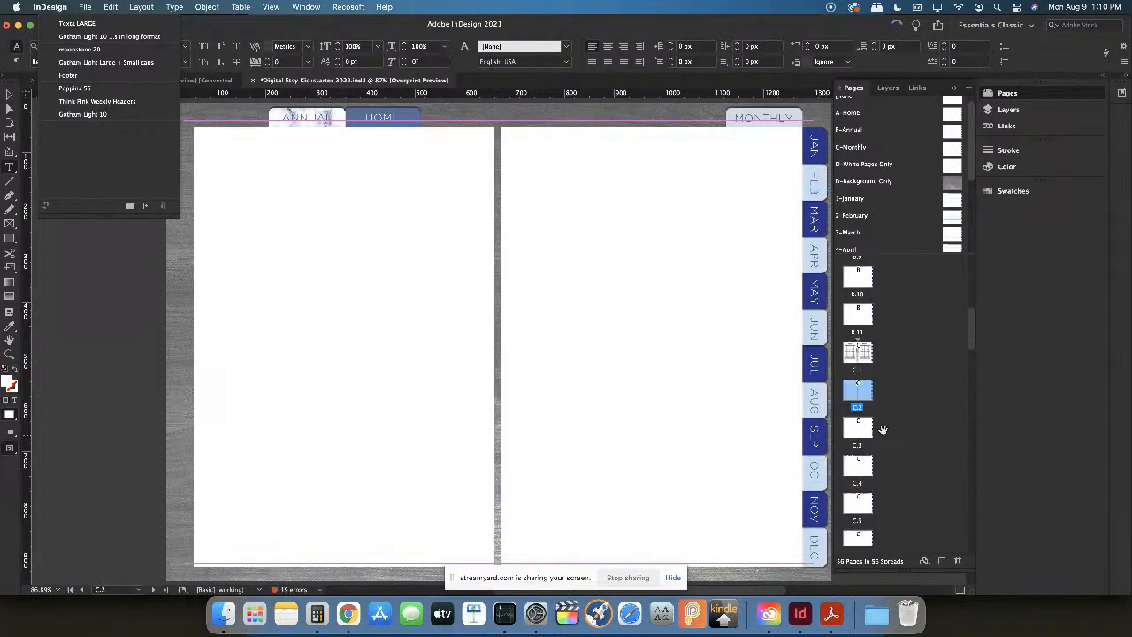
pyautogui.click(864, 437)
pyautogui.scroll(-5, 867, 468)
pyautogui.doubleClick(865, 432)
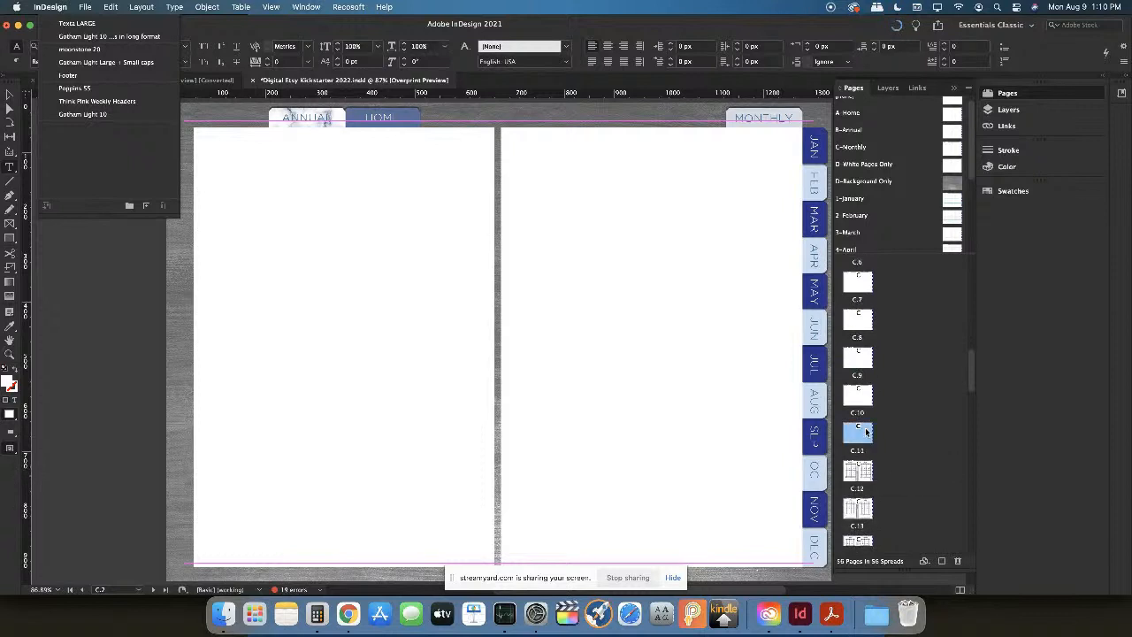
pyautogui.doubleClick(871, 476)
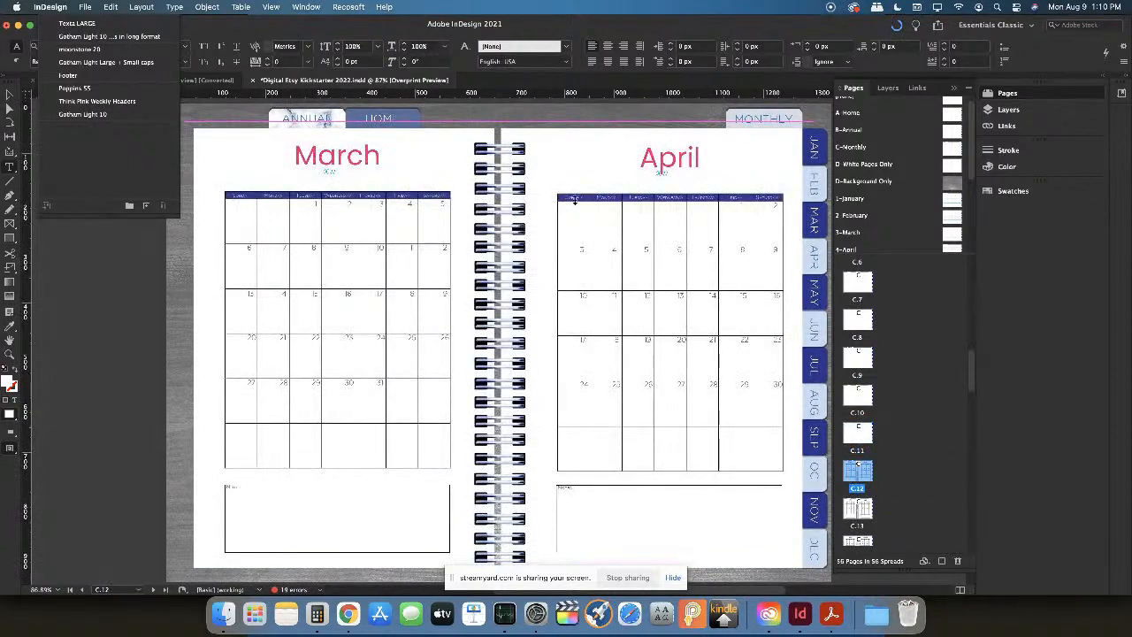
pyautogui.scroll(-3, 897, 486)
pyautogui.scroll(-5, 889, 478)
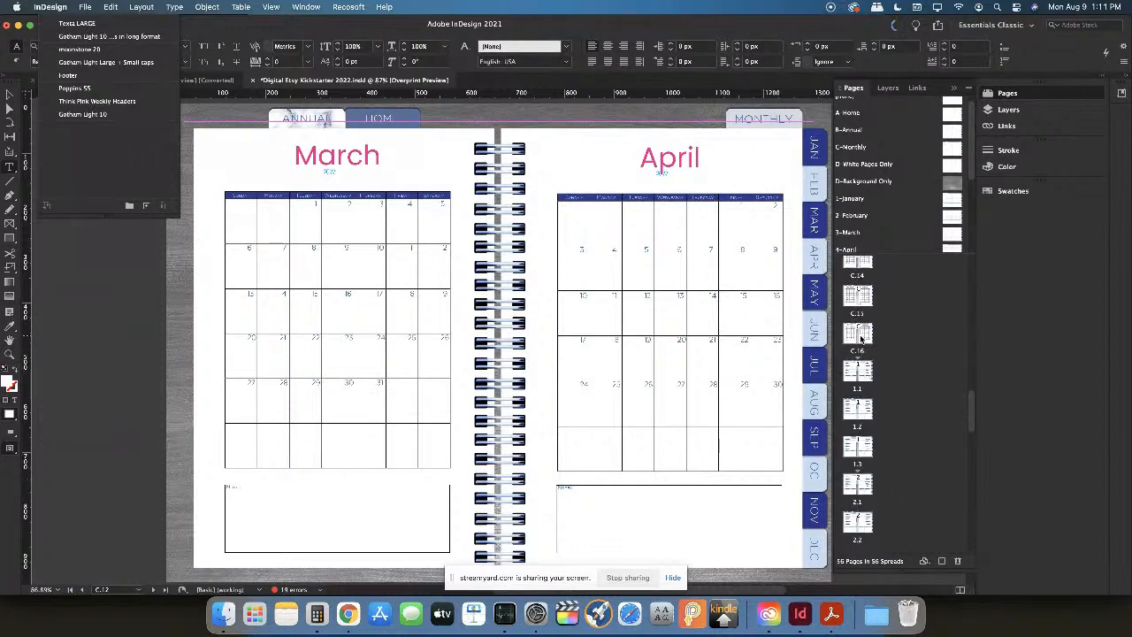
pyautogui.doubleClick(858, 333)
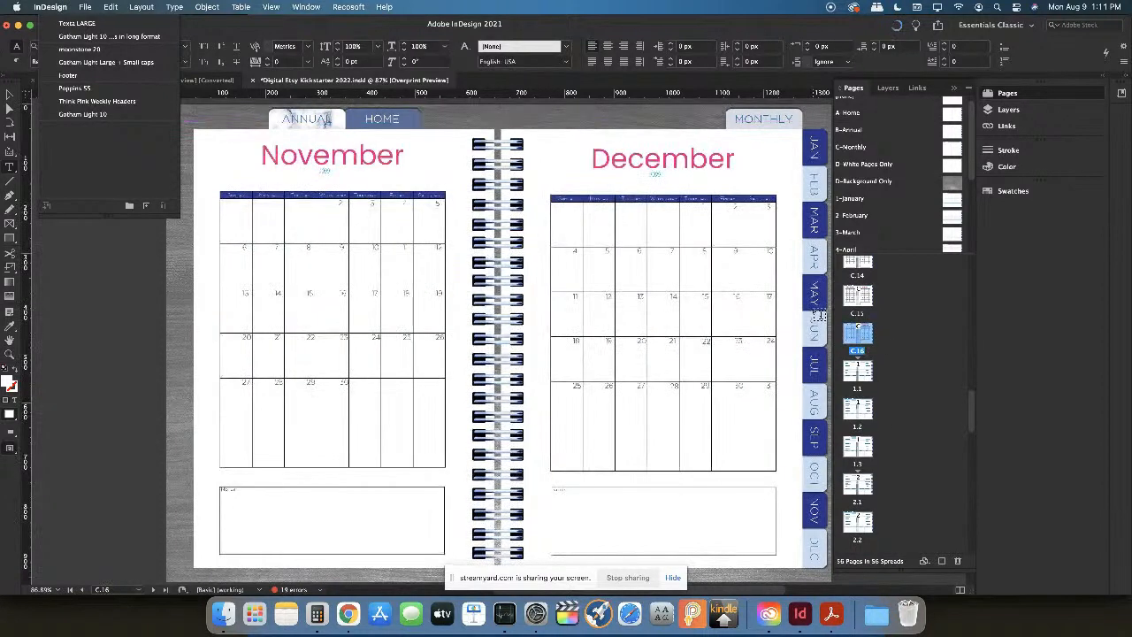
pyautogui.doubleClick(855, 370)
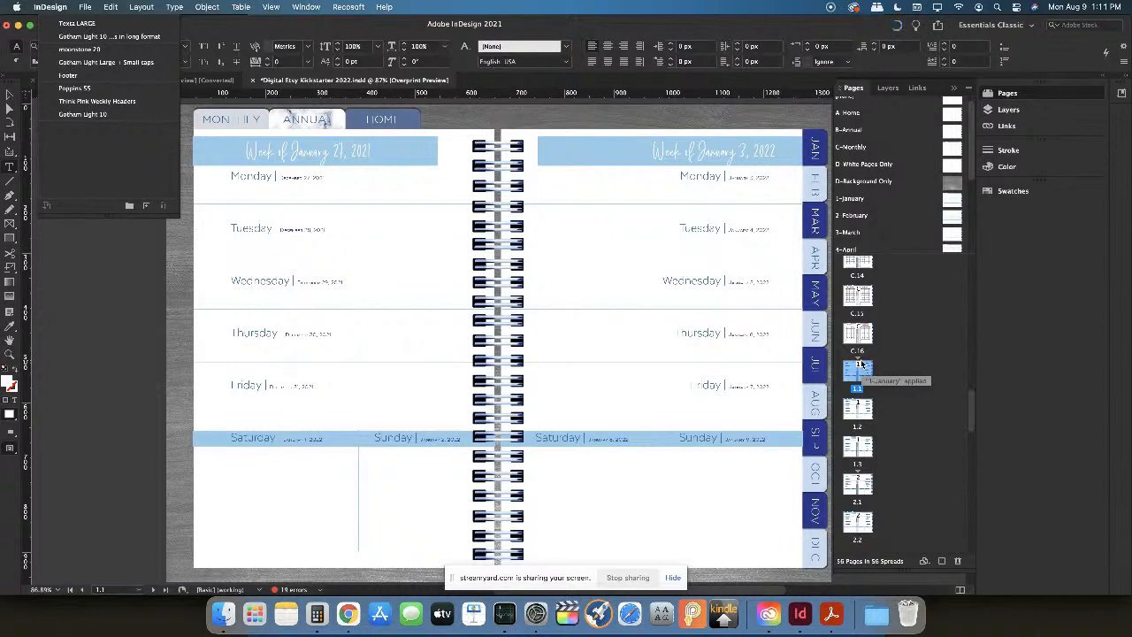
# View the D-White Pages Only and D-Background Only masters and look through the list of masters
pyautogui.scroll(10, 926, 295)
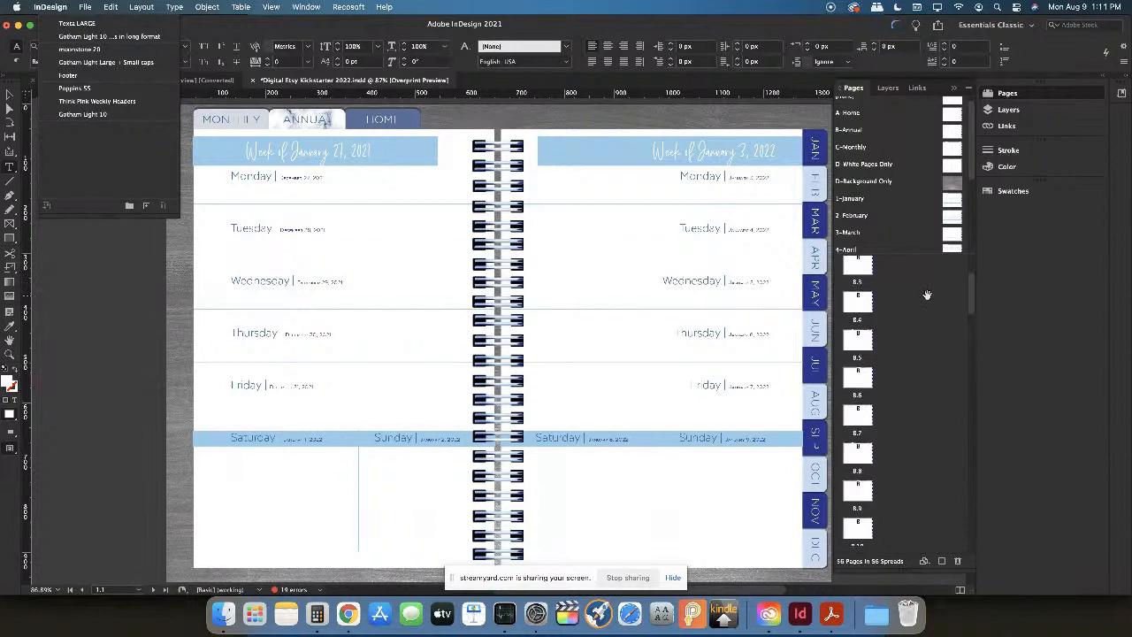
pyautogui.scroll(-4, 895, 163)
pyautogui.scroll(5, 918, 228)
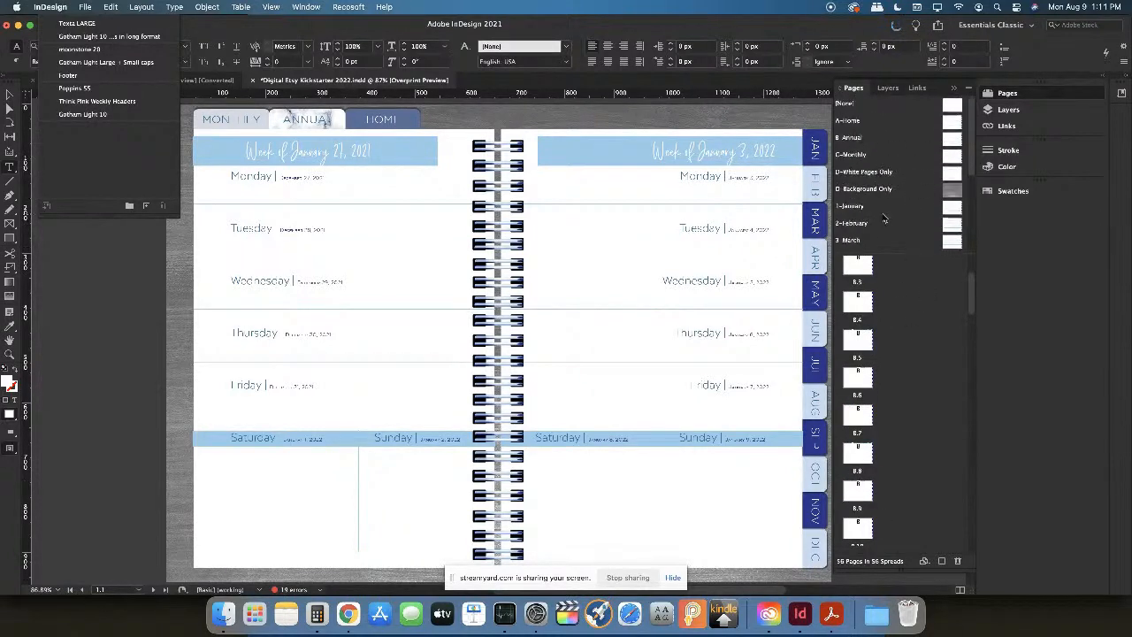
pyautogui.doubleClick(892, 171)
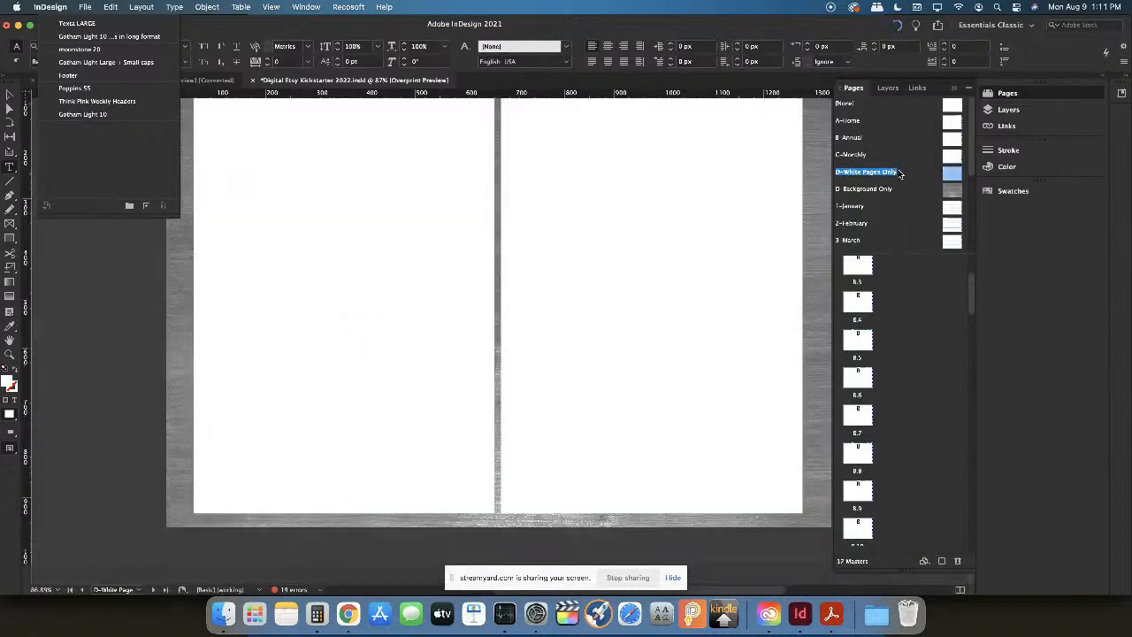
pyautogui.scroll(2, 743, 303)
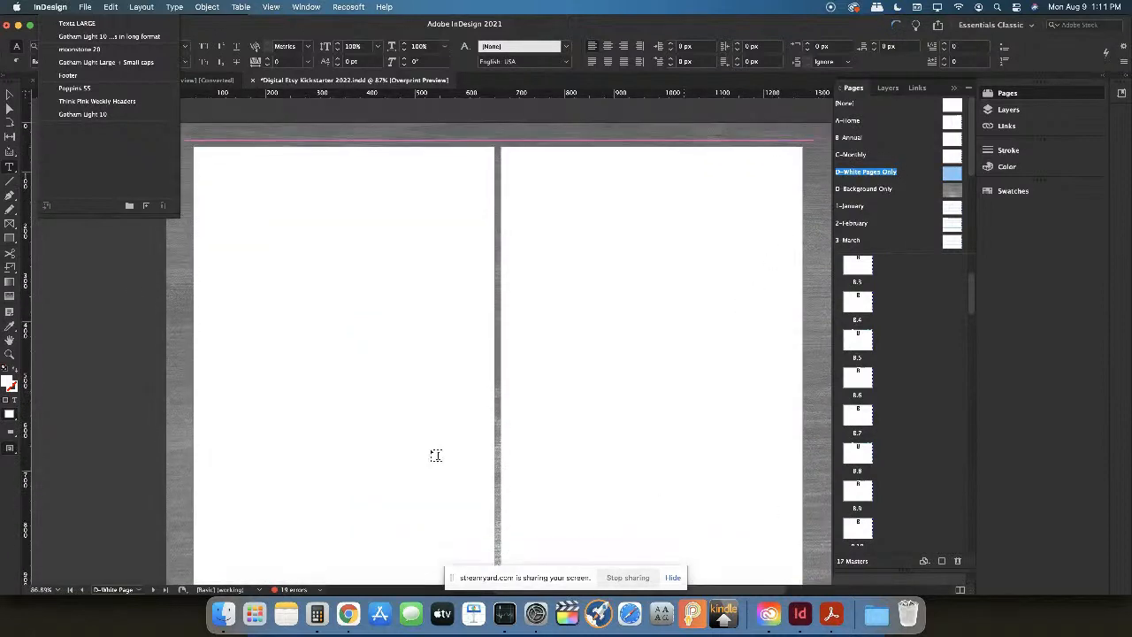
pyautogui.doubleClick(874, 190)
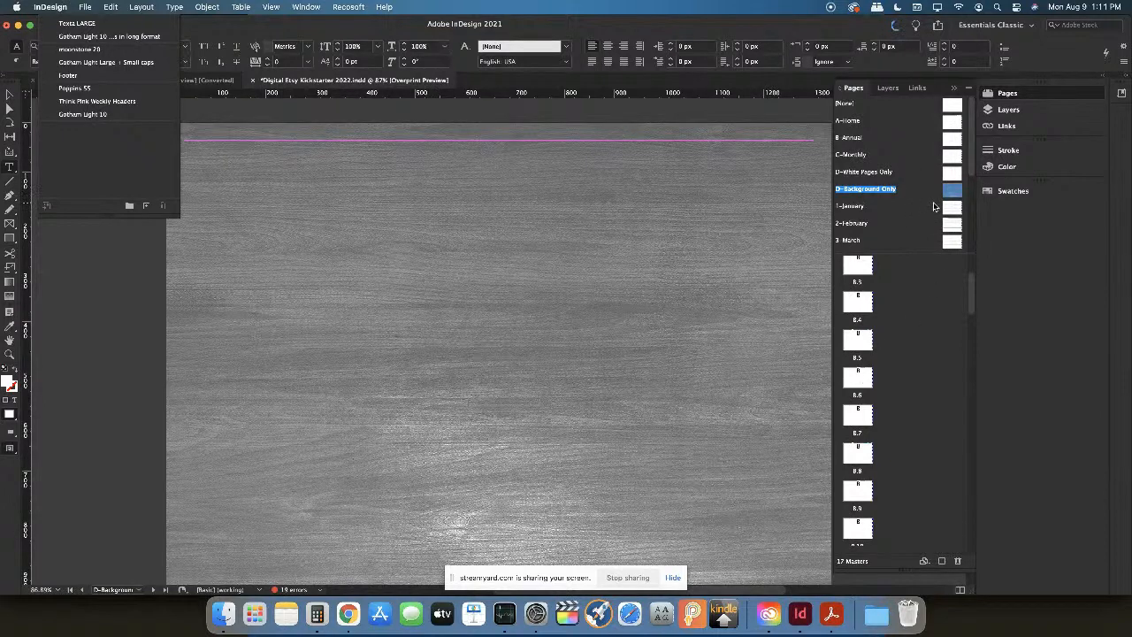
pyautogui.scroll(-5, 890, 209)
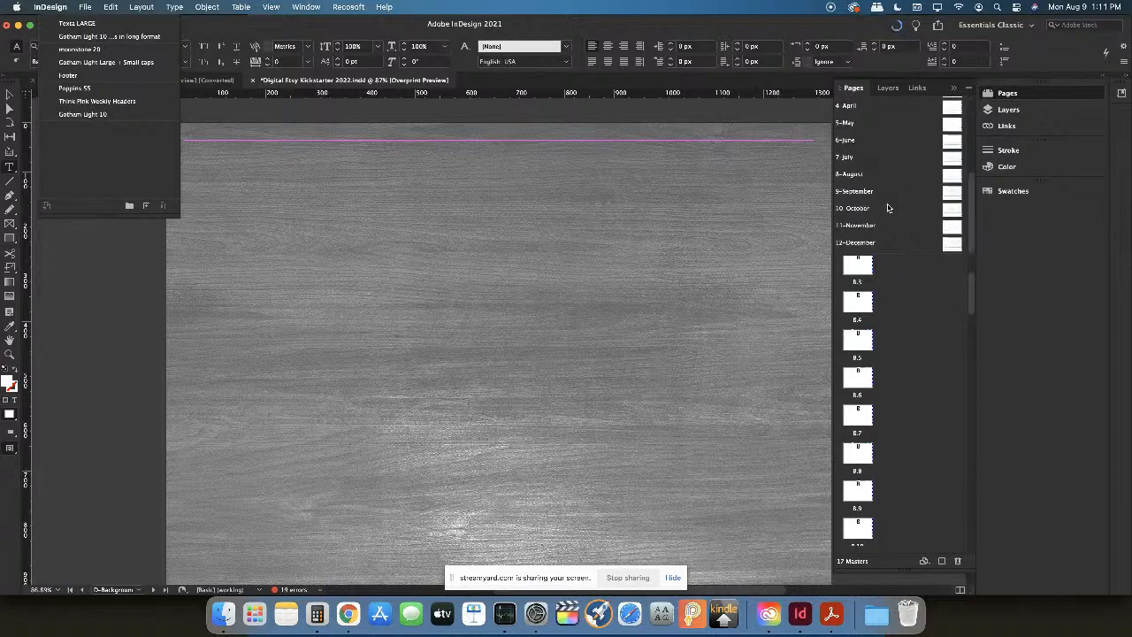
pyautogui.scroll(5, 886, 223)
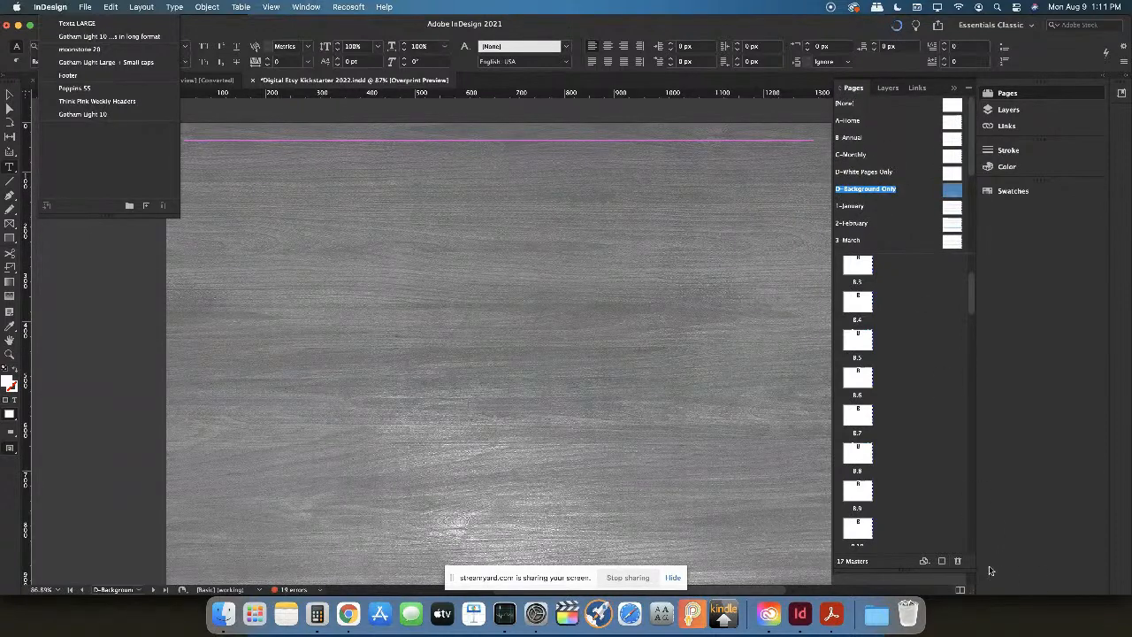
# Create a new master page with the prefix E and the name Notes
pyautogui.click(942, 562)
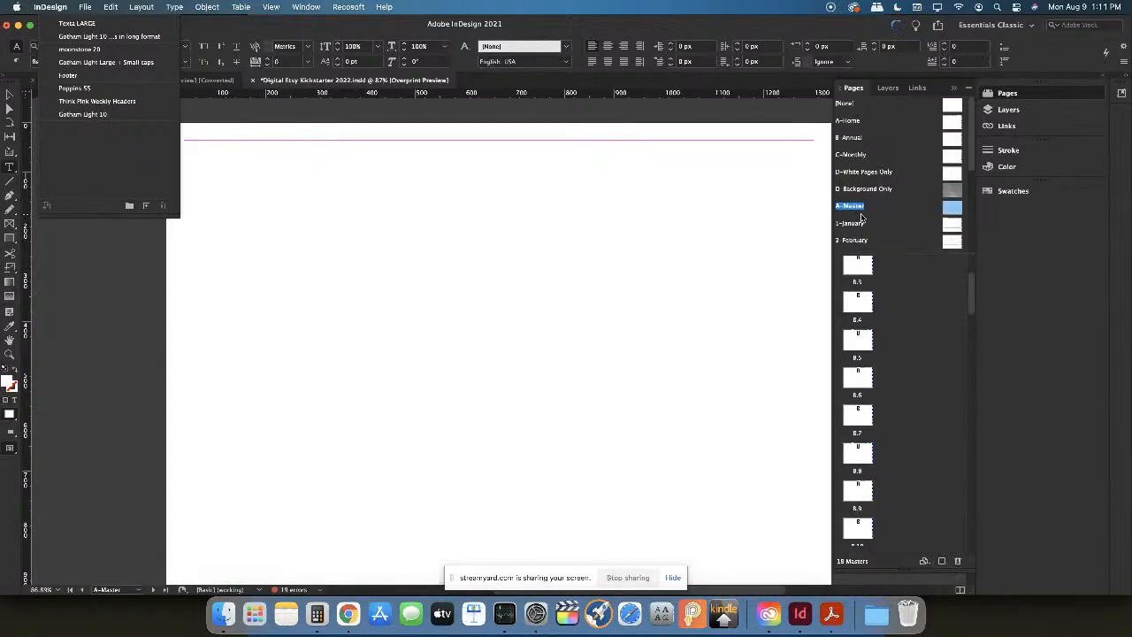
pyautogui.rightClick(854, 214)
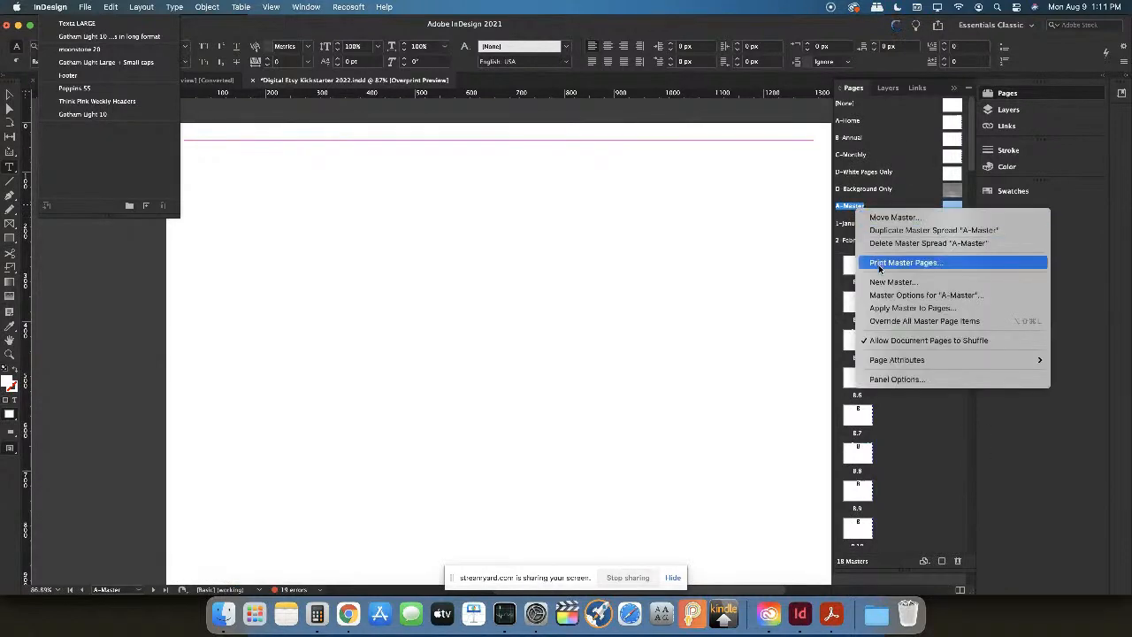
pyautogui.click(888, 296)
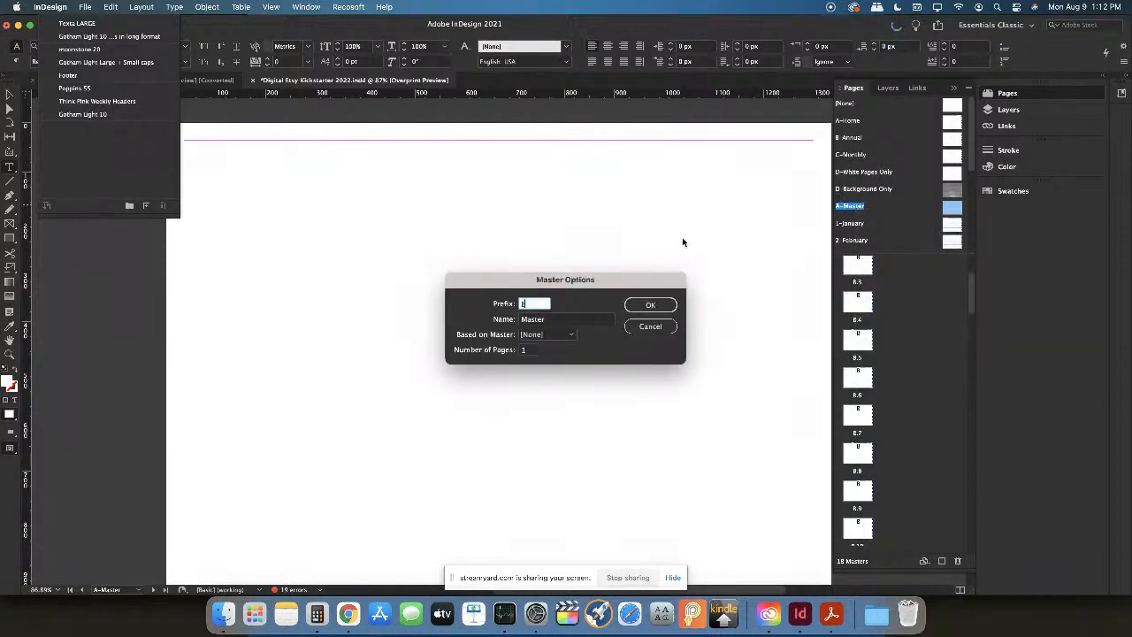
pyautogui.press('Tab')
pyautogui.write('Notes')
pyautogui.press('Return')
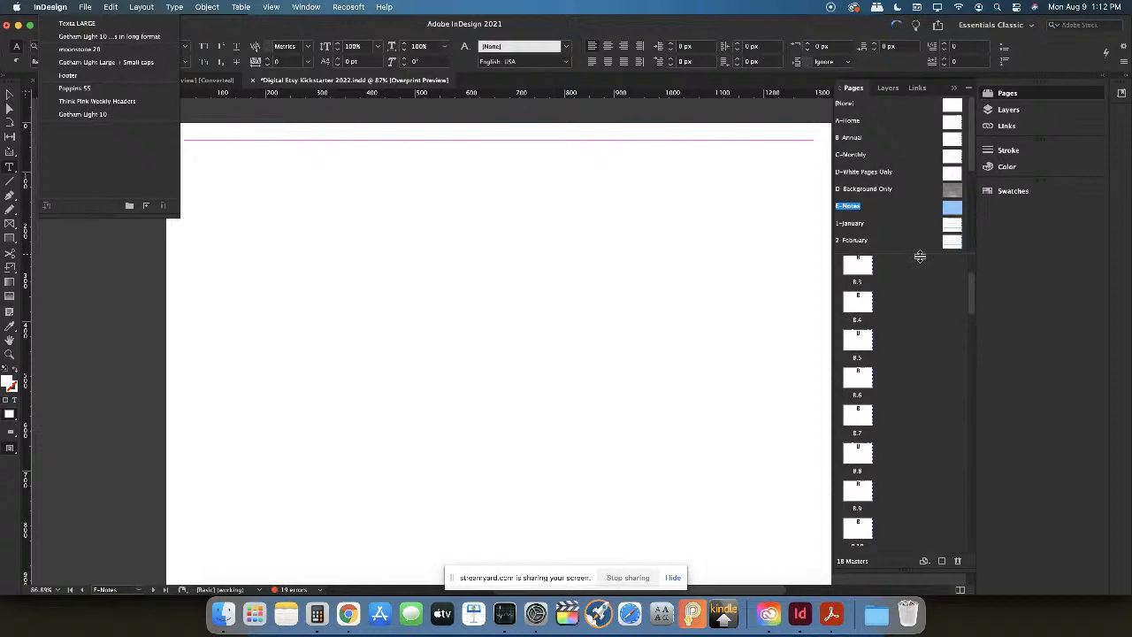
# Open the March–April monthly spread on page C.12 in the document
pyautogui.scroll(-10, 897, 358)
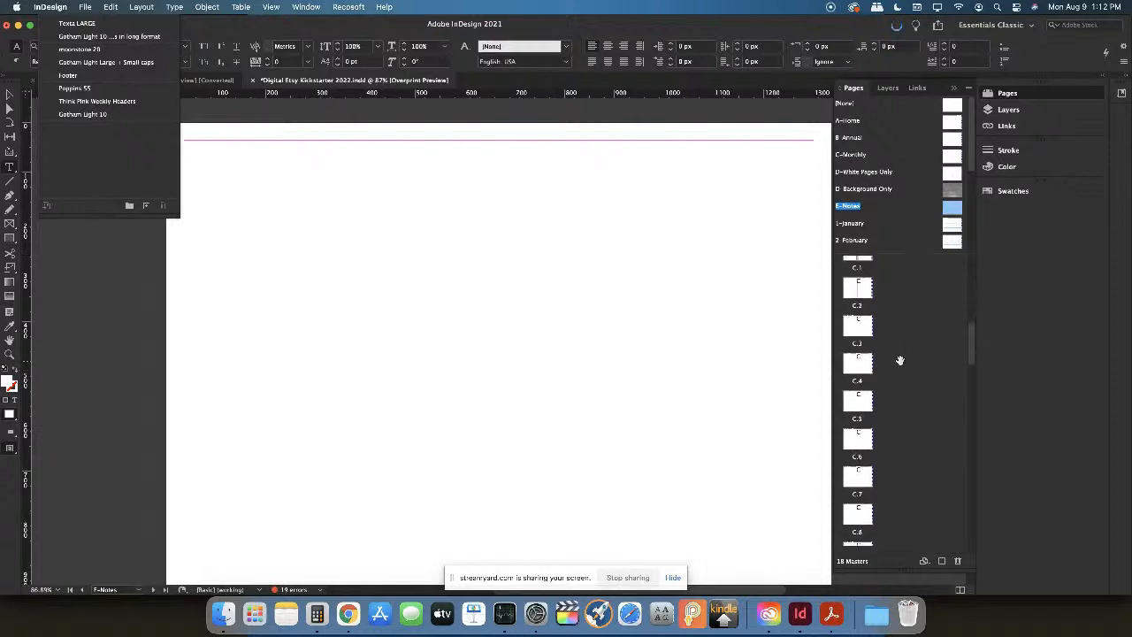
pyautogui.scroll(-5, 897, 356)
pyautogui.doubleClick(858, 387)
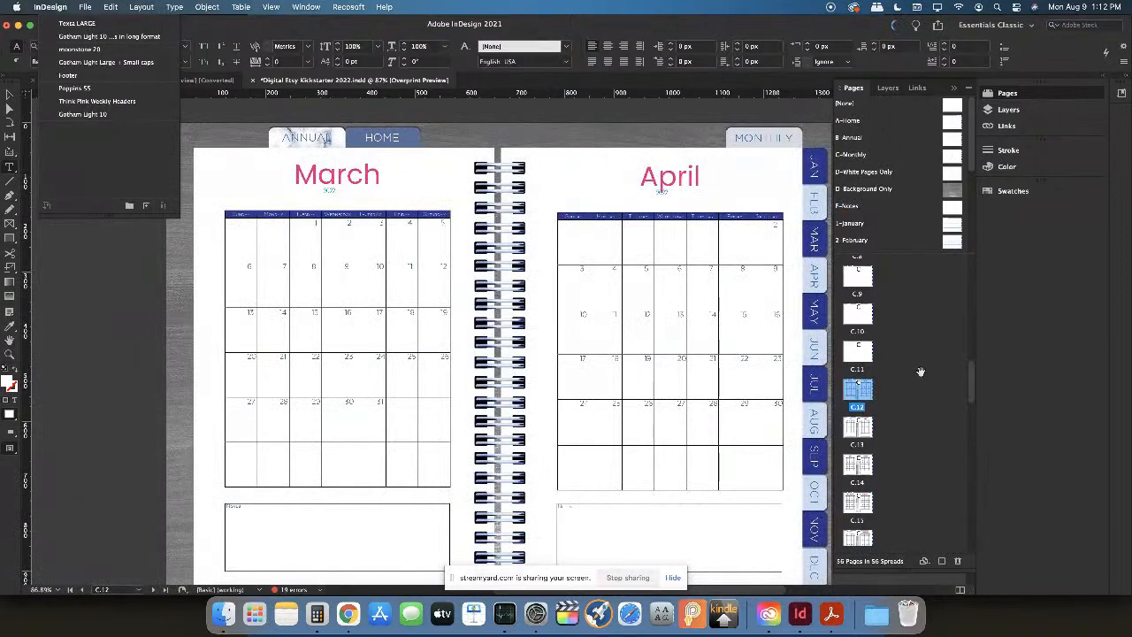
# Switch to the Selection tool and close the Character Styles panel that covers the workspace
pyautogui.click(51, 37)
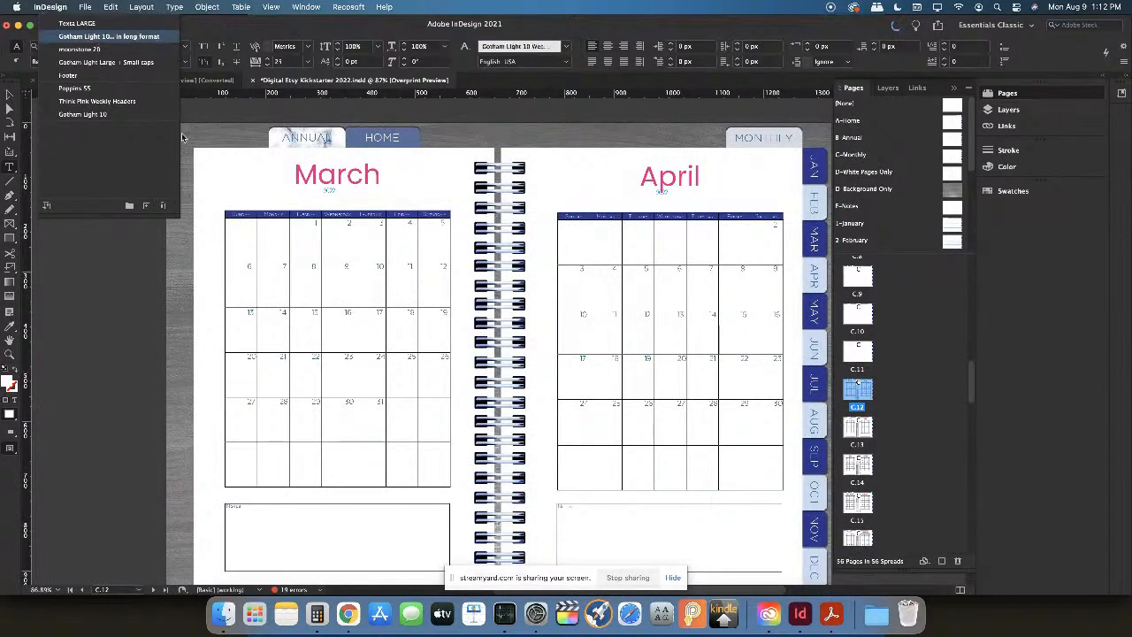
pyautogui.click(228, 133)
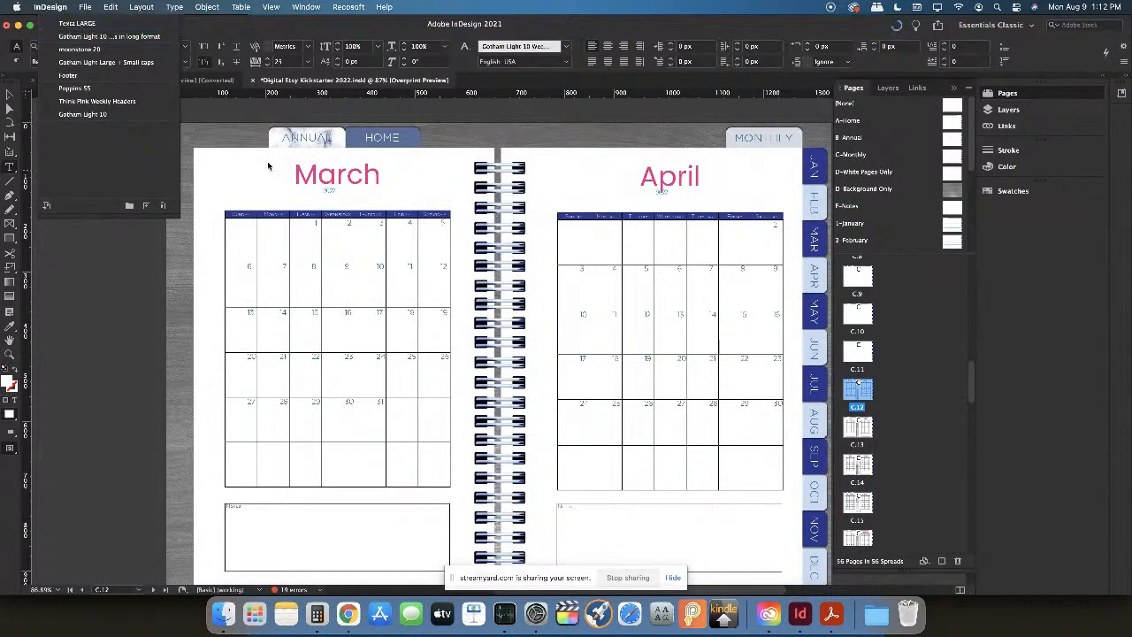
pyautogui.click(9, 95)
pyautogui.click(306, 7)
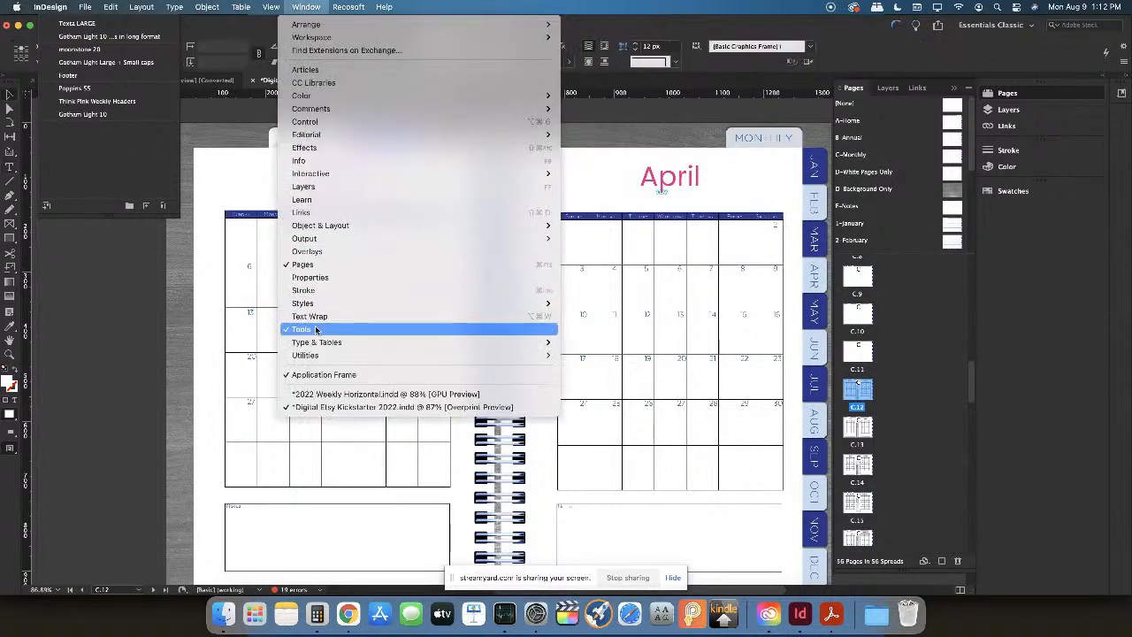
pyautogui.moveTo(531, 303)
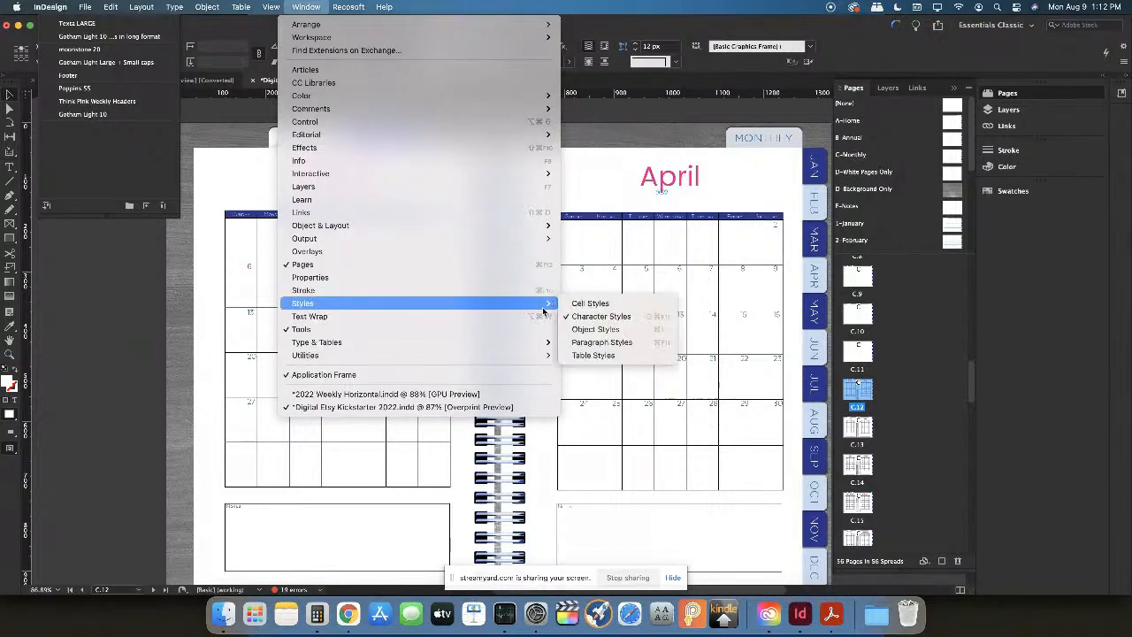
pyautogui.click(610, 316)
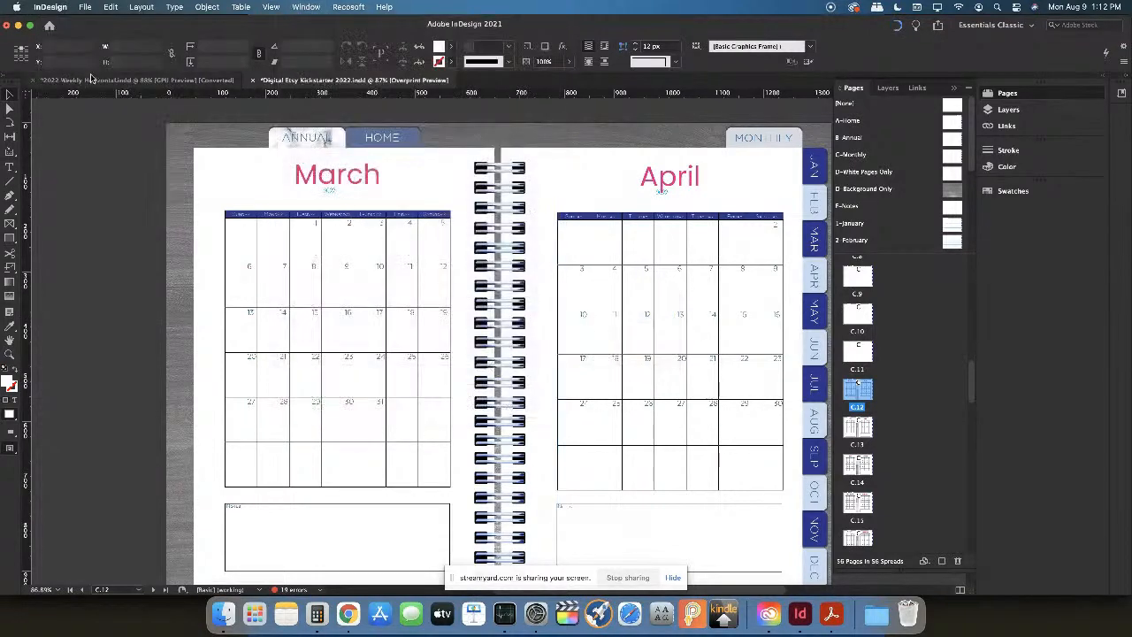
# Try exporting all pages to the iCloud Desktop as an Adobe PDF (Interactive) named Digital Etsy Kickstarter 2022 test file, with the default export options
pyautogui.click(85, 7)
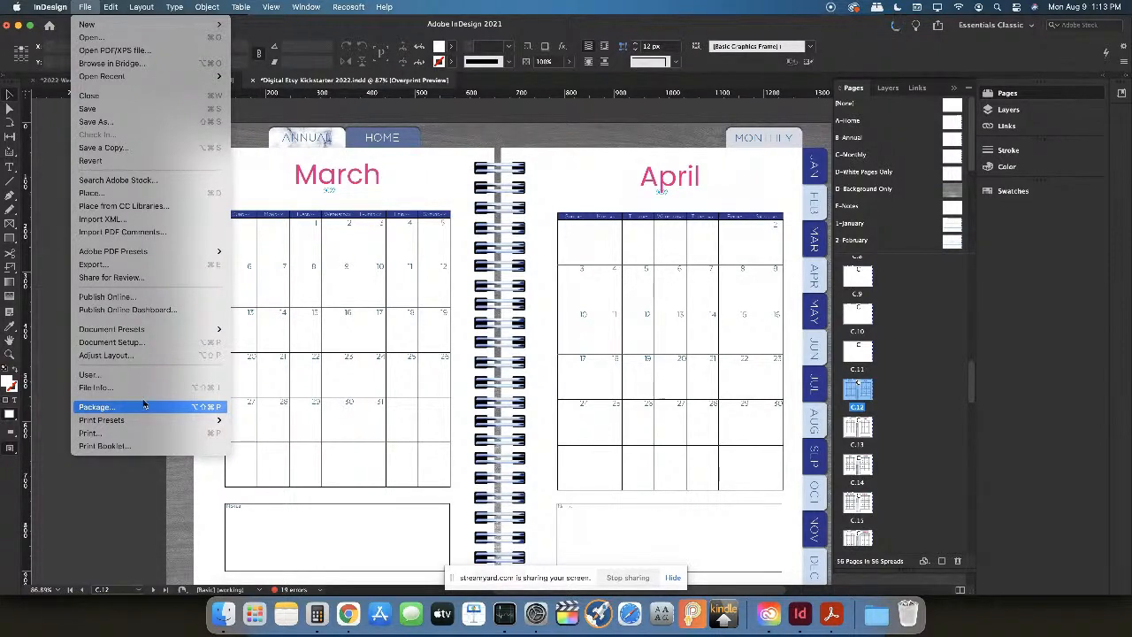
pyautogui.click(132, 265)
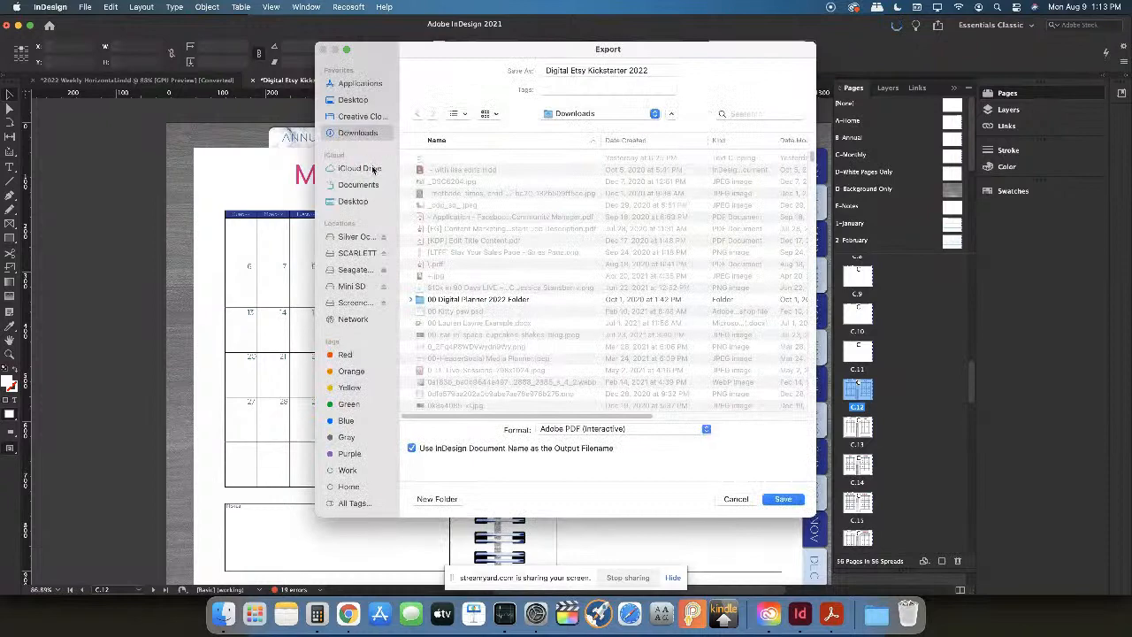
pyautogui.click(353, 201)
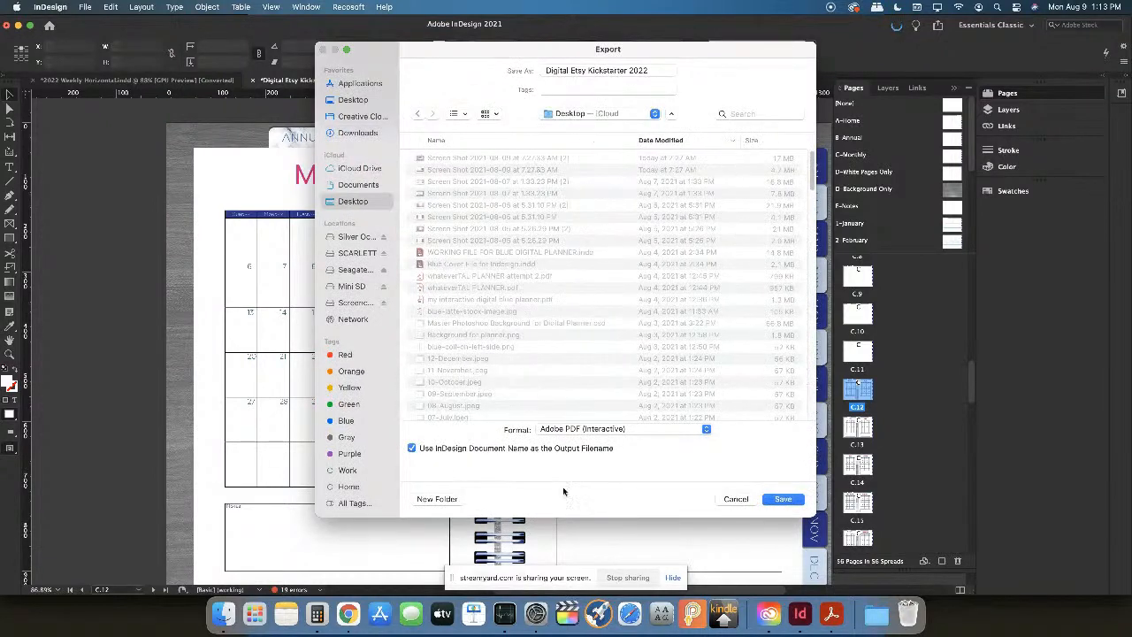
pyautogui.click(633, 430)
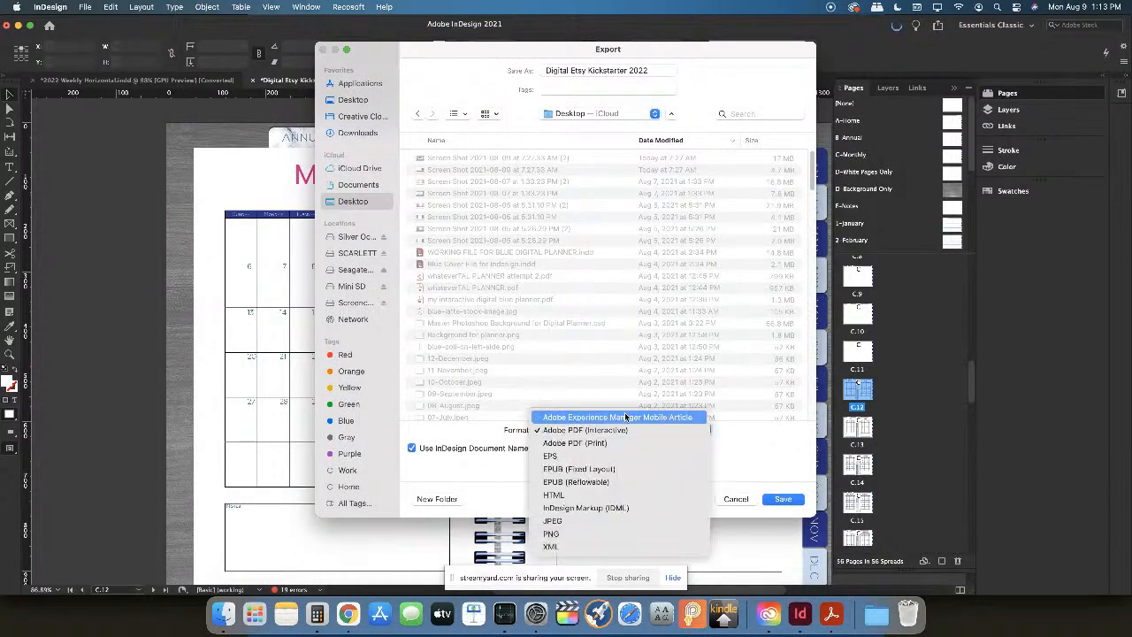
pyautogui.click(628, 432)
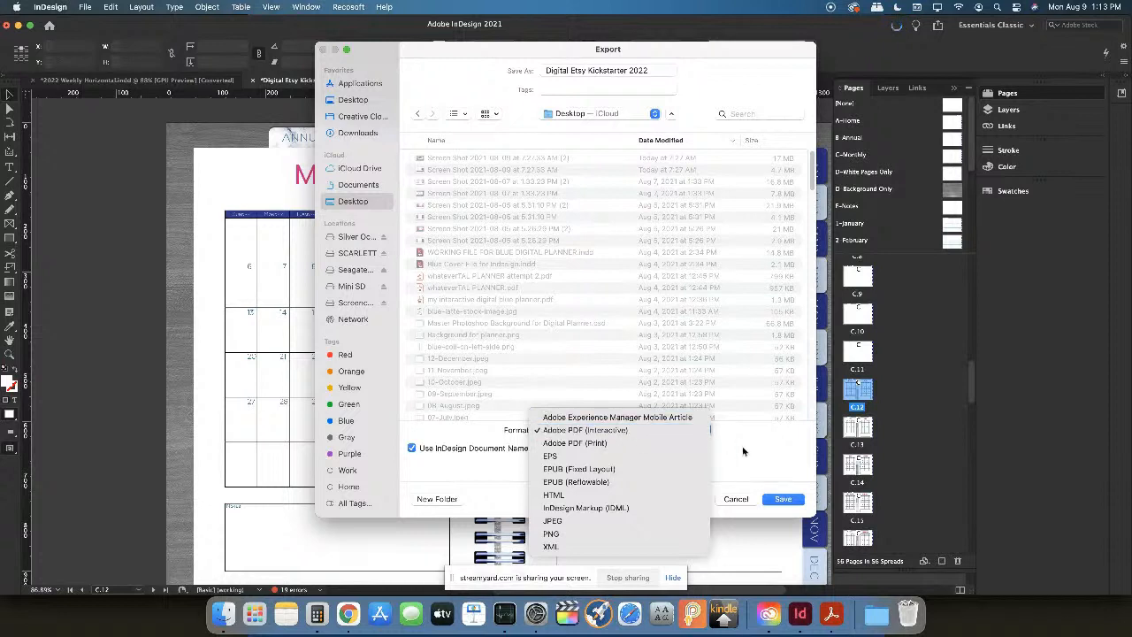
pyautogui.click(663, 70)
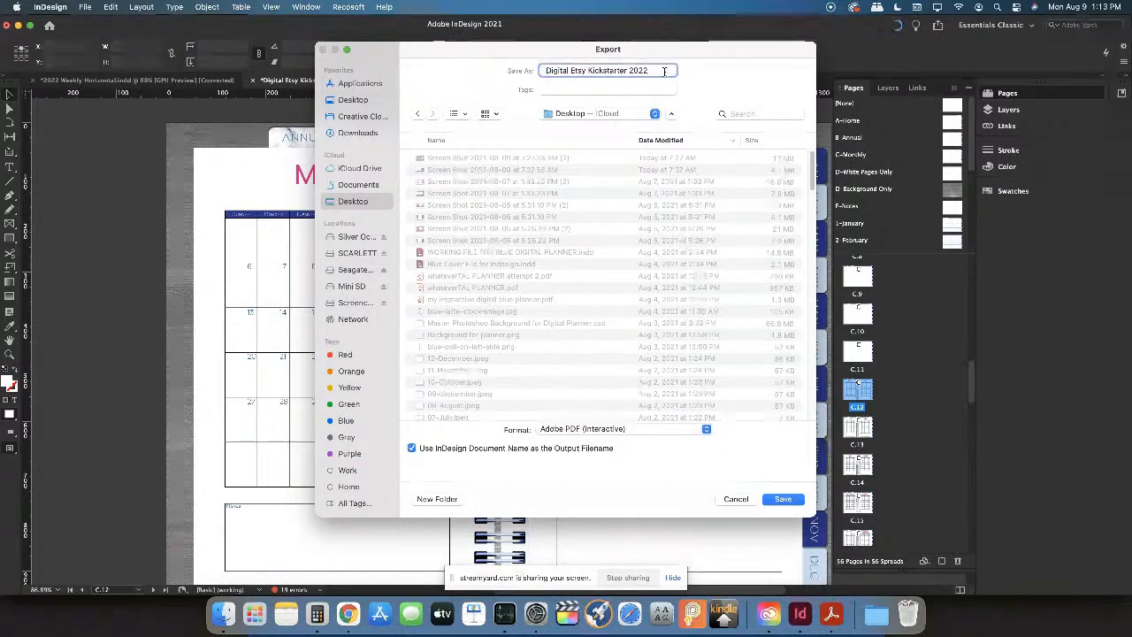
pyautogui.write('file')
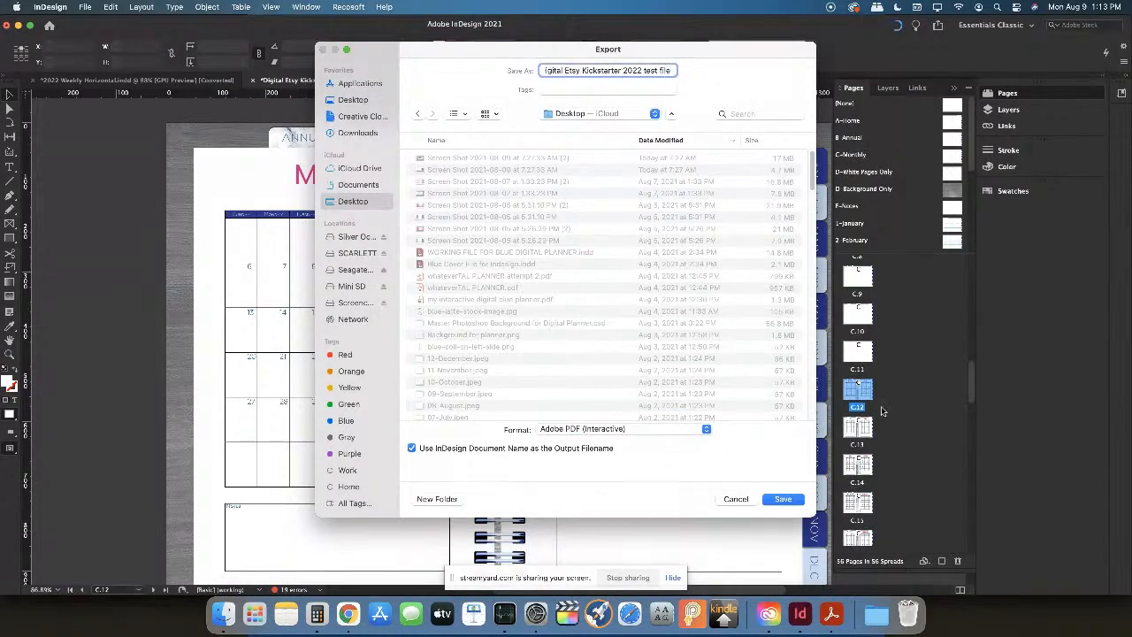
pyautogui.click(790, 500)
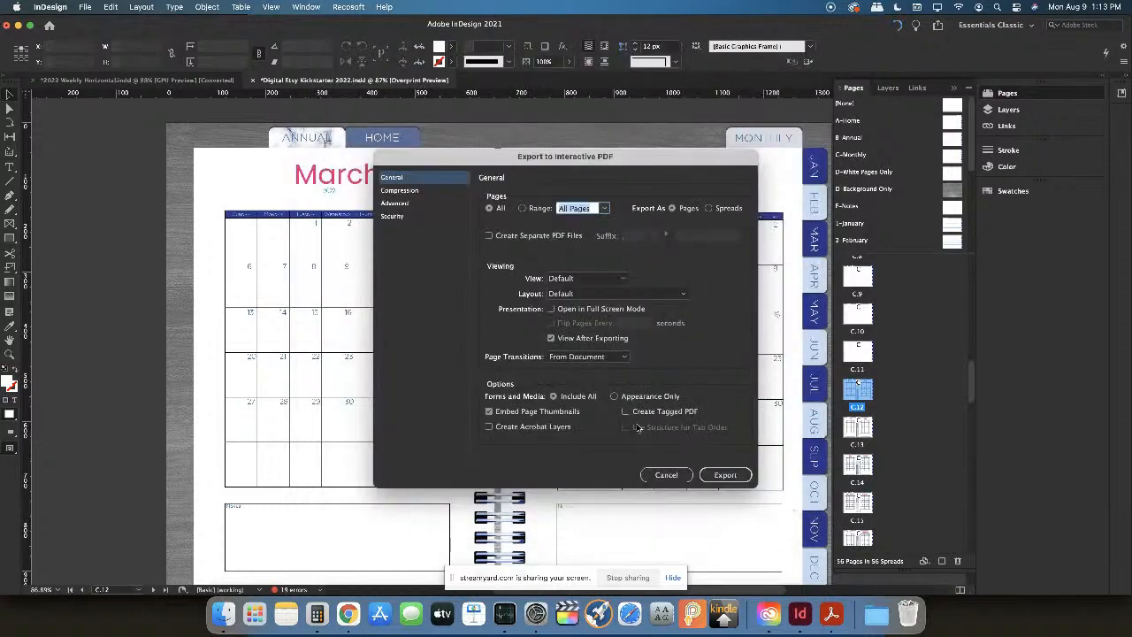
pyautogui.click(723, 476)
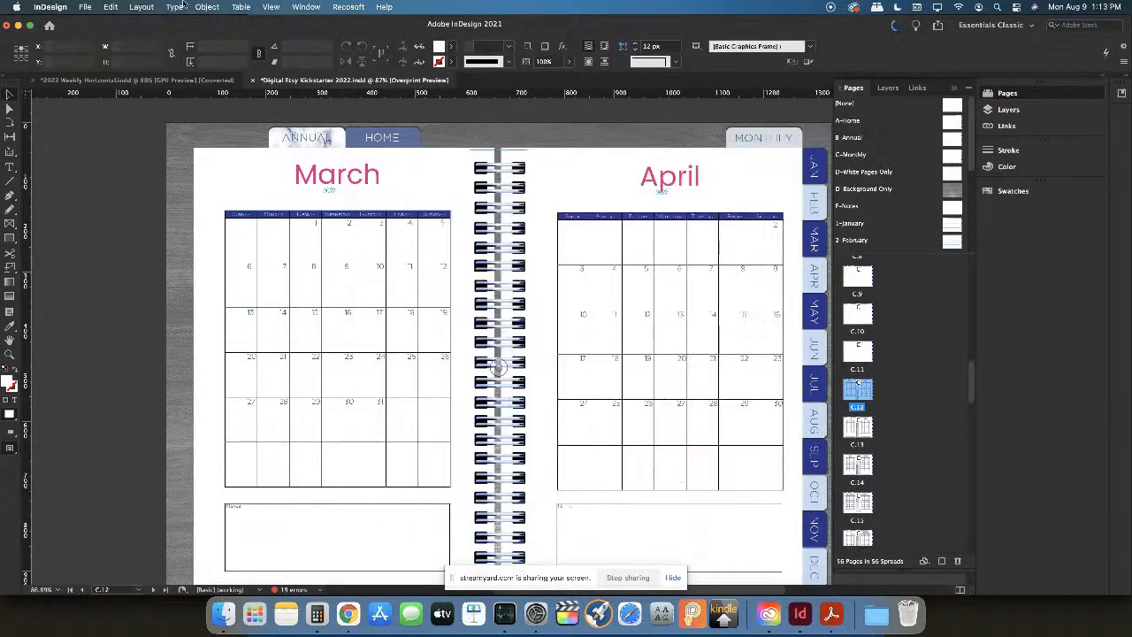
# Restart the export to the iCloud Desktop as Digital Etsy Kickstarter 2022 test file in Adobe PDF (Interactive) format
pyautogui.click(85, 7)
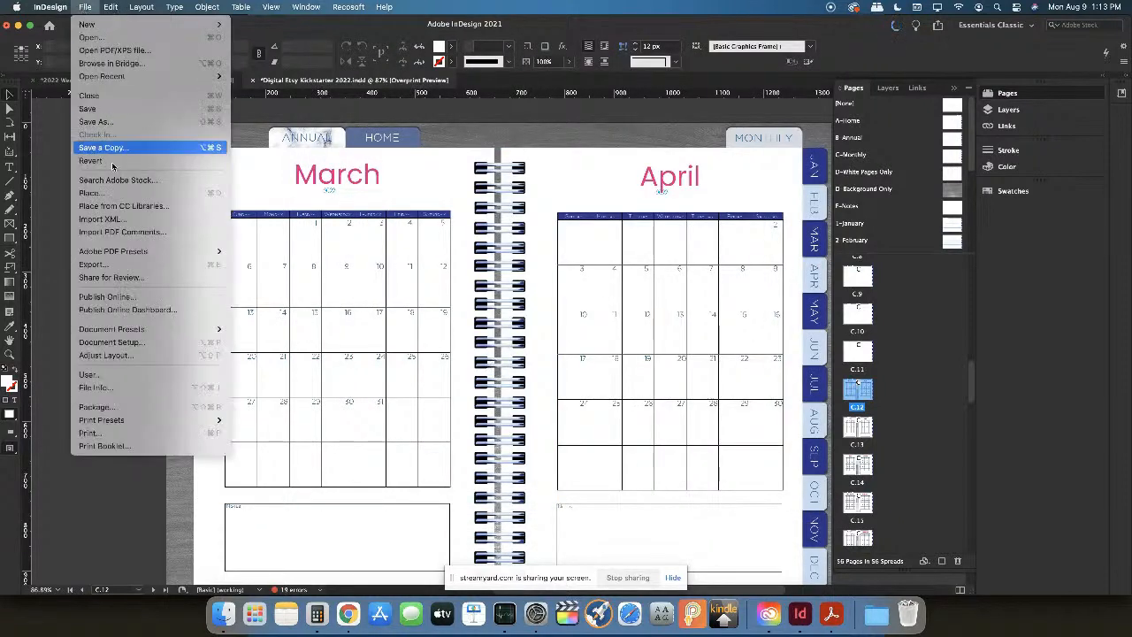
pyautogui.click(123, 268)
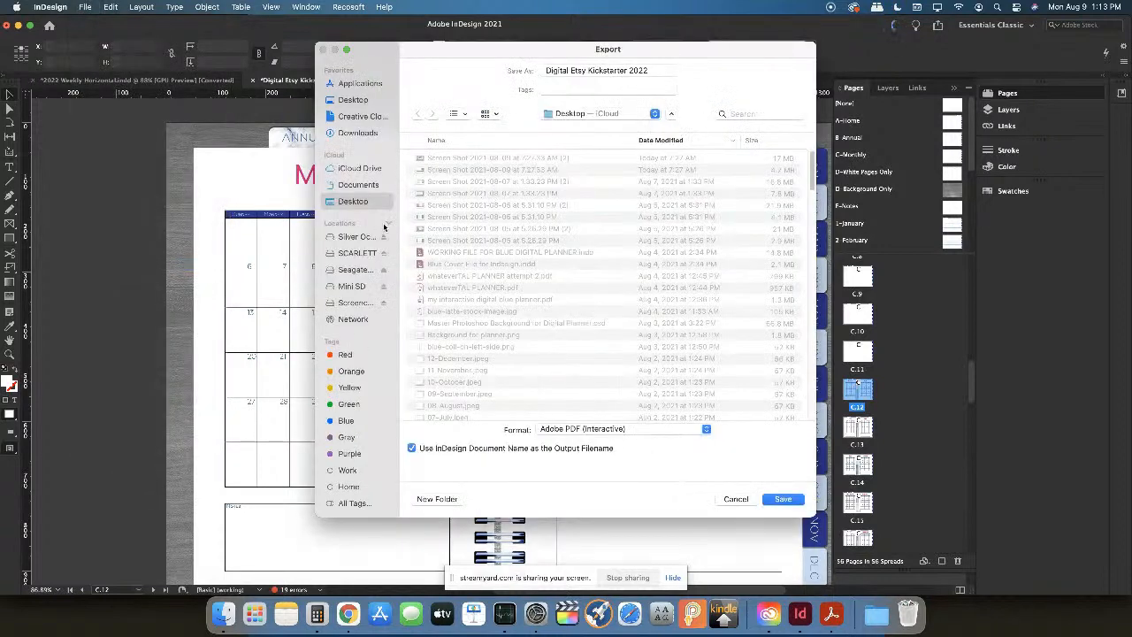
pyautogui.click(654, 69)
pyautogui.write('test file')
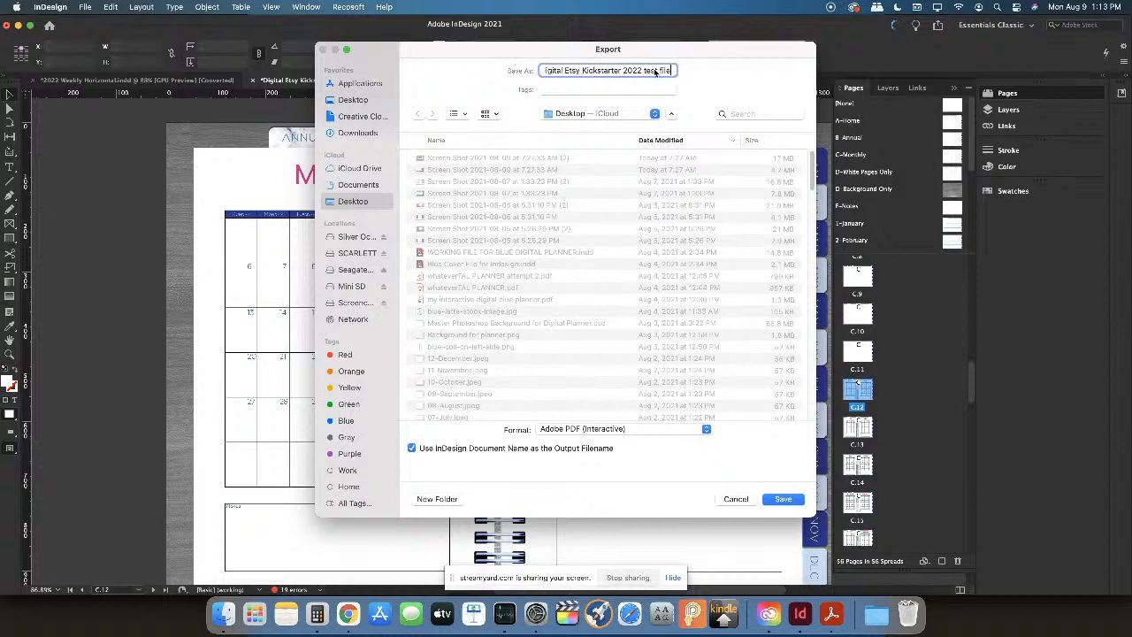
pyautogui.click(649, 430)
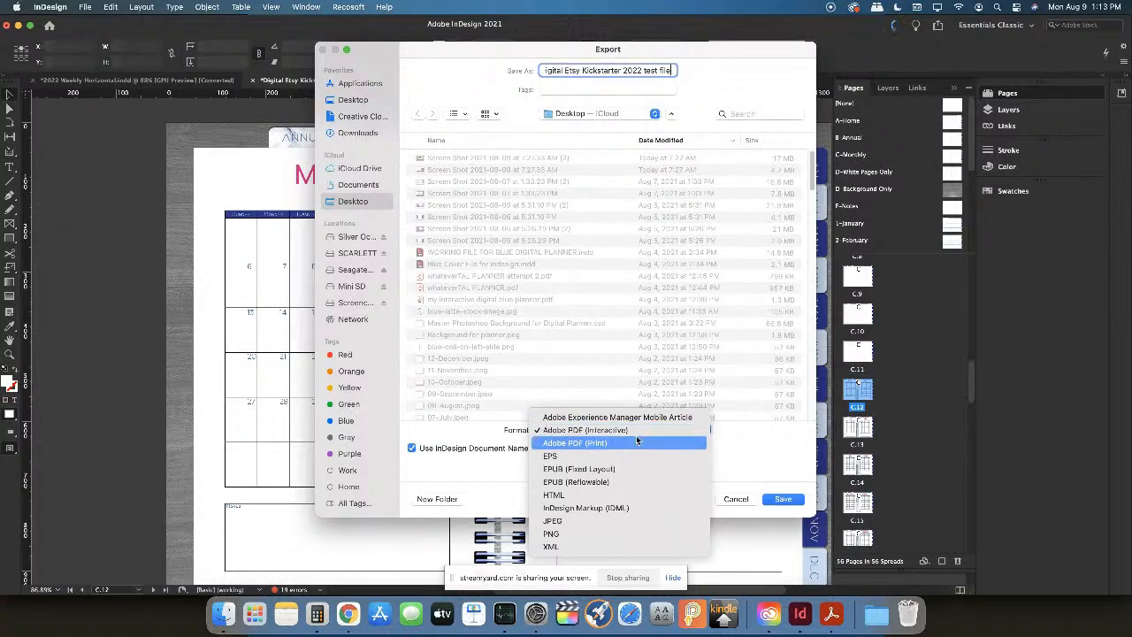
pyautogui.click(644, 431)
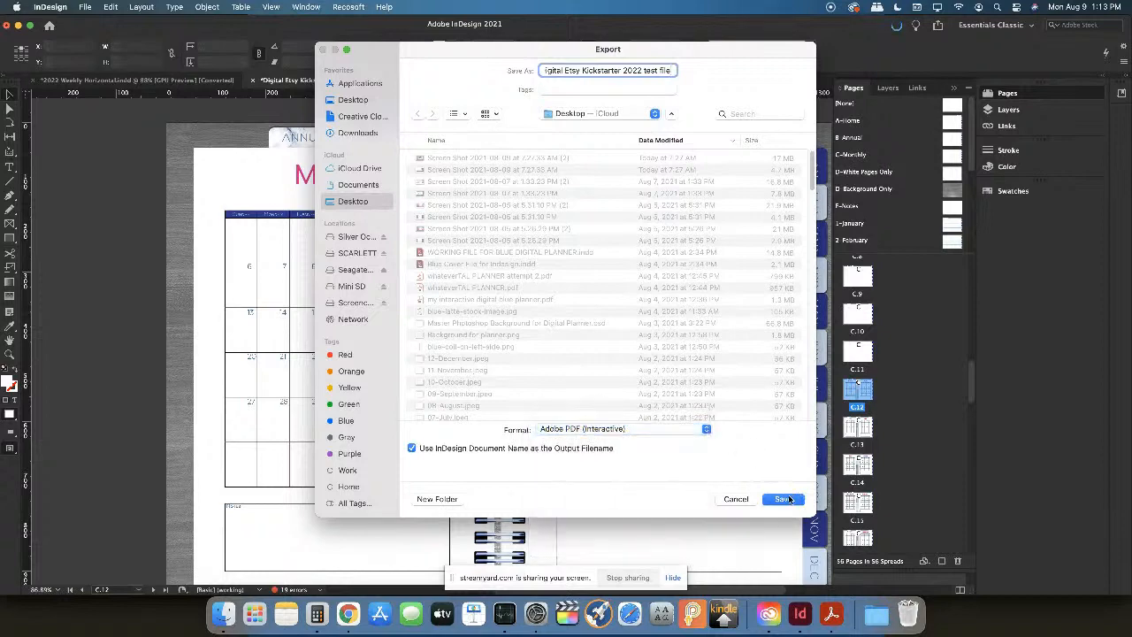
pyautogui.click(784, 500)
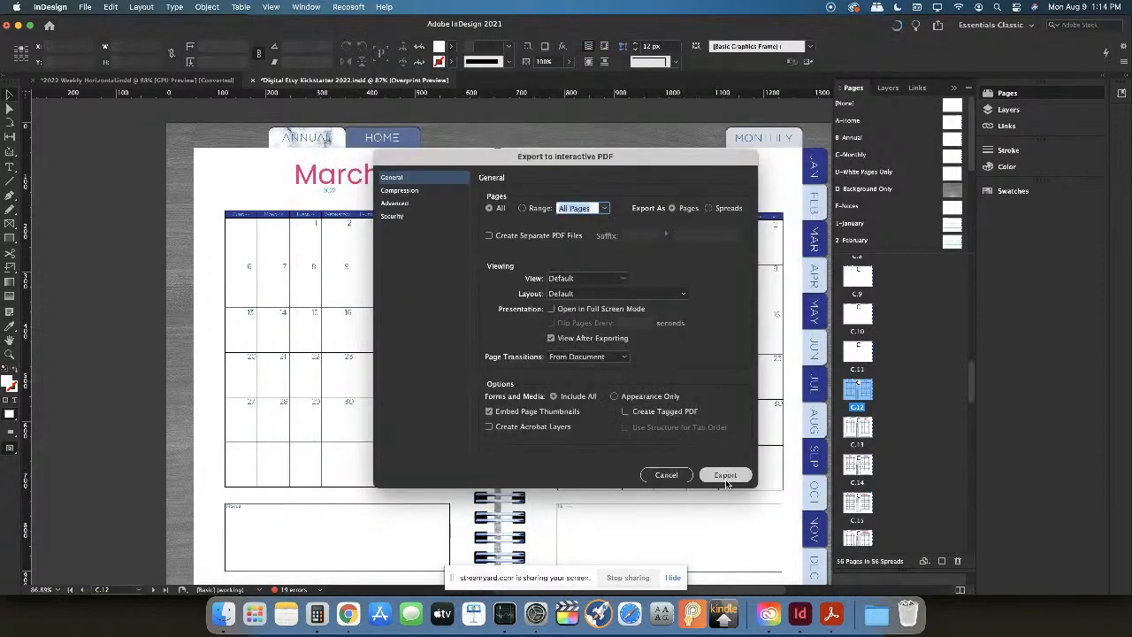
# Set the image compression to Automatic, JPEG quality to Maximum and resolution to 144 ppi, and export the interactive PDF
pyautogui.click(412, 192)
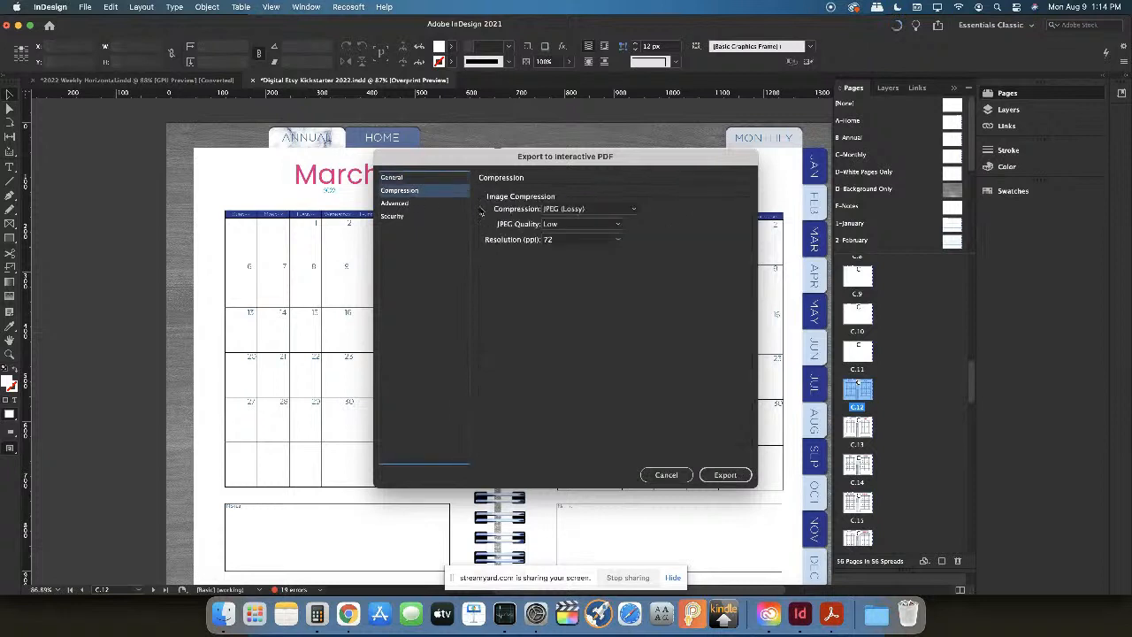
pyautogui.click(632, 209)
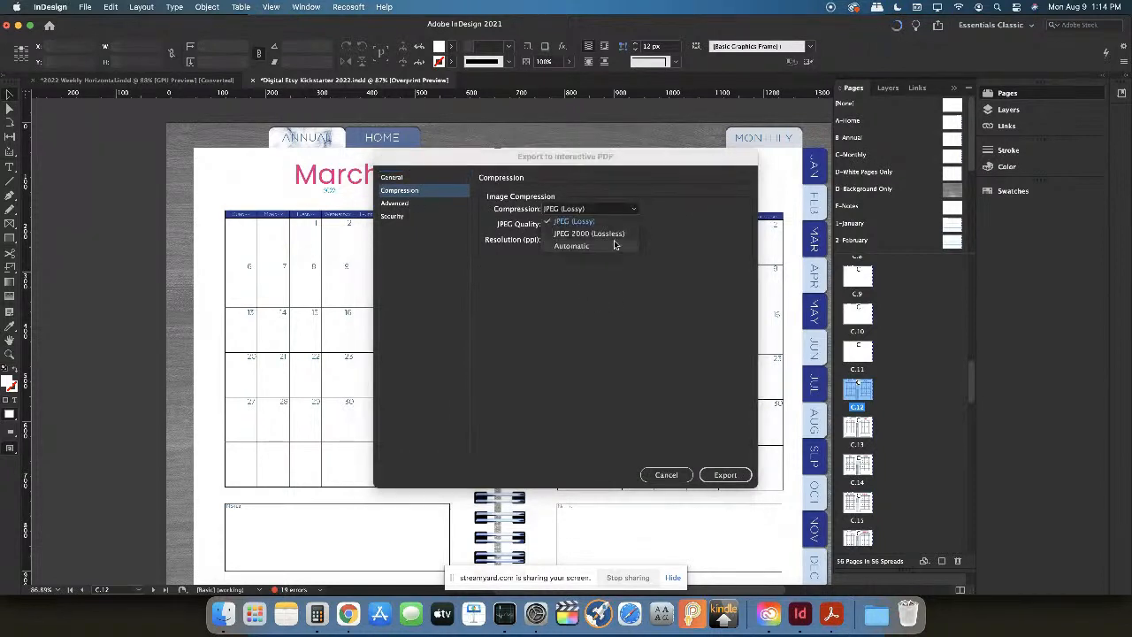
pyautogui.click(615, 245)
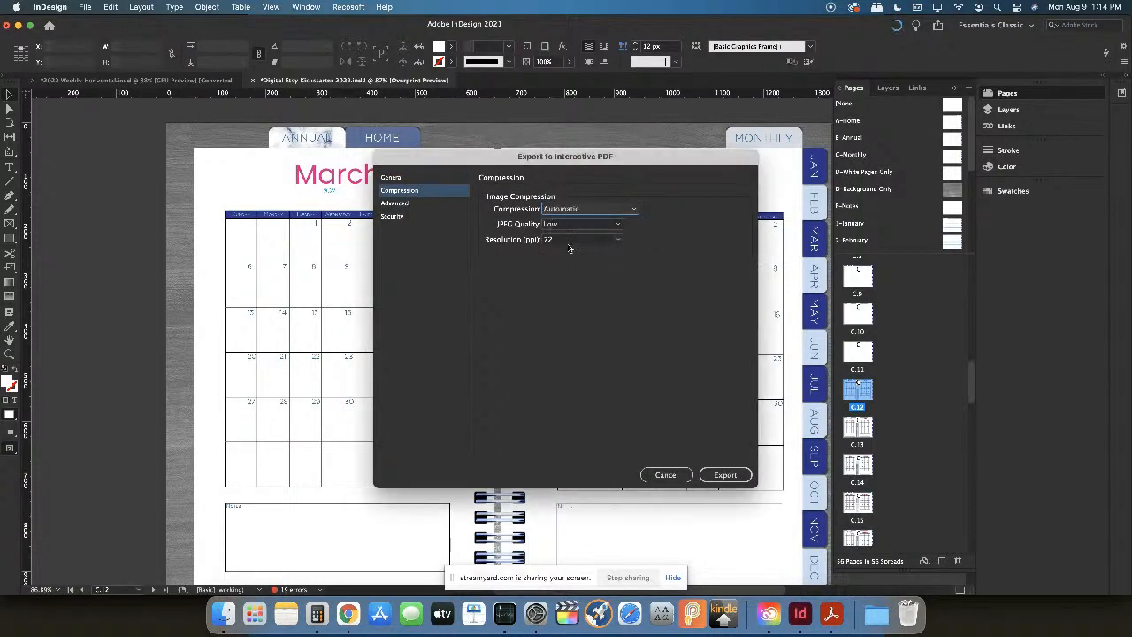
pyautogui.click(594, 227)
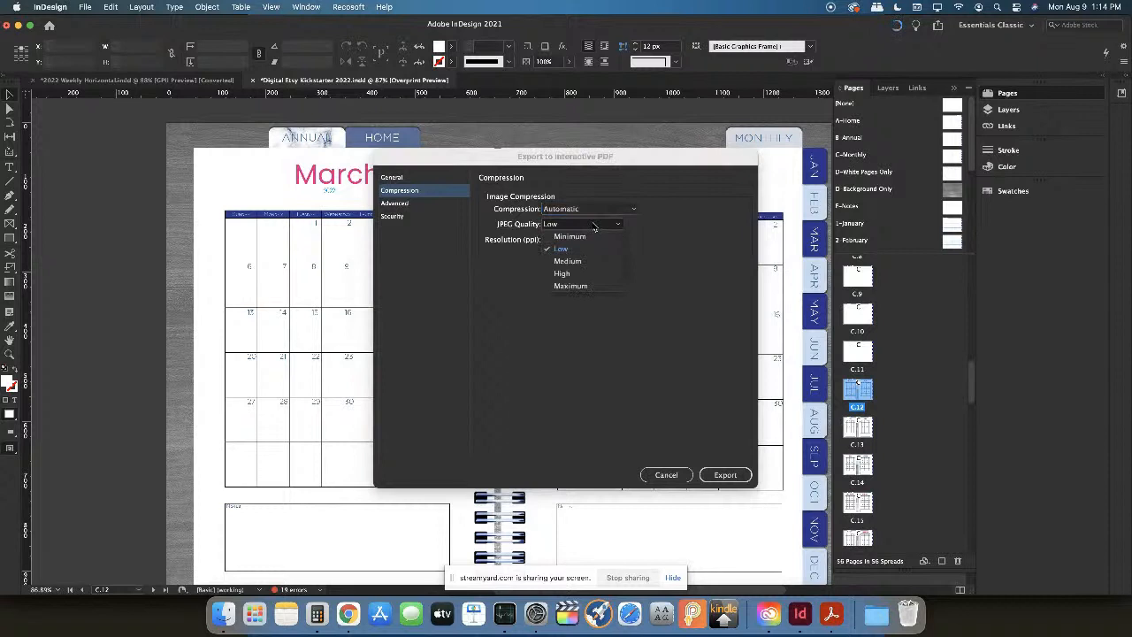
pyautogui.click(606, 284)
pyautogui.click(617, 240)
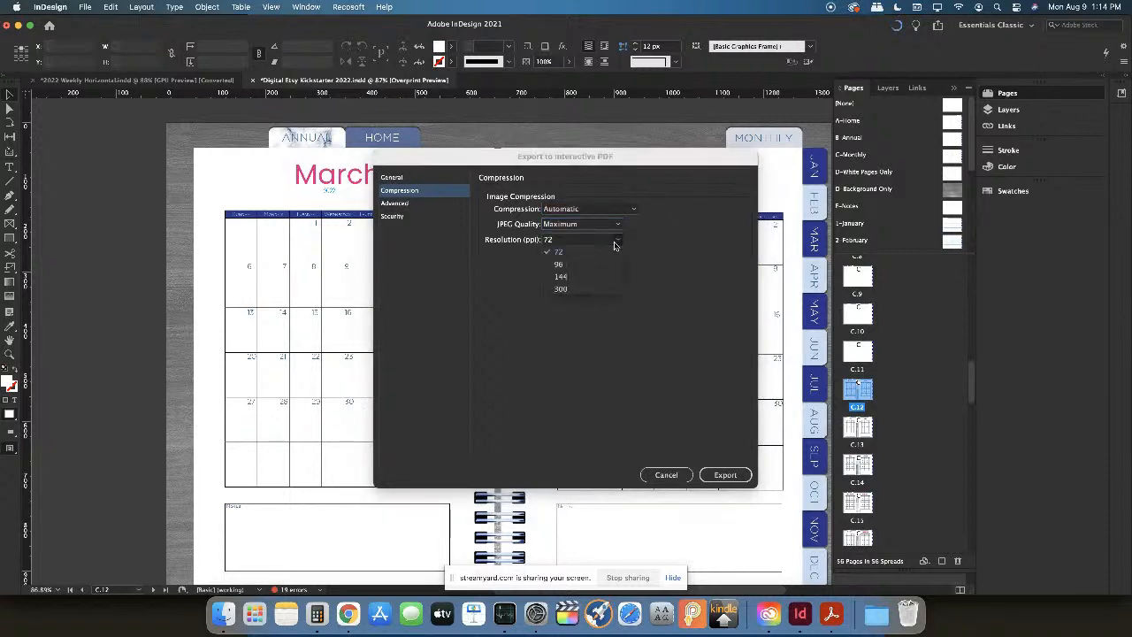
pyautogui.click(588, 276)
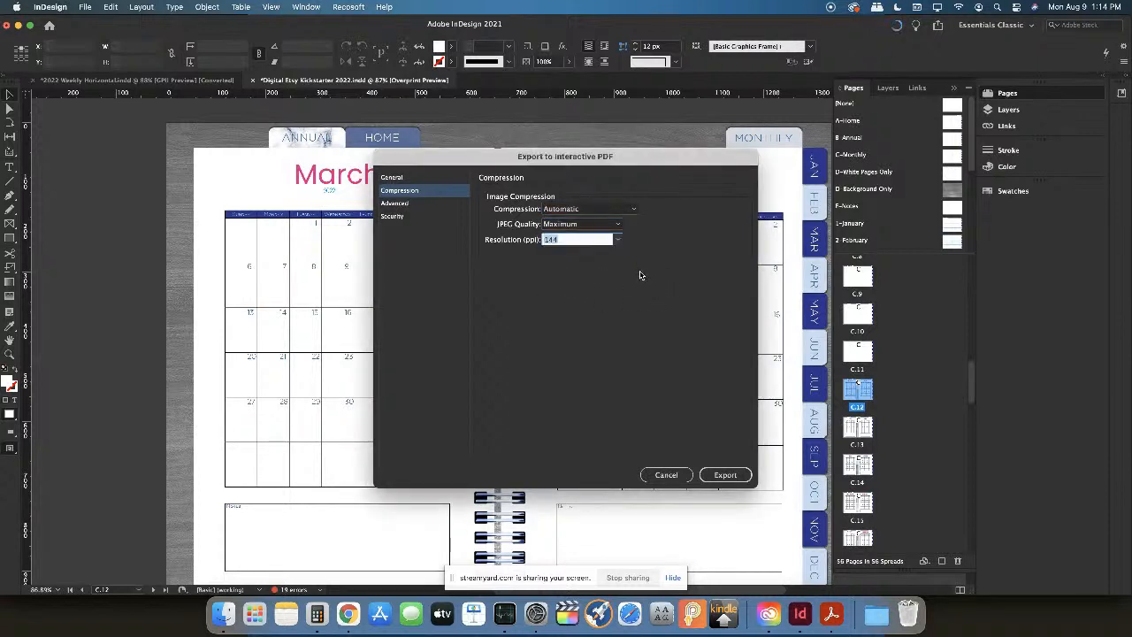
pyautogui.click(727, 474)
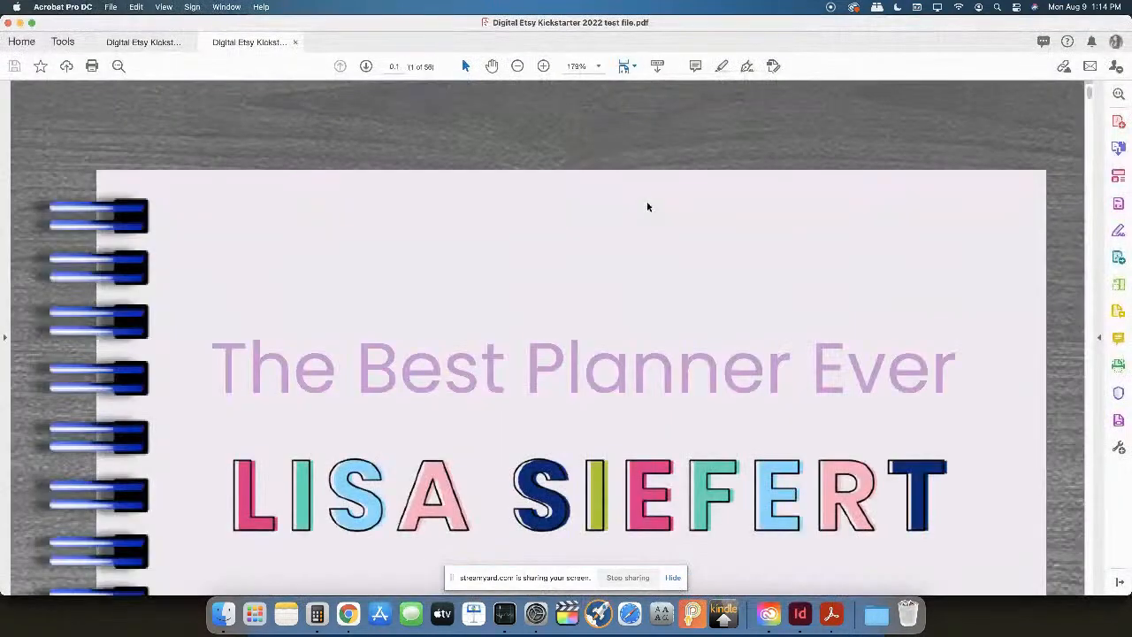
# Review the cover and annual spread in the exported PDF and test the FEB, JUN and JUL tab links
pyautogui.scroll(-5, 646, 205)
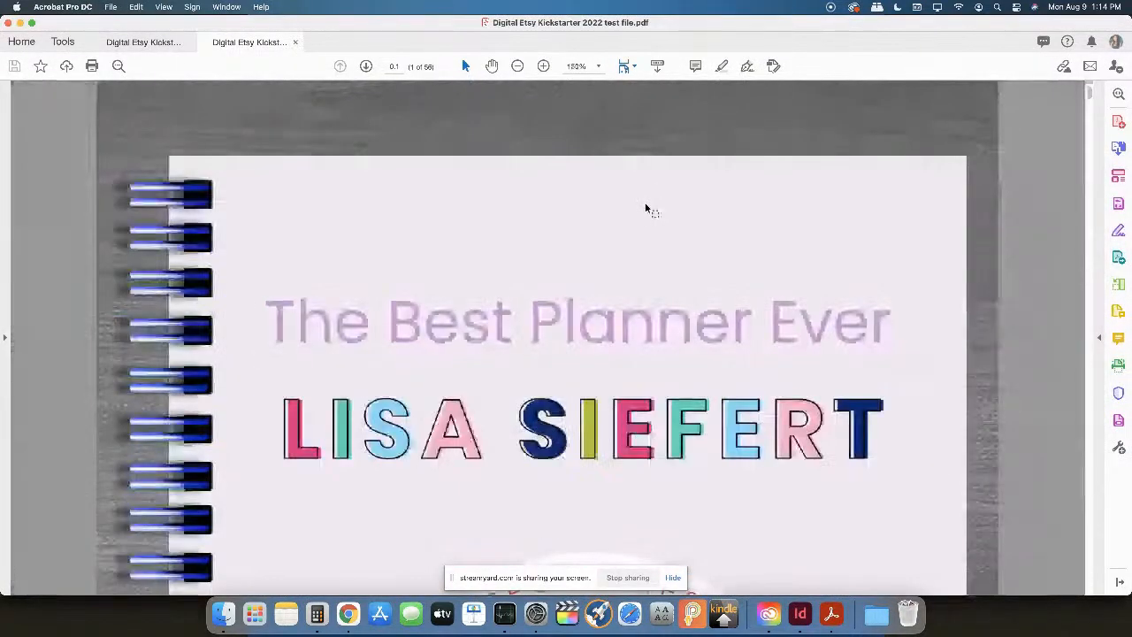
pyautogui.scroll(-4, 646, 205)
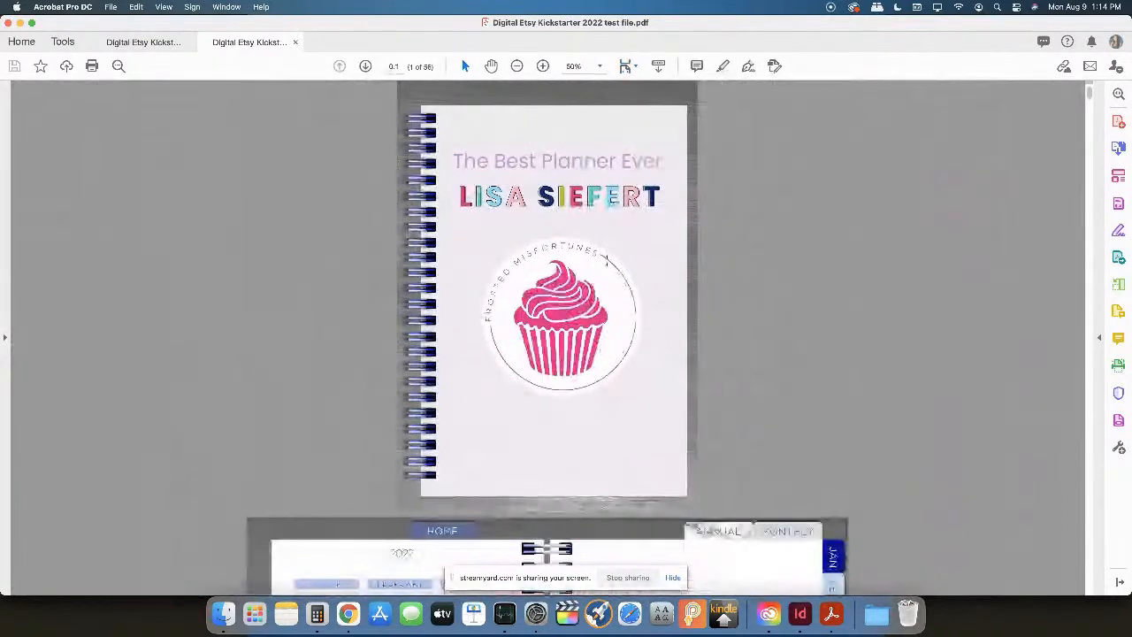
pyautogui.scroll(-5, 652, 233)
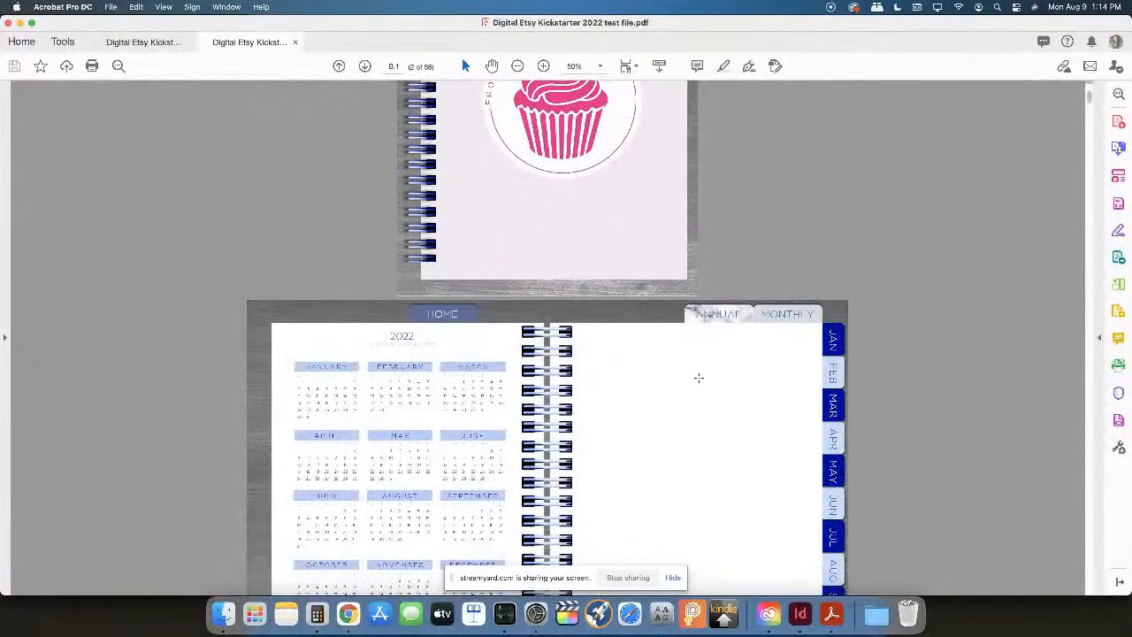
pyautogui.scroll(-2, 824, 345)
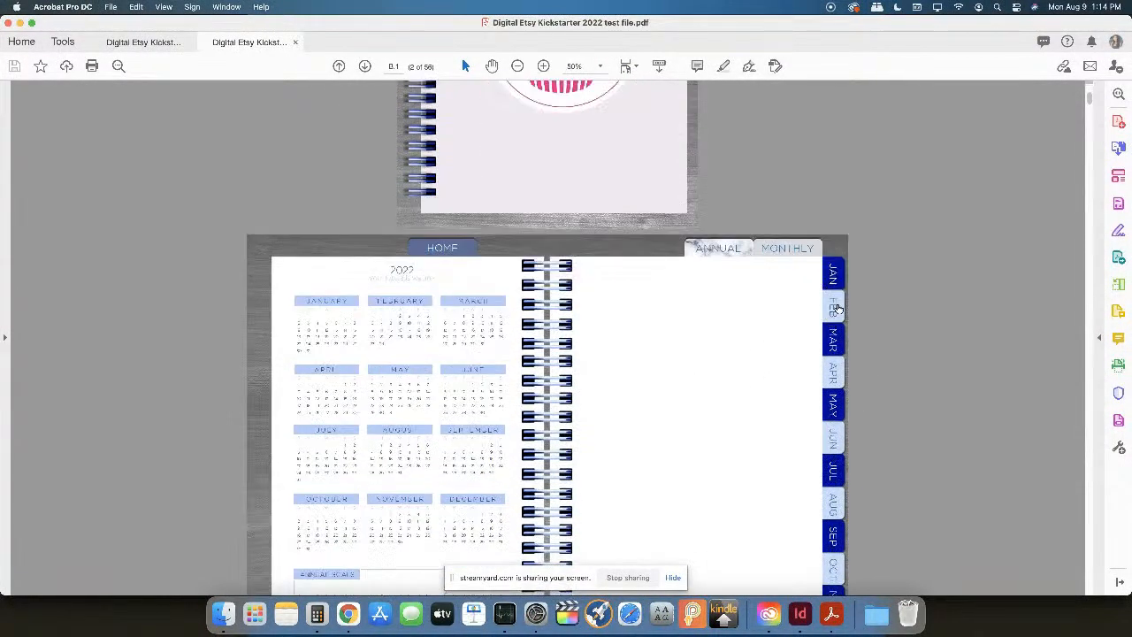
pyautogui.click(835, 308)
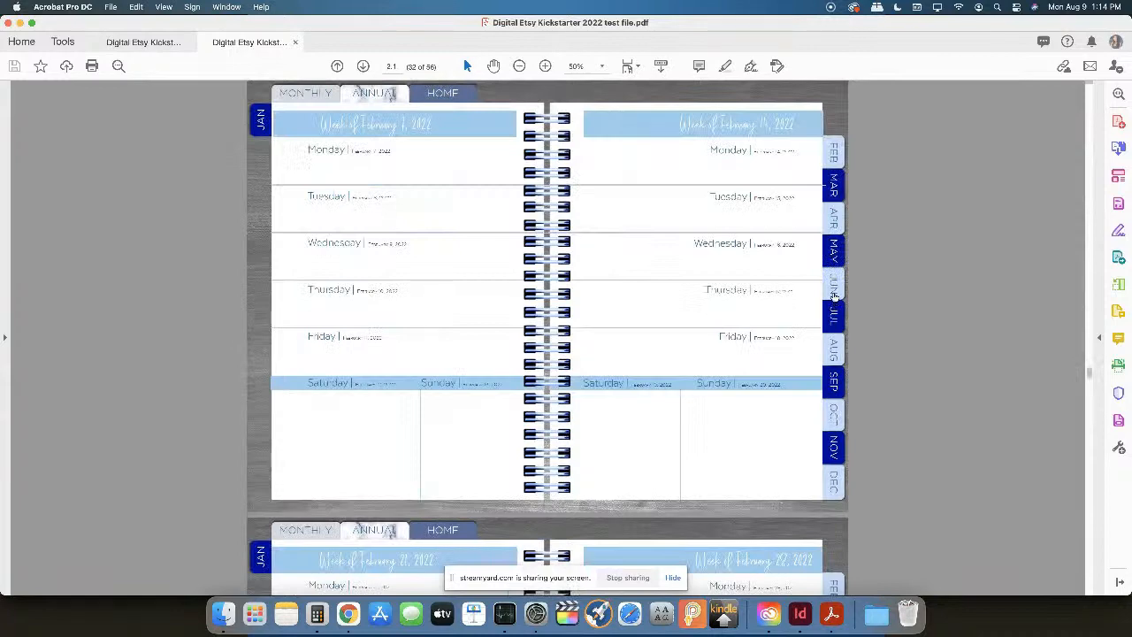
pyautogui.click(834, 285)
pyautogui.click(835, 326)
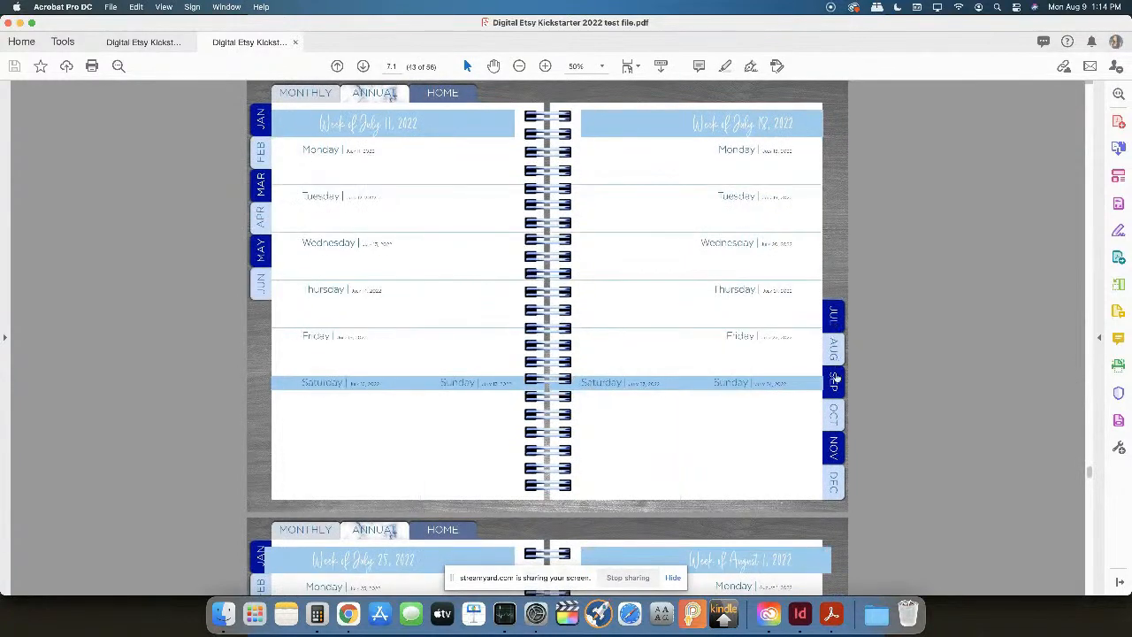
# Test the SEP, NOV, DEC and JAN tab links in the exported planner PDF
pyautogui.click(835, 391)
pyautogui.click(835, 462)
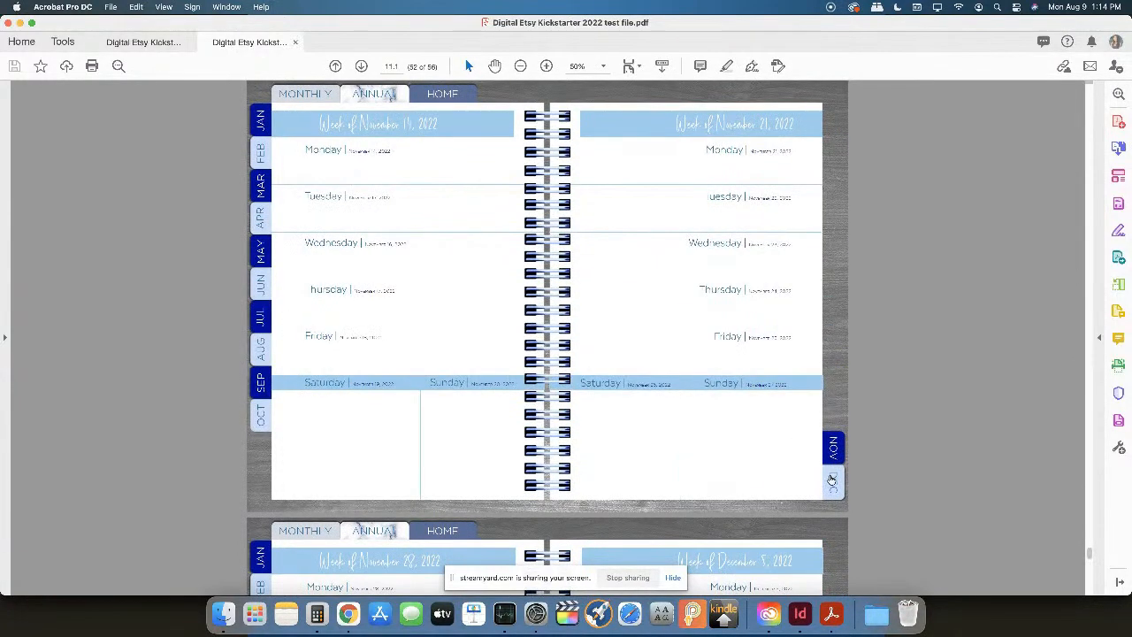
pyautogui.click(834, 482)
pyautogui.click(264, 124)
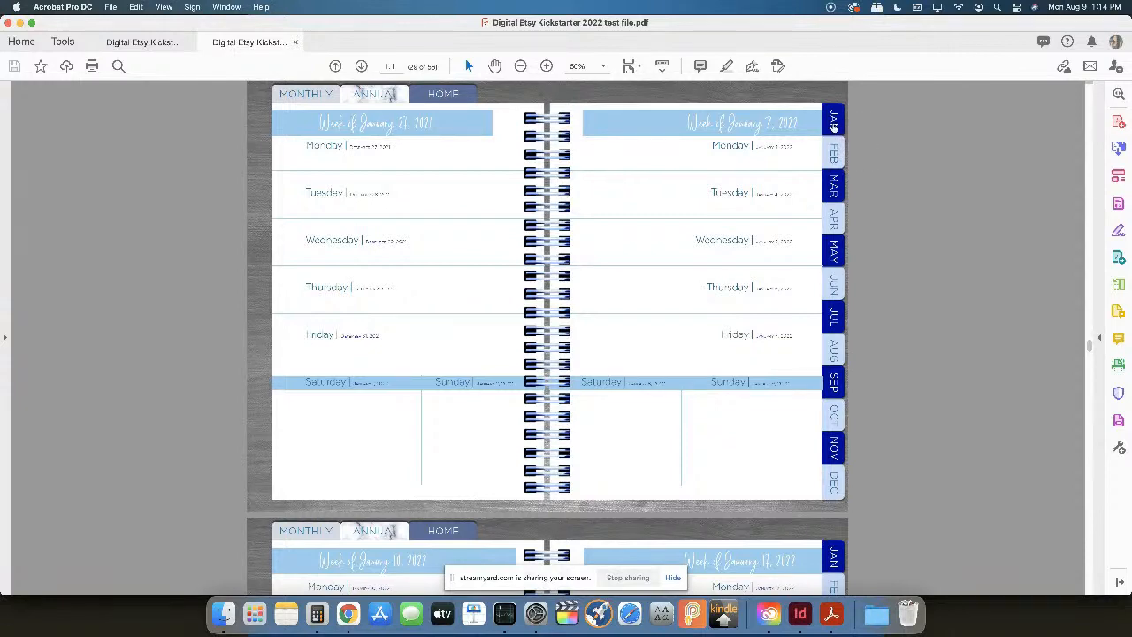
pyautogui.click(832, 127)
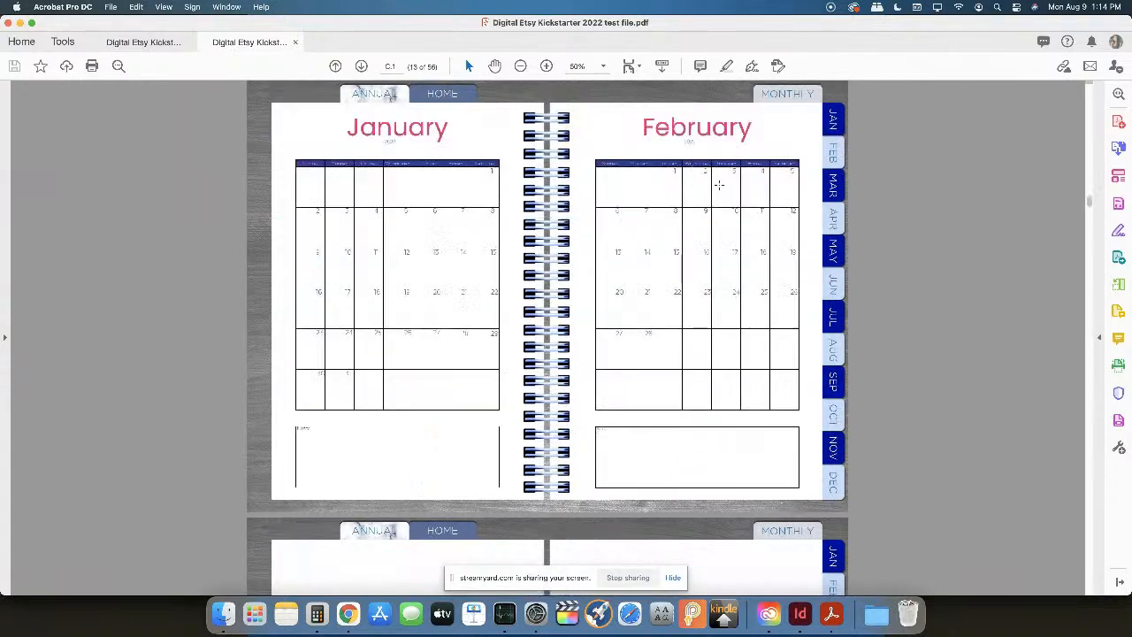
# Examine the monthly section of the PDF between the January–February and May–June calendars, including the blank spreads
pyautogui.scroll(-1, 741, 245)
pyautogui.scroll(-12, 741, 245)
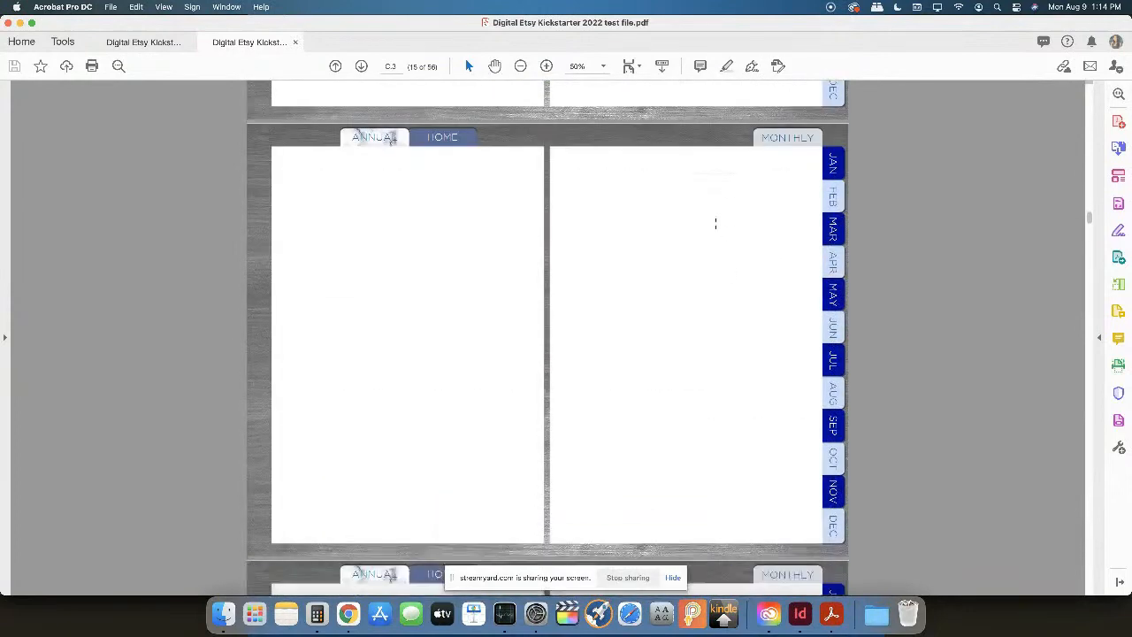
pyautogui.scroll(-10, 716, 222)
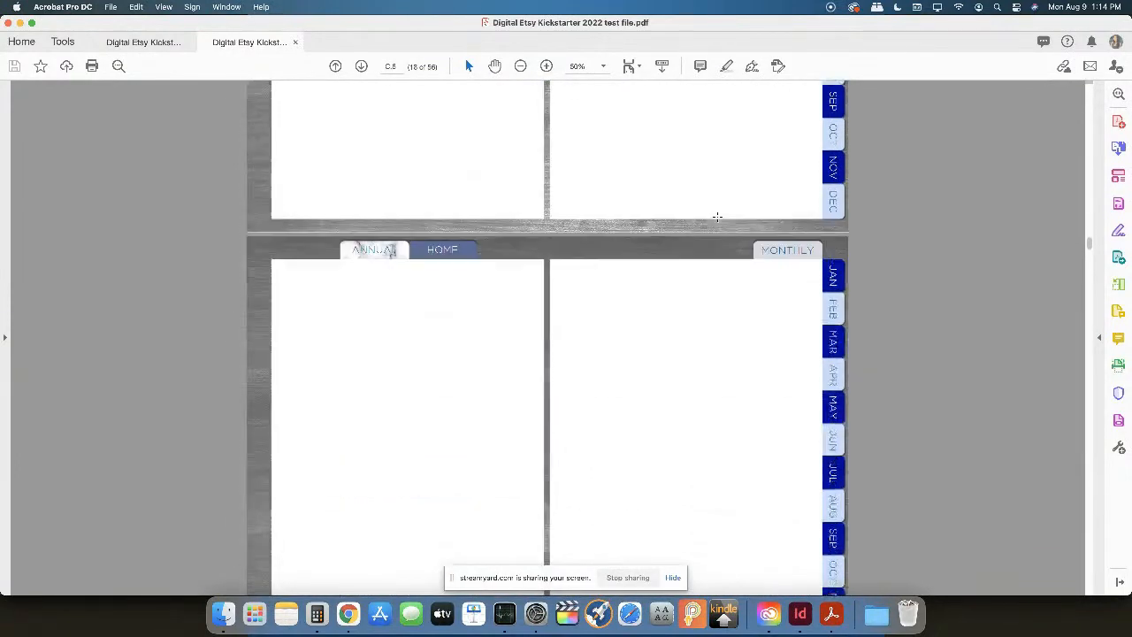
pyautogui.scroll(-10, 715, 218)
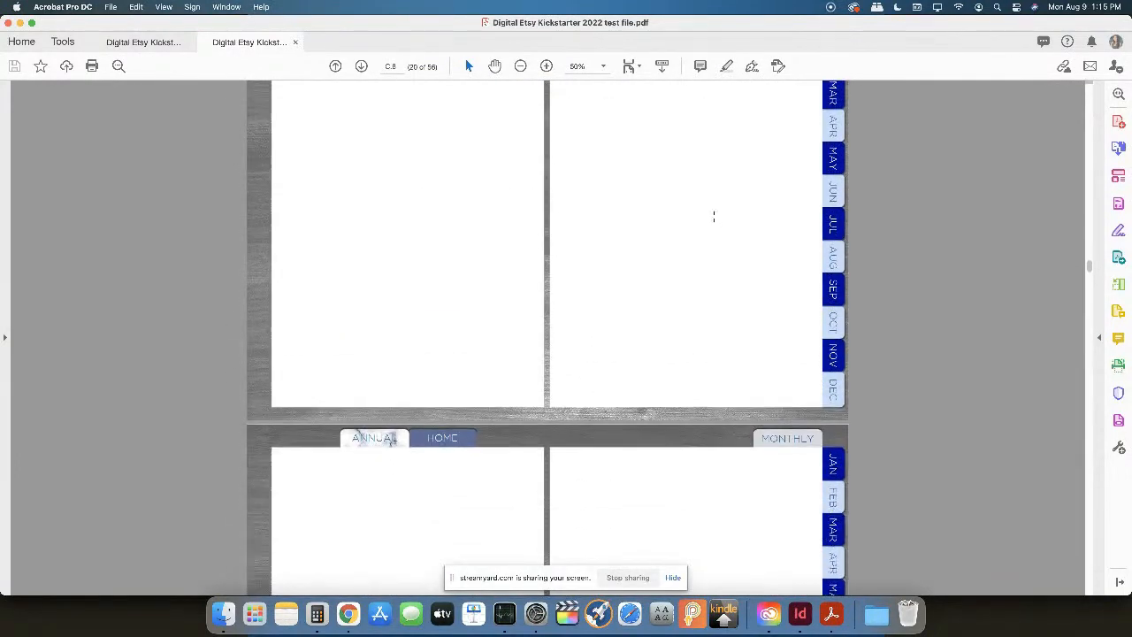
pyautogui.scroll(-4, 713, 219)
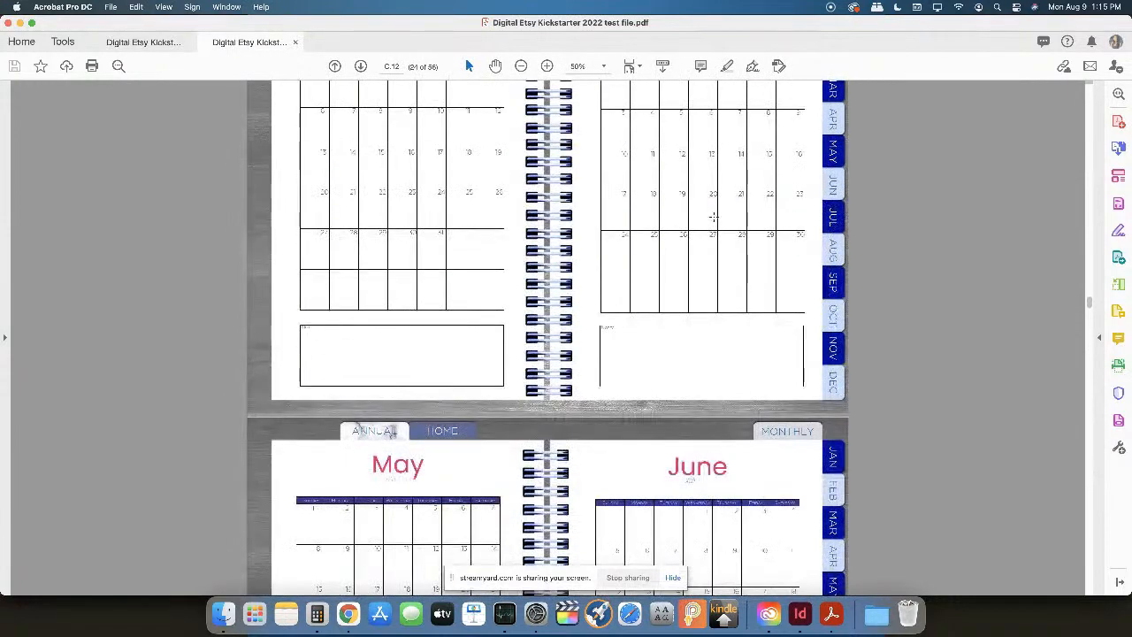
pyautogui.scroll(3, 714, 216)
pyautogui.scroll(-3, 713, 216)
pyautogui.scroll(4, 597, 243)
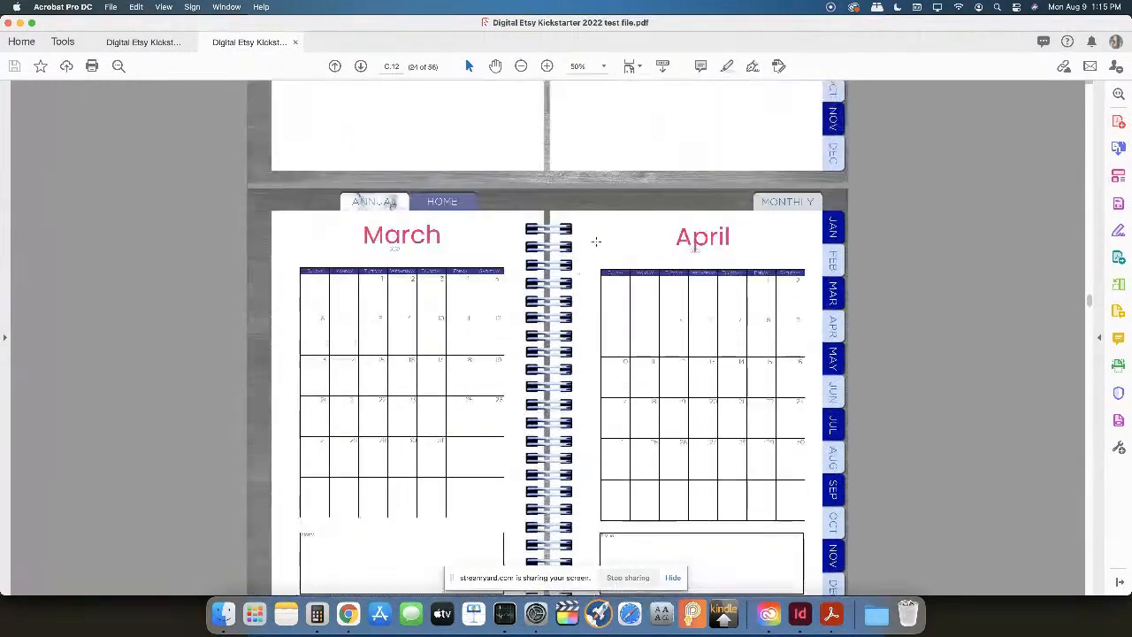
pyautogui.scroll(3, 500, 249)
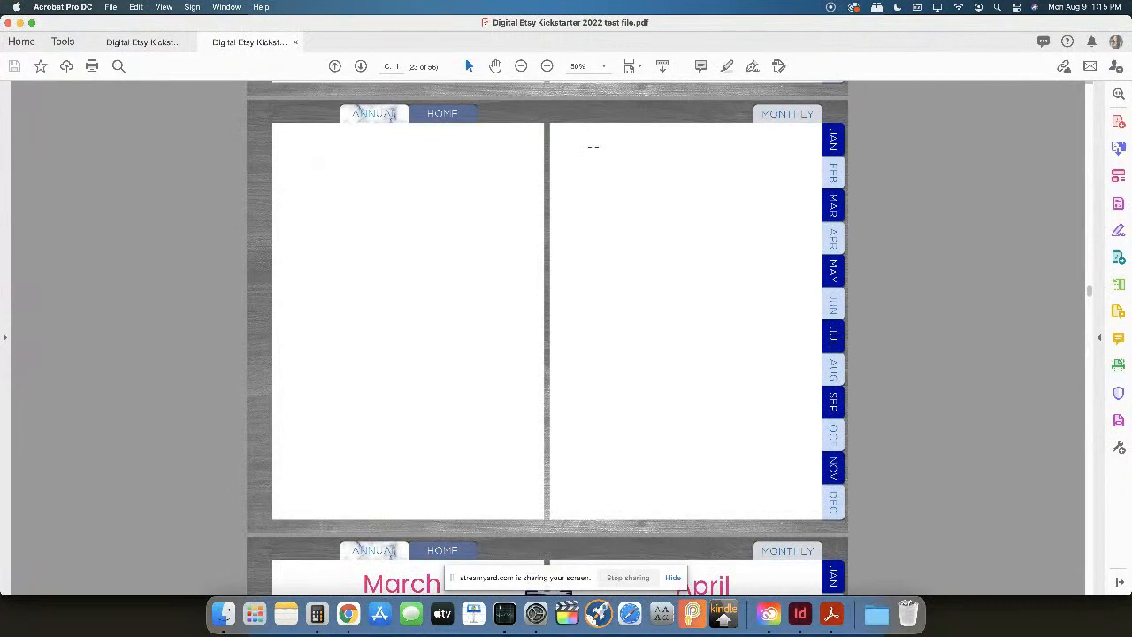
pyautogui.scroll(-3, 570, 268)
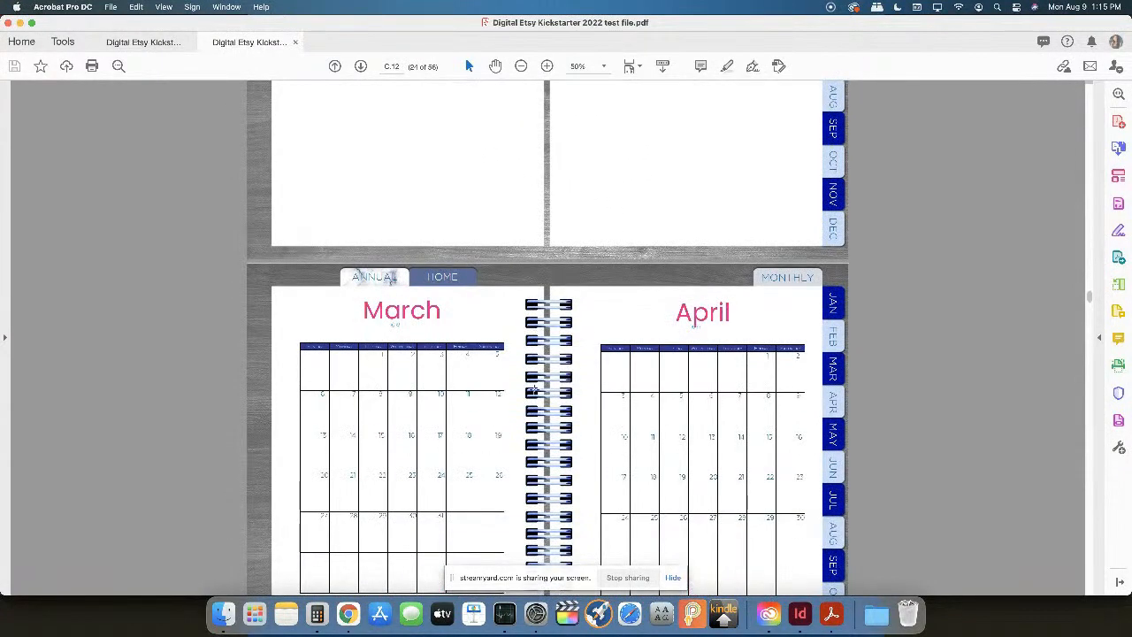
pyautogui.scroll(-3, 557, 319)
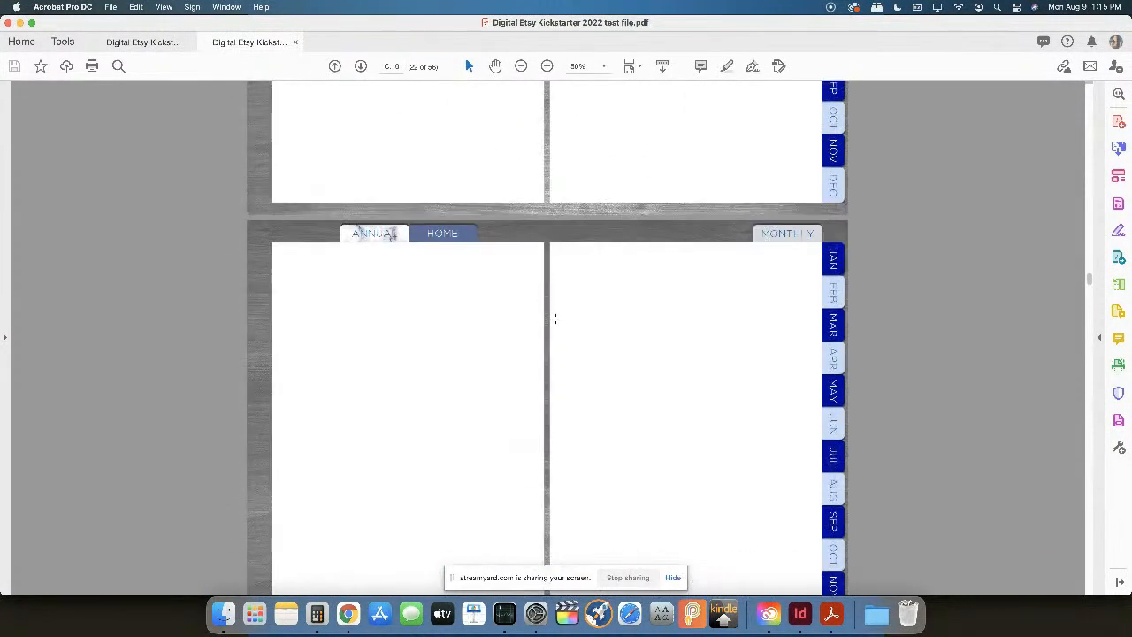
pyautogui.scroll(5, 557, 320)
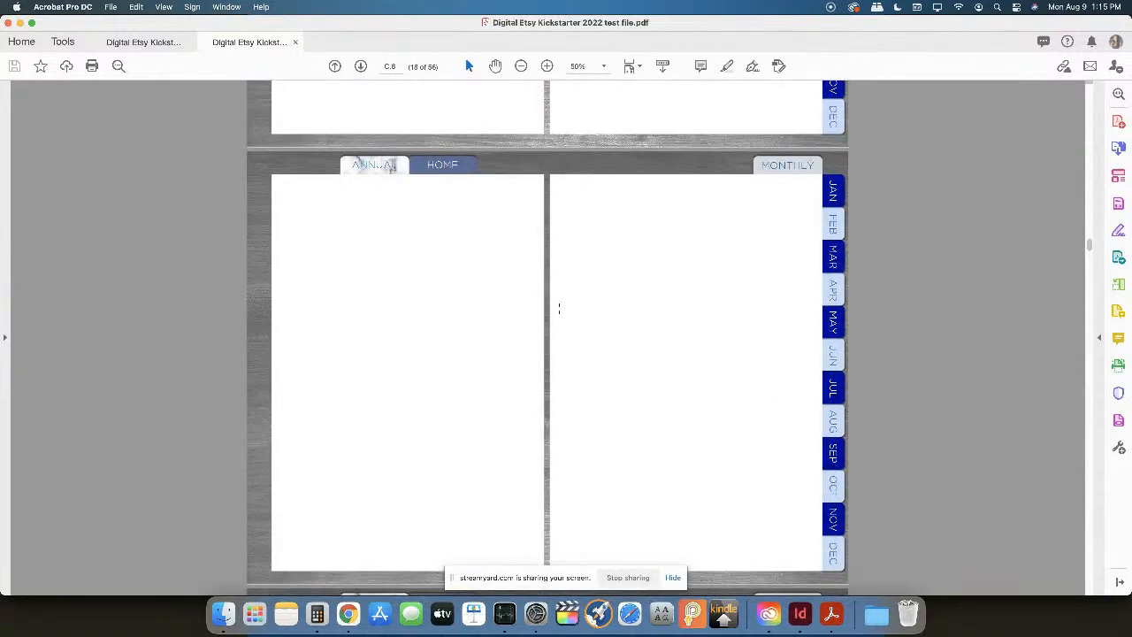
pyautogui.scroll(1, 559, 307)
pyautogui.scroll(8, 559, 307)
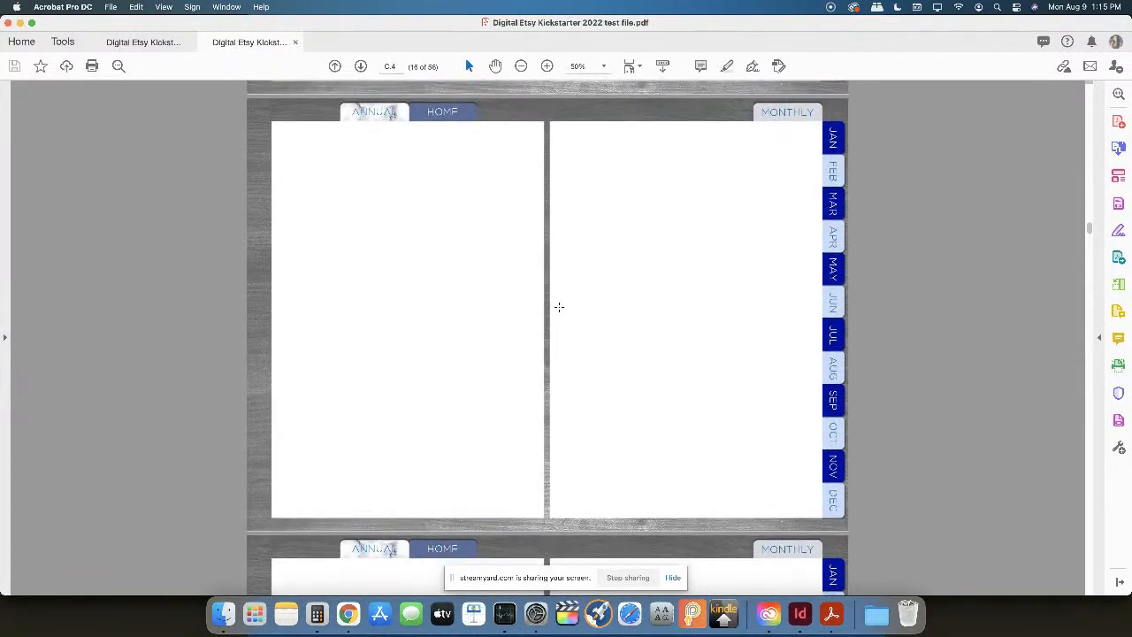
pyautogui.scroll(-3, 559, 307)
pyautogui.scroll(10, 560, 307)
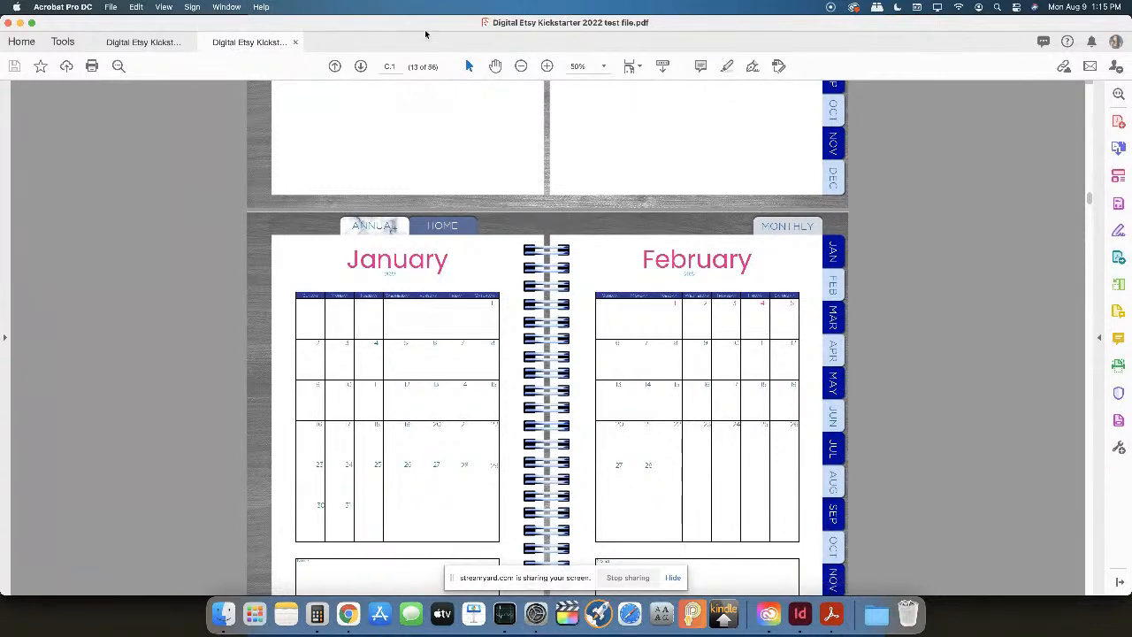
# Switch to InDesign and open the blank monthly spread C.2
pyautogui.click(800, 613)
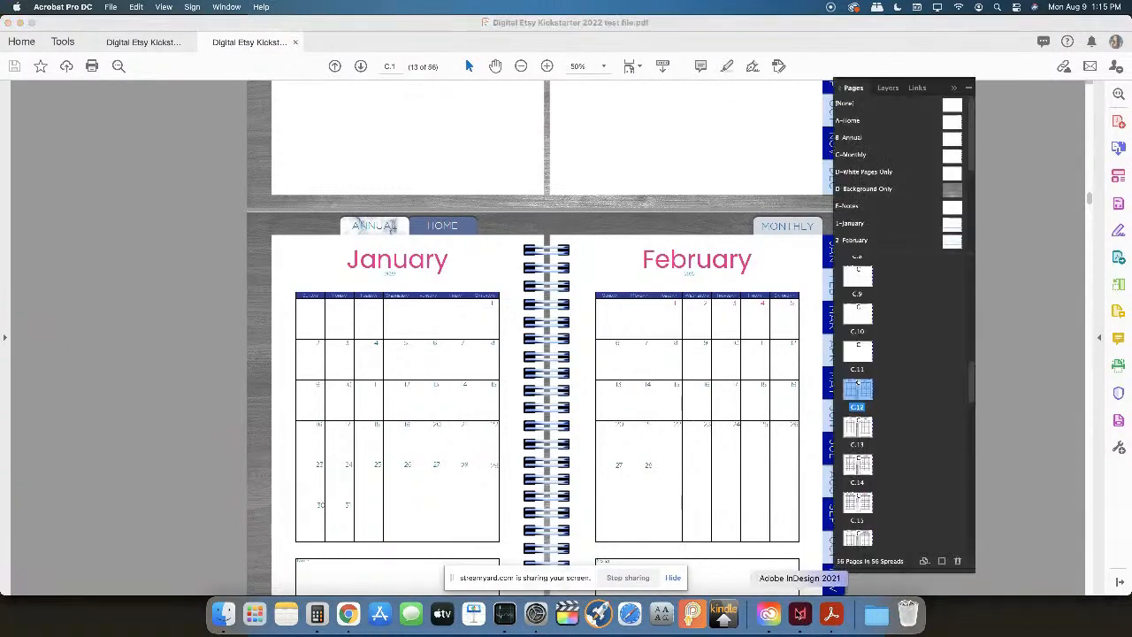
pyautogui.doubleClick(858, 312)
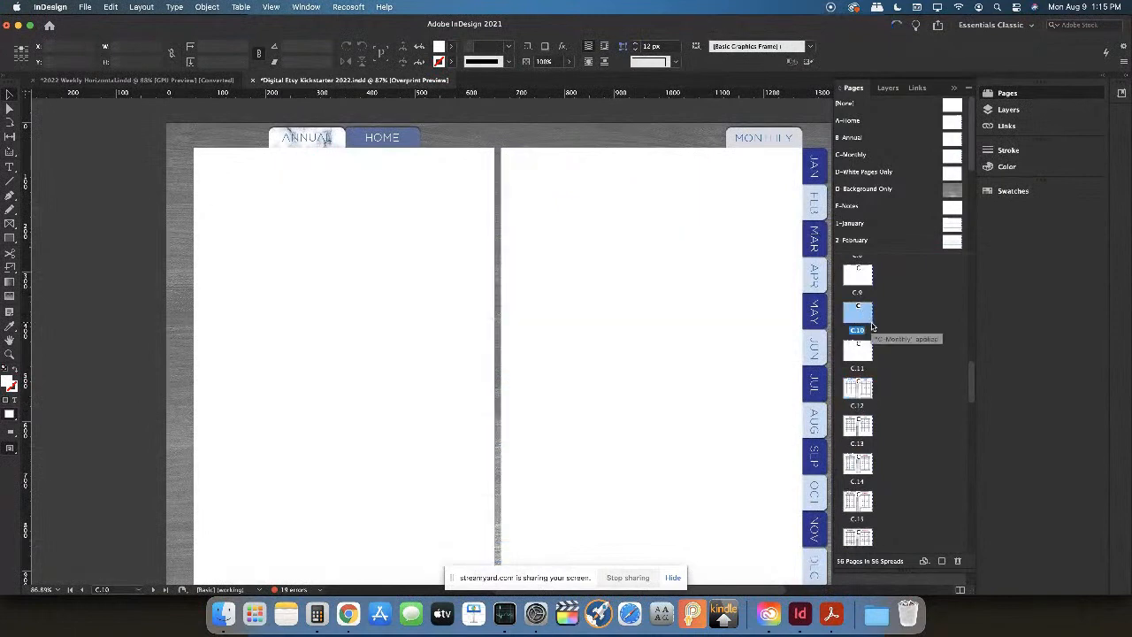
pyautogui.scroll(5, 873, 327)
pyautogui.doubleClick(870, 328)
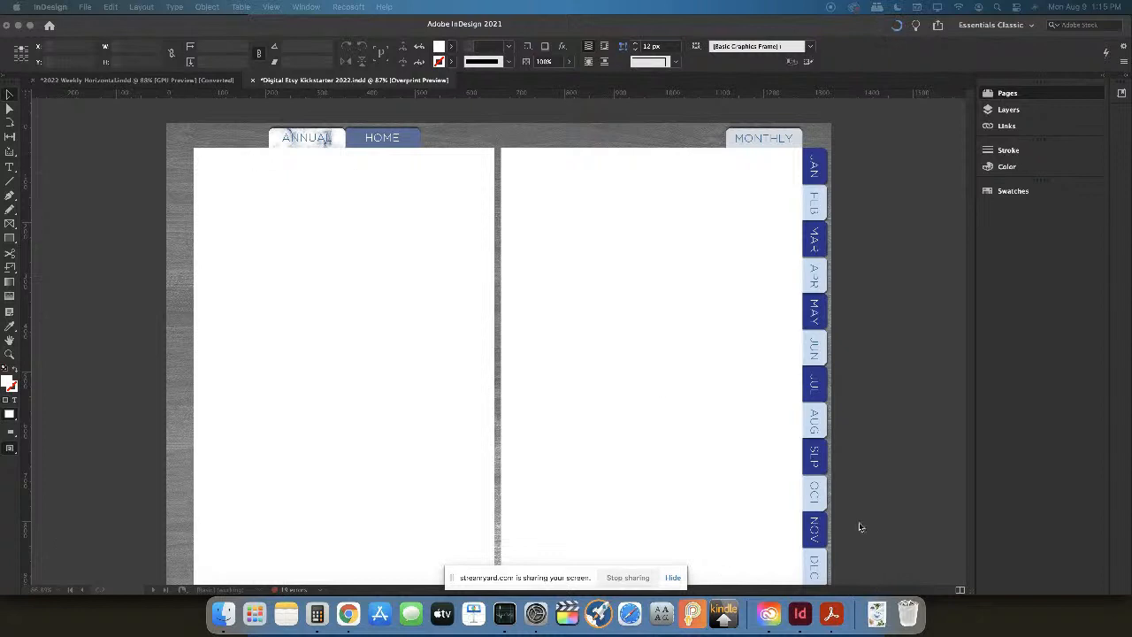
# Place the glass latte cup photo from Downloads on the right page of spread C.2 and enlarge it to fill the 605 px page width
pyautogui.click(876, 614)
pyautogui.moveTo(874, 574); pyautogui.dragTo(809, 568)
pyautogui.moveTo(794, 344); pyautogui.dragTo(801, 346)
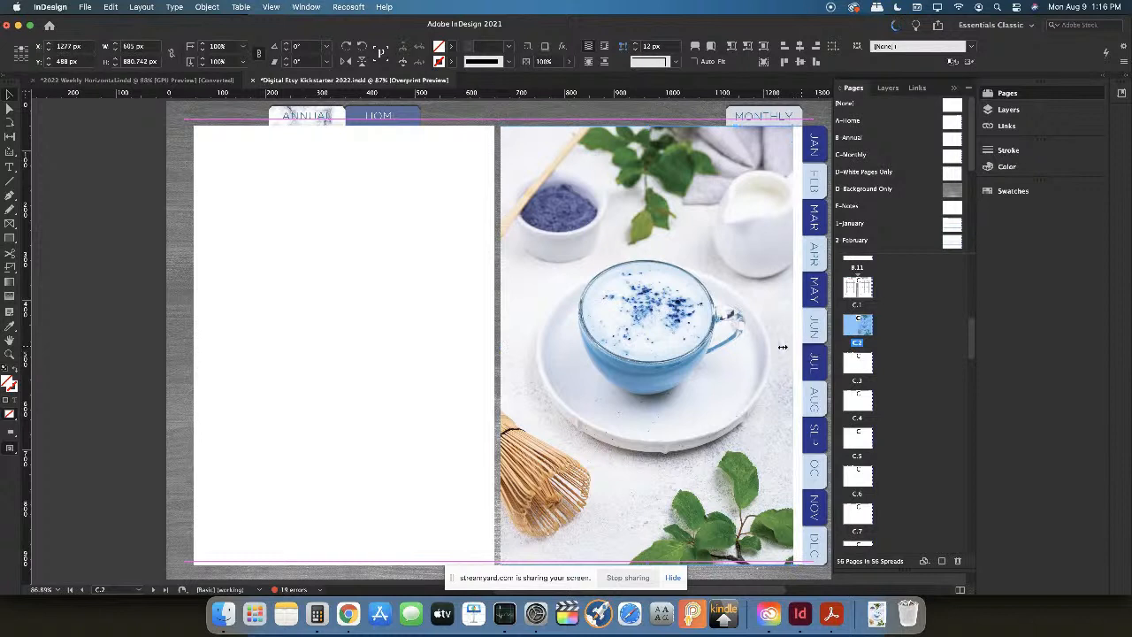
pyautogui.click(650, 343)
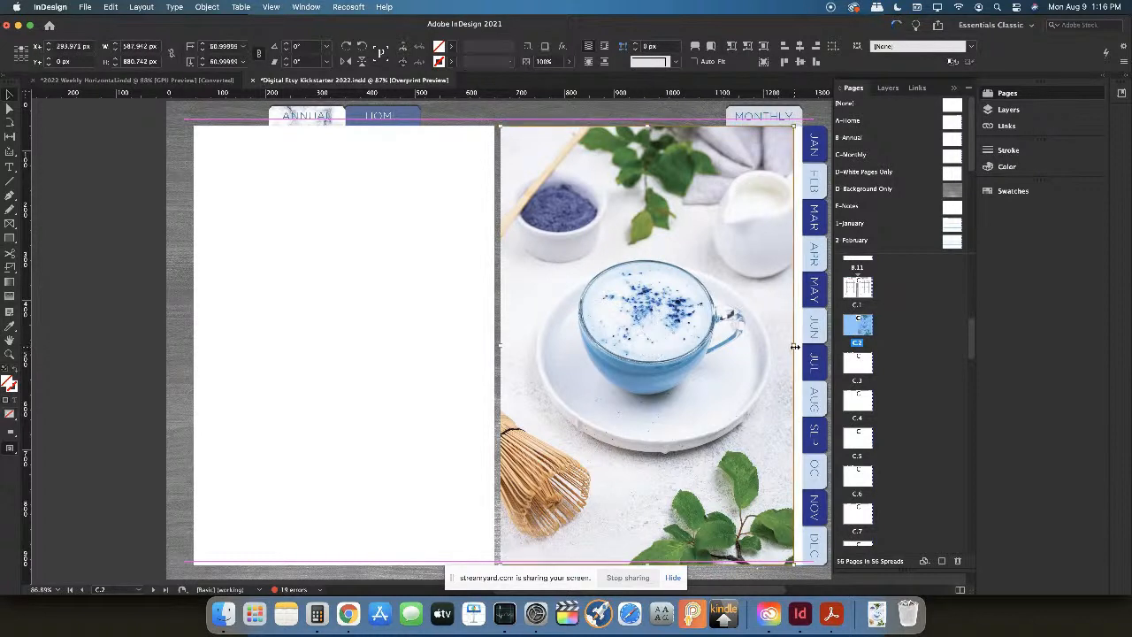
pyautogui.moveTo(796, 346); pyautogui.dragTo(803, 345)
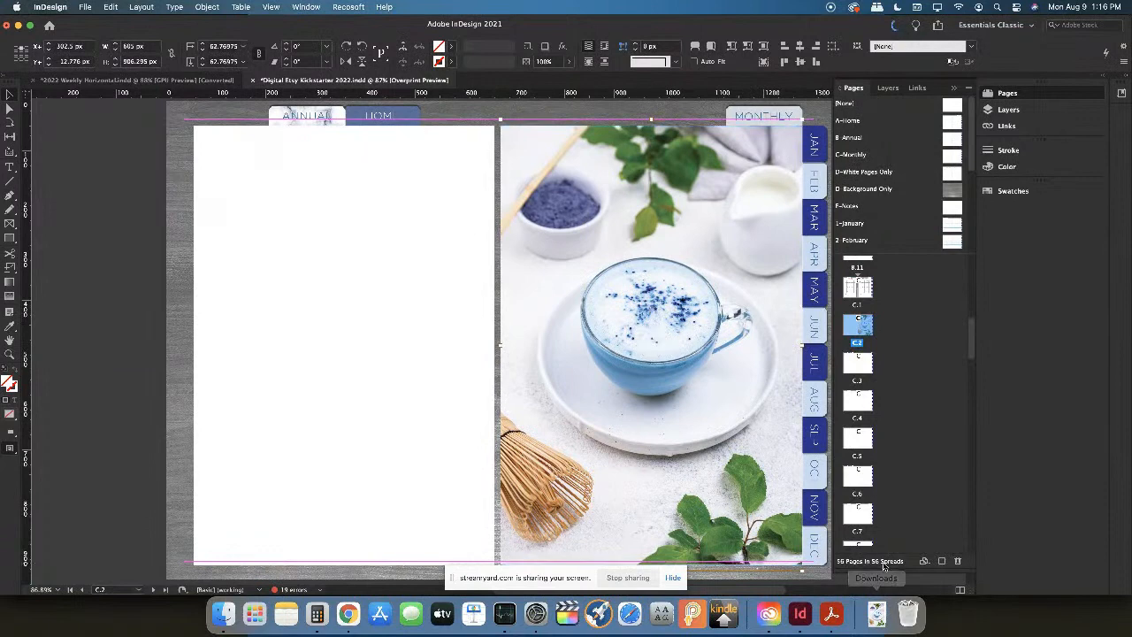
# Place the latte and flower petals photo from Downloads on the left page of spread C.2 and crop its frame to the gutter
pyautogui.click(877, 613)
pyautogui.moveTo(883, 535); pyautogui.dragTo(196, 124)
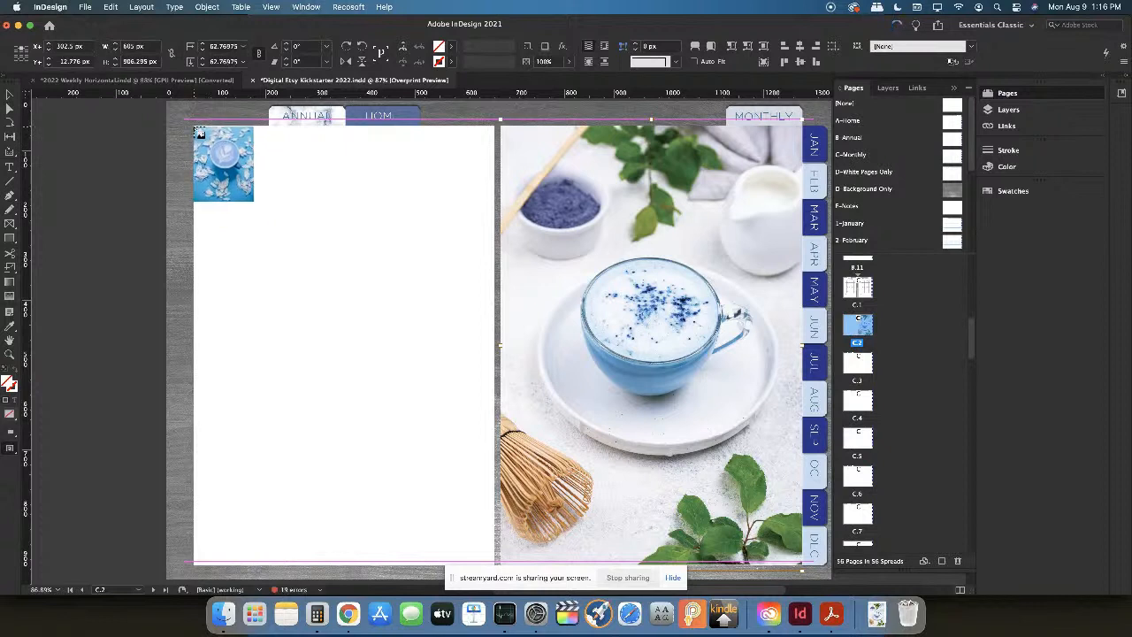
pyautogui.press('super+z')
pyautogui.moveTo(456, 556); pyautogui.dragTo(457, 563)
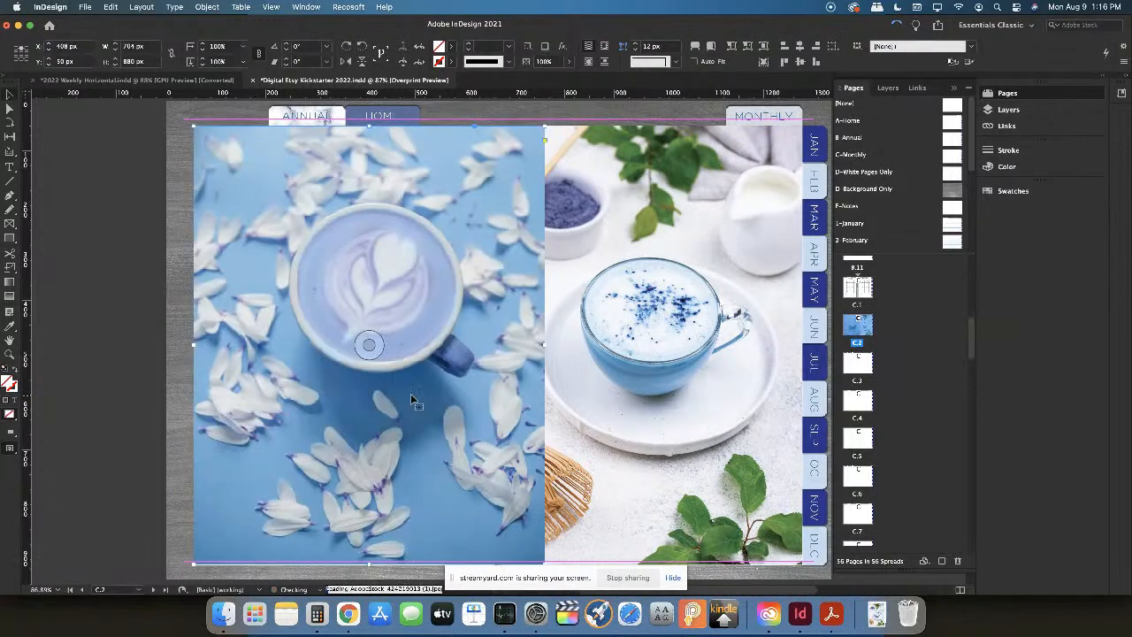
pyautogui.moveTo(543, 345); pyautogui.dragTo(500, 343)
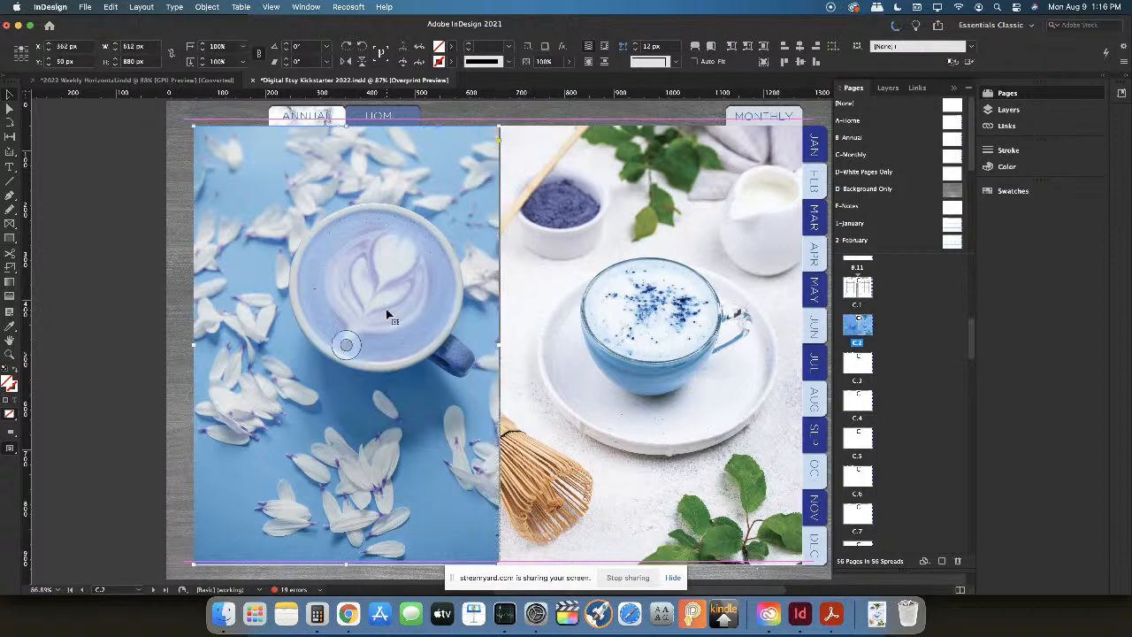
# Shift the petals photo leftward within its frame so the cup sits nearer the page centre
pyautogui.click(347, 345)
pyautogui.moveTo(347, 344); pyautogui.dragTo(317, 339)
pyautogui.click(129, 298)
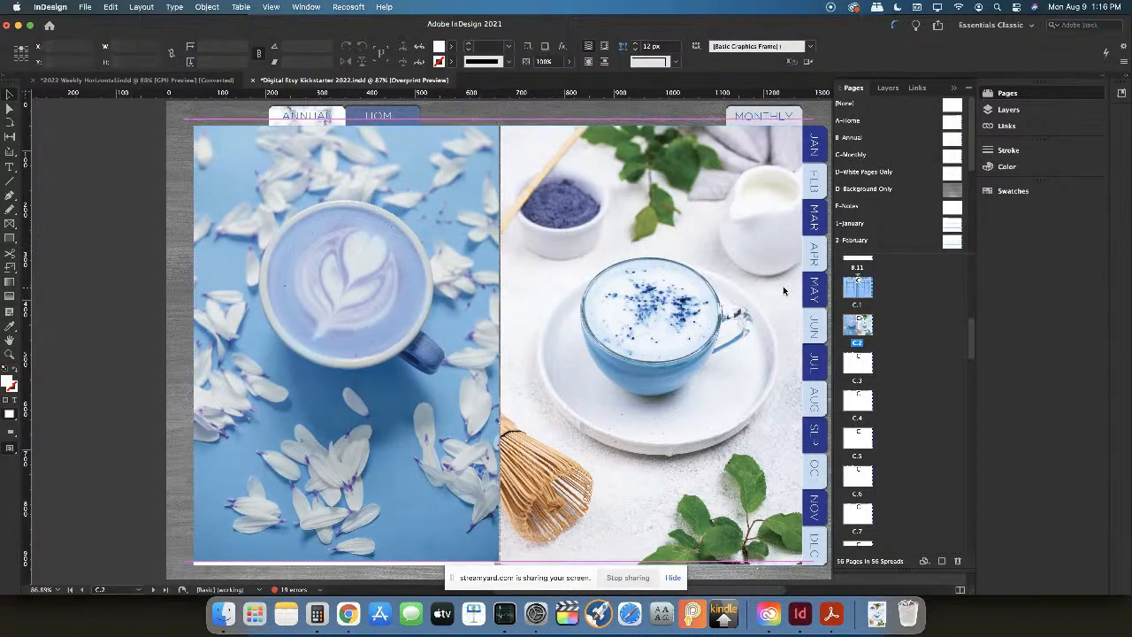
# Copy the spiral binding from spread C.1 onto spread C.2 and position it over the gutter between the two photos
pyautogui.doubleClick(857, 286)
pyautogui.click(511, 258)
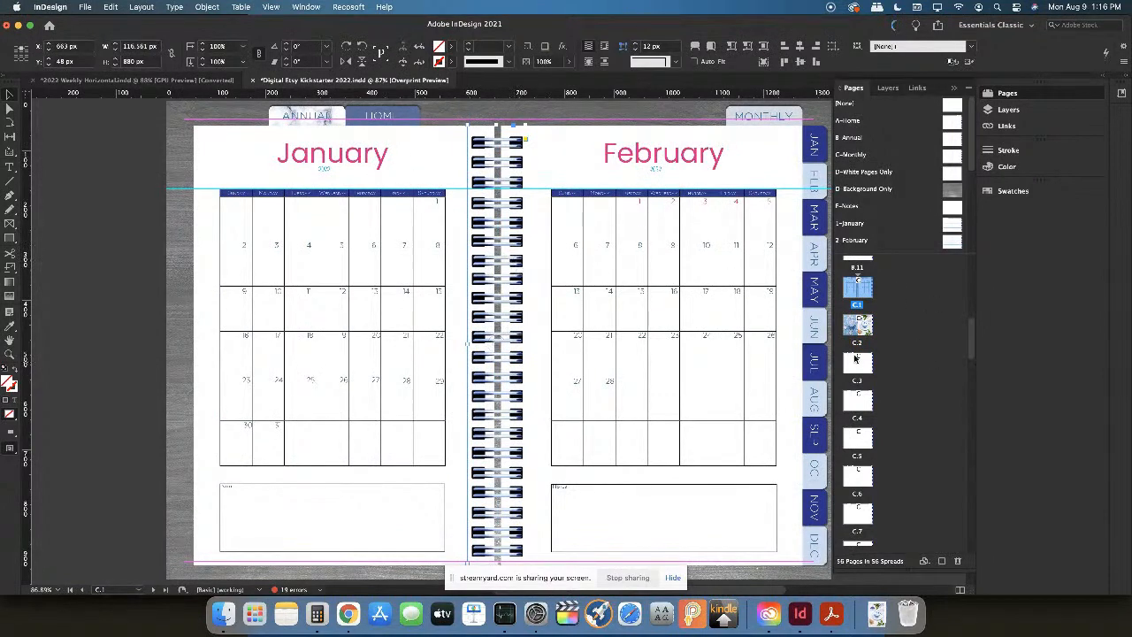
pyautogui.doubleClick(858, 325)
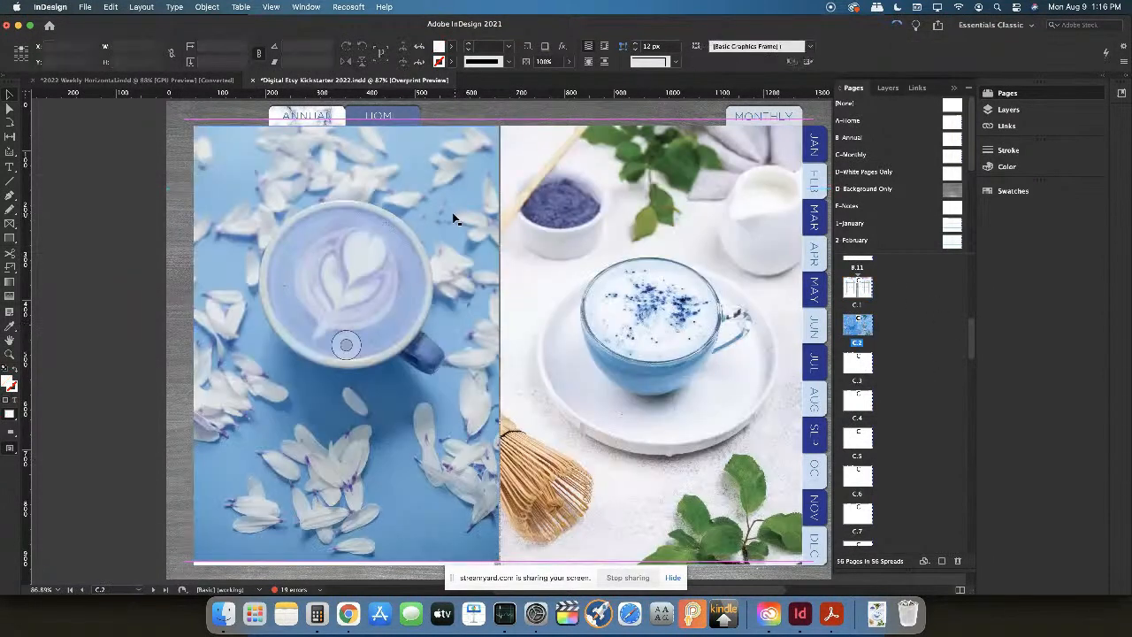
pyautogui.press('super+alt+shift+v')
pyautogui.click(517, 363)
pyautogui.moveTo(501, 343); pyautogui.dragTo(493, 348)
pyautogui.click(492, 345)
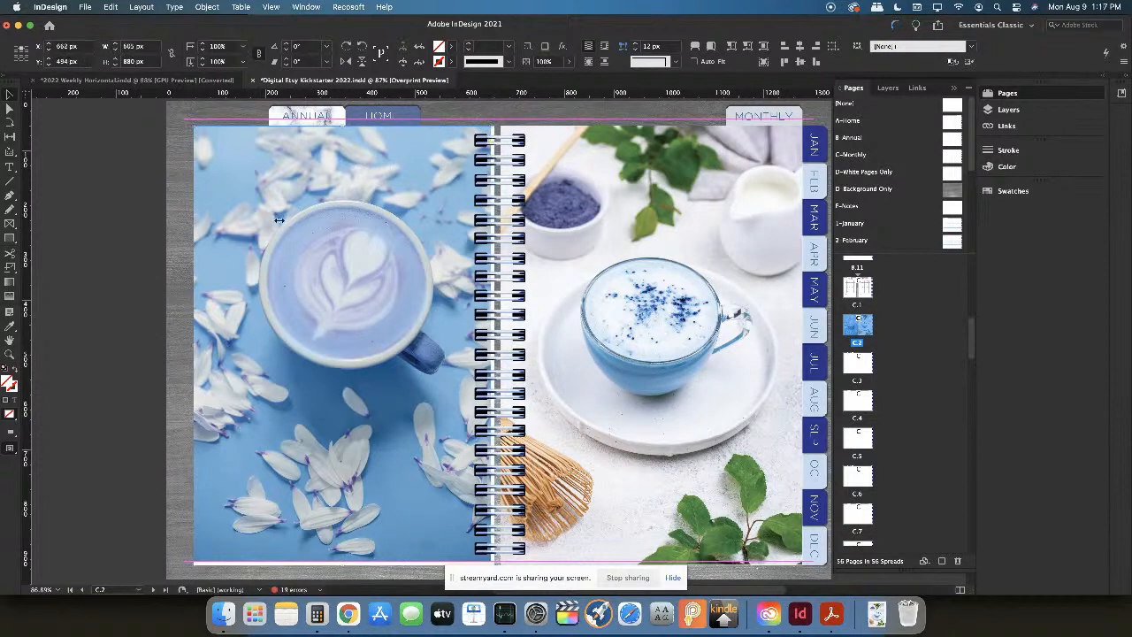
# Look at the Arrange options for the spiral binding on C.2 and inspect the spread from top to bottom
pyautogui.click(518, 296)
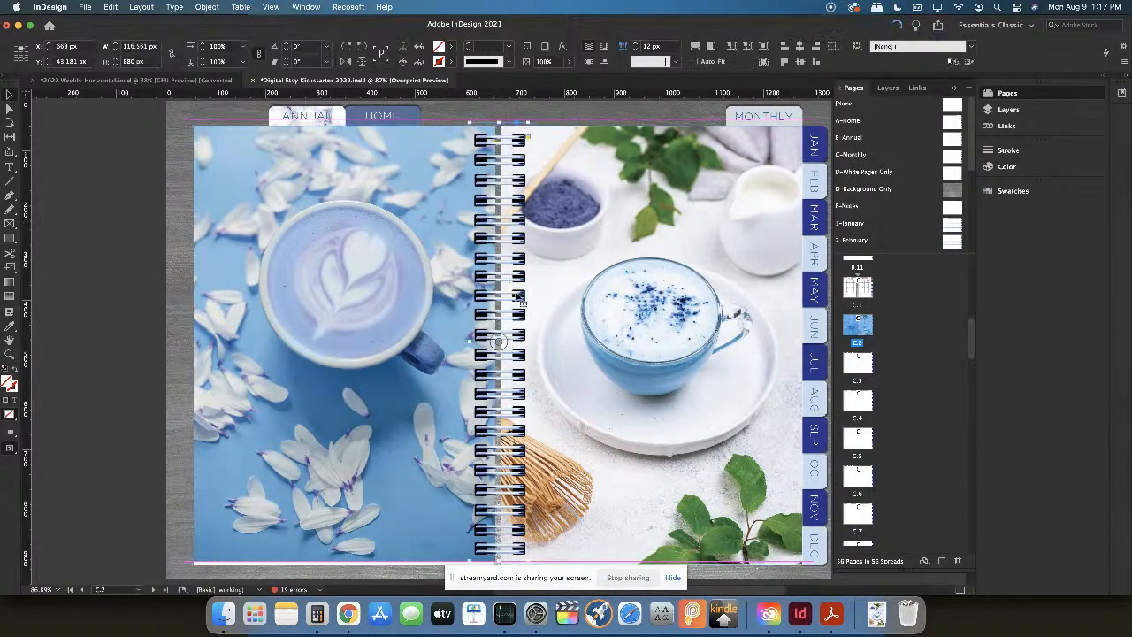
pyautogui.rightClick(500, 258)
pyautogui.moveTo(536, 299)
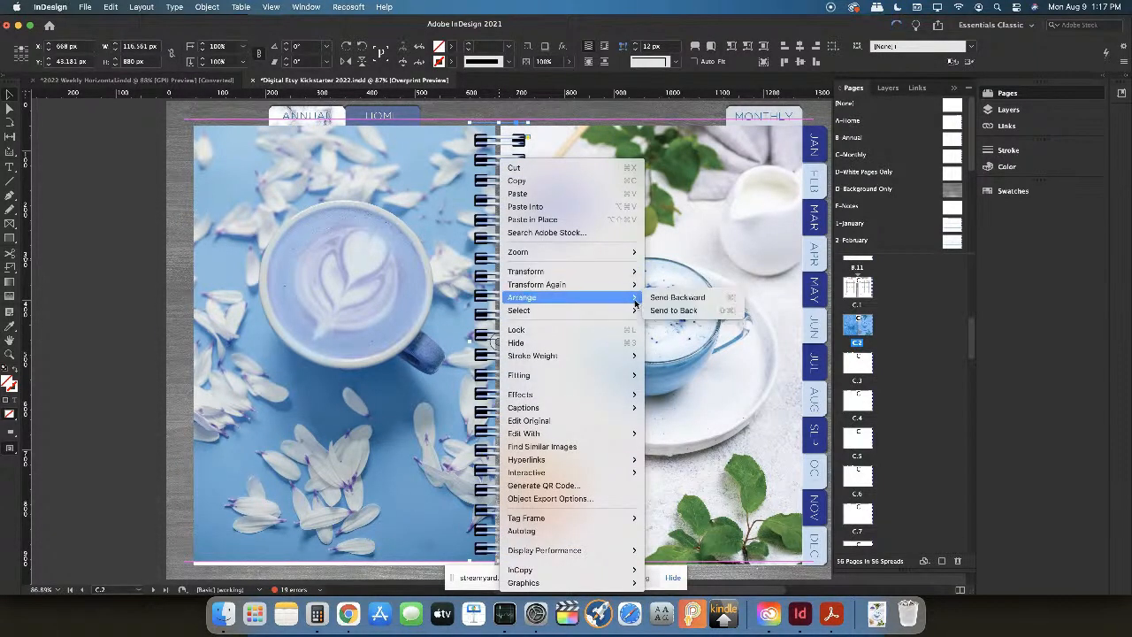
pyautogui.click(677, 311)
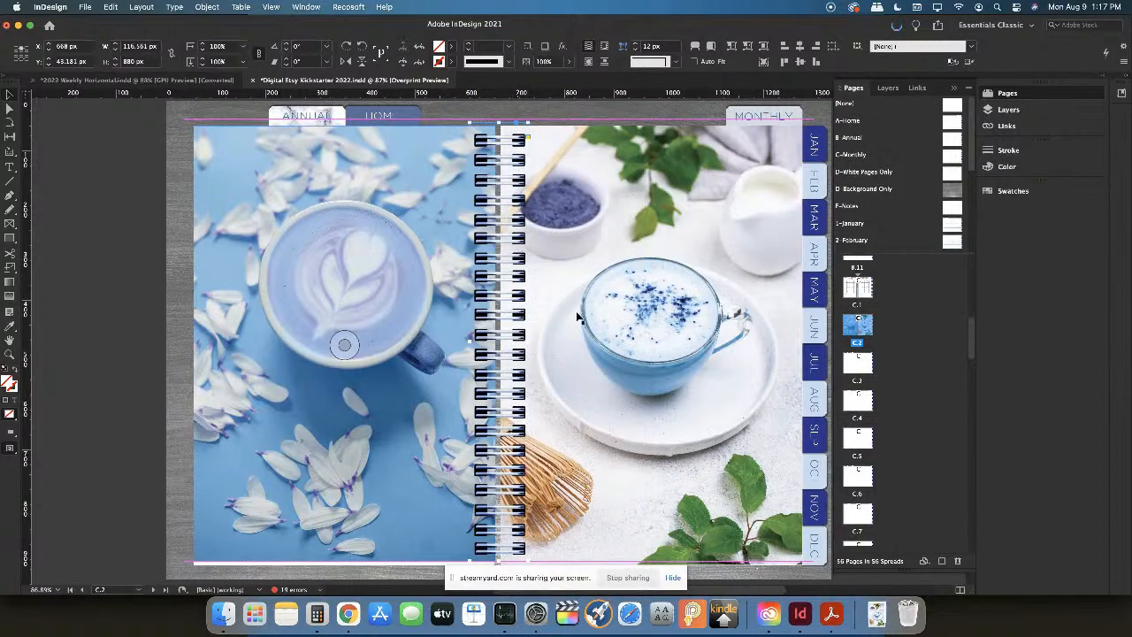
pyautogui.scroll(-1, 613, 402)
pyautogui.scroll(-3, 568, 513)
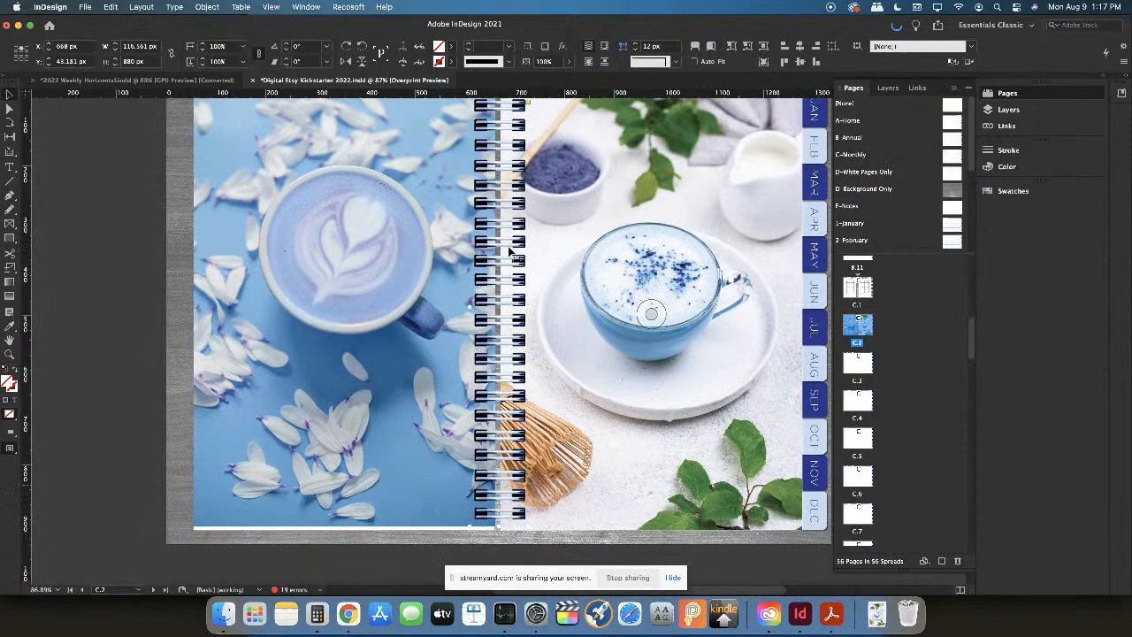
pyautogui.scroll(-1, 510, 253)
pyautogui.scroll(5, 507, 265)
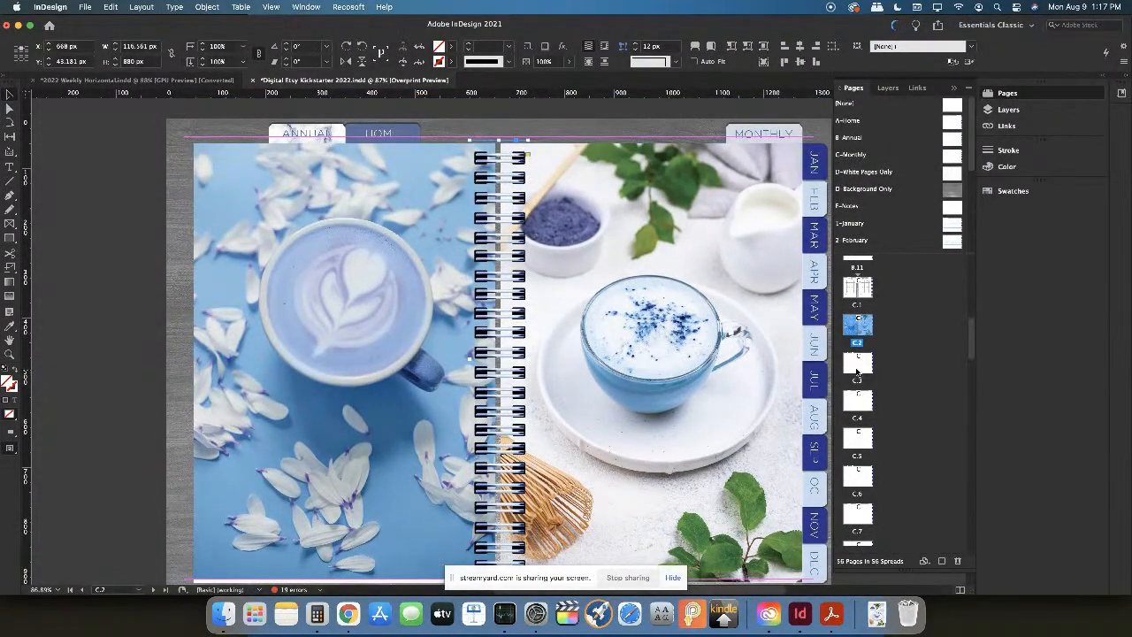
# Paste the spiral binding onto blank spread C.3, center it over the gutter, and return to spread C.2
pyautogui.doubleClick(860, 370)
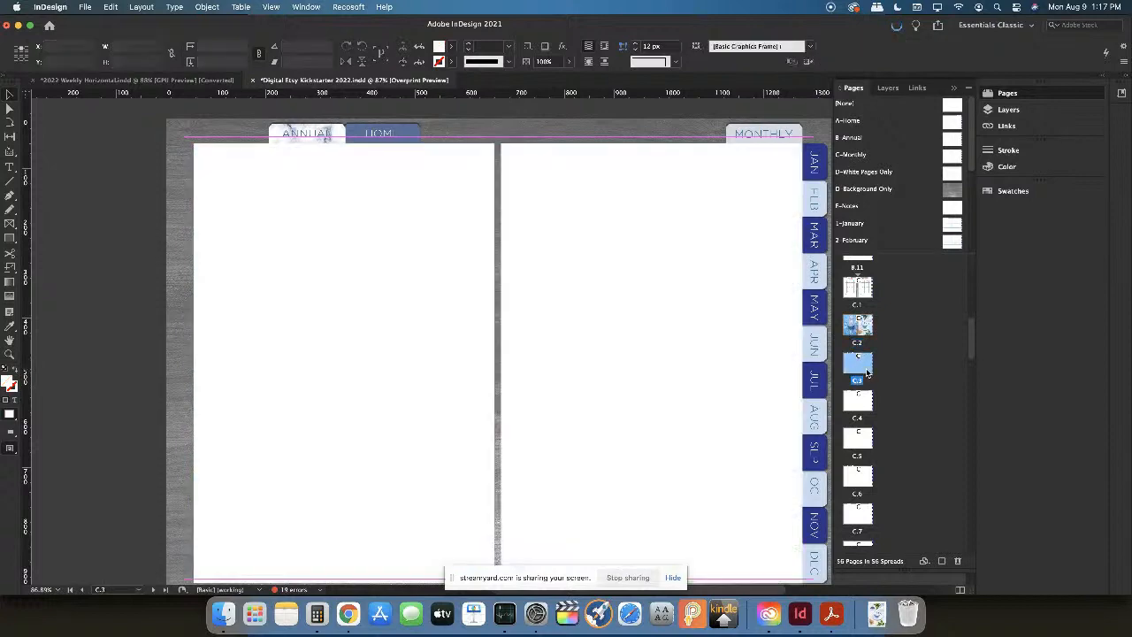
pyautogui.press('super+v')
pyautogui.moveTo(503, 232)
pyautogui.mouseDown()
pyautogui.moveTo(518, 253)
pyautogui.moveTo(500, 244)
pyautogui.mouseUp()
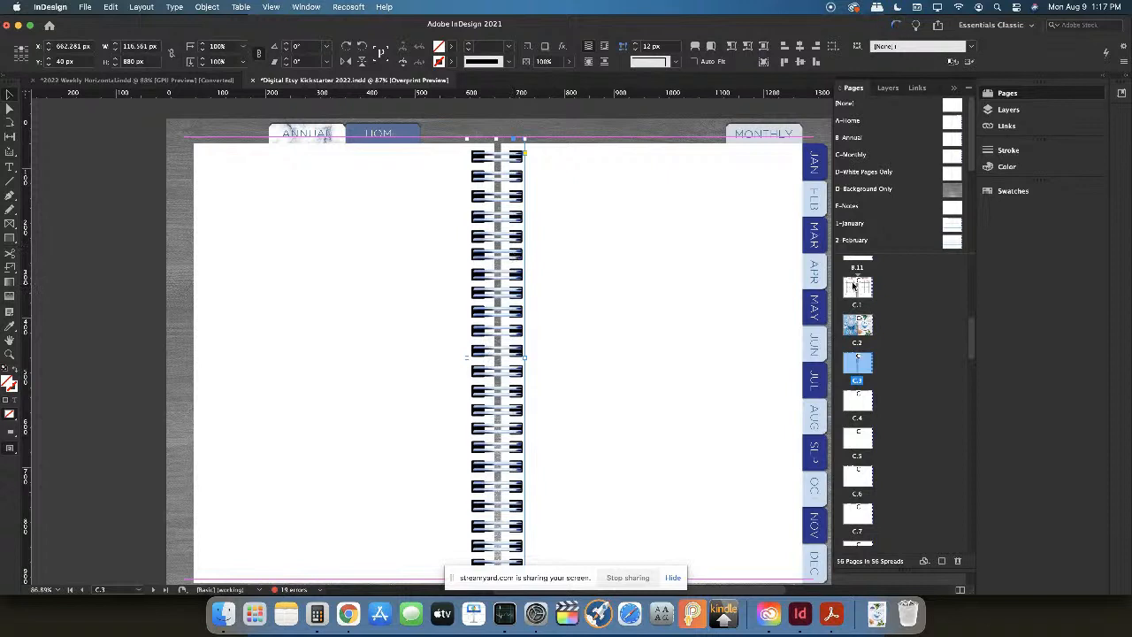
pyautogui.scroll(-1, 902, 398)
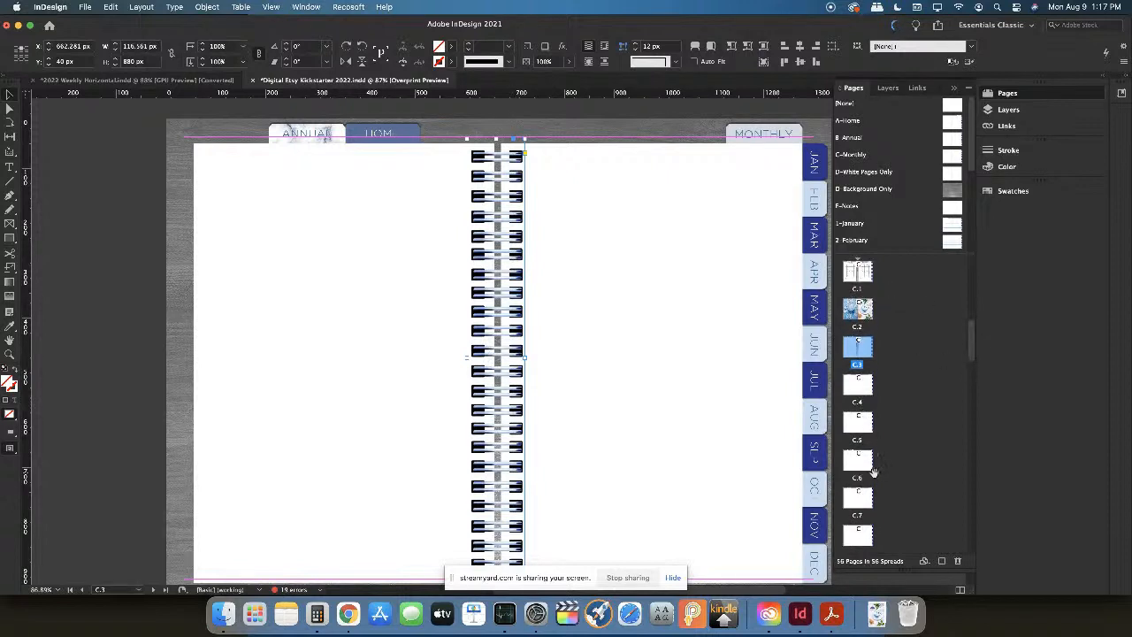
pyautogui.doubleClick(857, 309)
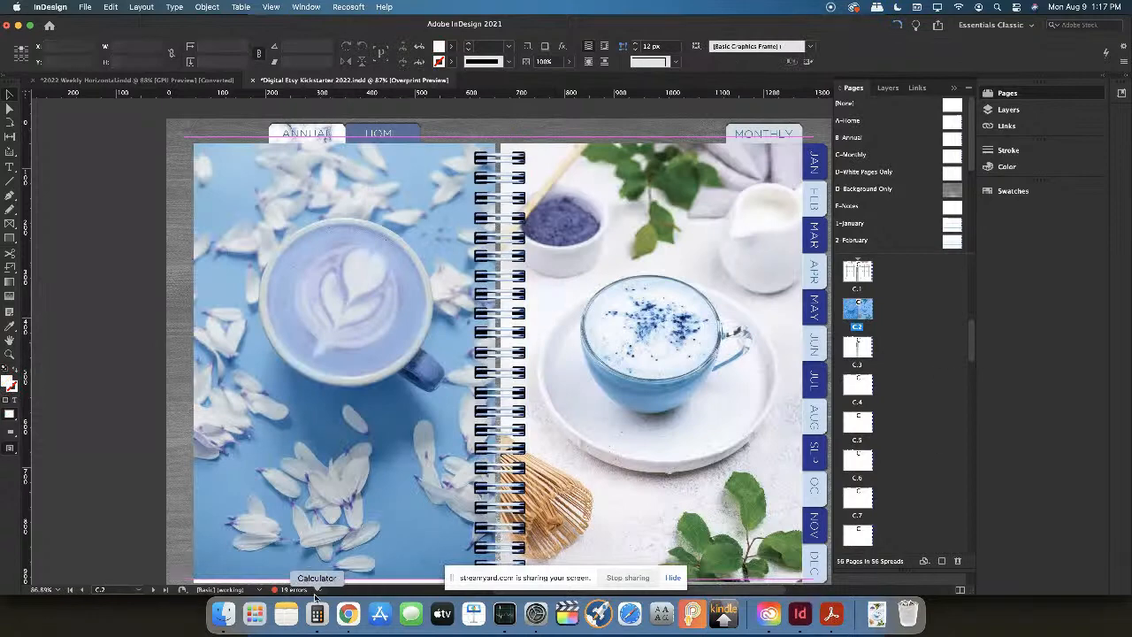
# Switch to StreamYard in Chrome, show the viewer's question about the digital version on the broadcast, and change the layout to the webcam
pyautogui.click(346, 614)
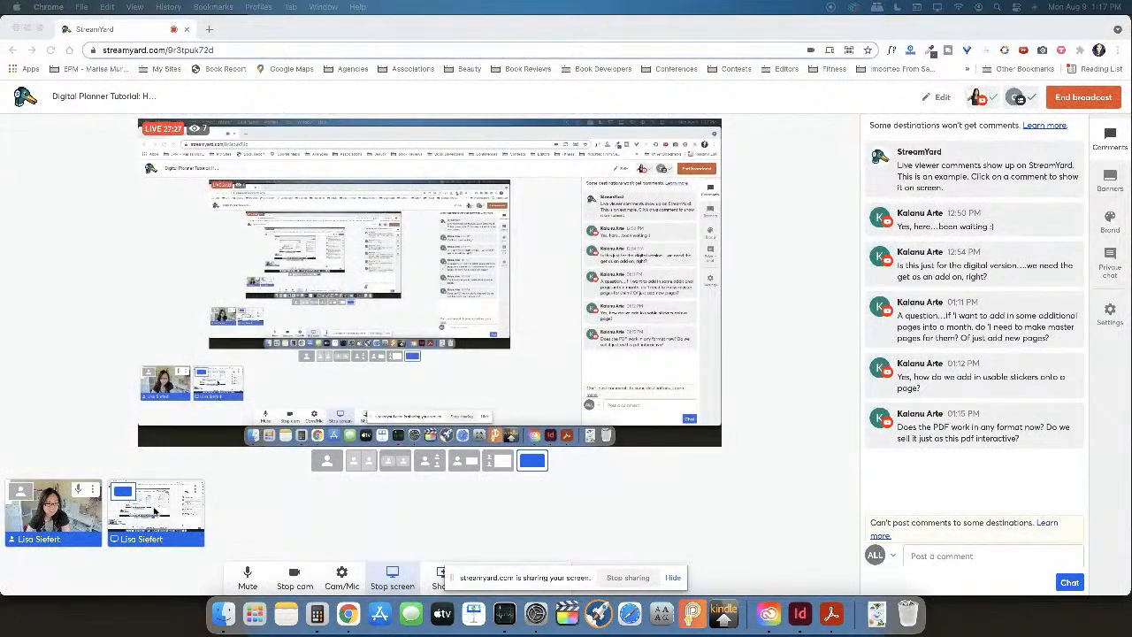
pyautogui.click(996, 276)
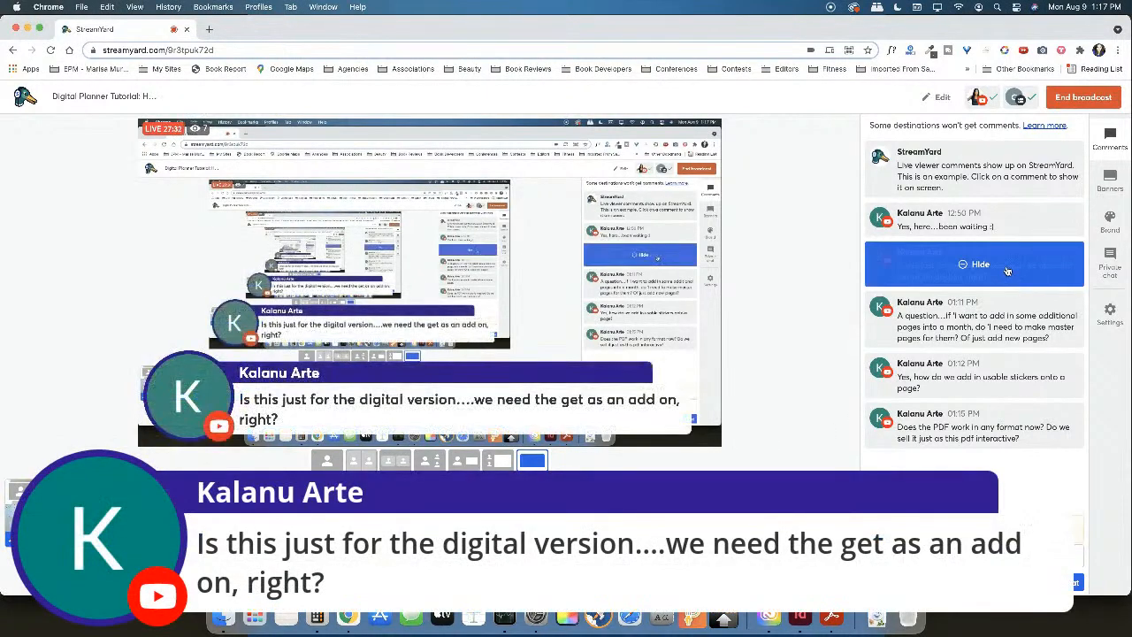
pyautogui.click(535, 461)
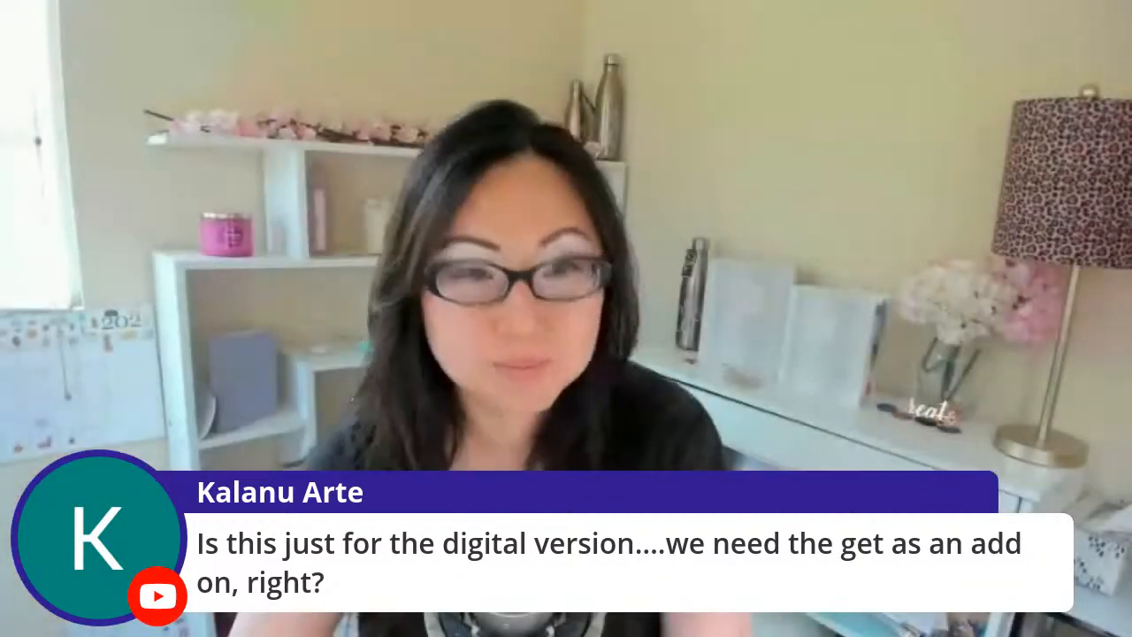